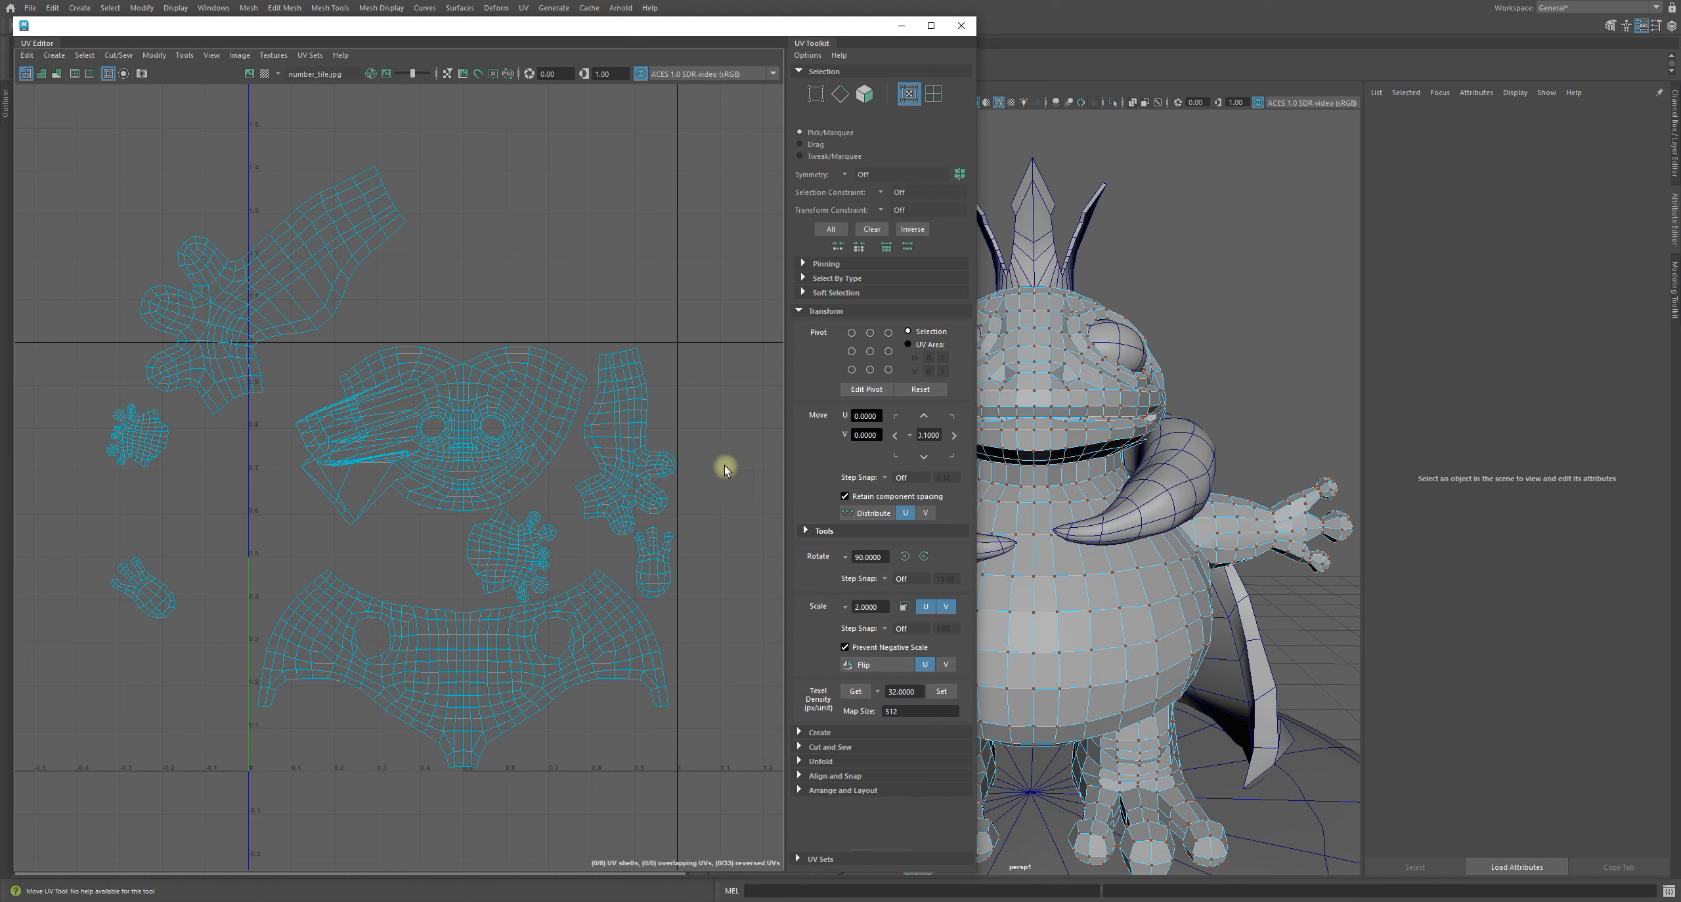
- Move two groups of UVs around the left opening of the large body shell to distort its left half
alt+right_drag(445, 504, 436, 658)
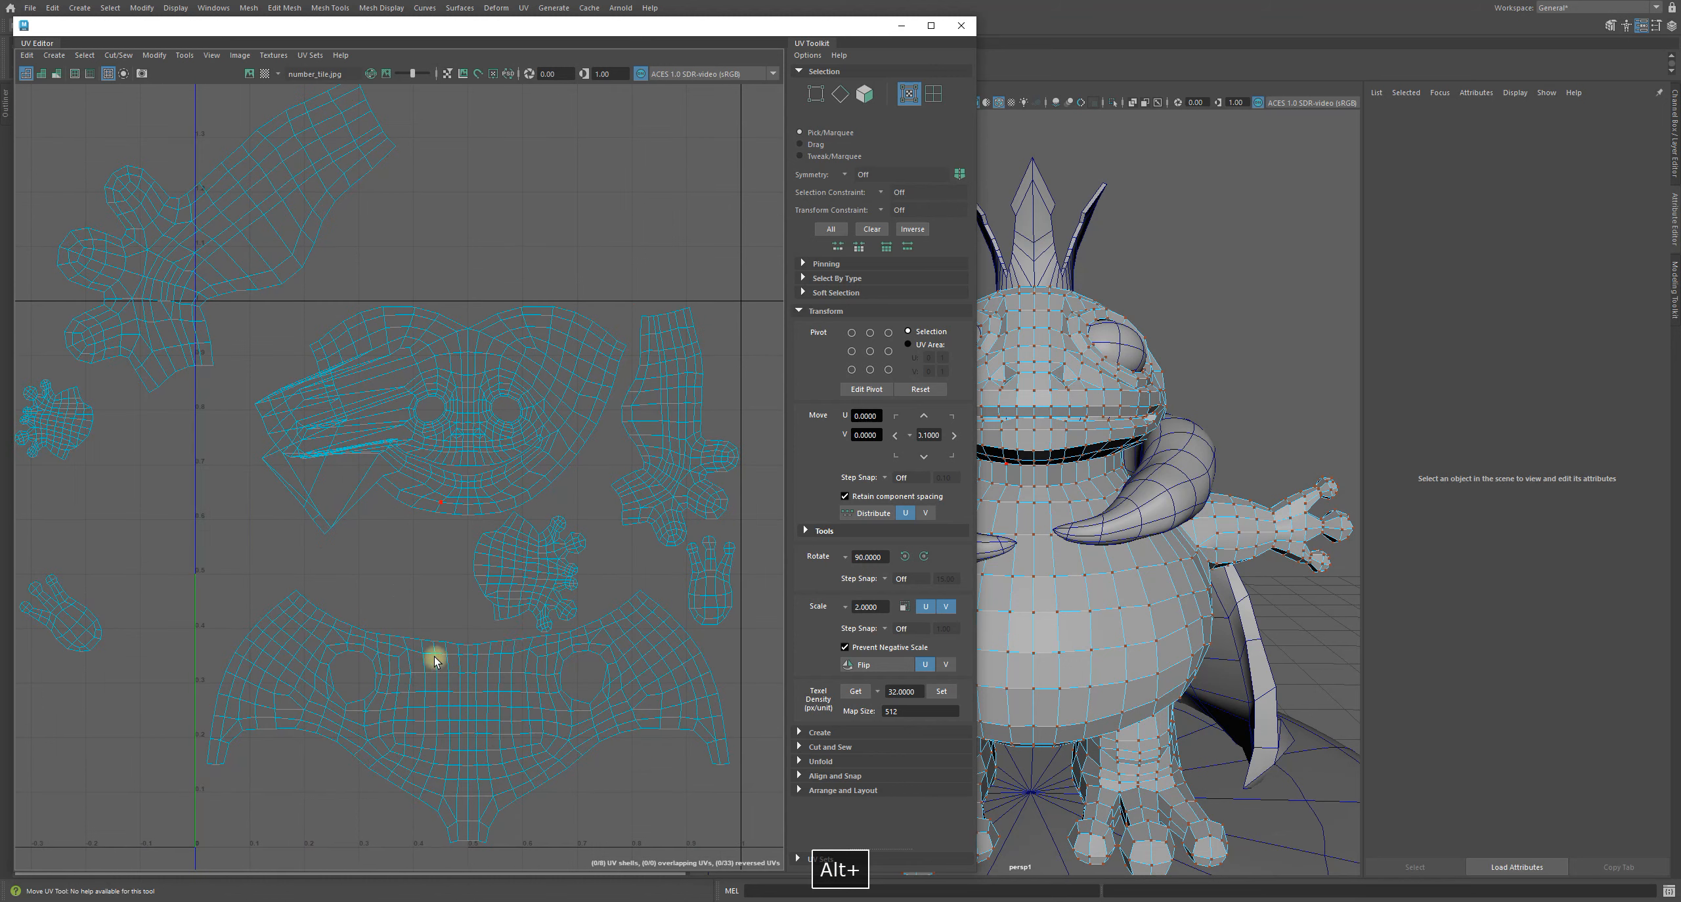
alt+middle_drag(436, 658, 456, 506)
drag(411, 664, 308, 512)
key(w)
drag(366, 574, 416, 460)
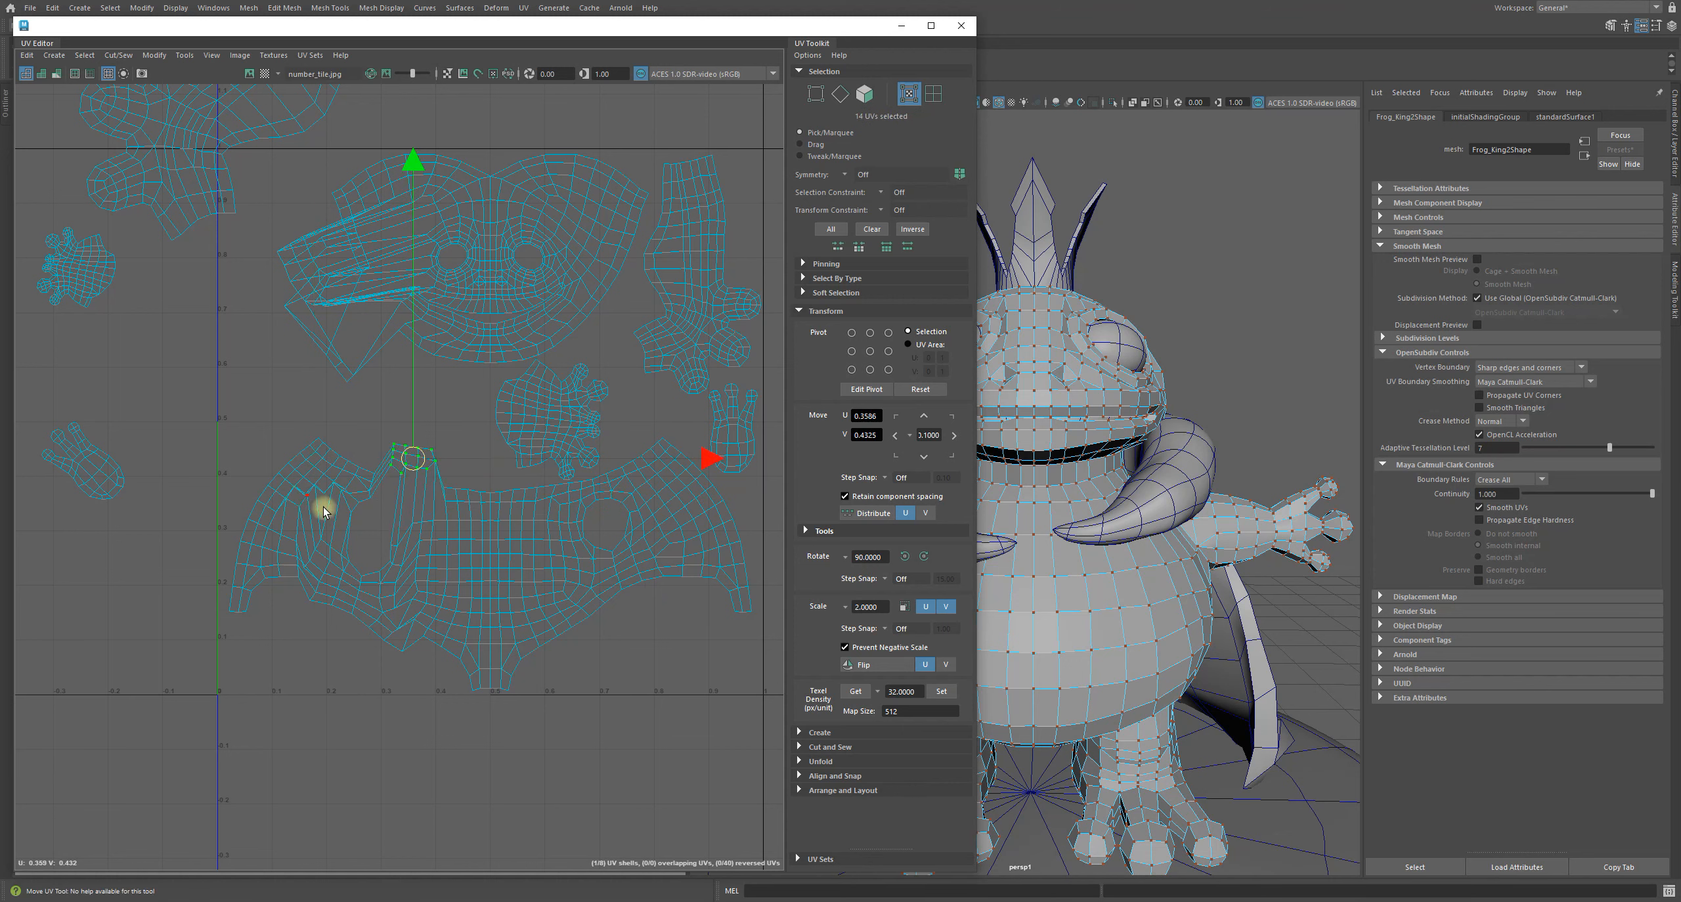
drag(327, 533, 250, 449)
click(343, 745)
alt+right_drag(509, 676, 459, 326)
alt+middle_drag(459, 327, 428, 417)
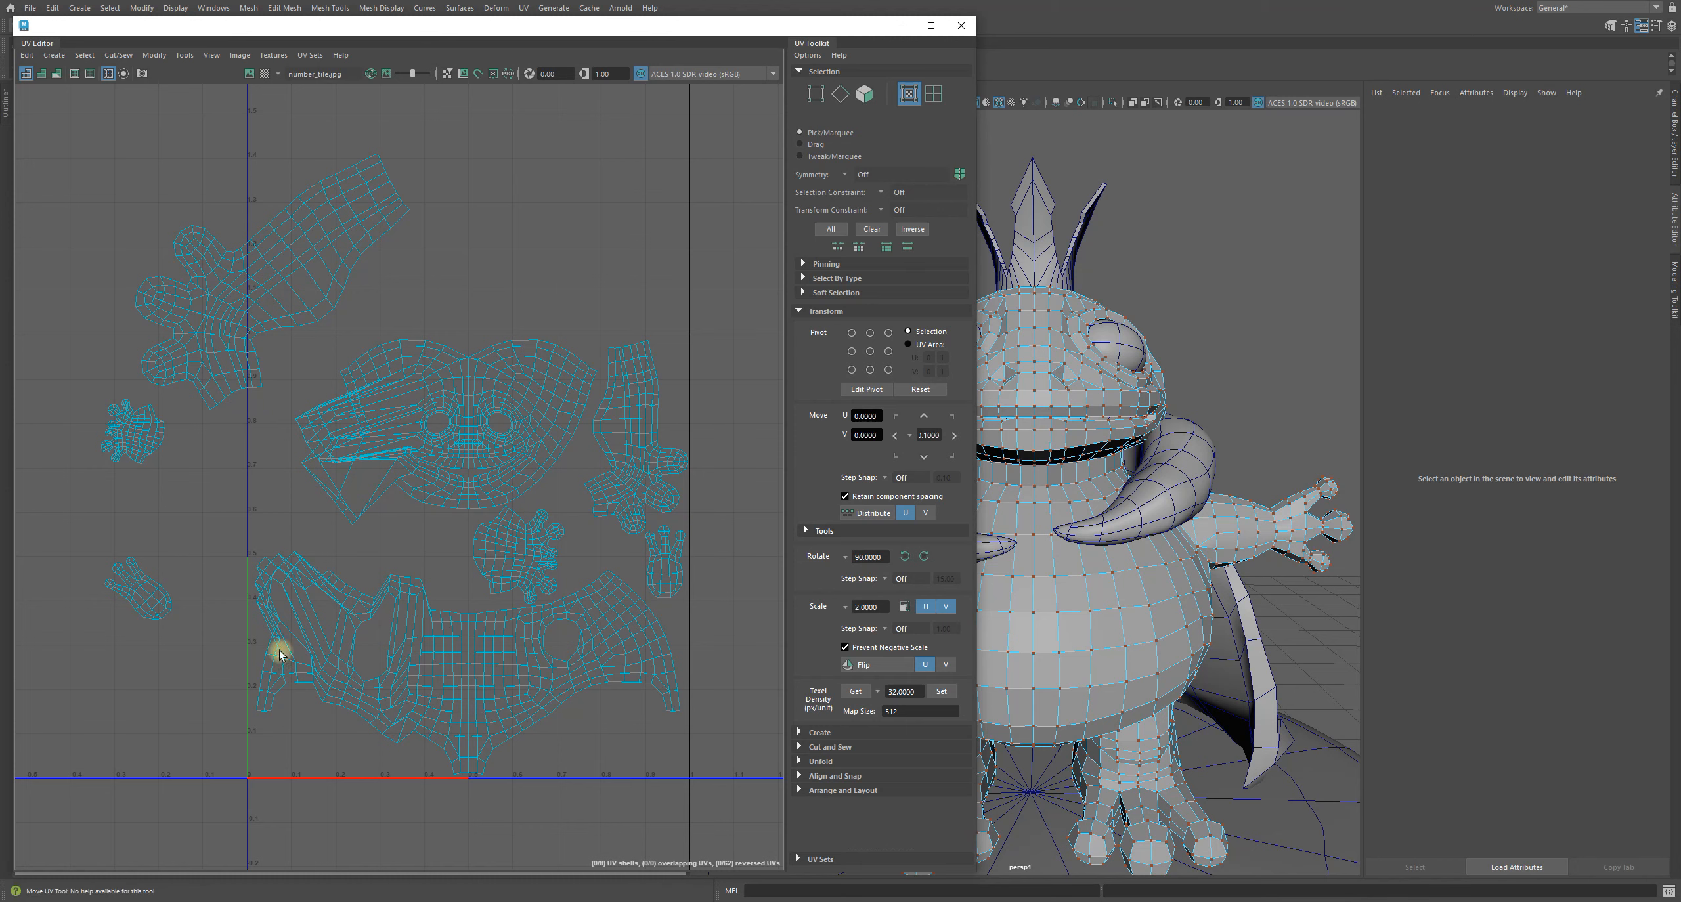
- Switch the frog mesh to object selection and back to UV selection
alt+right_drag(465, 394, 581, 565)
alt+middle_drag(581, 564, 551, 490)
alt+right_drag(551, 490, 430, 427)
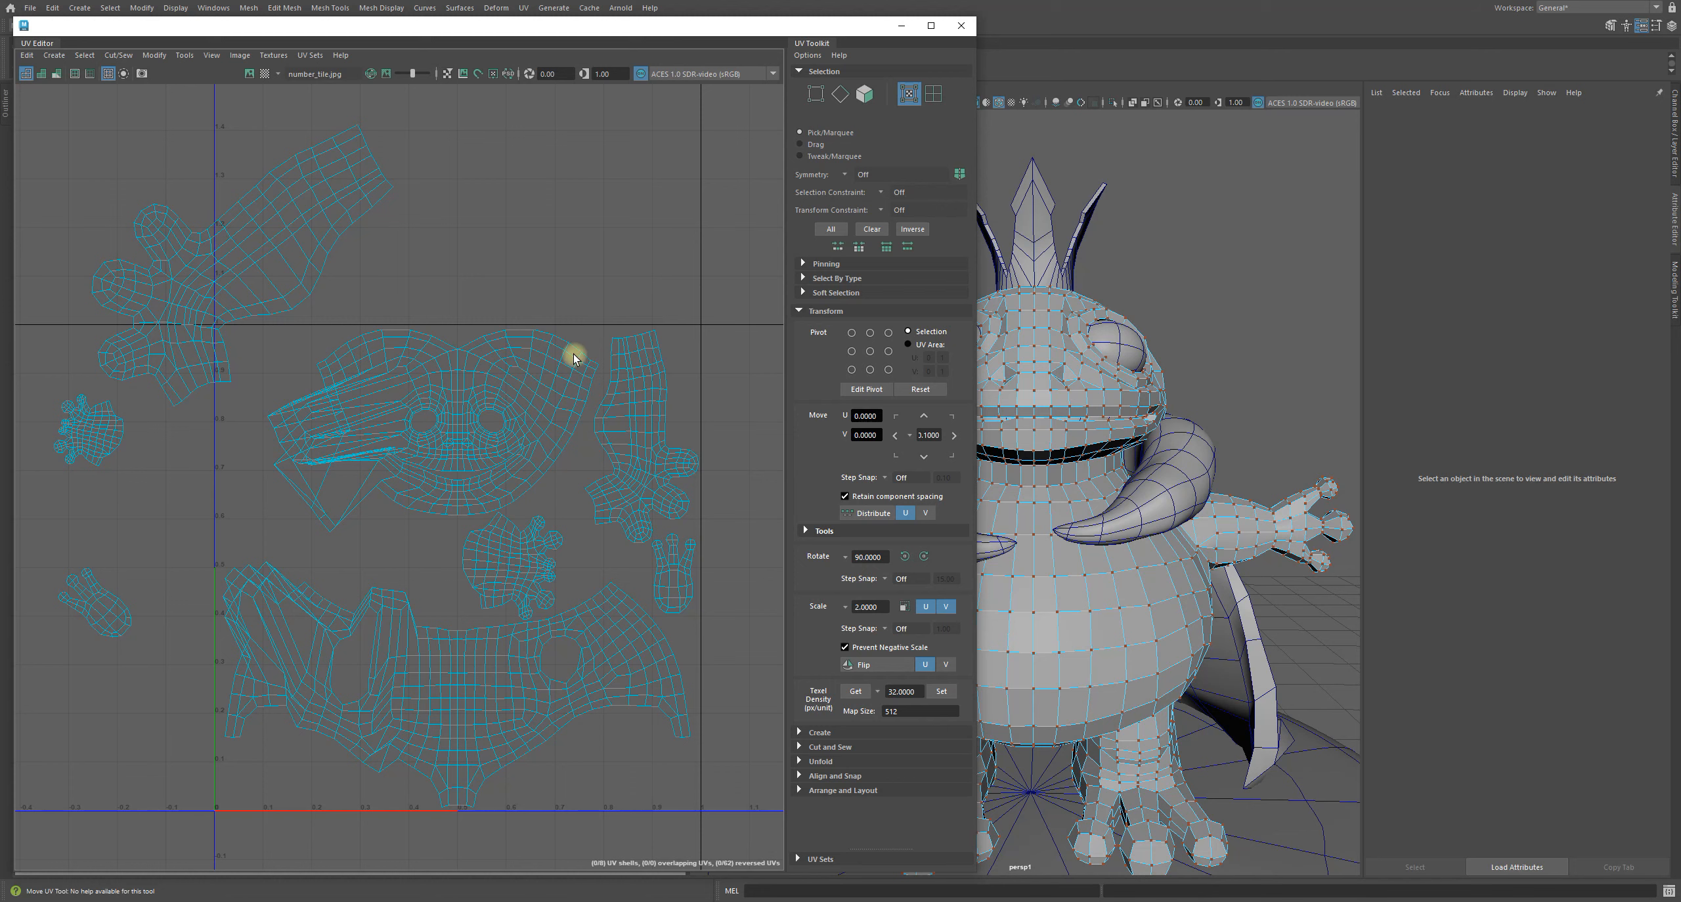
right_drag(1011, 466, 1110, 368)
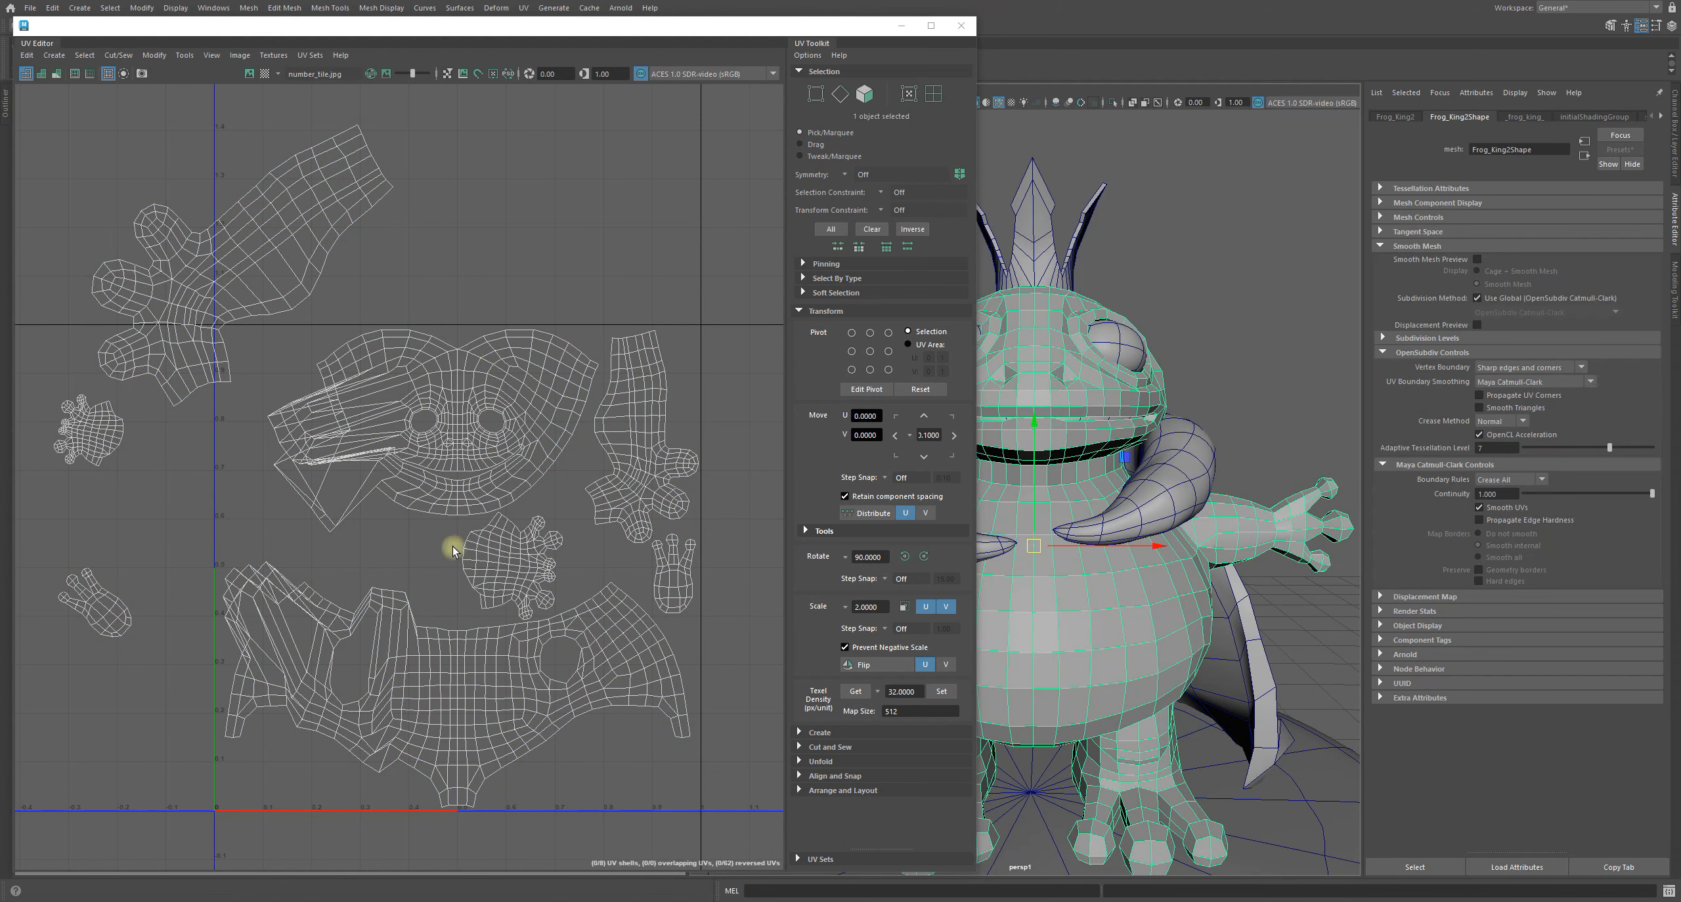
alt+right_drag(458, 391, 679, 440)
alt+middle_drag(679, 440, 454, 323)
right_click(476, 255)
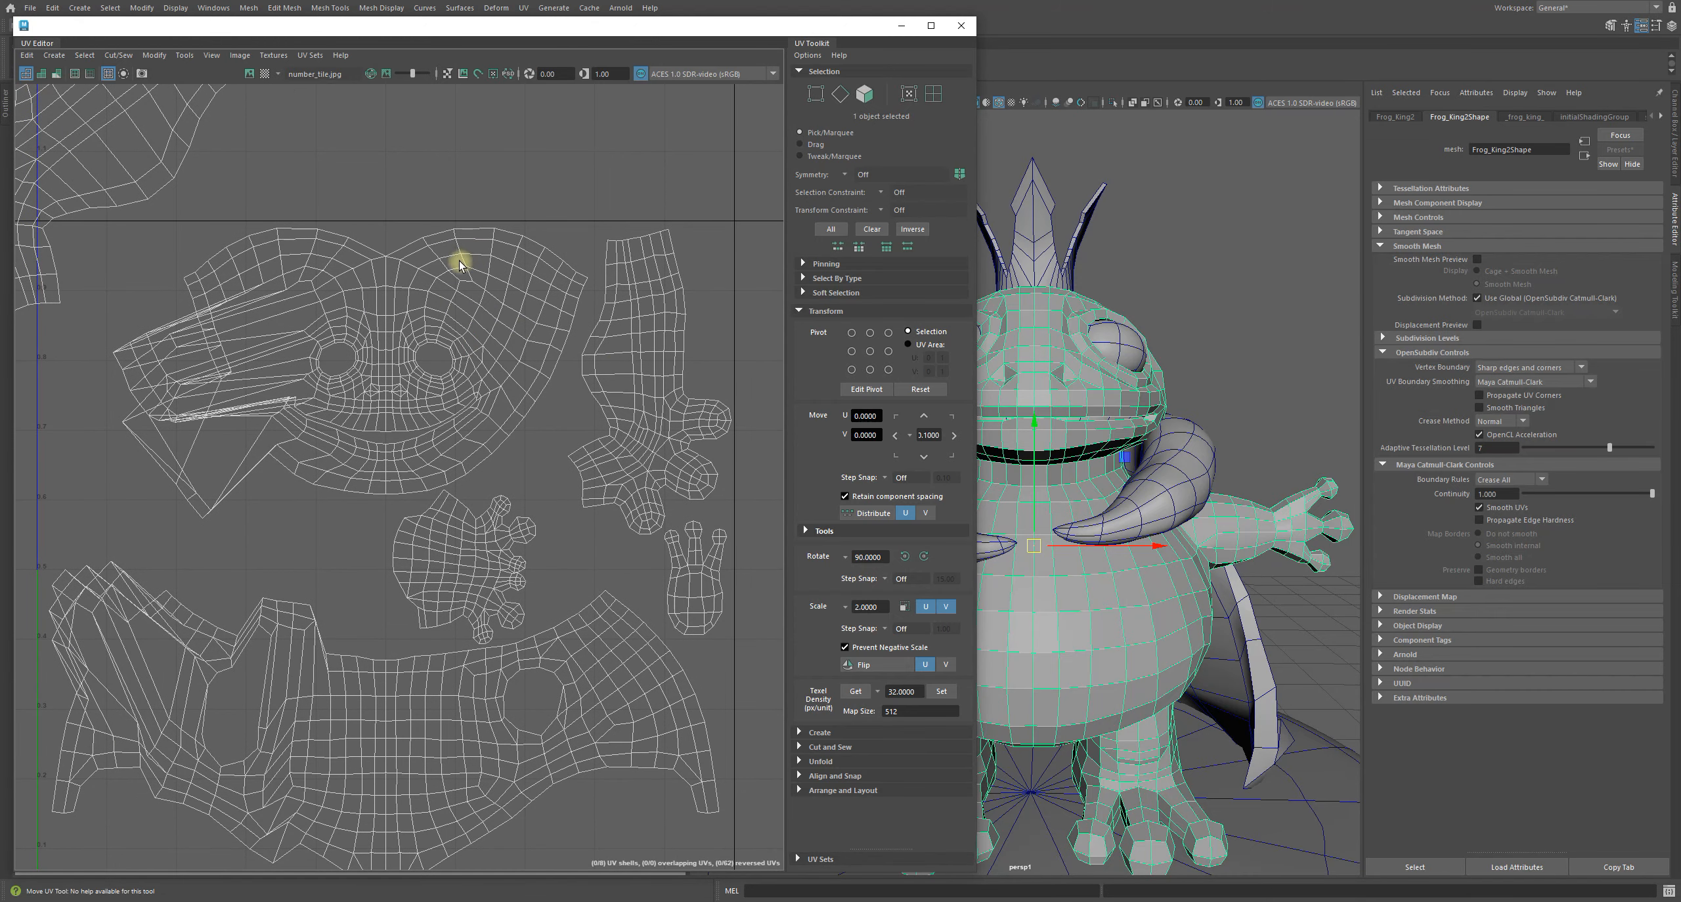
right_drag(464, 309, 543, 305)
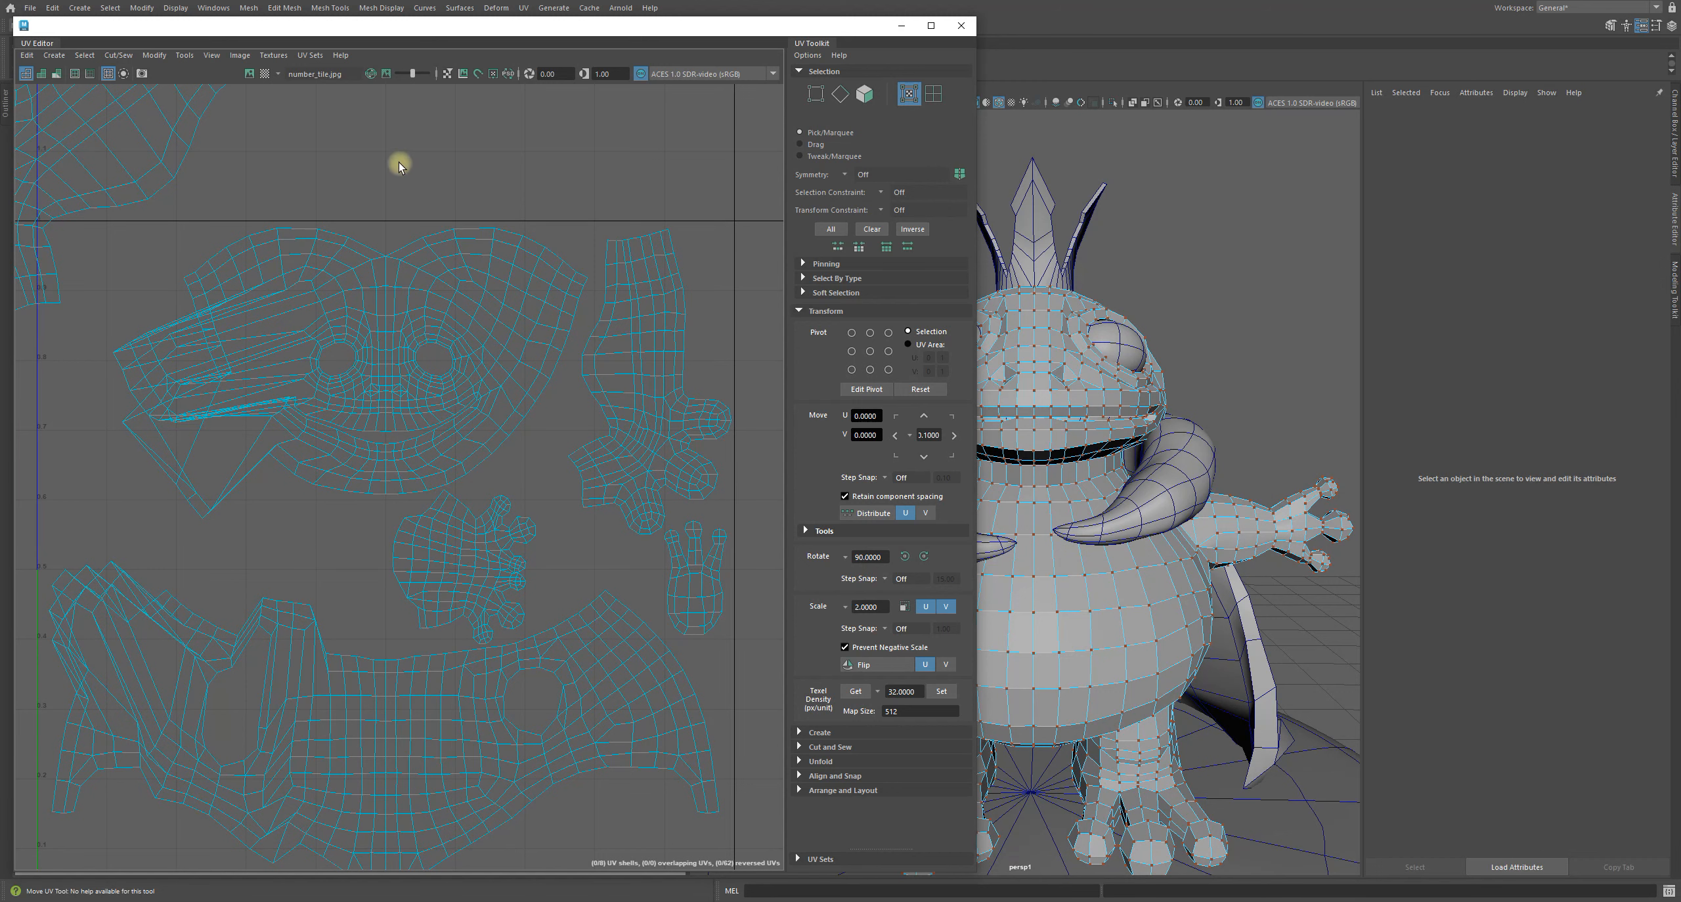
- Select the UVs on the right side of the face shell, including those around the right eye opening
drag(399, 163, 589, 319)
click(408, 184)
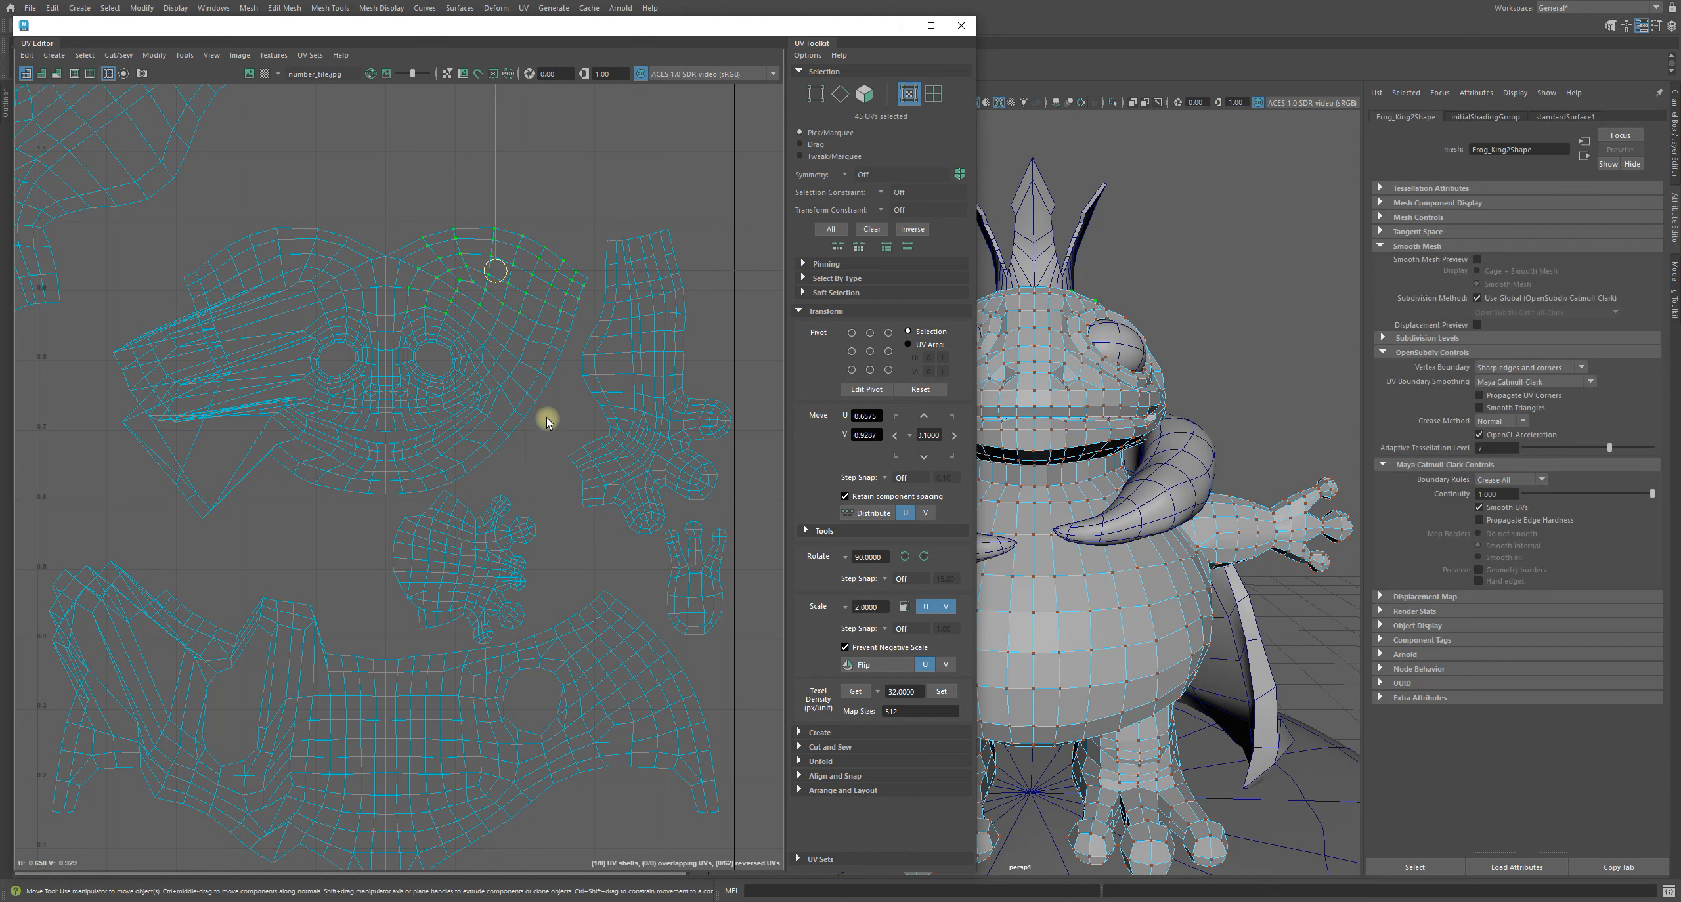
ctrl+shift+drag(564, 421, 445, 250)
ctrl+shift+drag(548, 245, 580, 324)
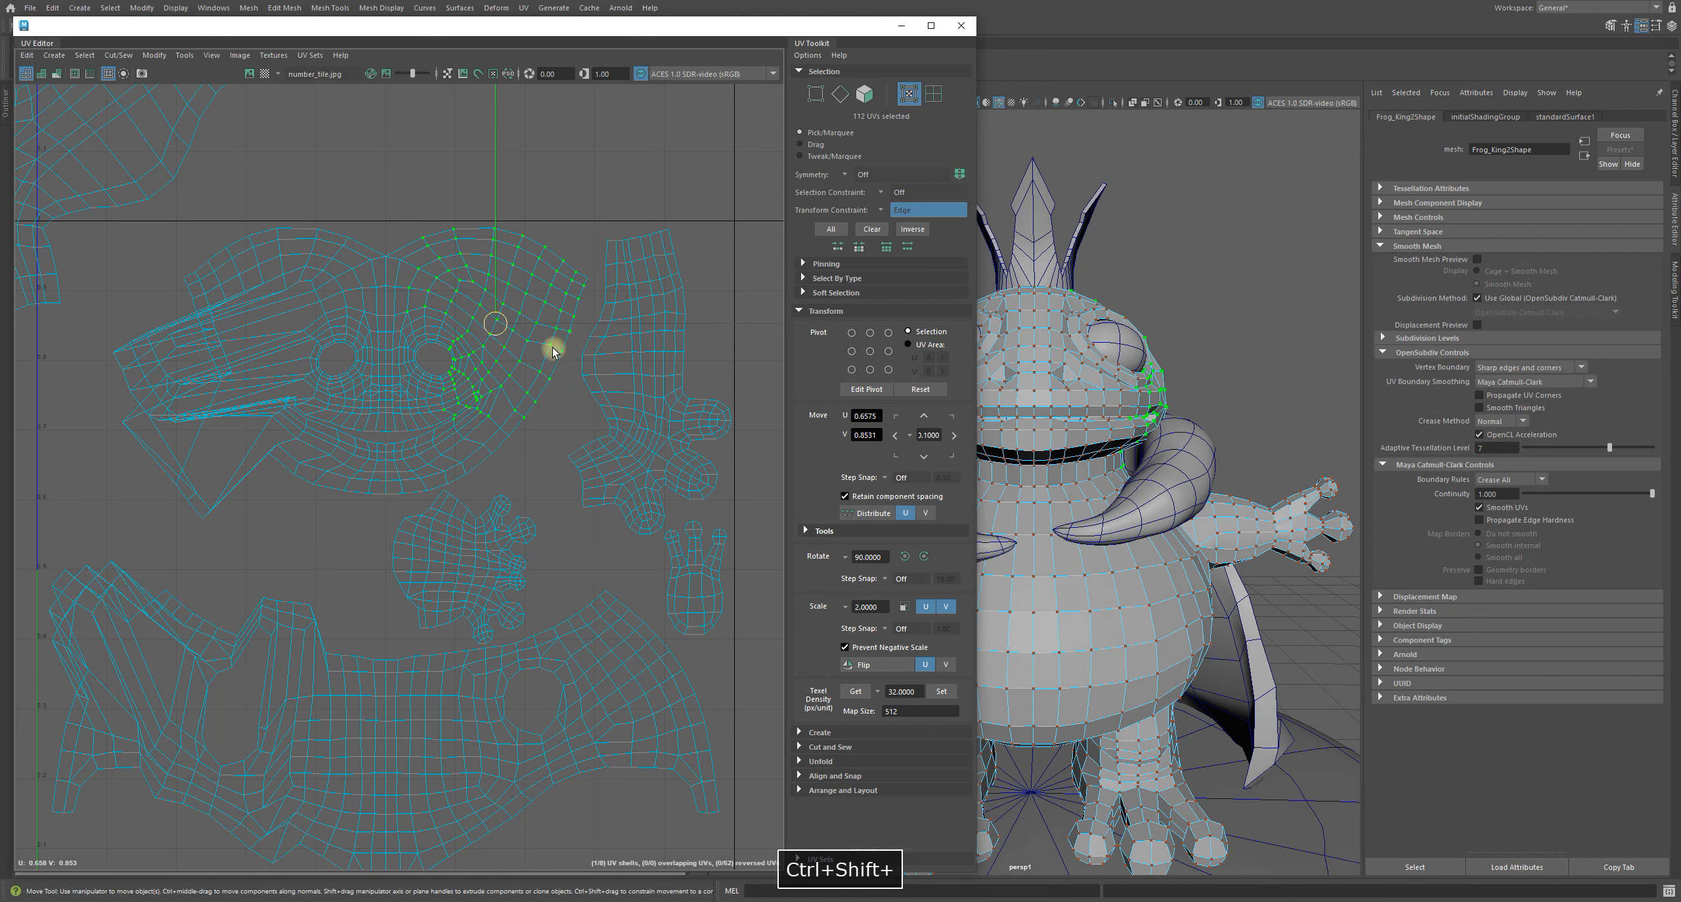
ctrl+shift+drag(530, 452, 395, 180)
ctrl+shift+drag(391, 410, 522, 478)
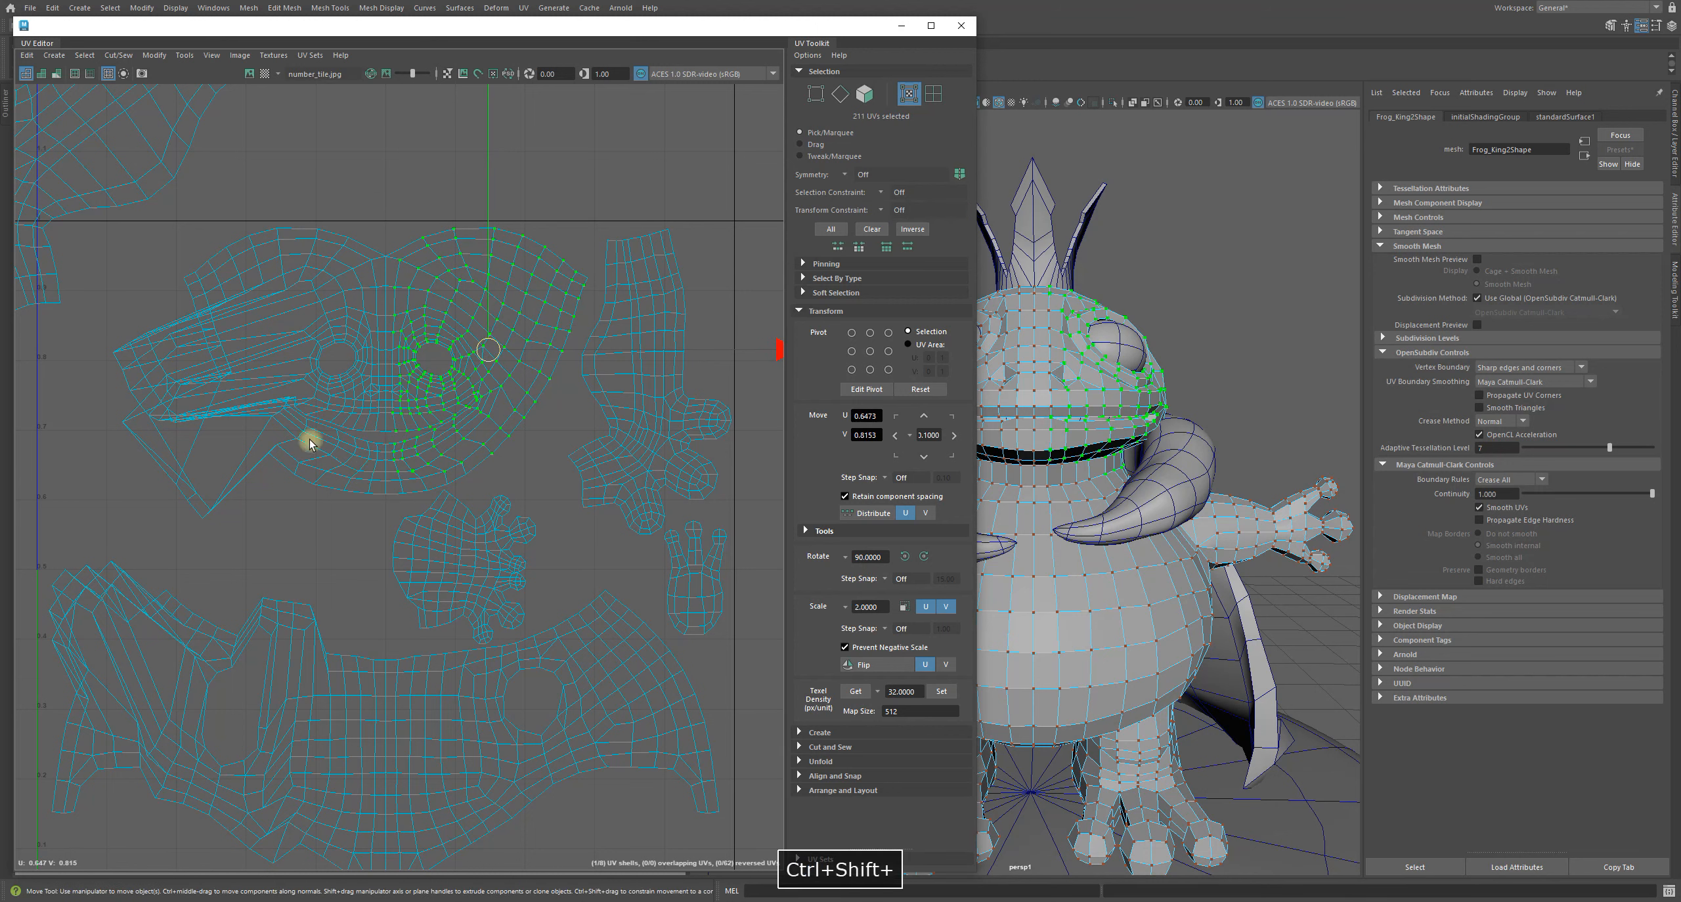
- Refine the selection to cover all UVs in the right half of the face shell, leaving out the centre line
alt+right_drag(310, 441, 731, 608)
ctrl+shift+drag(619, 471, 696, 530)
ctrl+shift+drag(669, 421, 746, 510)
ctrl+shift+drag(562, 485, 634, 547)
ctrl+shift+drag(525, 491, 576, 570)
ctrl+shift+drag(544, 580, 489, 143)
alt+middle_drag(507, 188, 420, 486)
alt+right_drag(496, 520, 489, 463)
alt+middle_drag(510, 531, 447, 379)
alt+right_drag(447, 379, 345, 390)
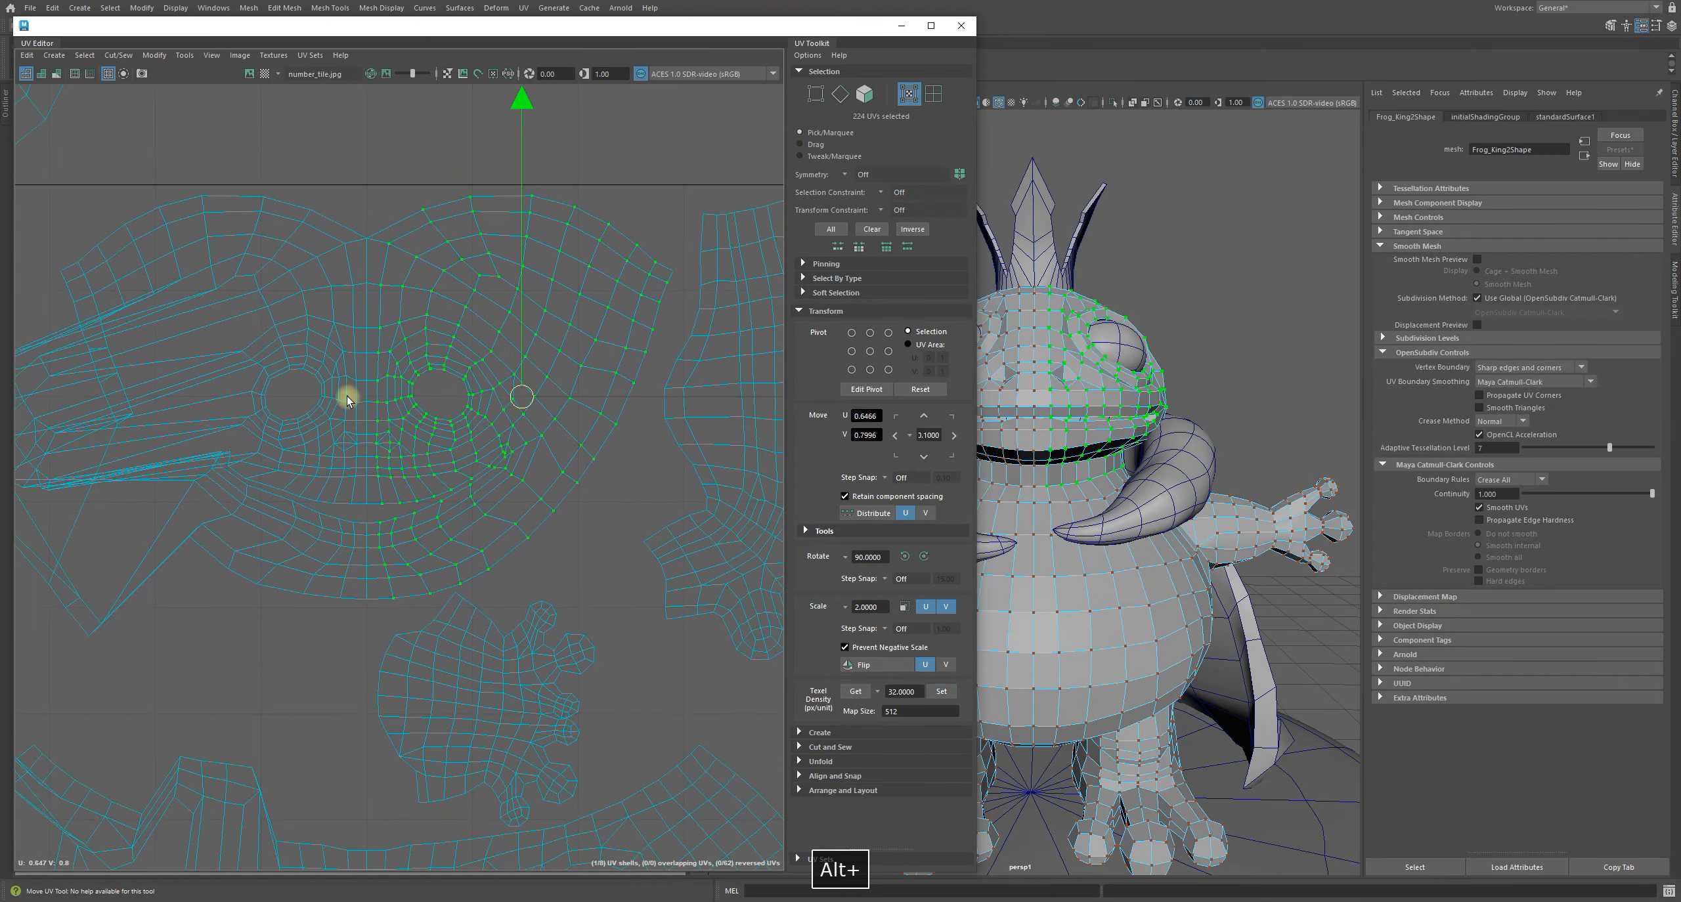
alt+right_drag(600, 473, 492, 480)
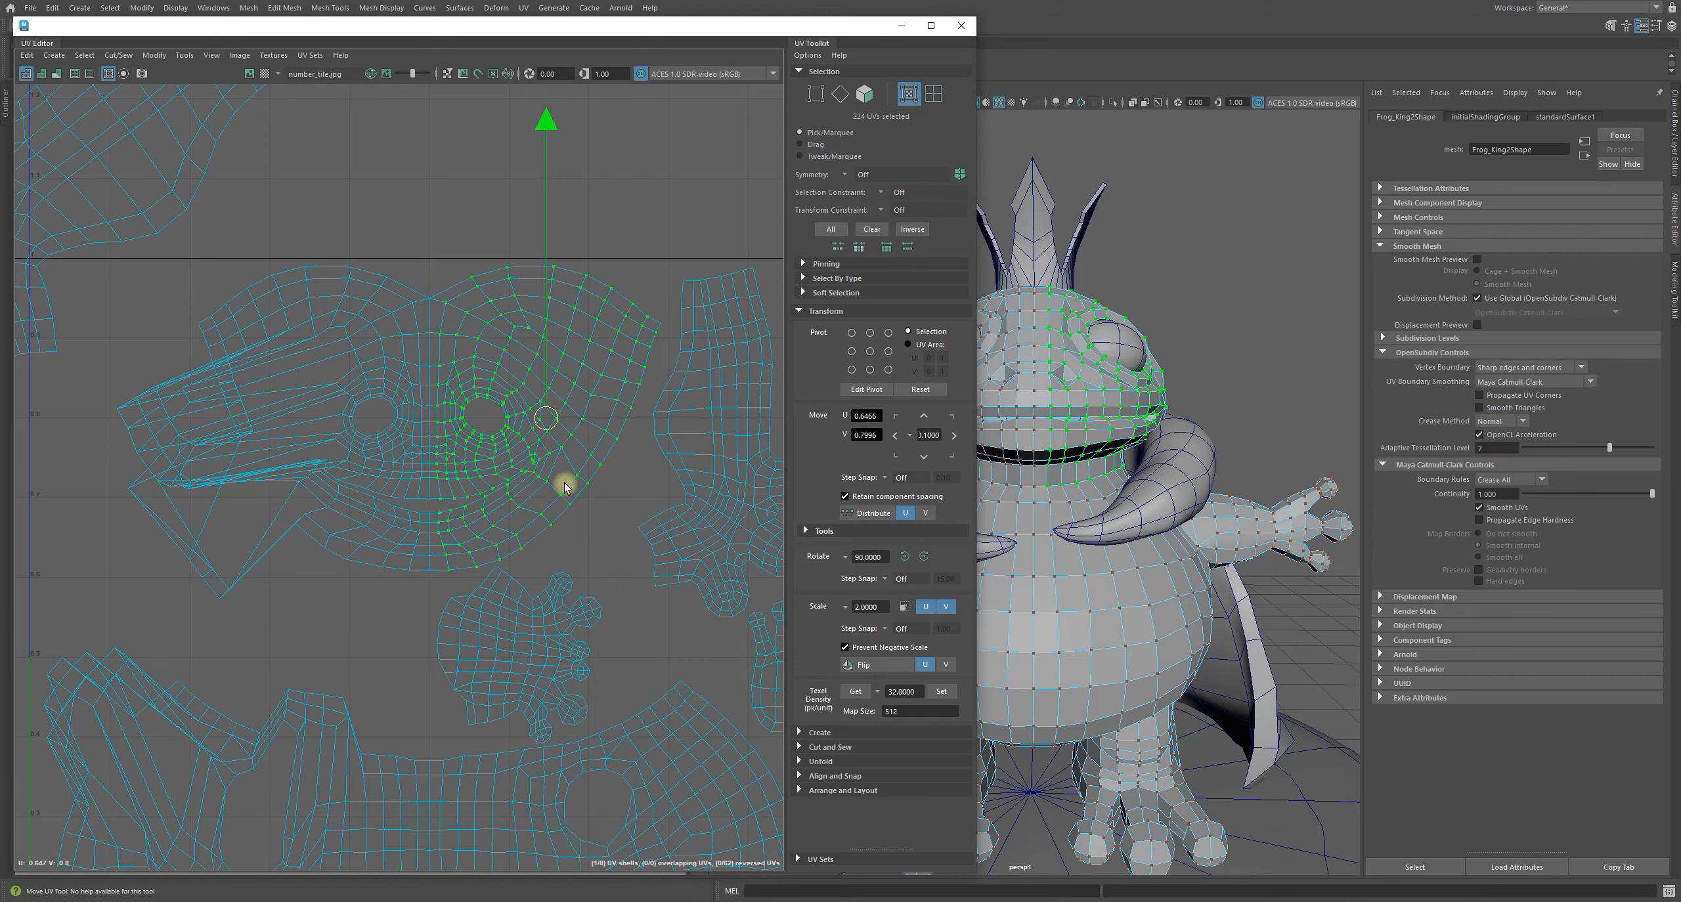
alt+right_drag(563, 484, 529, 480)
alt+middle_drag(529, 480, 494, 466)
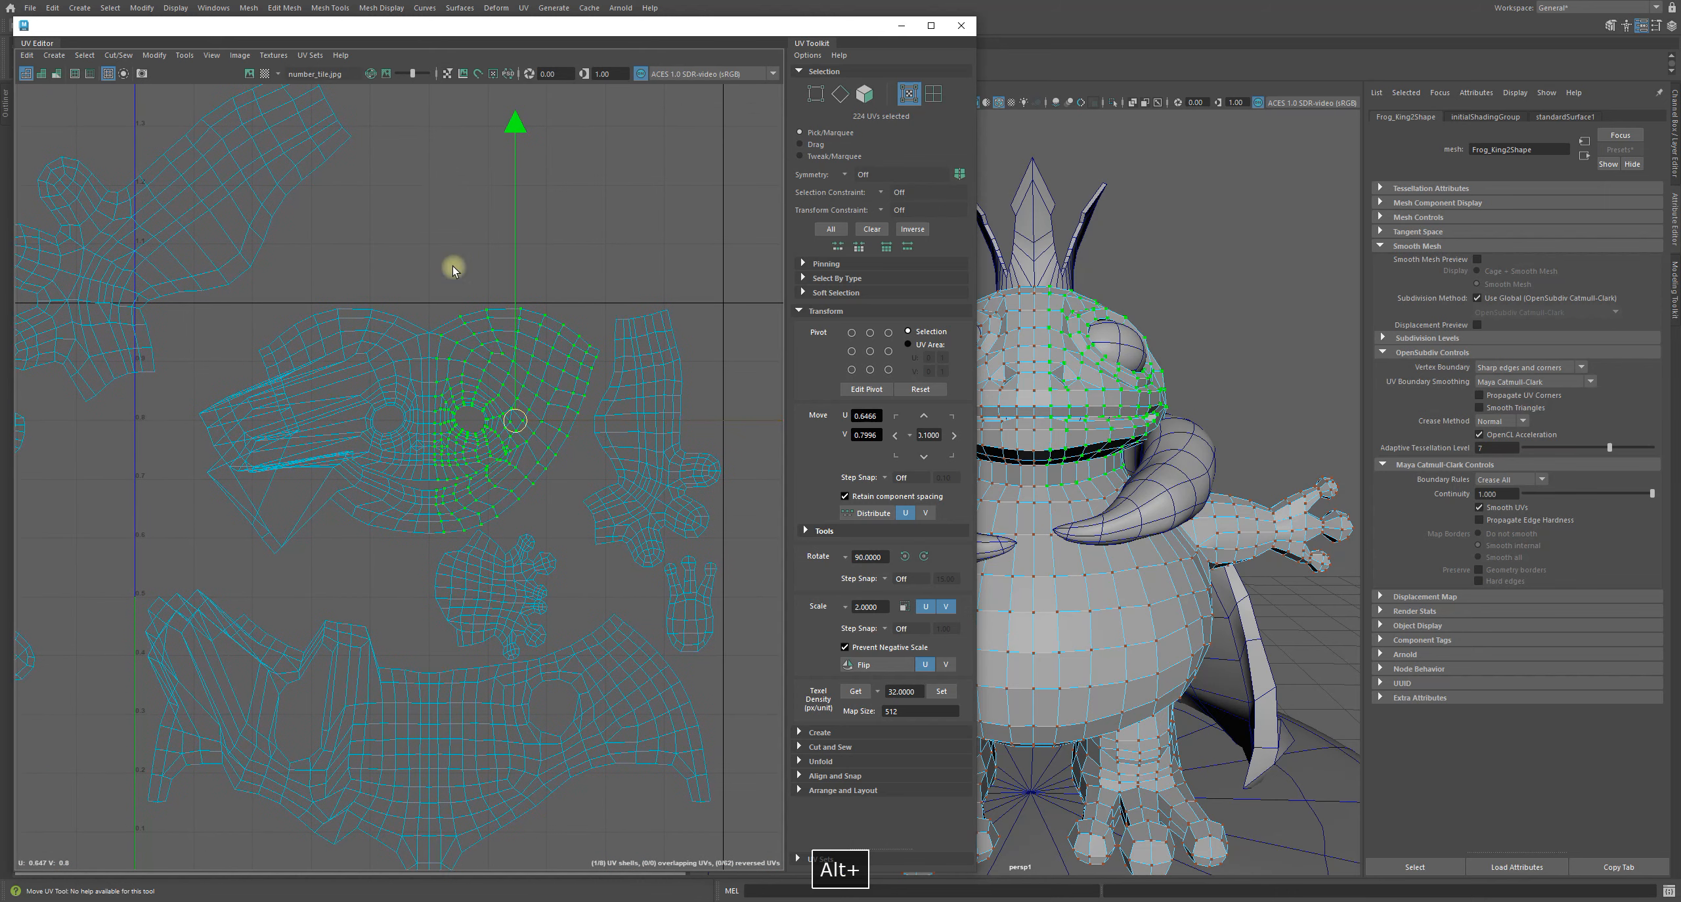
- Symmetrize the face shell so its right half is mirrored onto the left, and clear the selection
shift+right_click(388, 205)
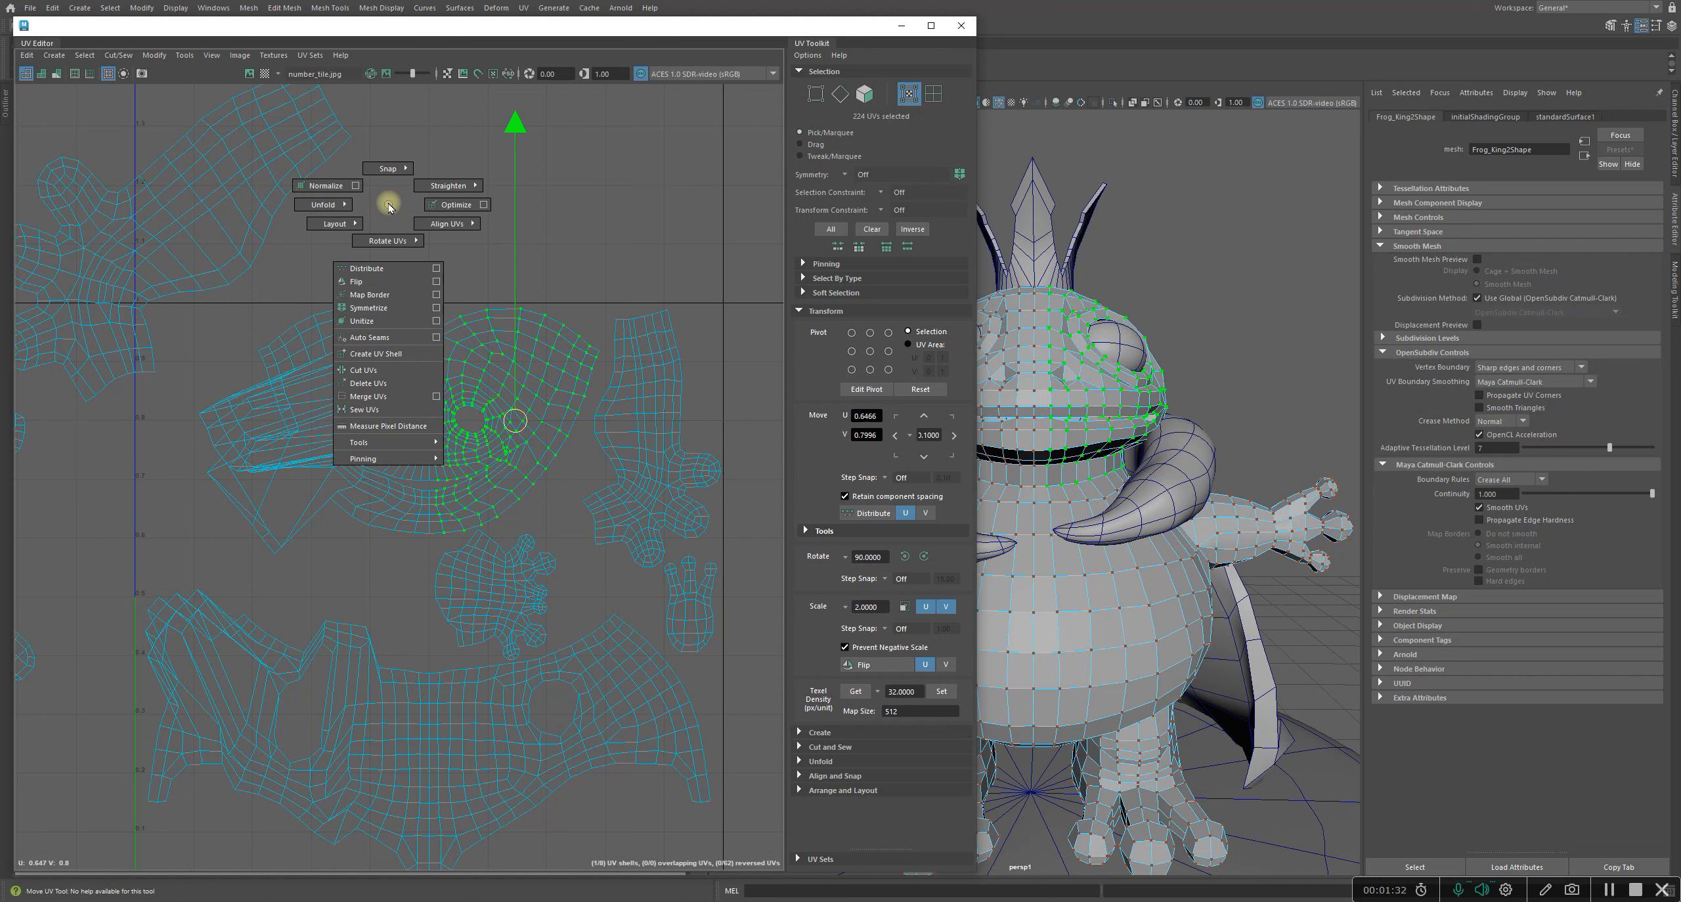
click(384, 310)
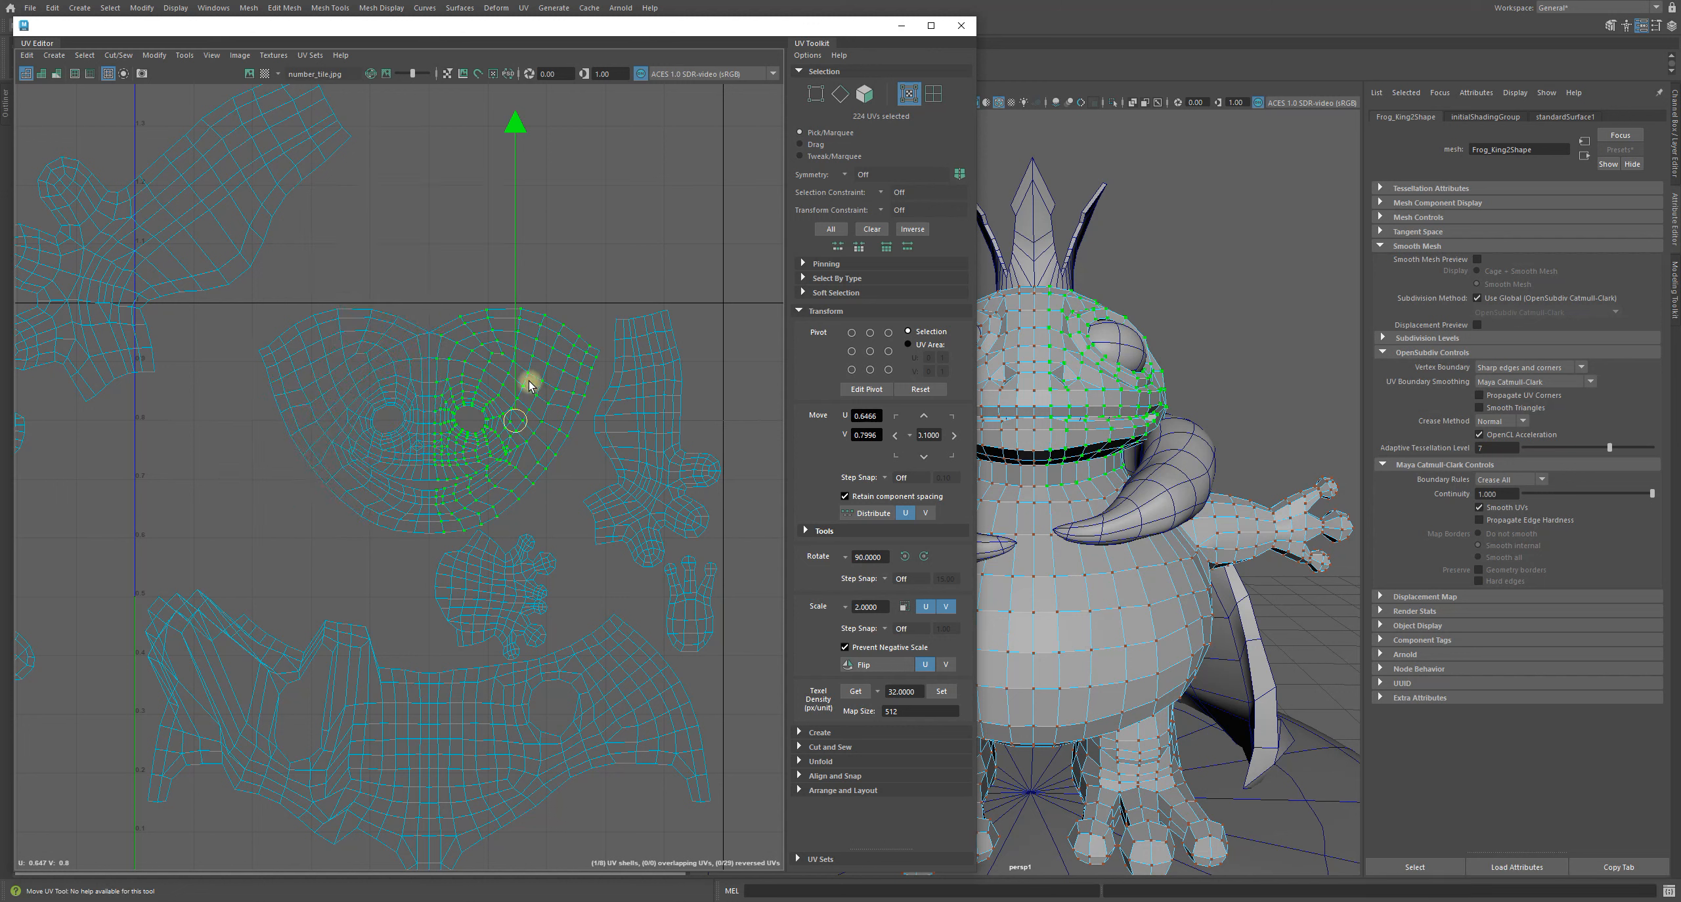
click(320, 603)
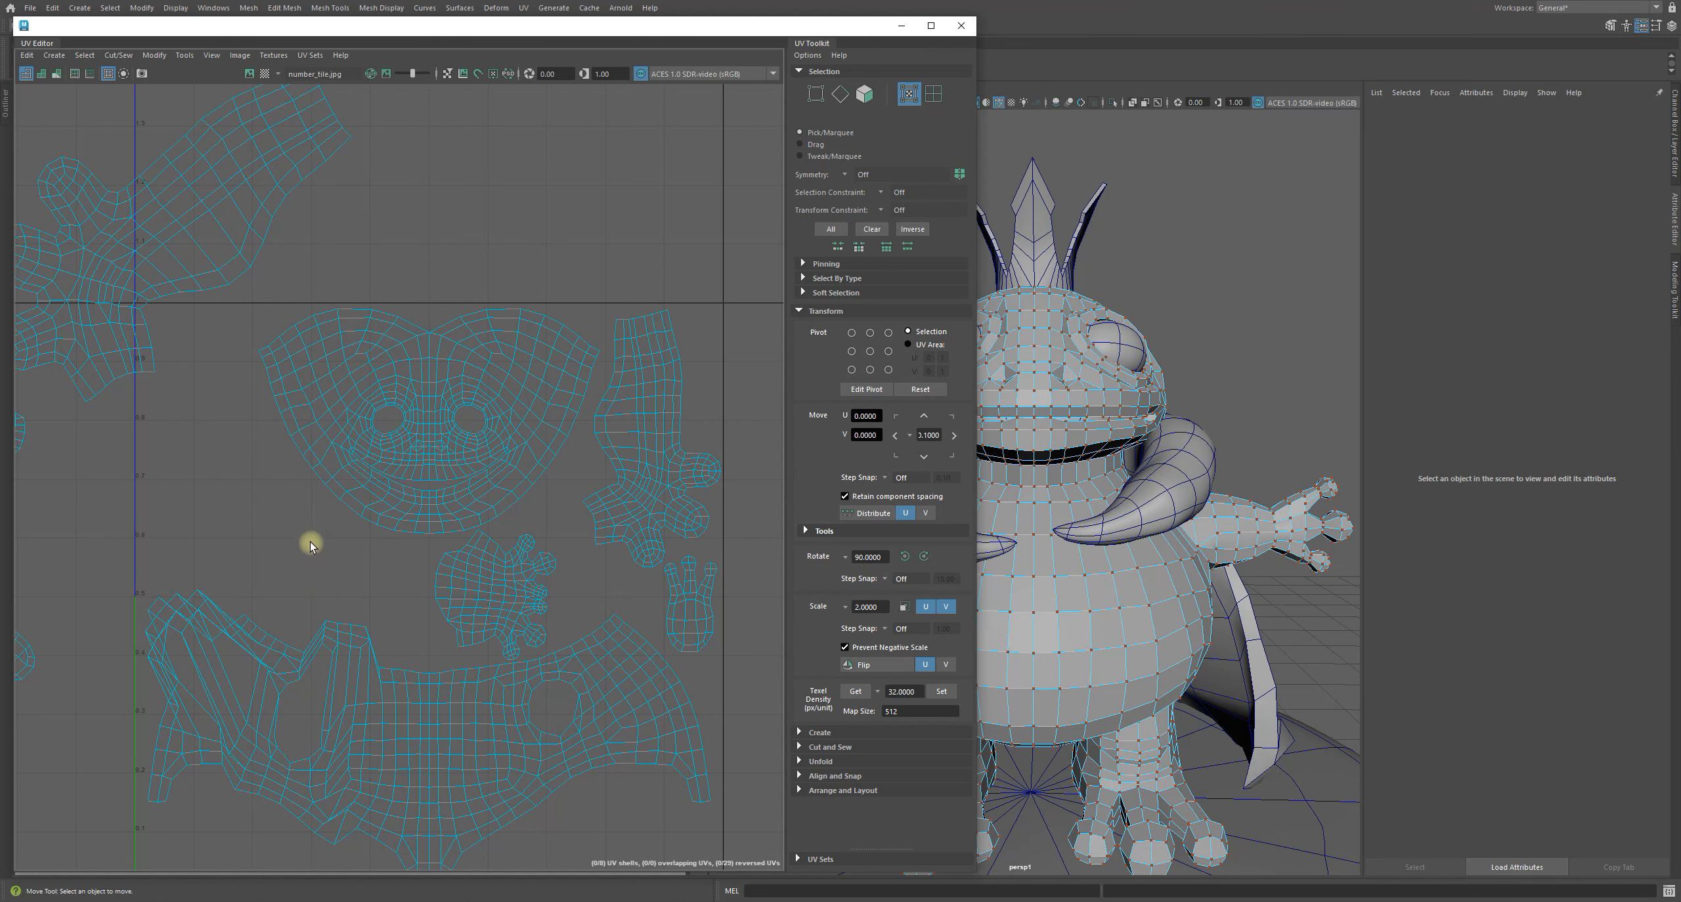
- Move the whole face shell up so it extends beyond the upper border of the UV tile
right_drag(465, 402, 524, 283)
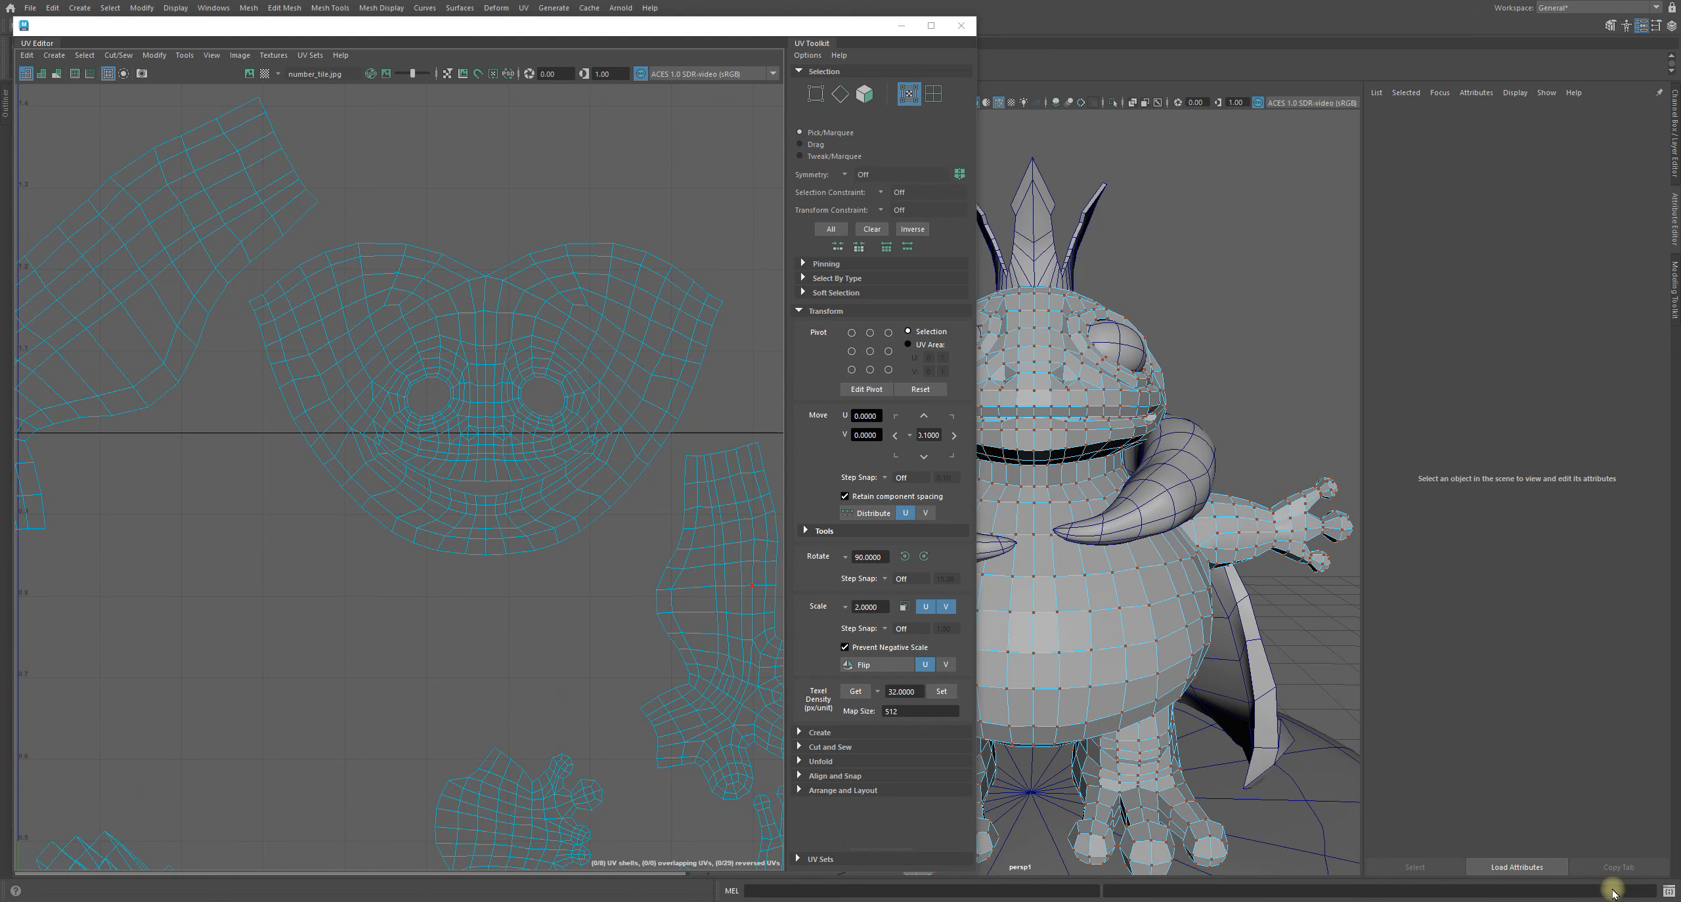
alt+middle_drag(748, 614, 646, 646)
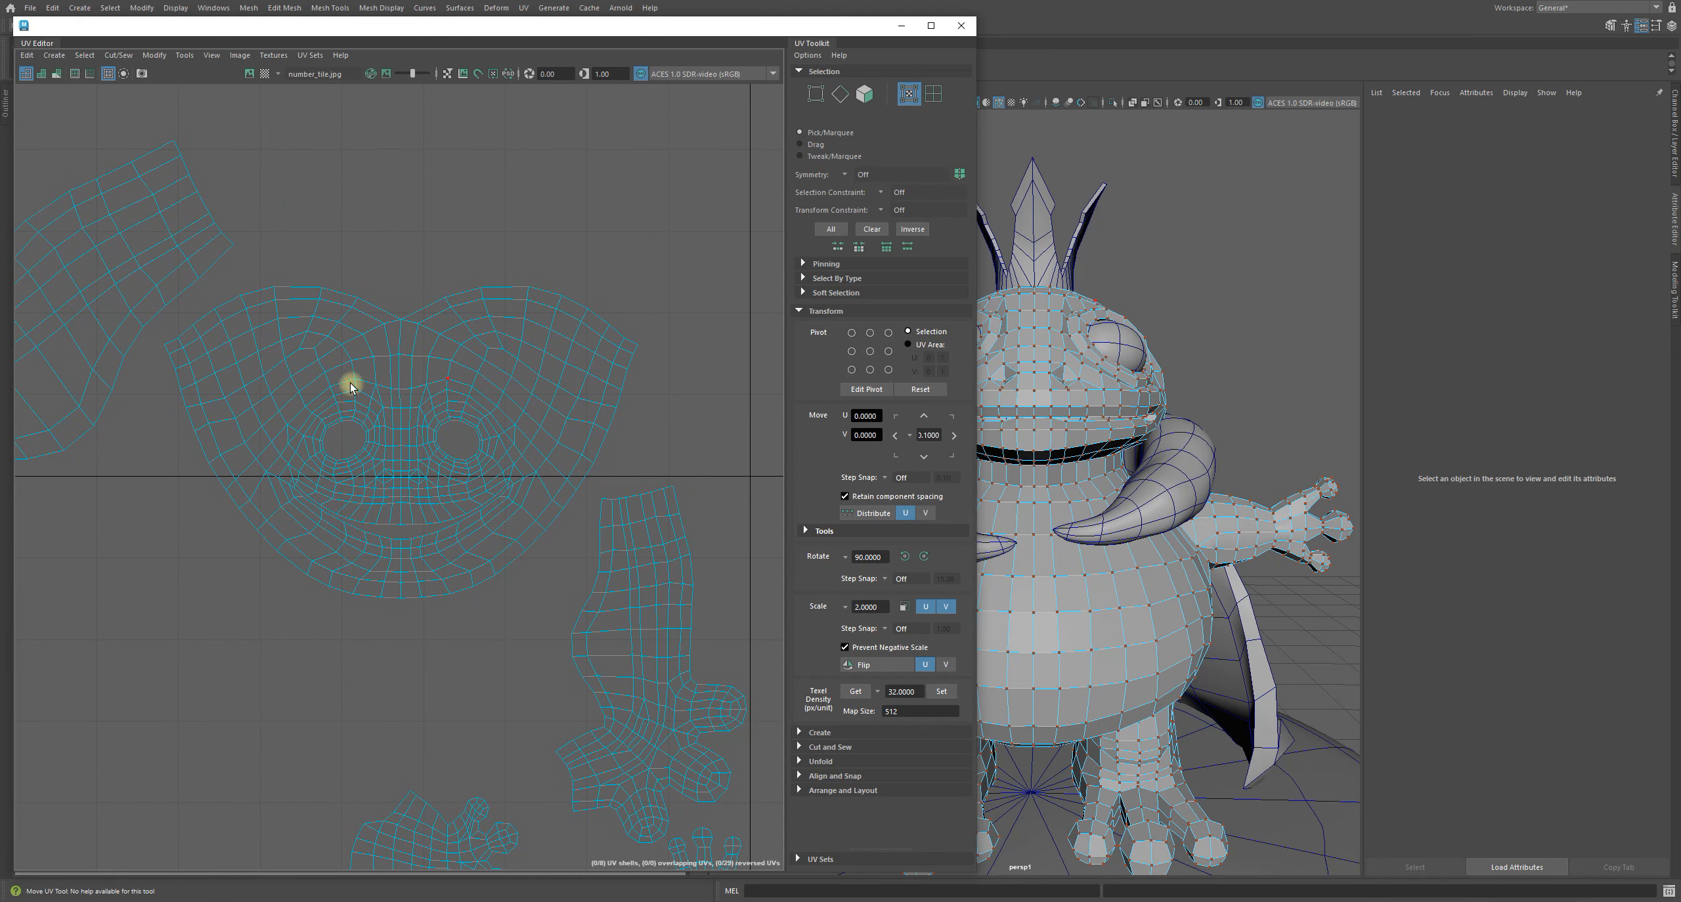
alt+middle_drag(350, 386, 315, 282)
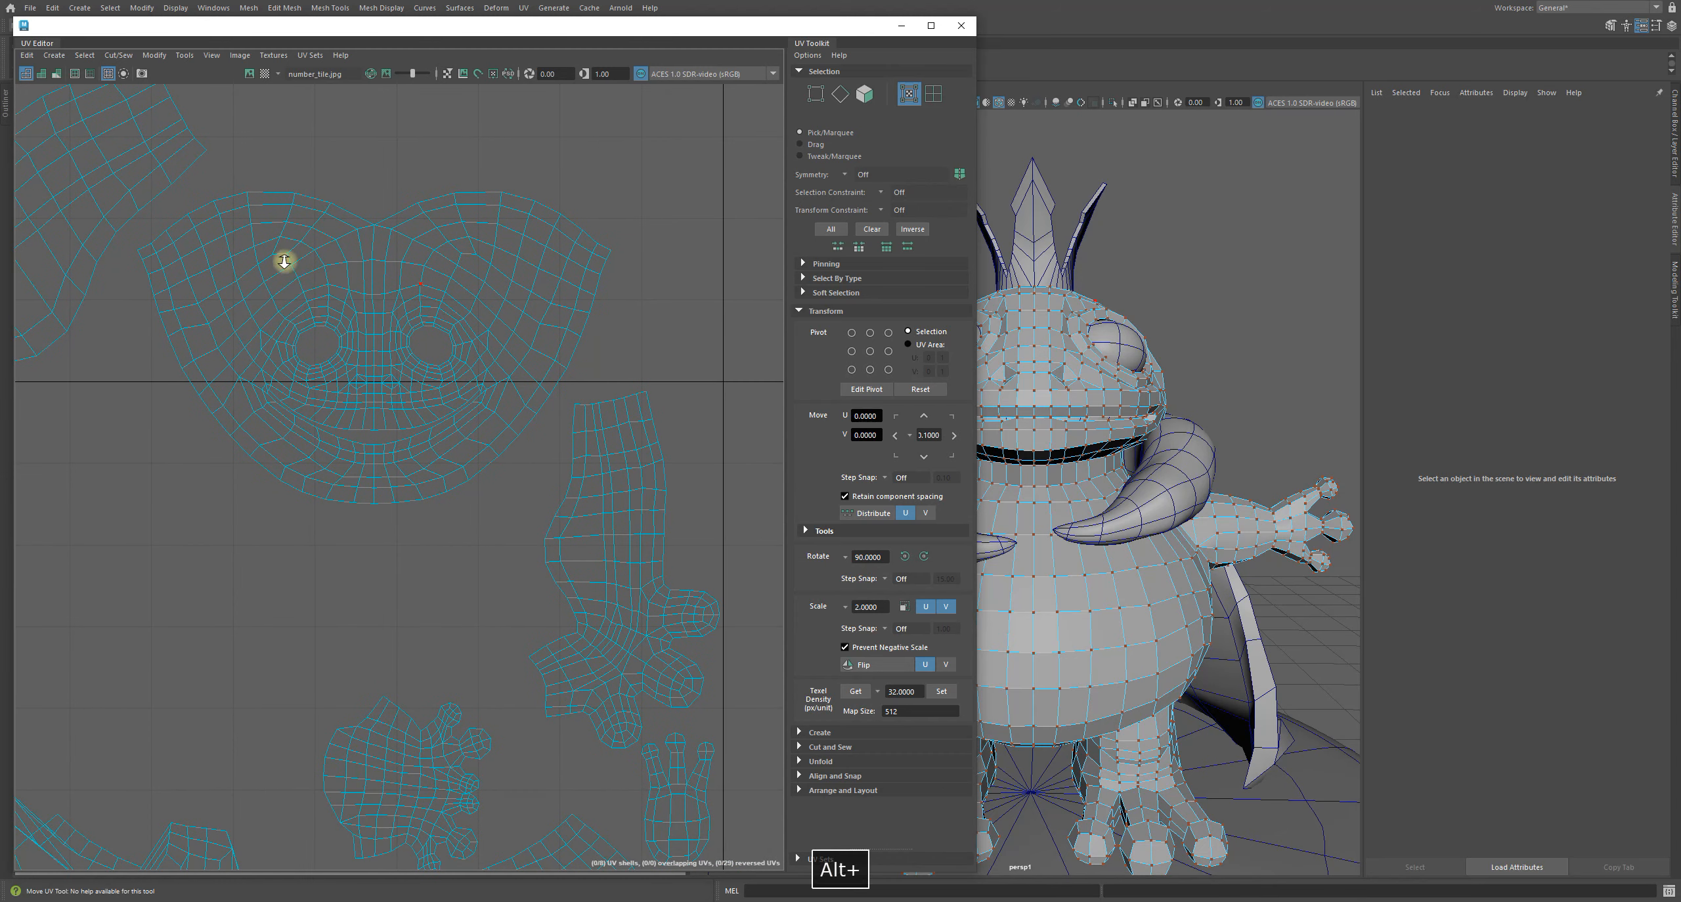
- Highlight the edges along the face shell's vertical centre line, from the chin up to the forehead
alt+right_drag(283, 262, 655, 414)
click(480, 438)
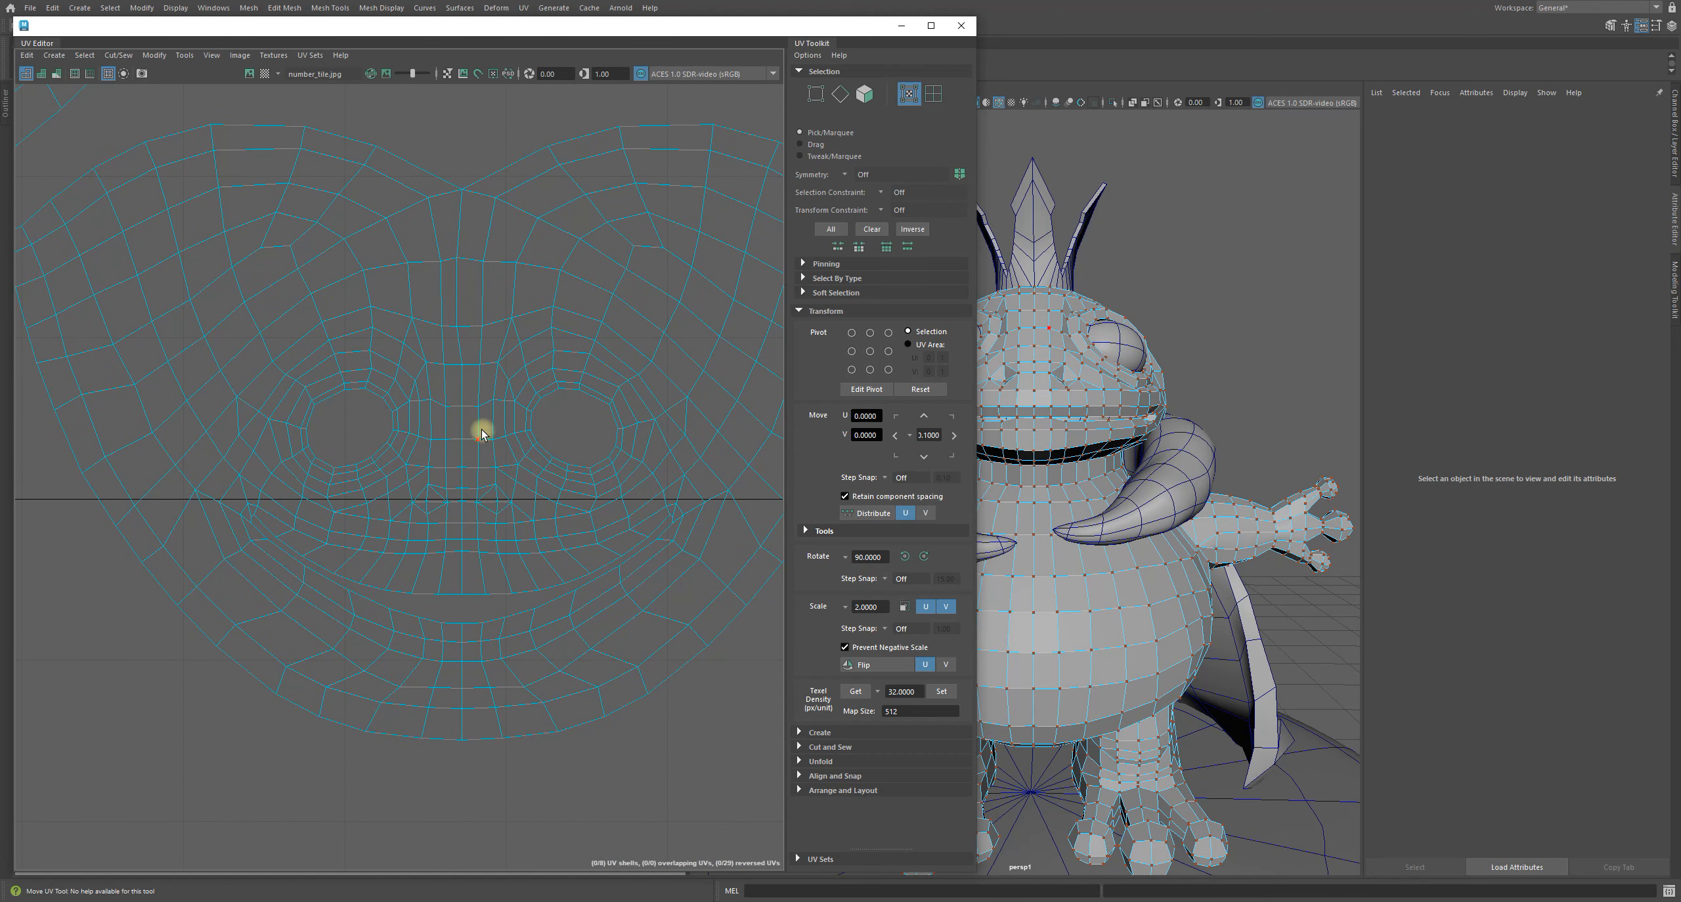
key(F10)
click(513, 423)
click(475, 738)
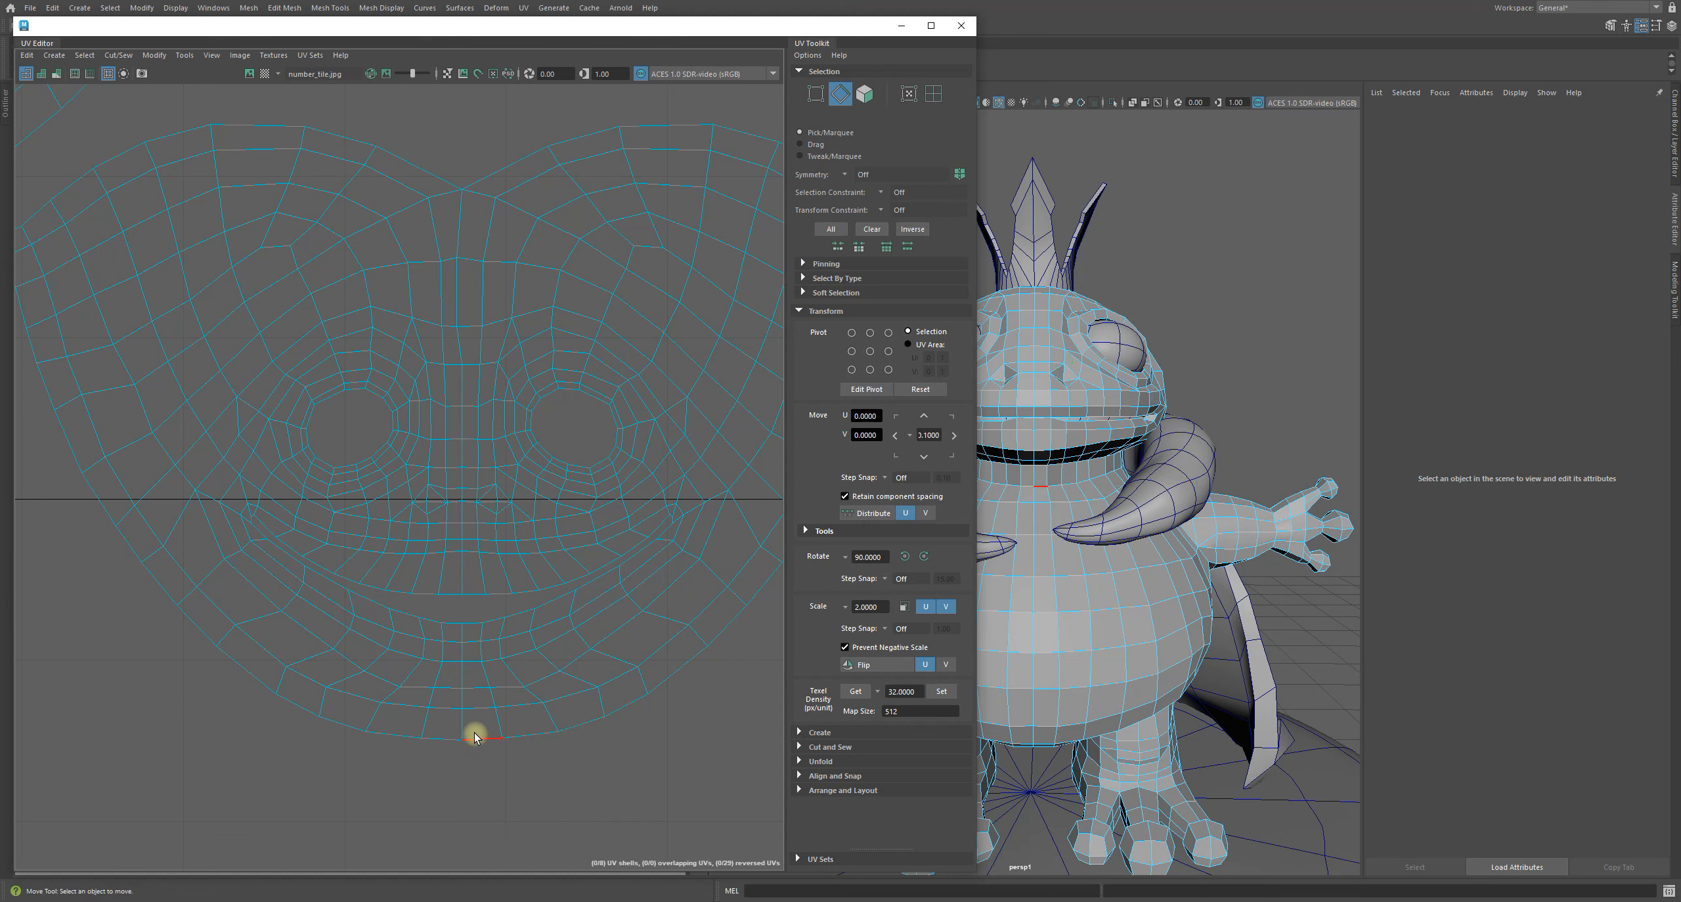
double_click(460, 730)
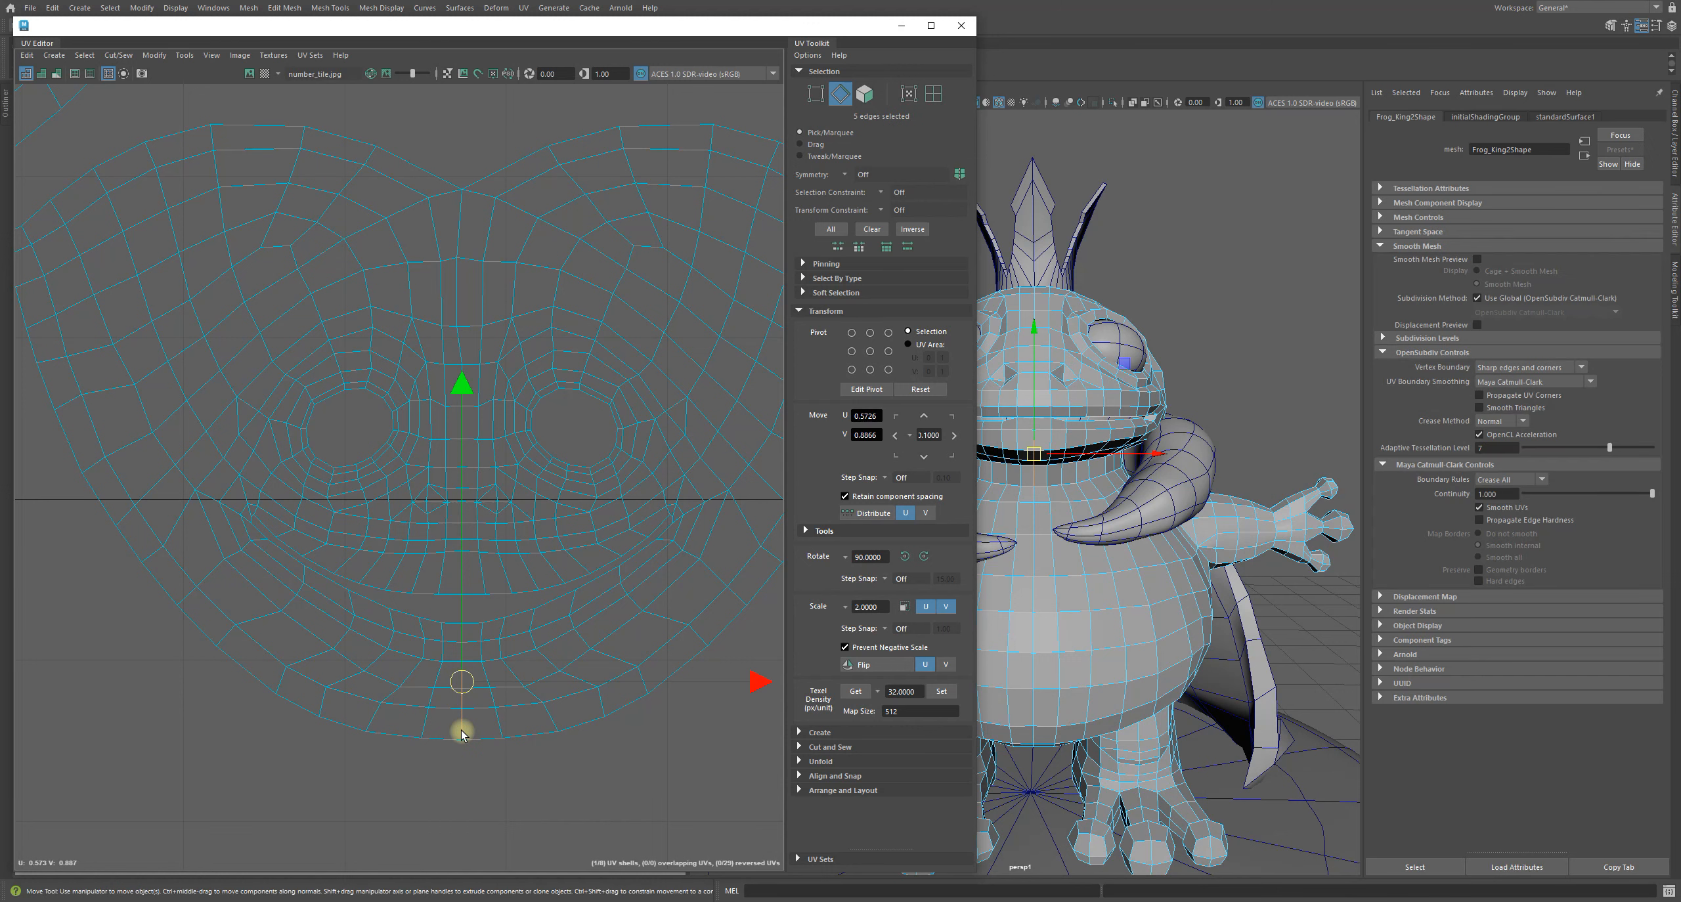
key(q)
shift+click(461, 385)
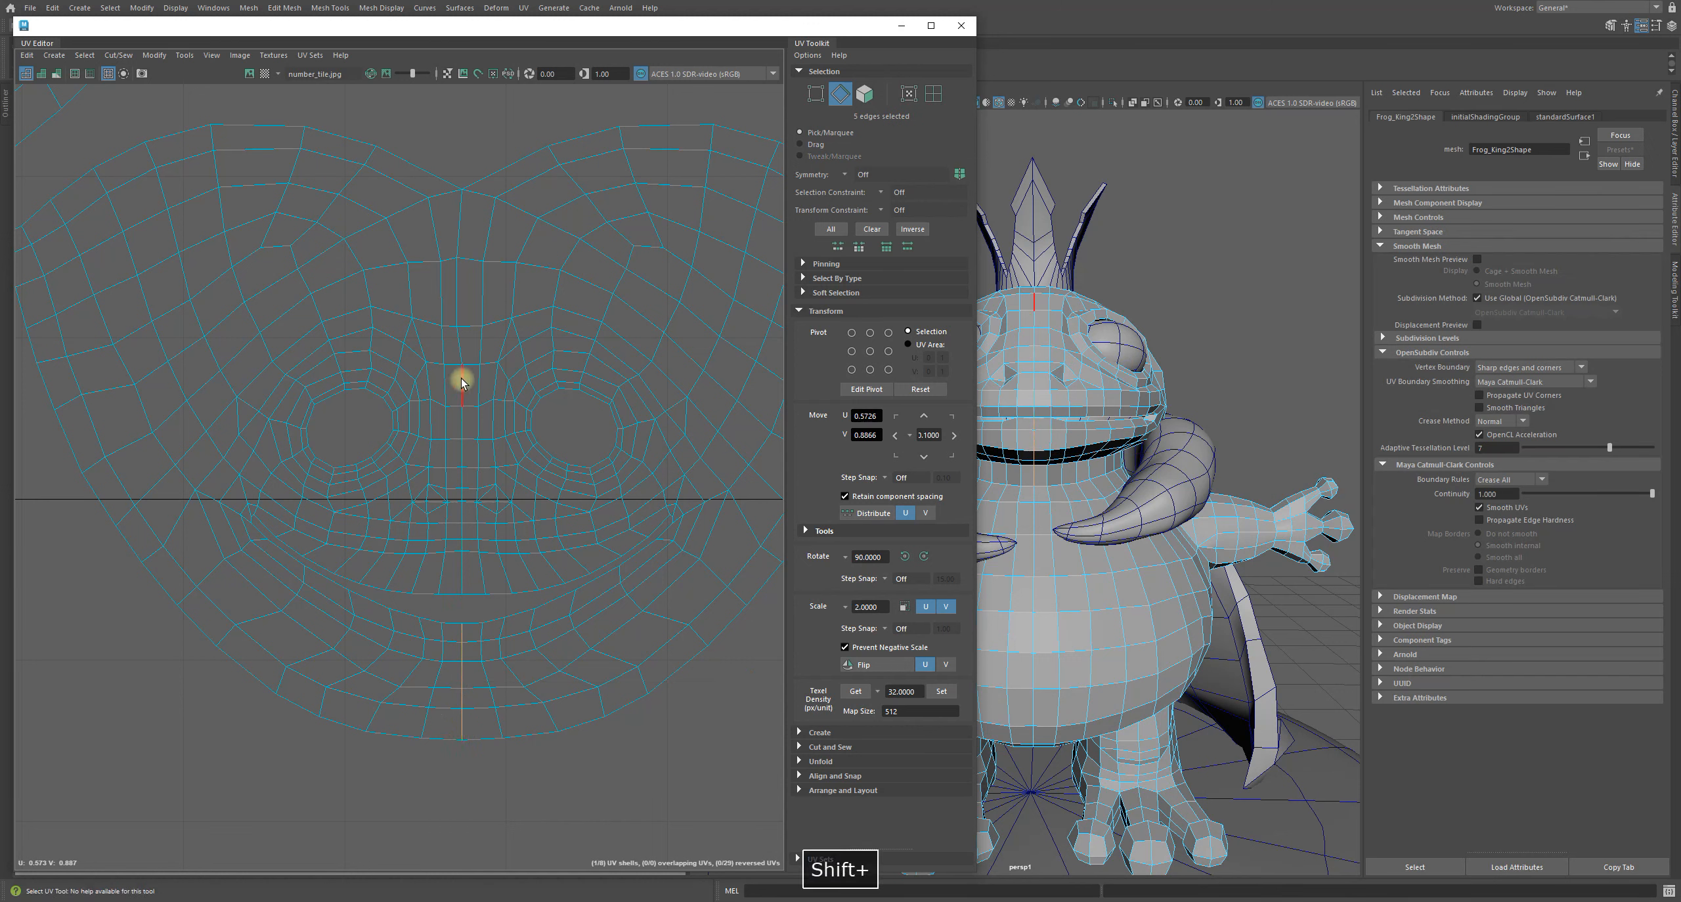
shift+double_click(462, 382)
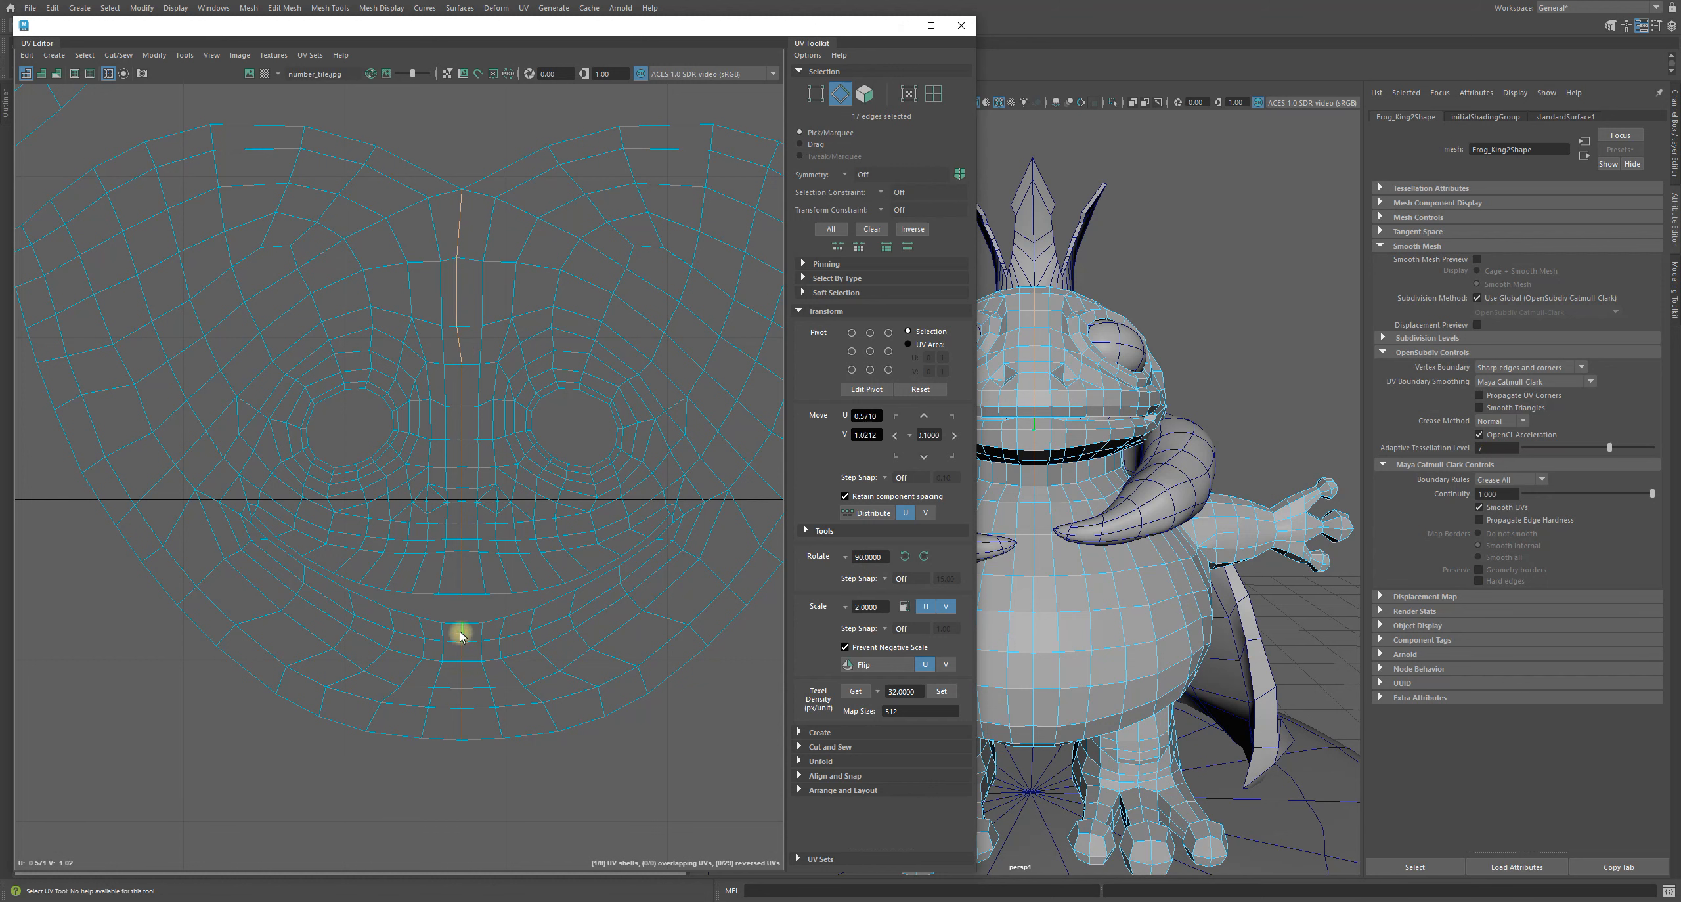
- Return to UV selection and move several groups of UVs on the left side of the face shell to make it asymmetric
alt+right_drag(599, 429, 565, 418)
alt+middle_drag(564, 418, 453, 432)
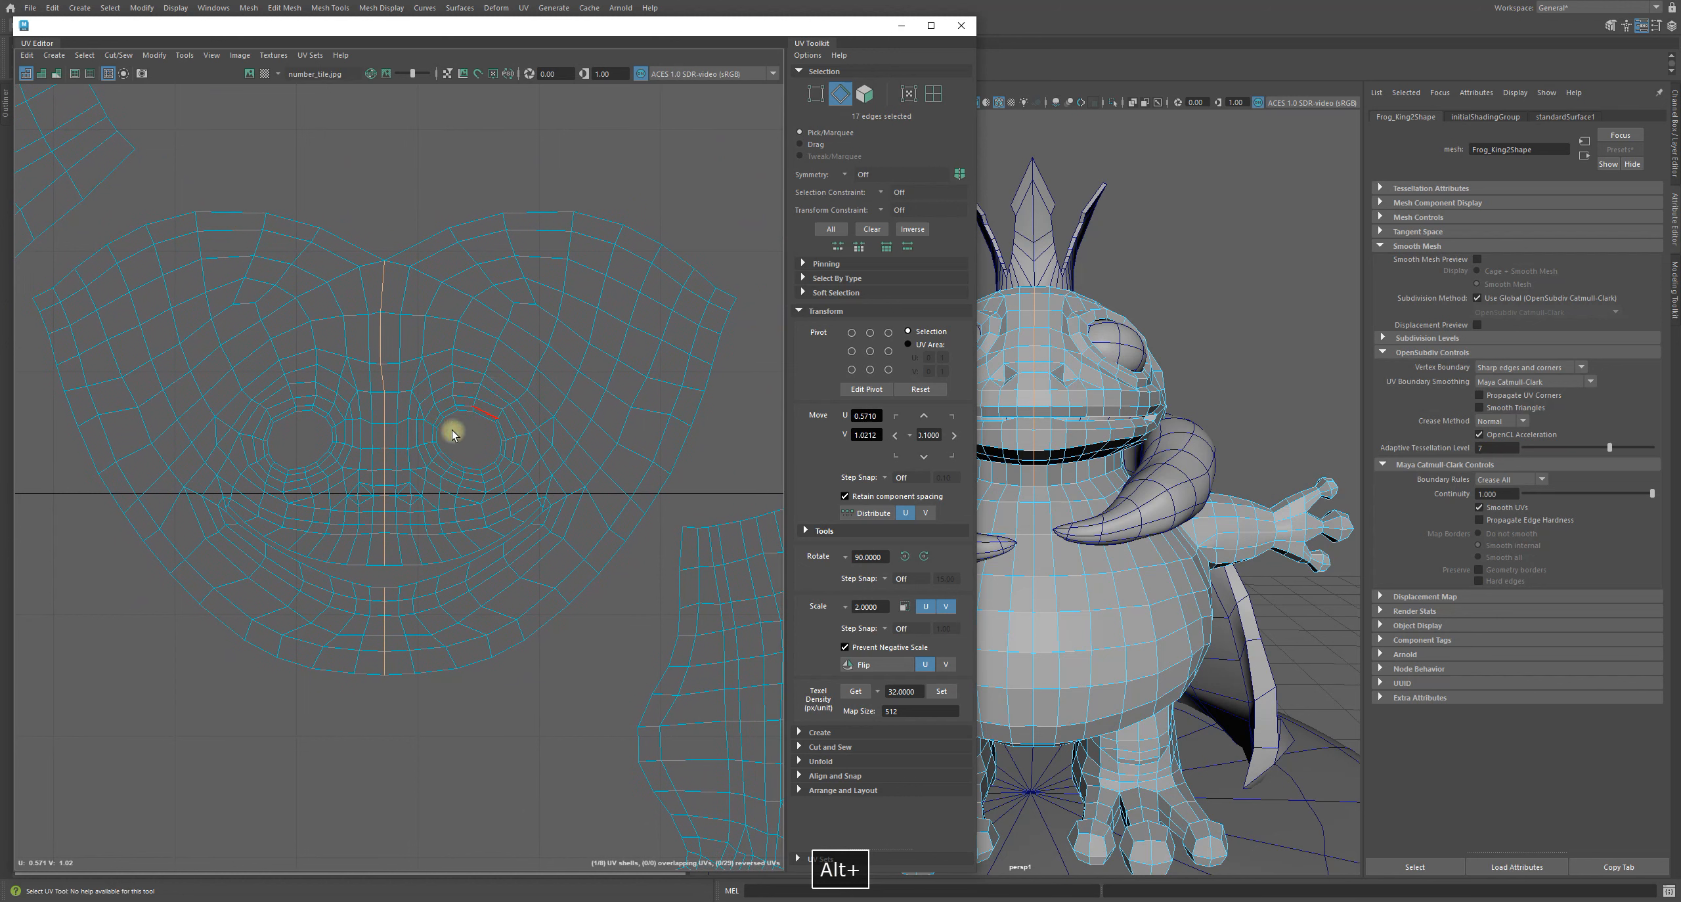
right_drag(278, 370, 312, 343)
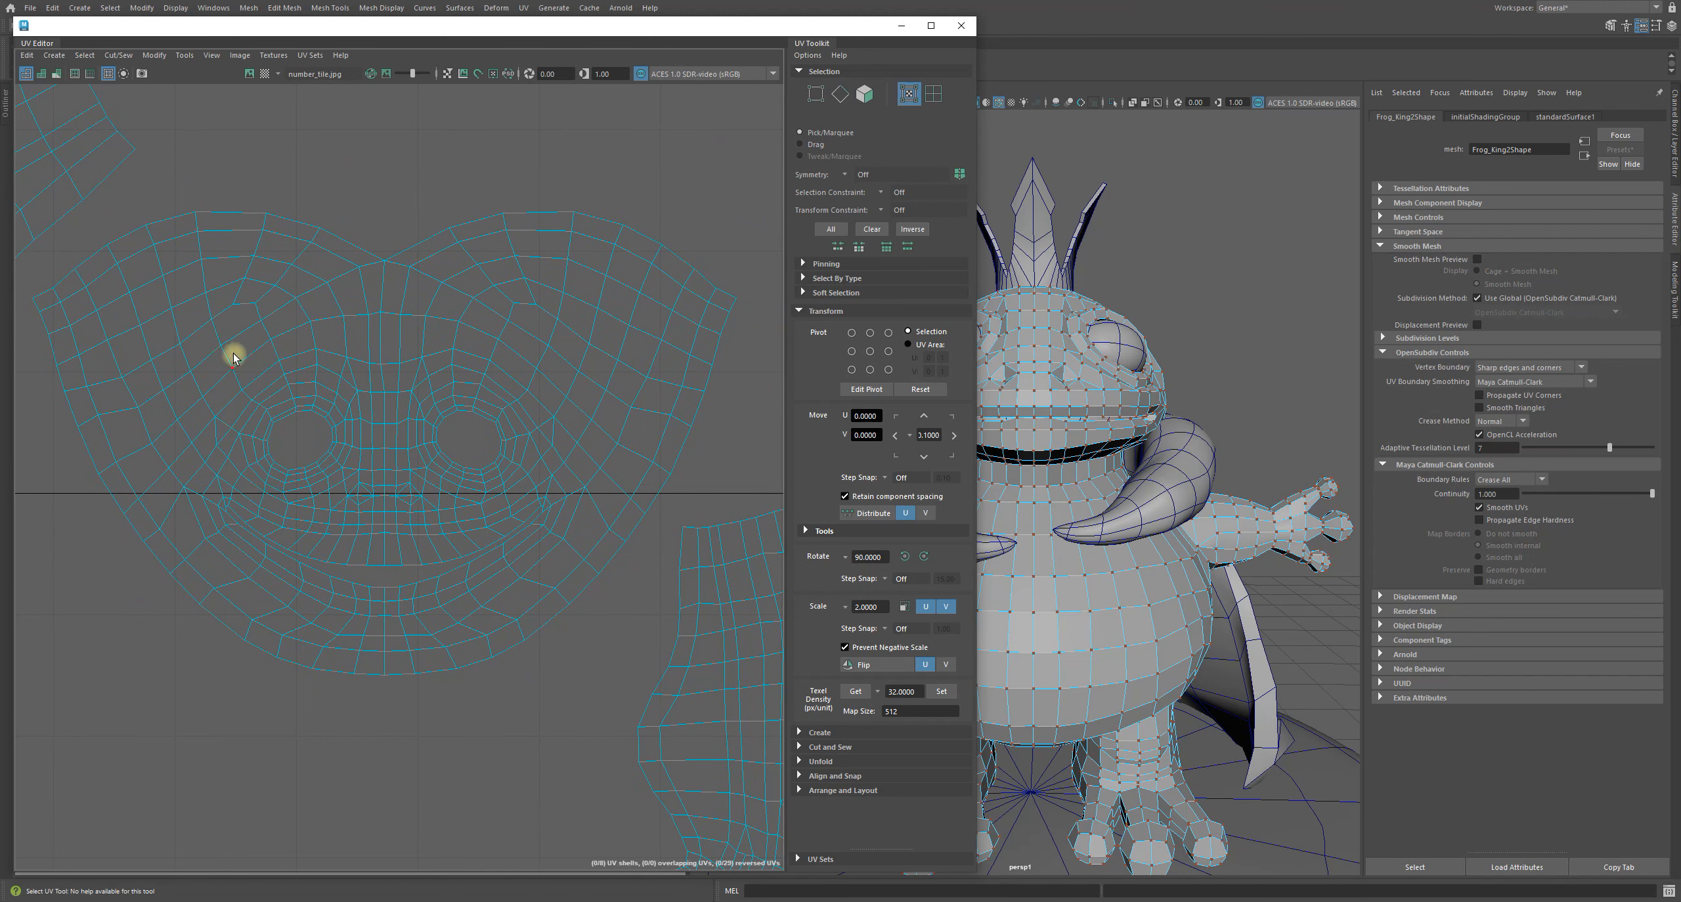
key(w)
drag(237, 382, 233, 365)
drag(106, 403, 255, 516)
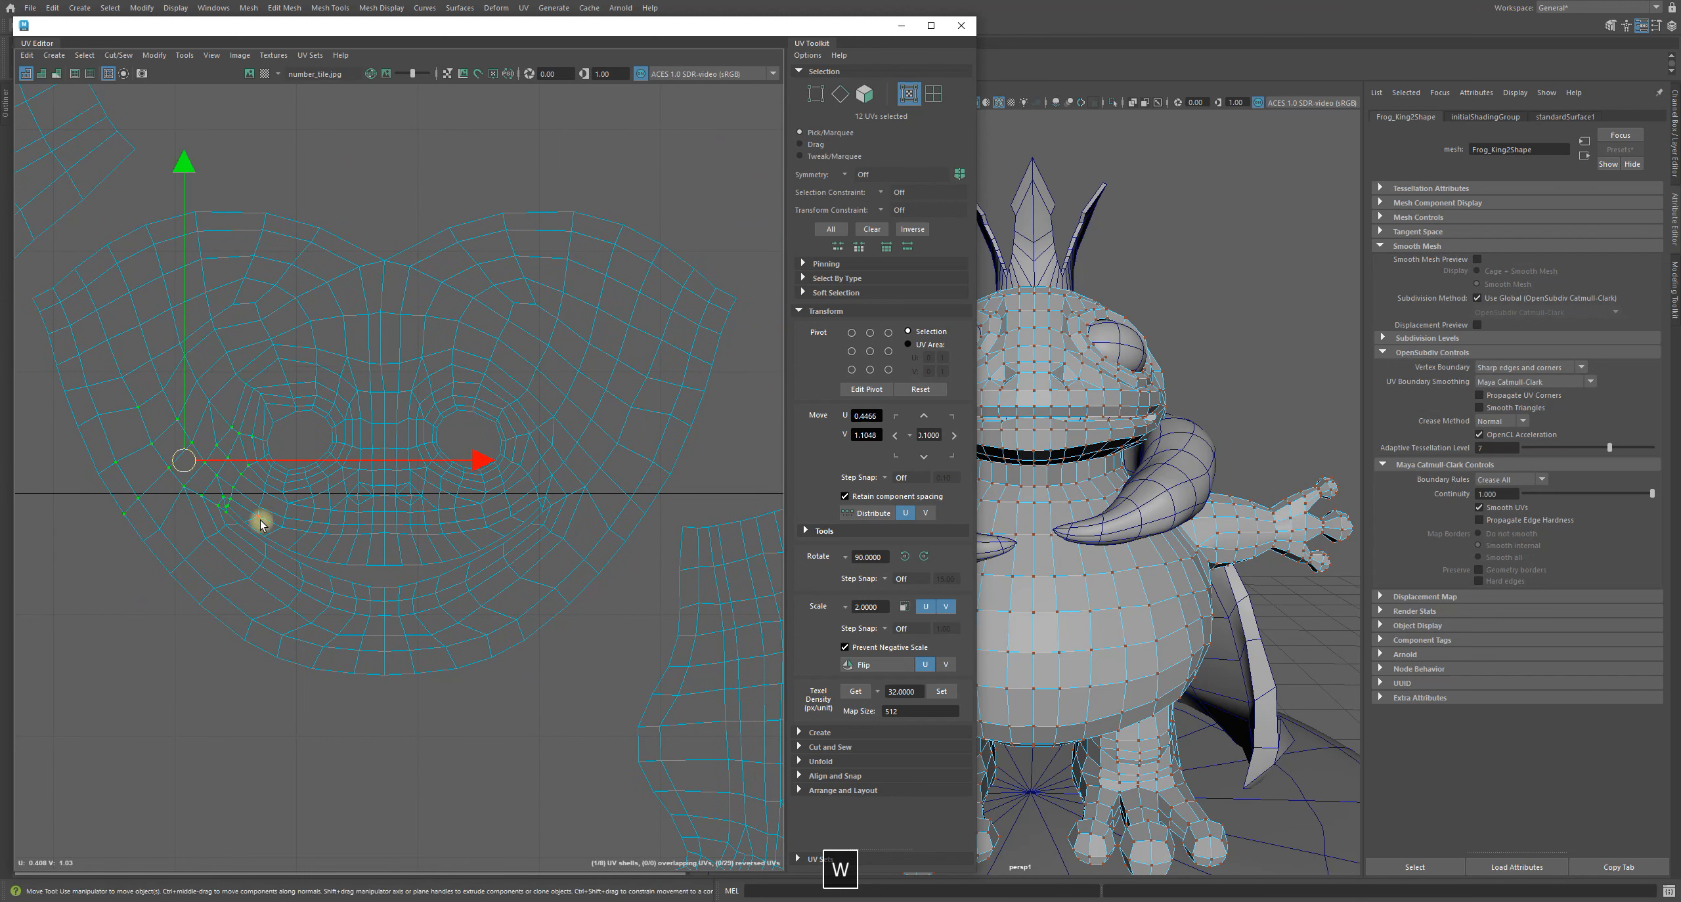
drag(181, 459, 174, 461)
drag(168, 576, 207, 622)
click(323, 750)
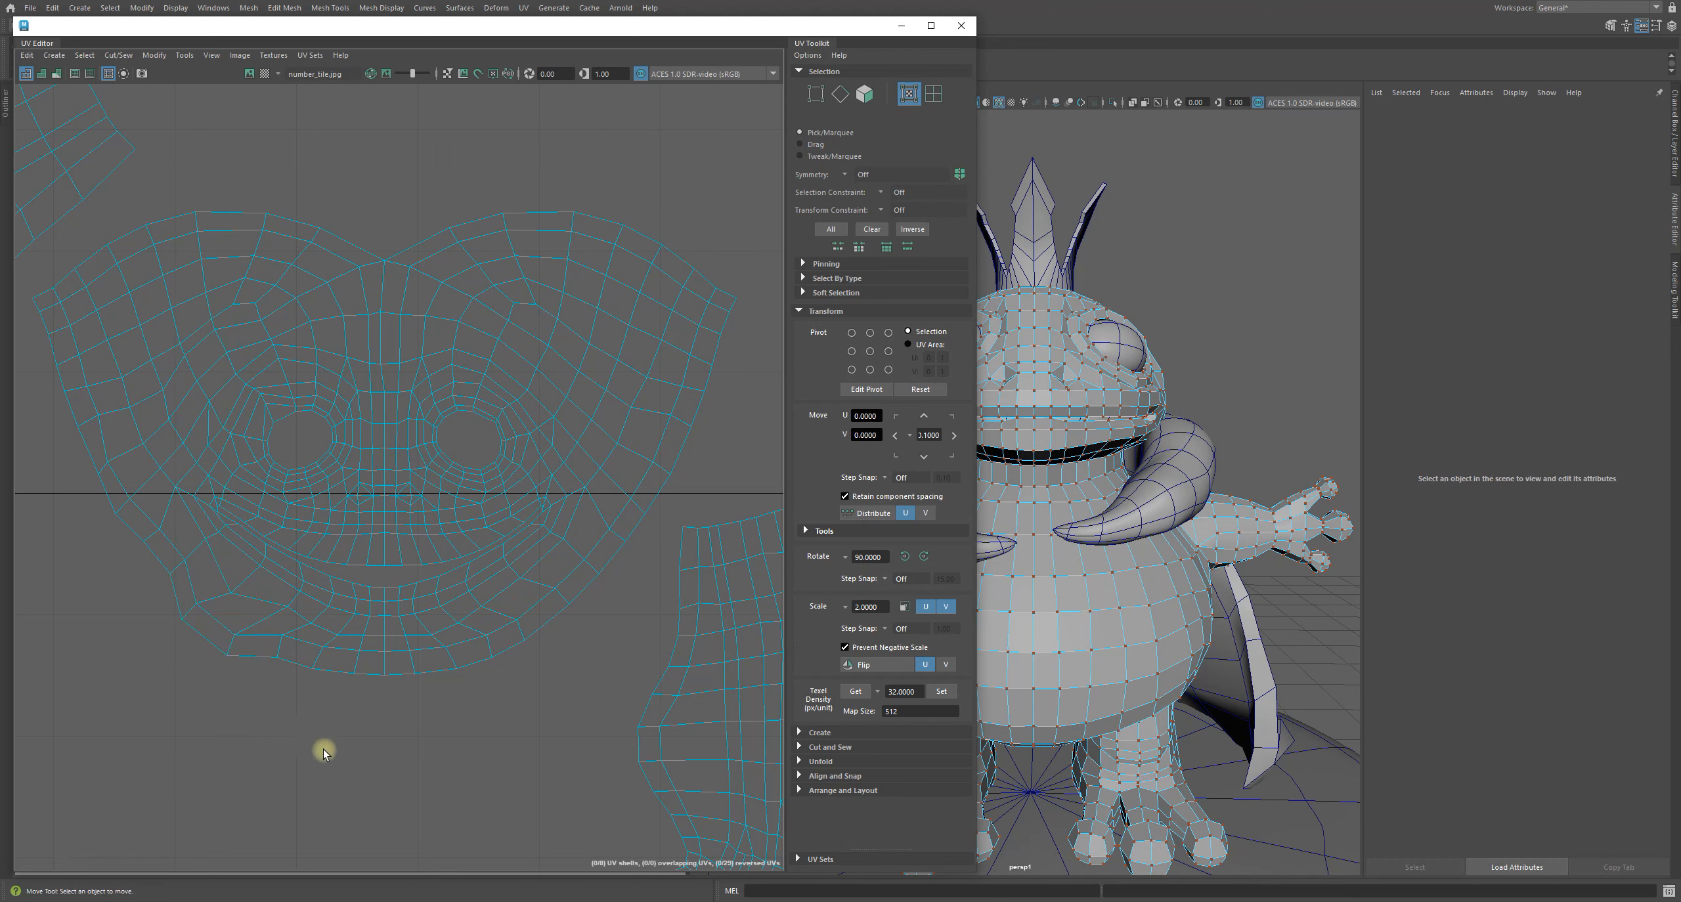
- Select the right-half UVs of the face shell and exclude those of the neighbouring limb shell
alt+middle_drag(372, 176, 277, 155)
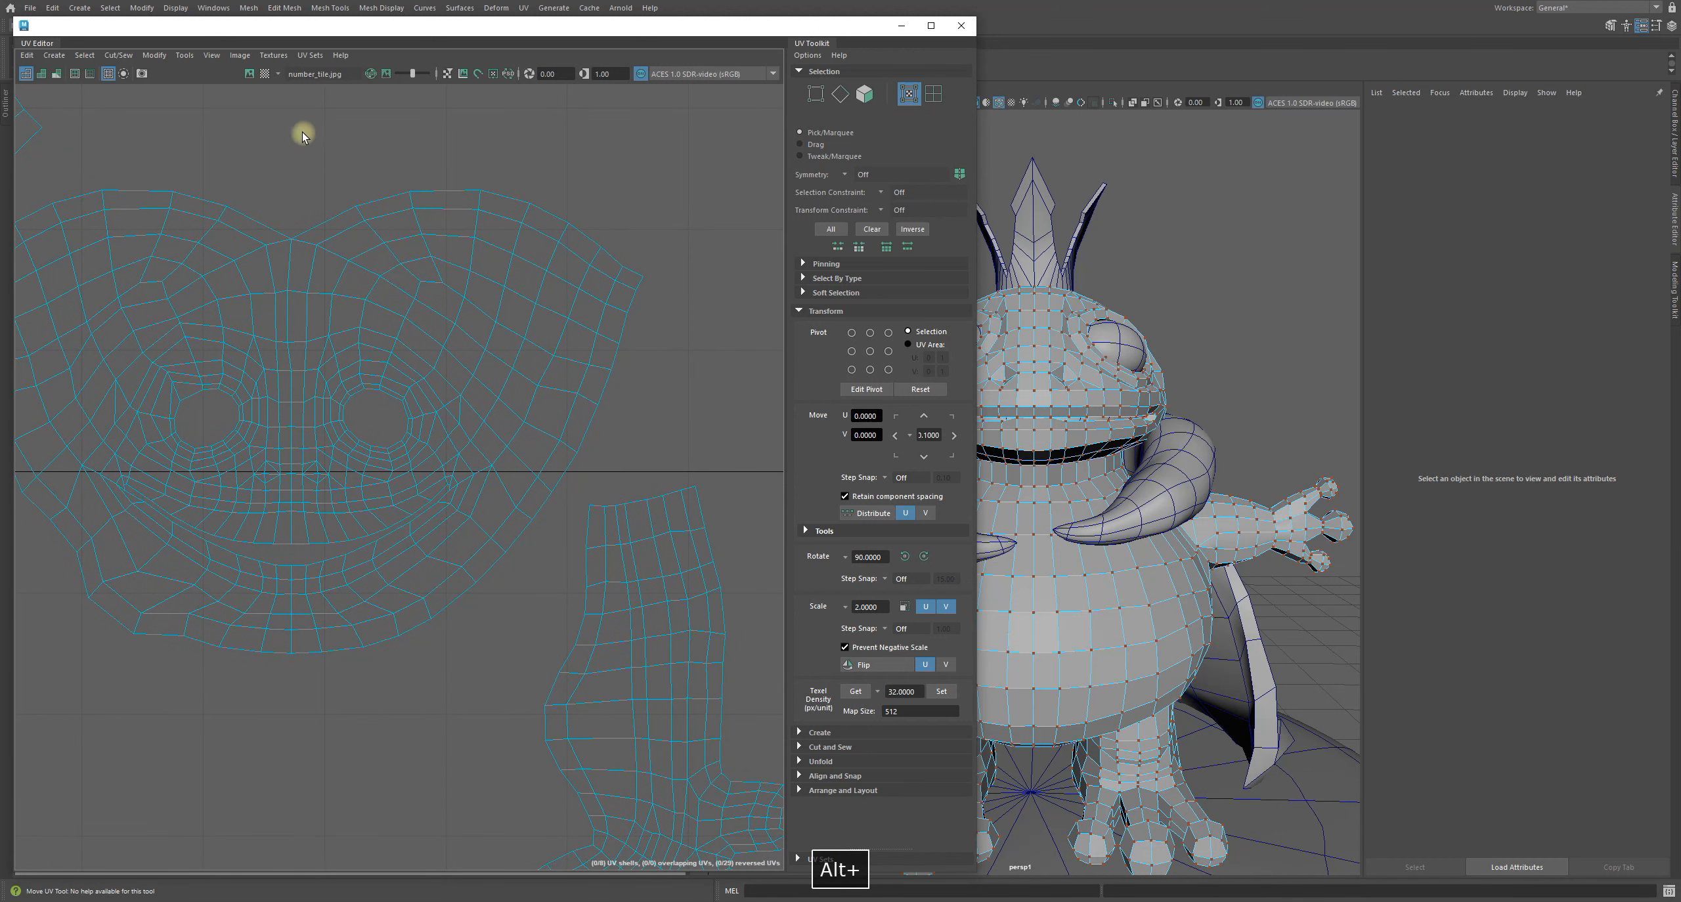
drag(302, 132, 630, 630)
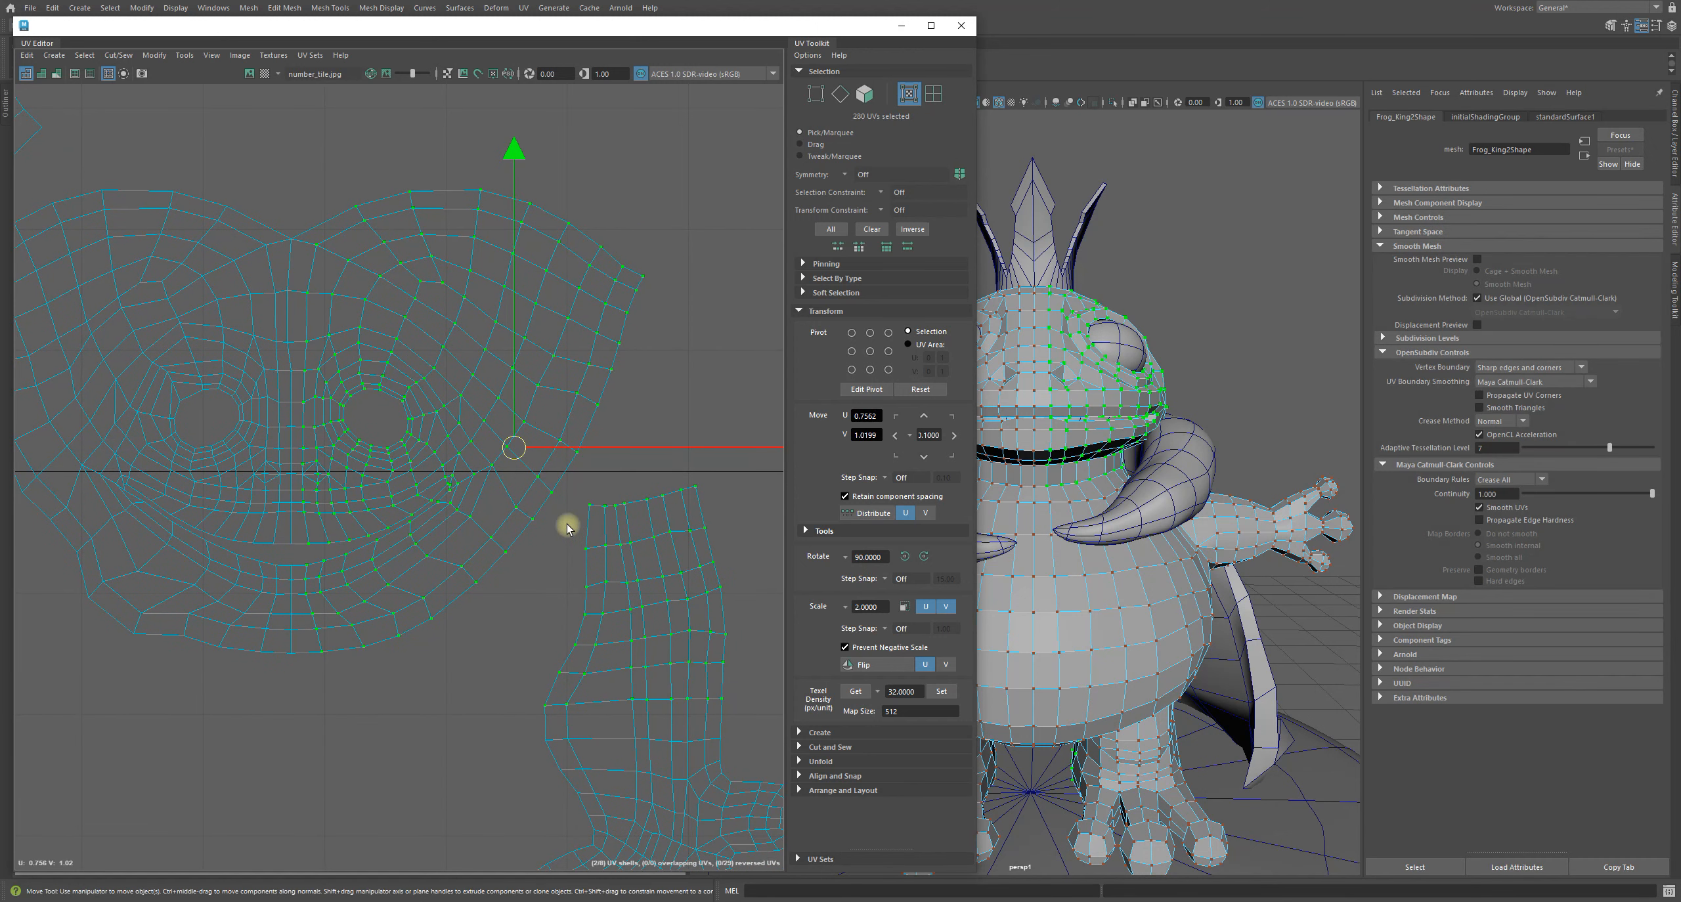
ctrl+drag(575, 478, 908, 886)
ctrl+drag(650, 744, 515, 632)
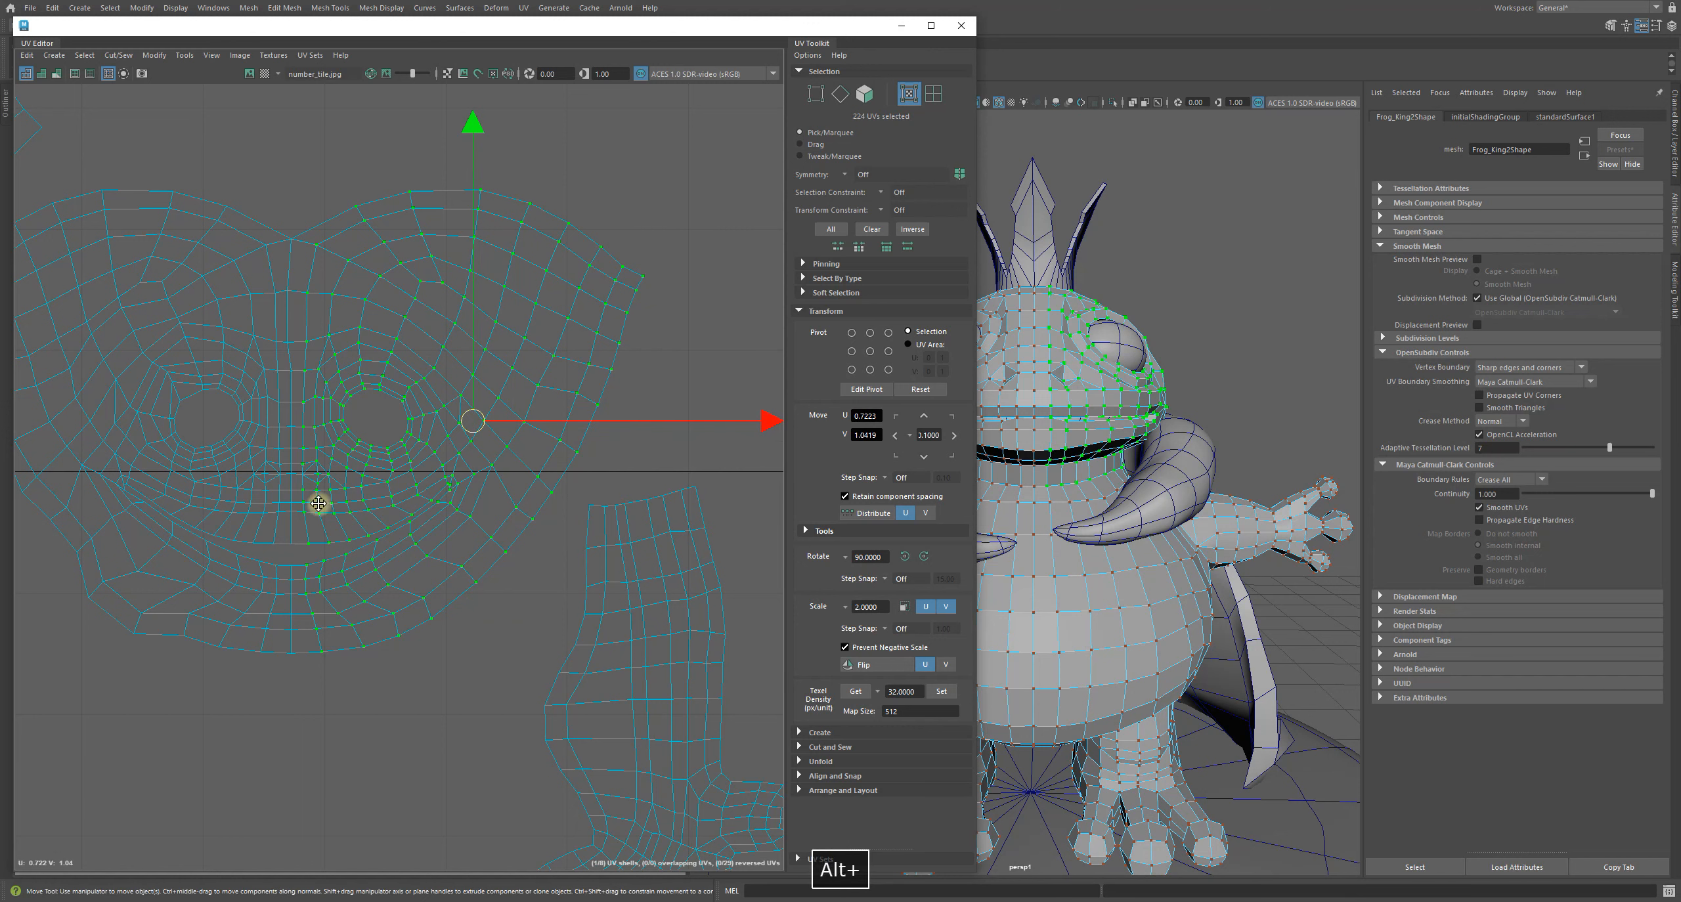
alt+middle_drag(318, 503, 463, 540)
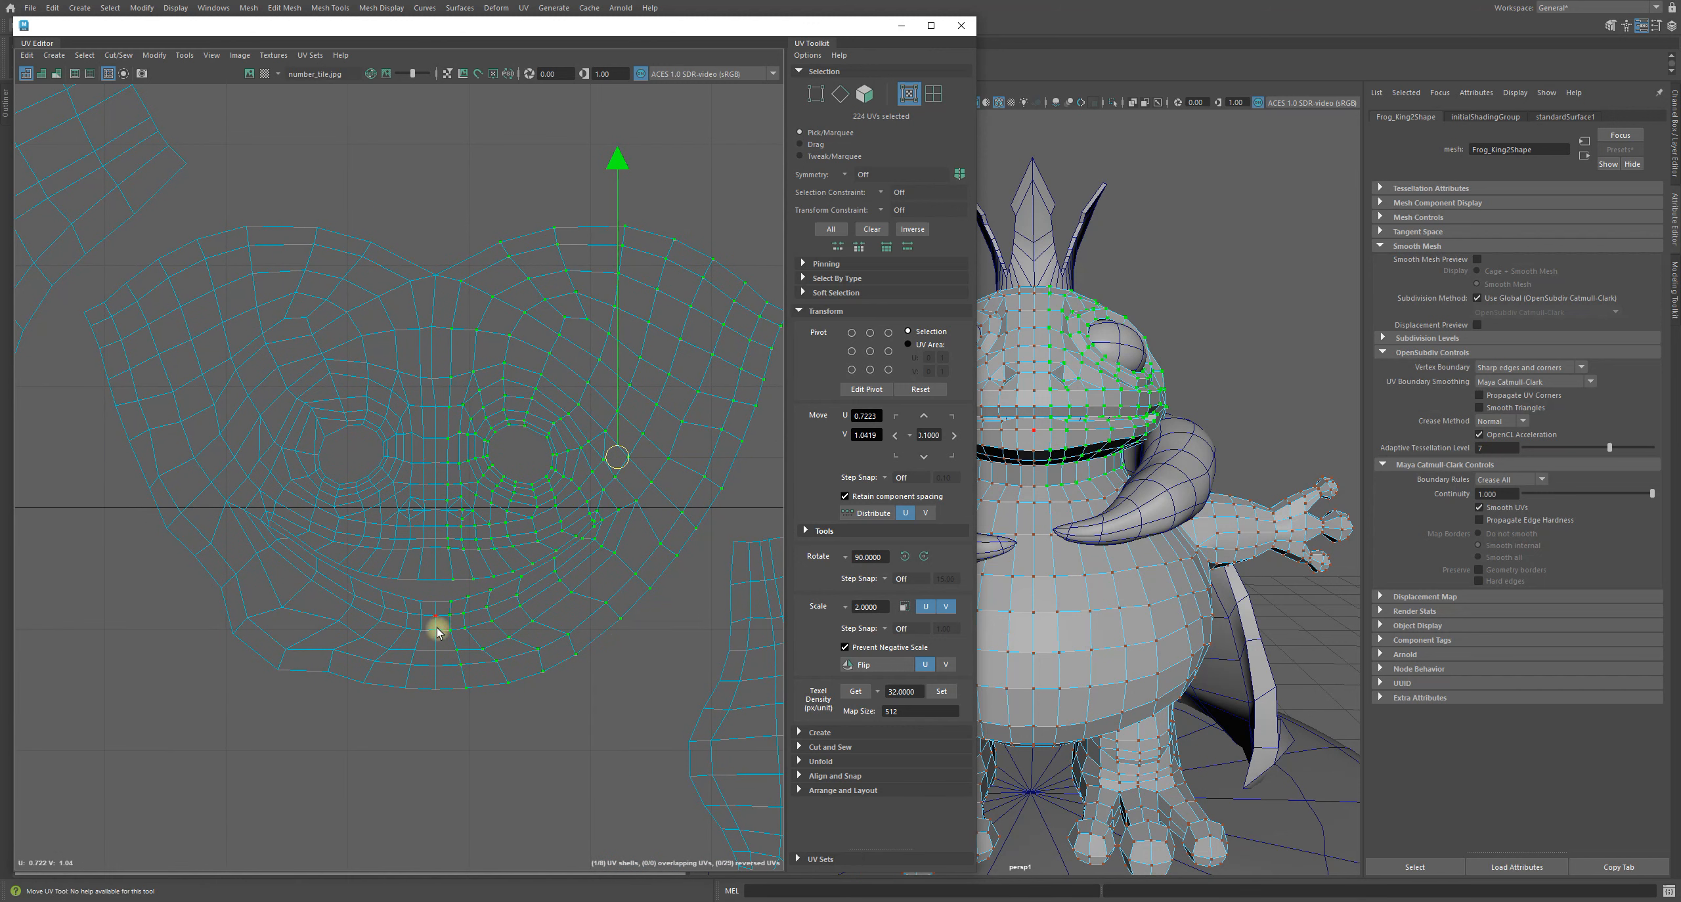
- Try to symmetrize the distorted left side of the face shell from the selected right-half UVs
alt+right_drag(460, 752, 268, 281)
shift+right_click(325, 243)
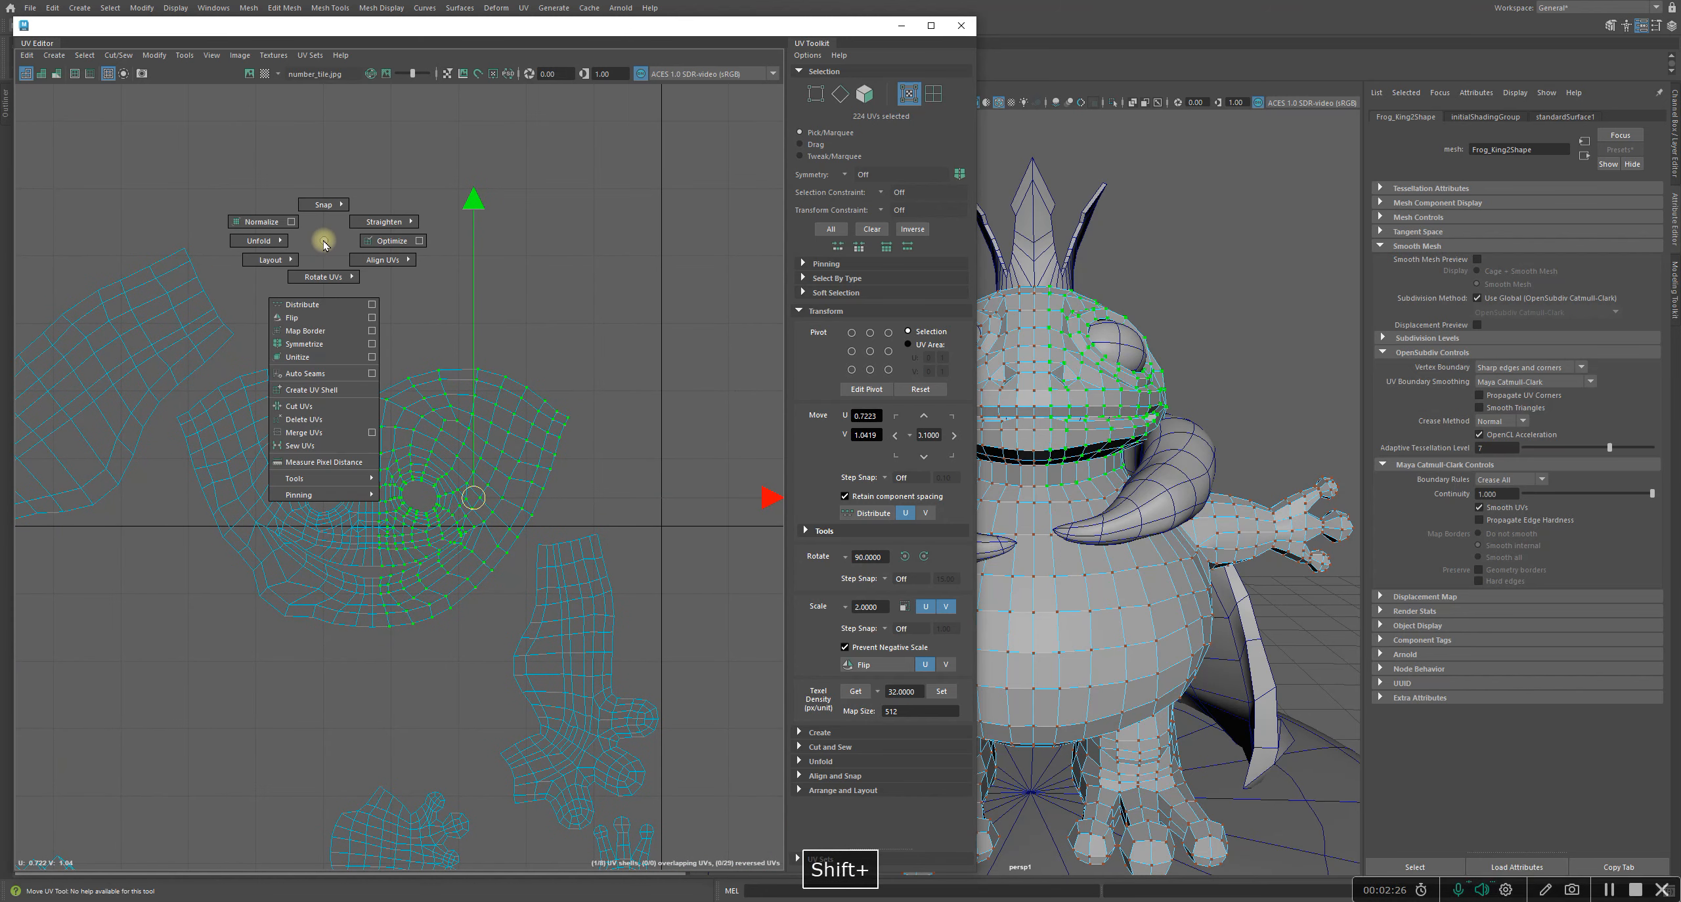
click(304, 344)
click(397, 649)
alt+middle_drag(285, 555, 500, 438)
alt+right_drag(521, 396, 769, 619)
- Undo the last symmetrize of the face shell and the preceding UV selection changes
key(z)
key(z)
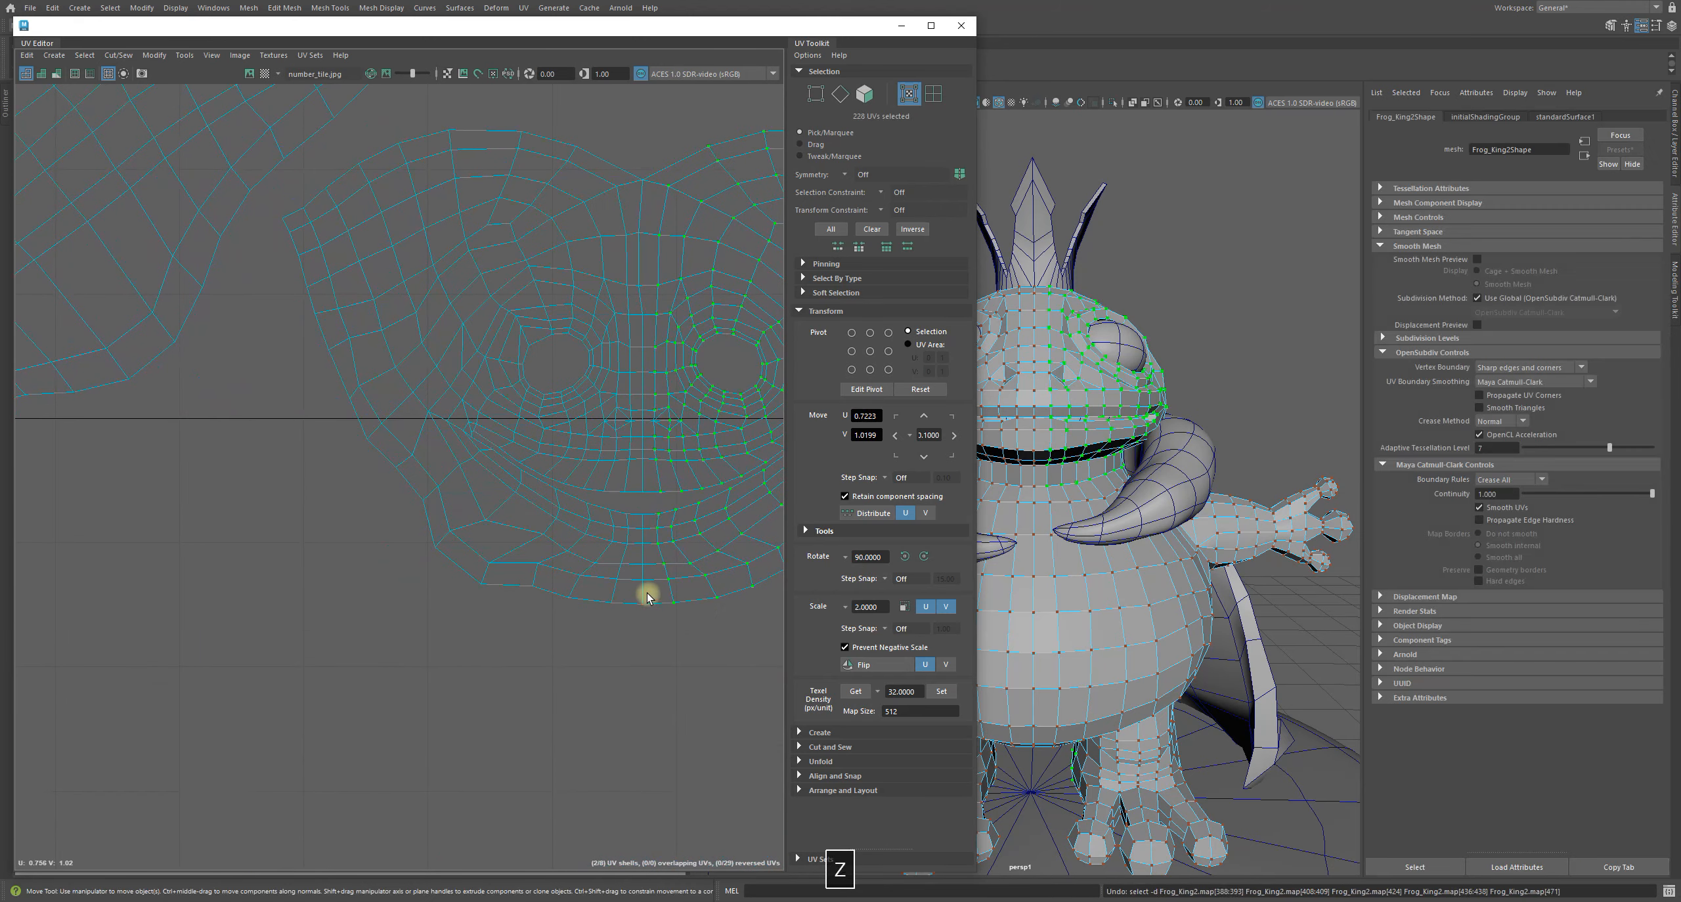
alt+middle_drag(562, 487, 320, 558)
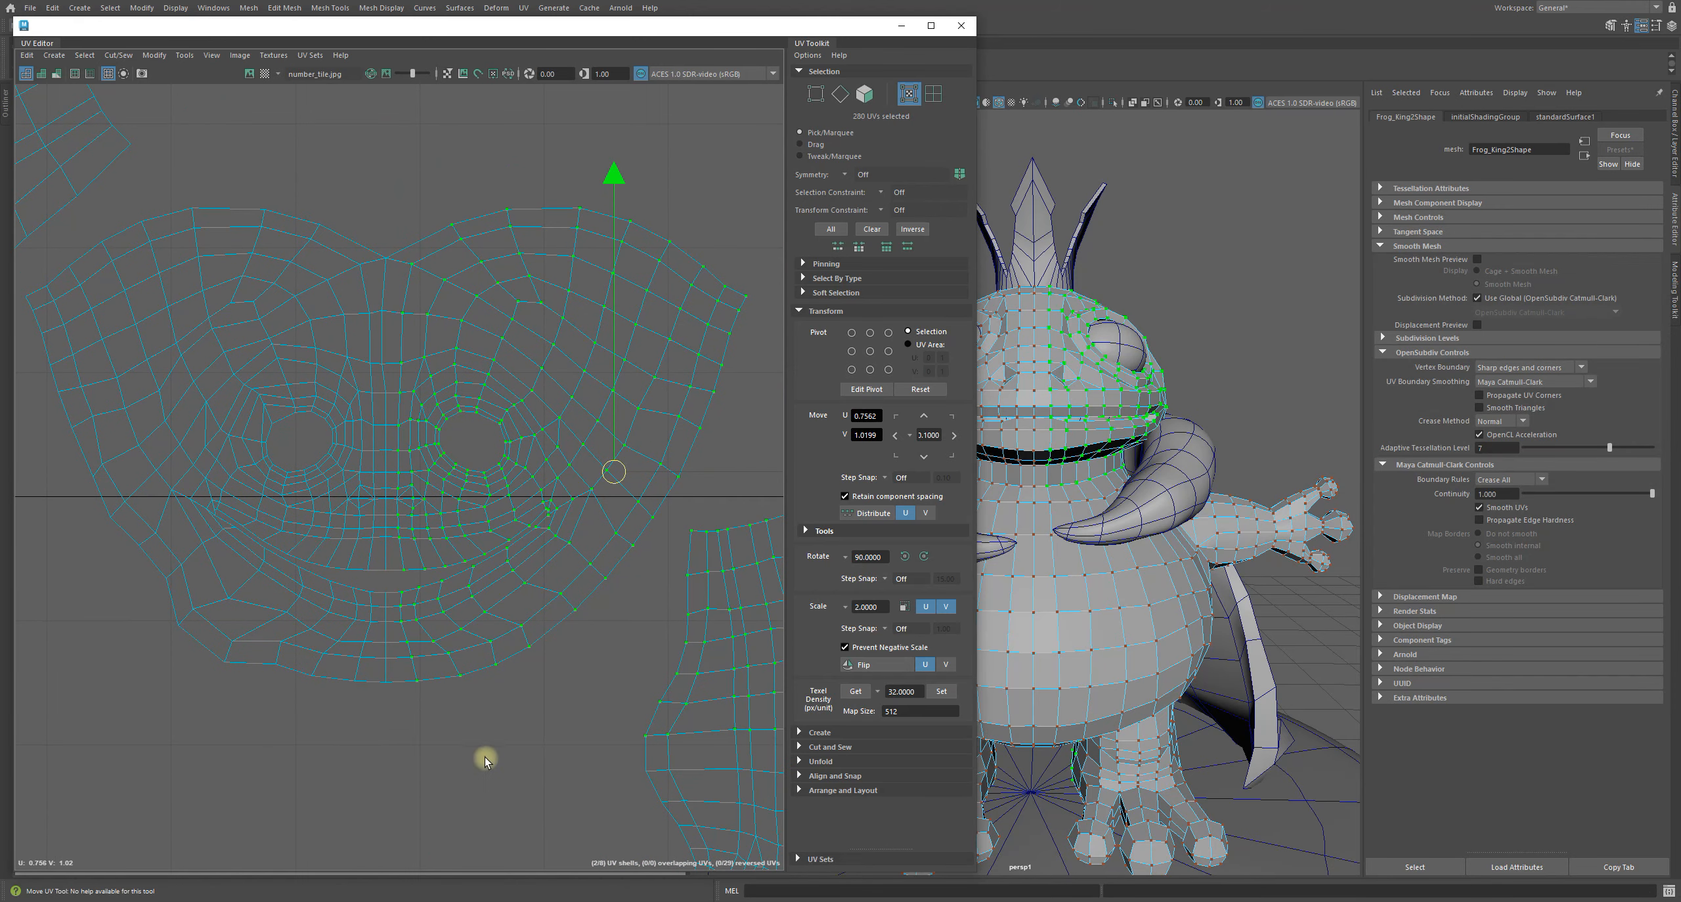
- Clear the UV selection and select the vertical centre edge loop of the face shell
click(394, 649)
key(F10)
double_click(388, 645)
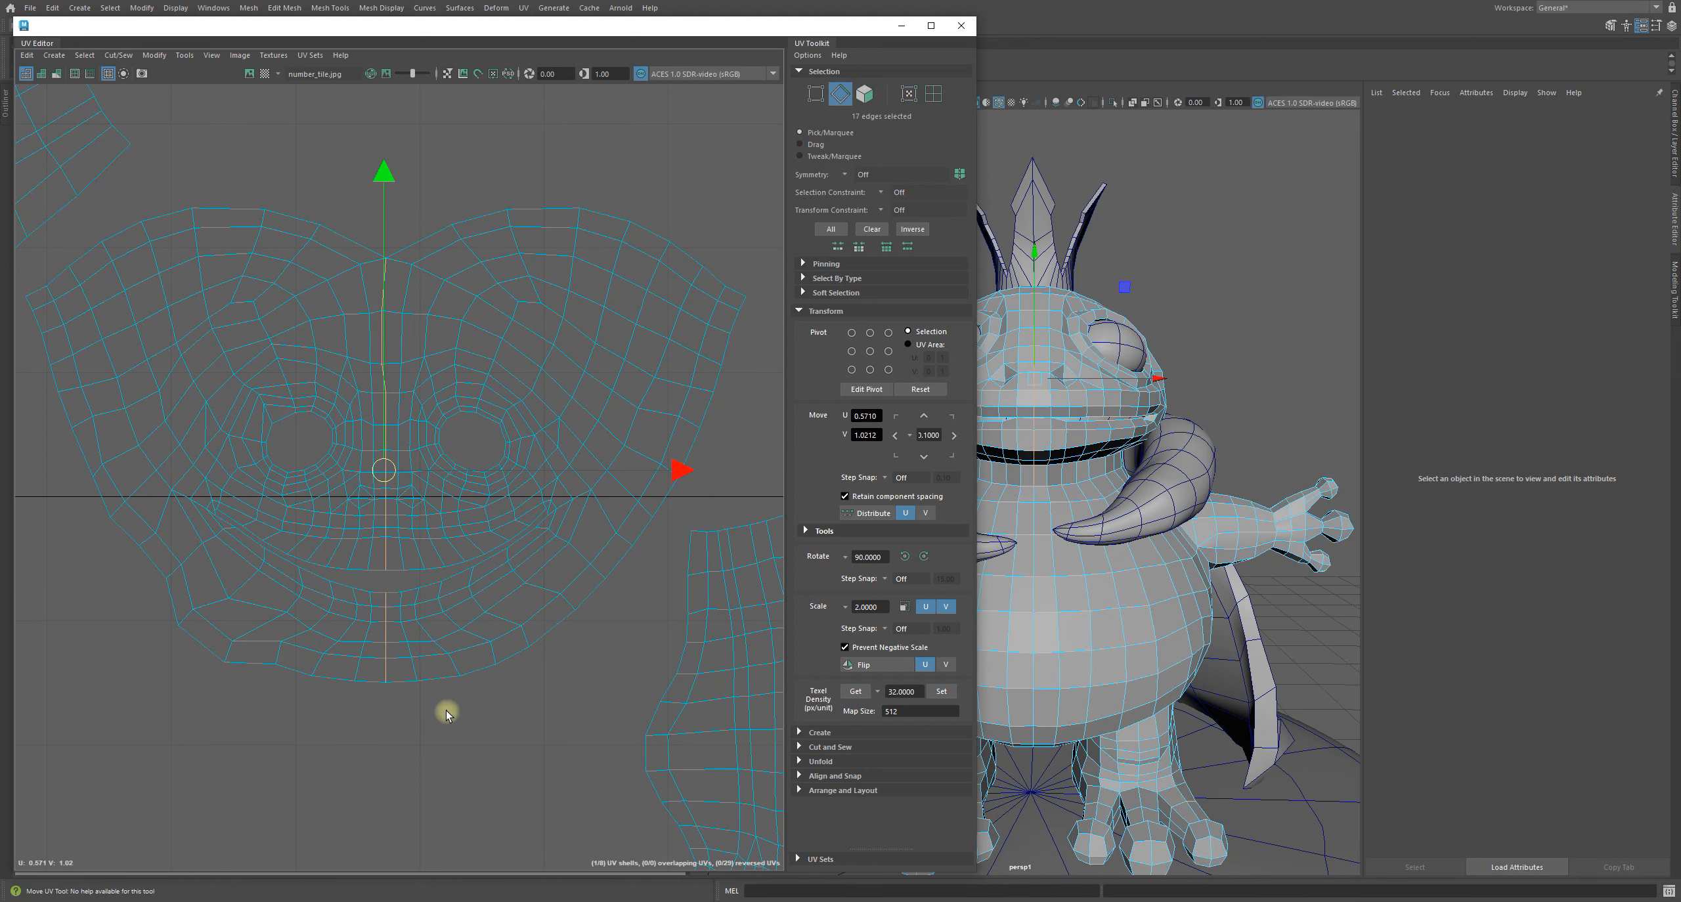
click(368, 664)
key(ctrl+z)
key(q)
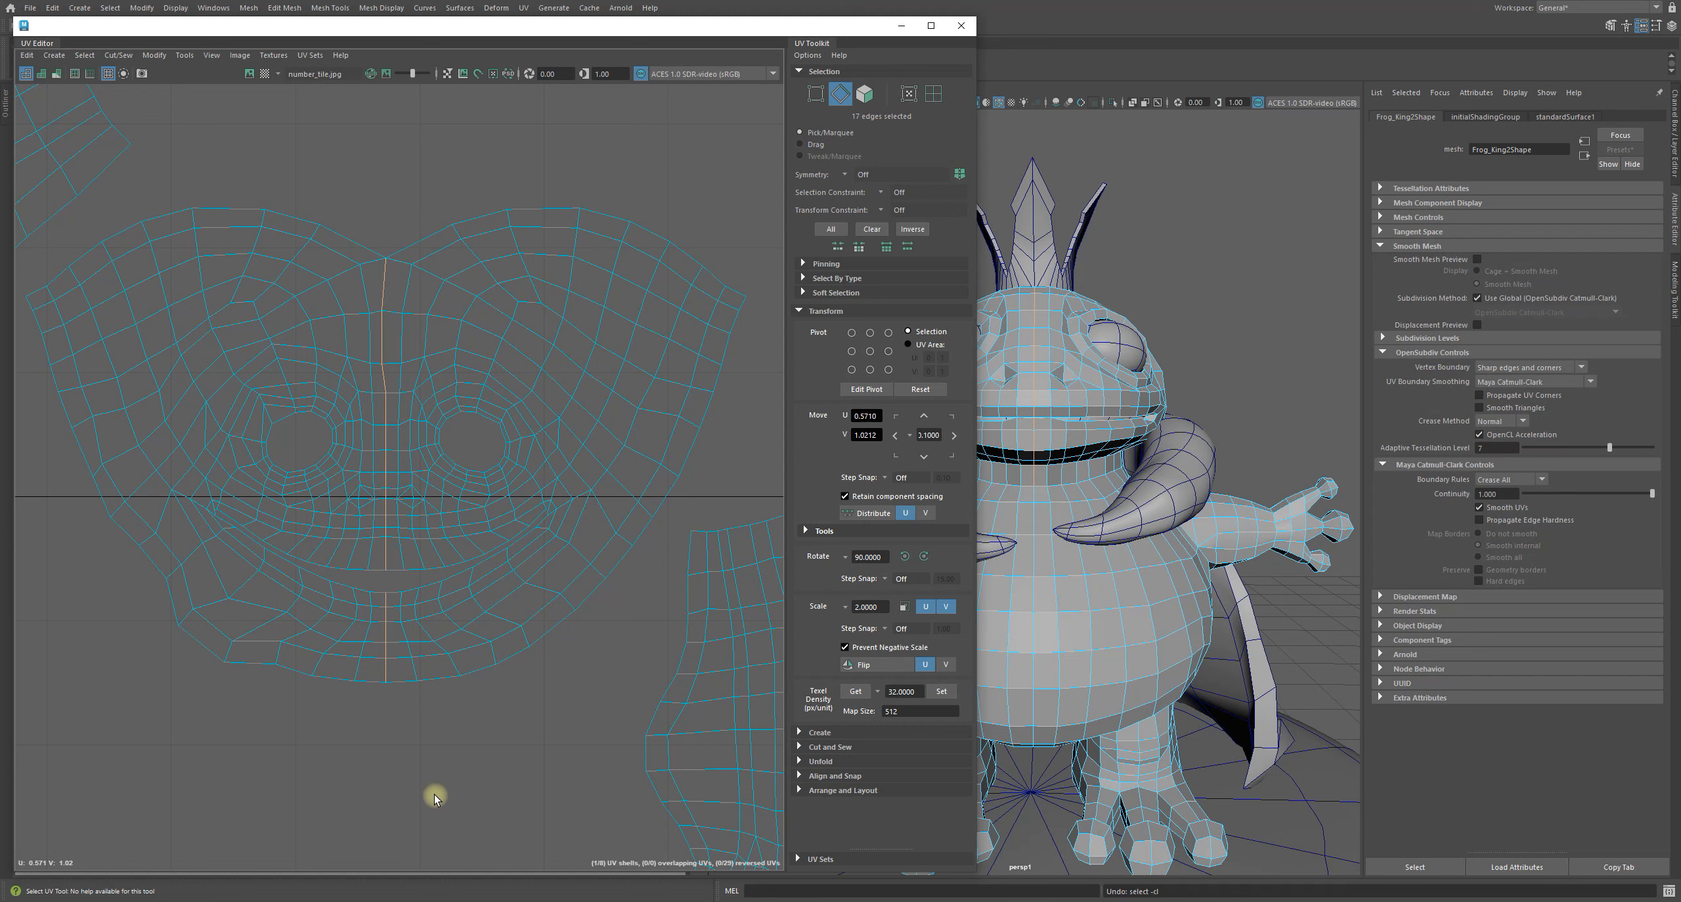
- Scale the face shell's centre edge loop flat along U so that it forms a straight vertical line
key(g)
key(r)
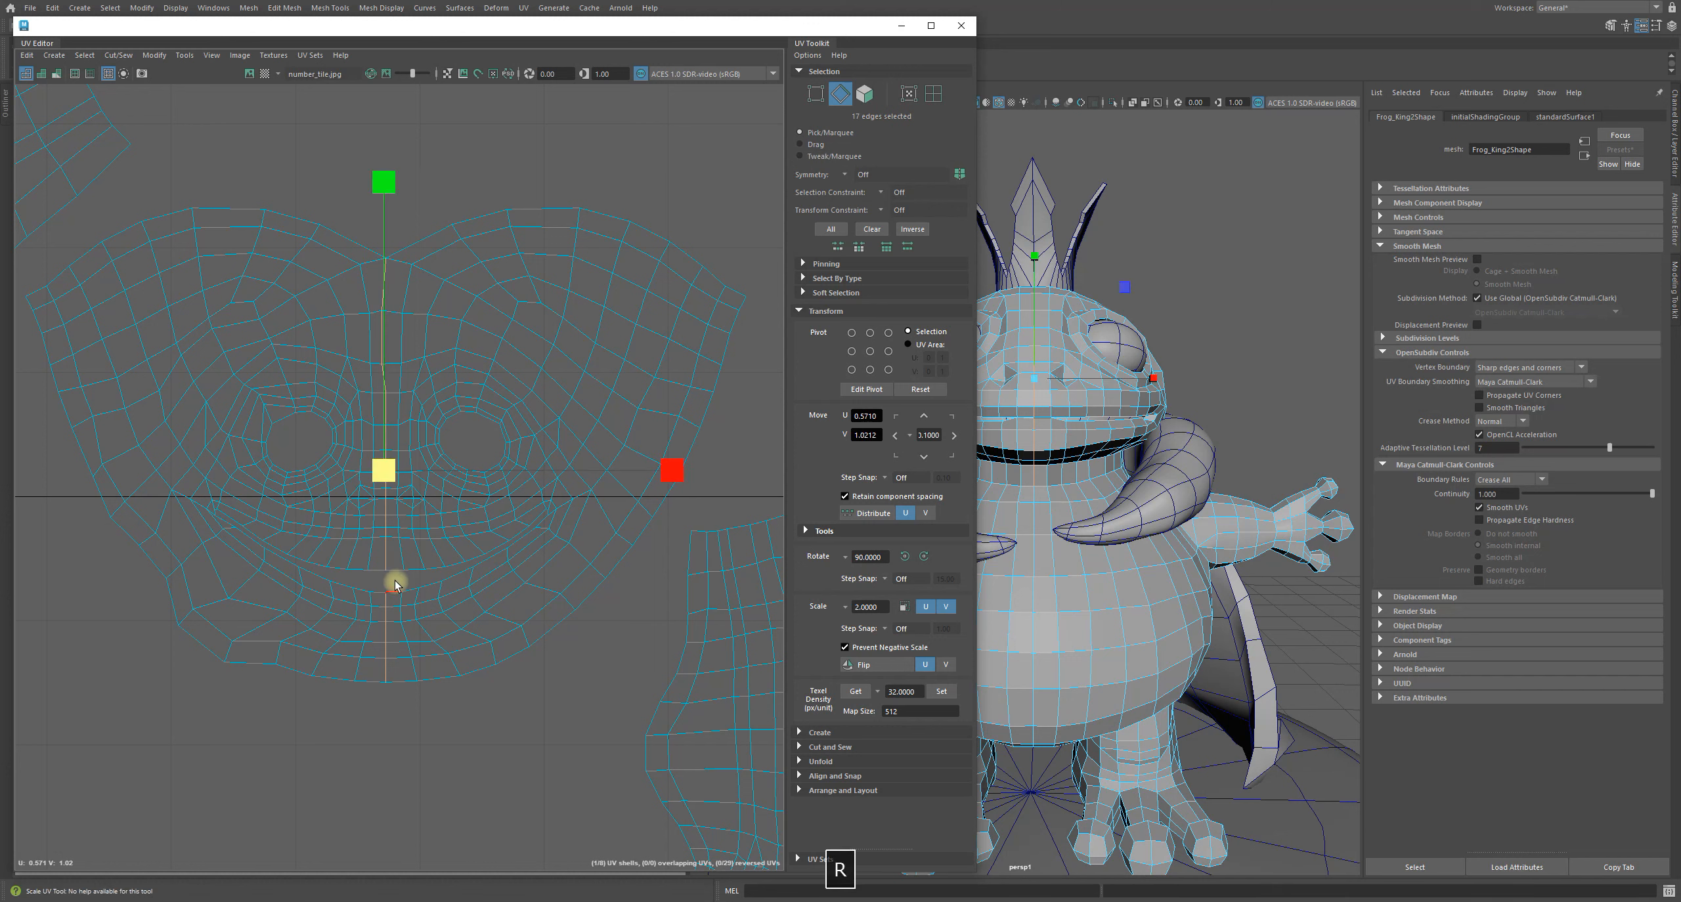
drag(673, 473, 423, 434)
drag(651, 481, 486, 432)
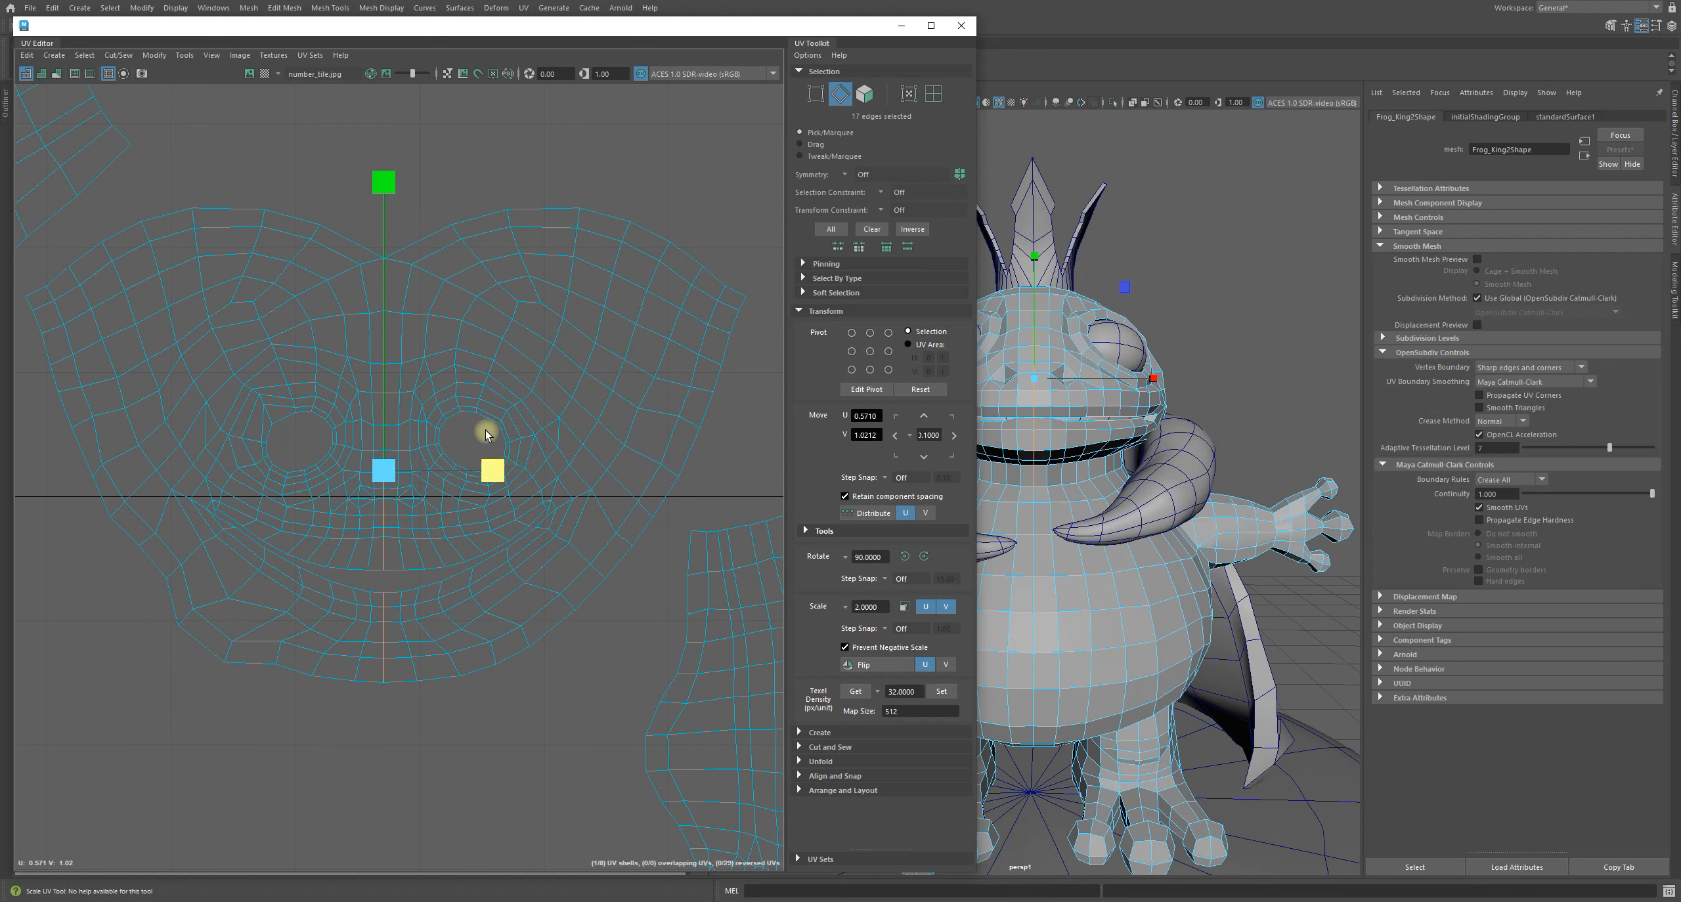
- Move the straightened centre edge loop of the face shell slightly along U to 0.5724 and deselect it
key(w)
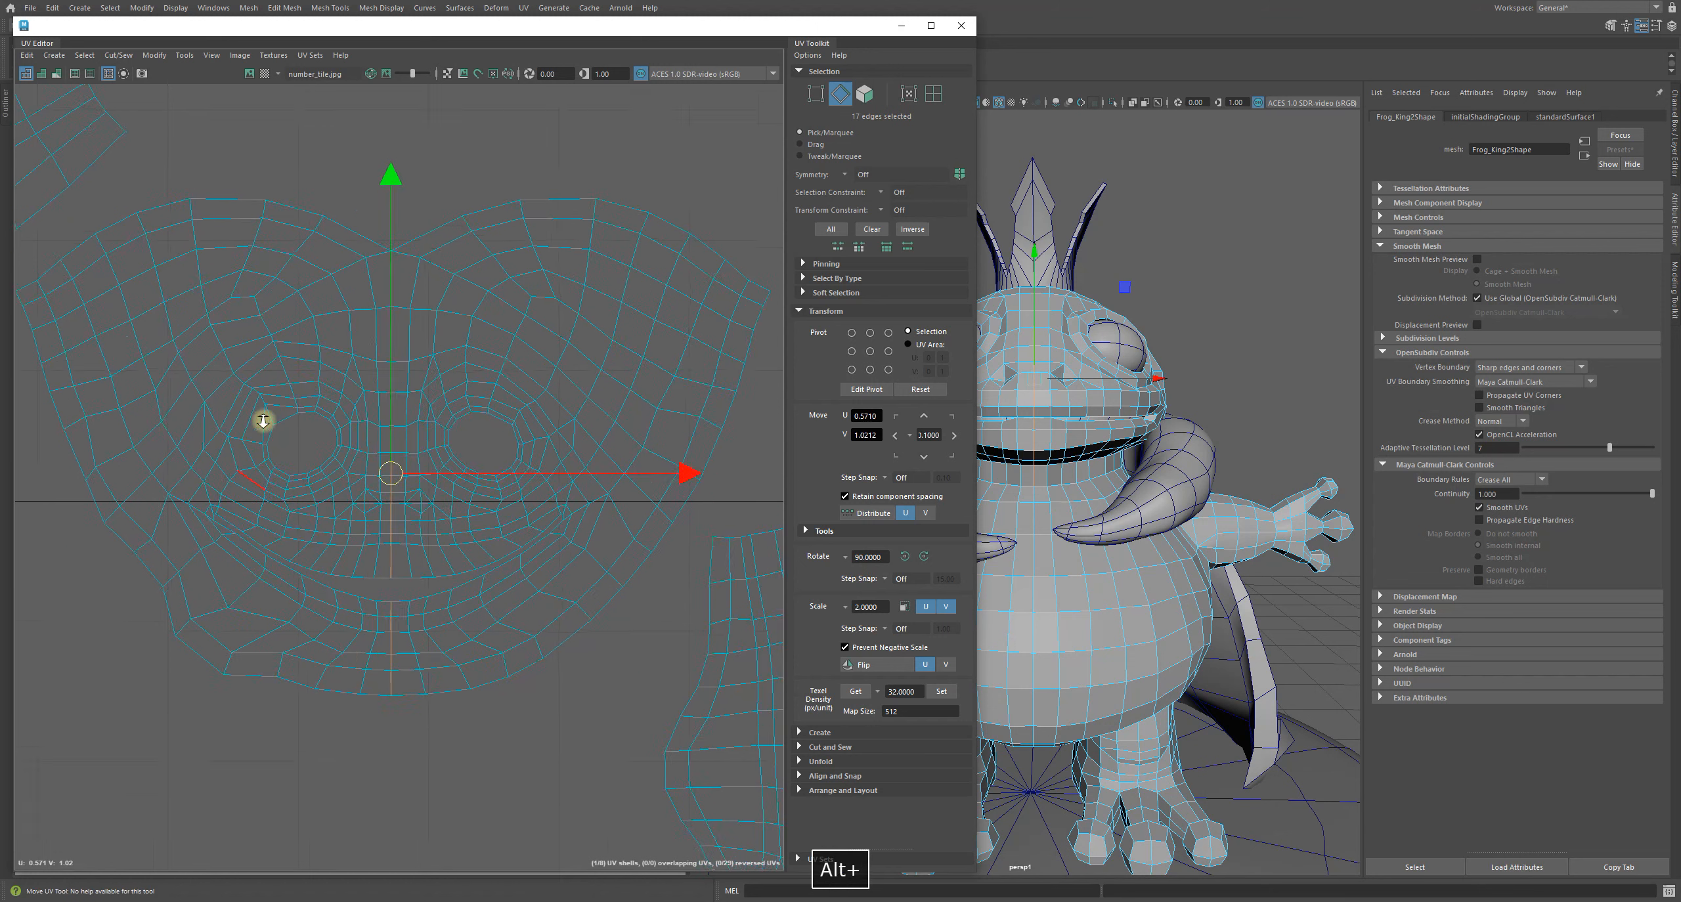
alt+right_drag(263, 421, 488, 526)
drag(513, 514, 513, 514)
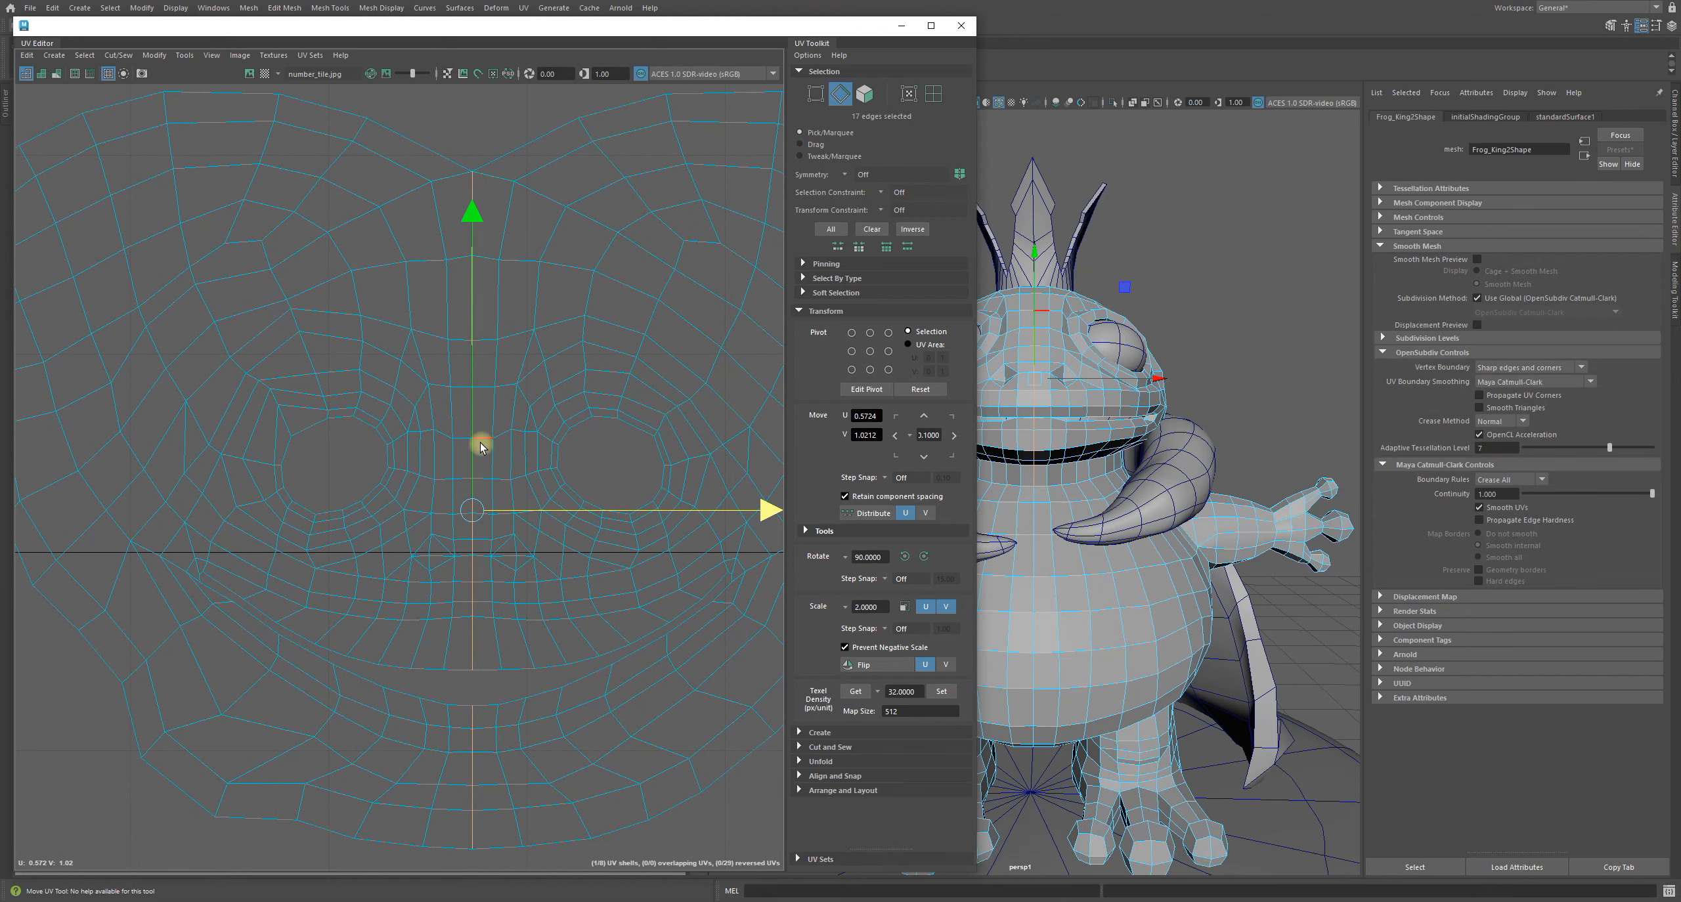
alt+right_drag(540, 735, 441, 554)
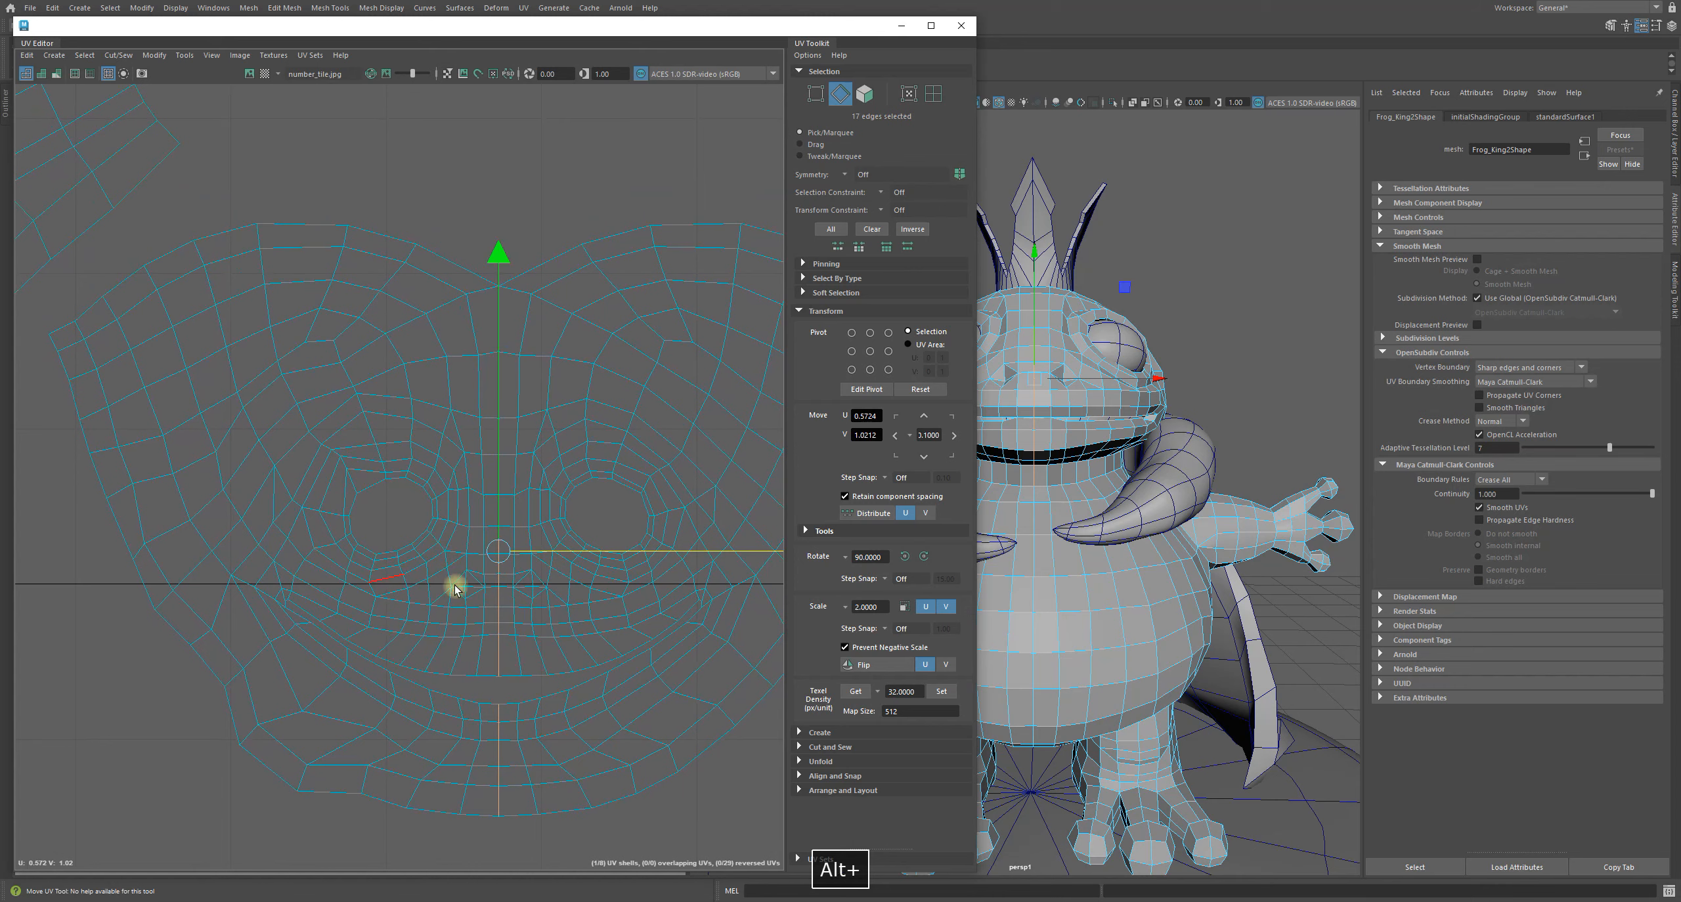
alt+right_drag(623, 624, 560, 585)
alt+middle_drag(561, 585, 424, 489)
click(488, 741)
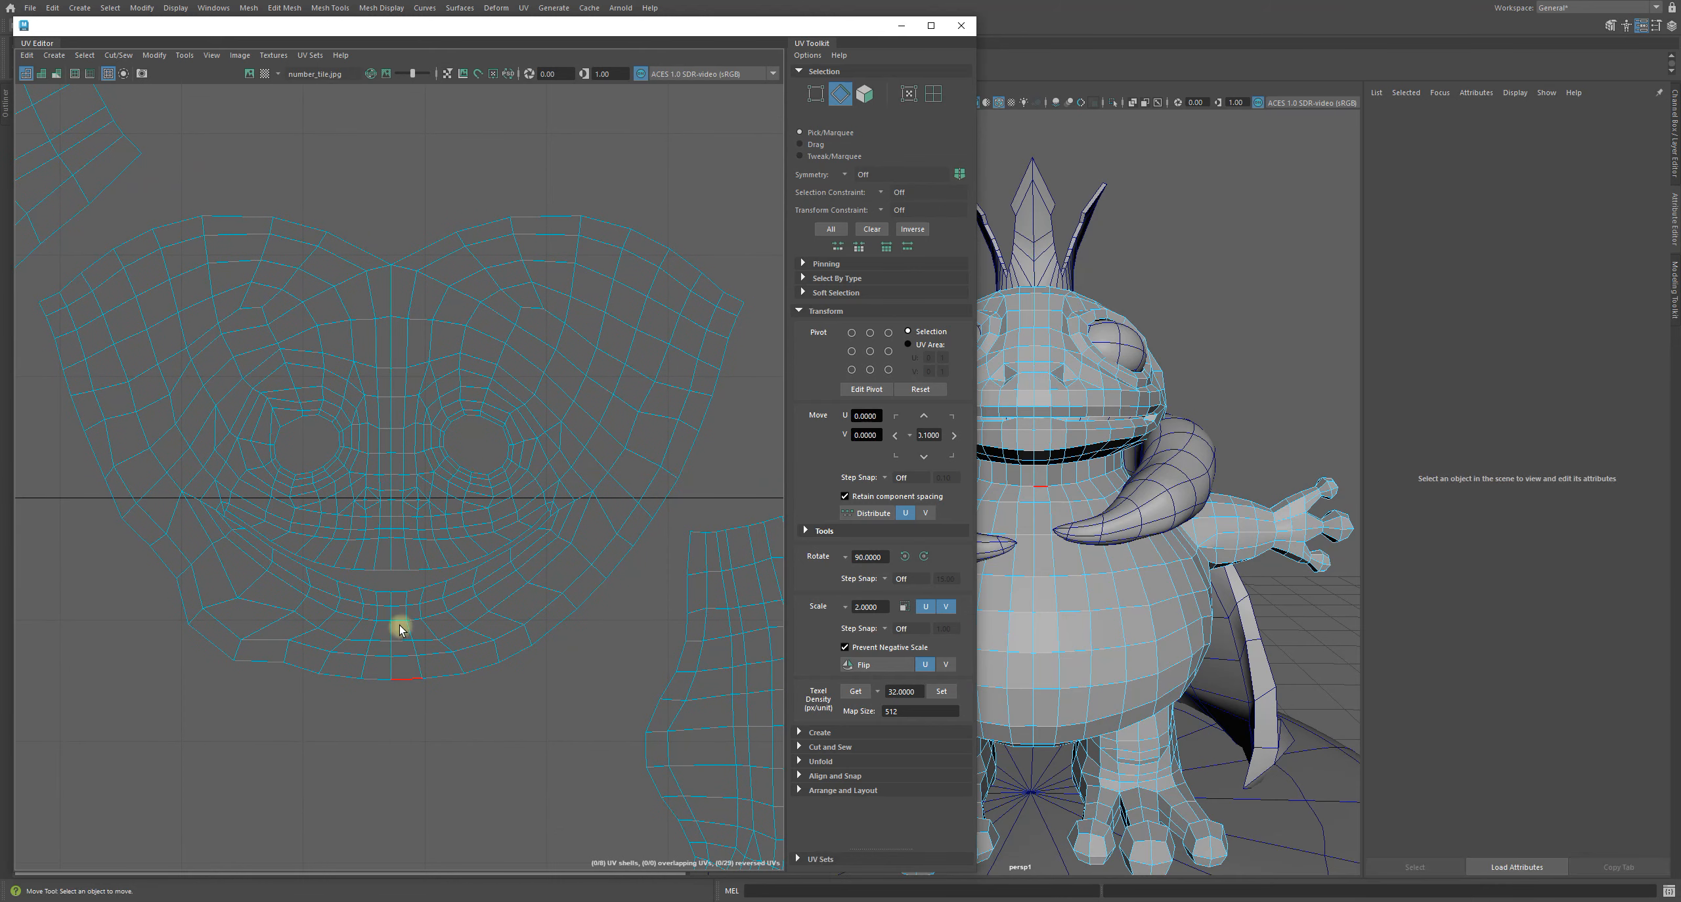
- Select the right-half UVs of the face shell, without its centre line and without the neighbouring leg shell's UVs
alt+middle_drag(513, 337, 447, 312)
right_drag(454, 285, 529, 278)
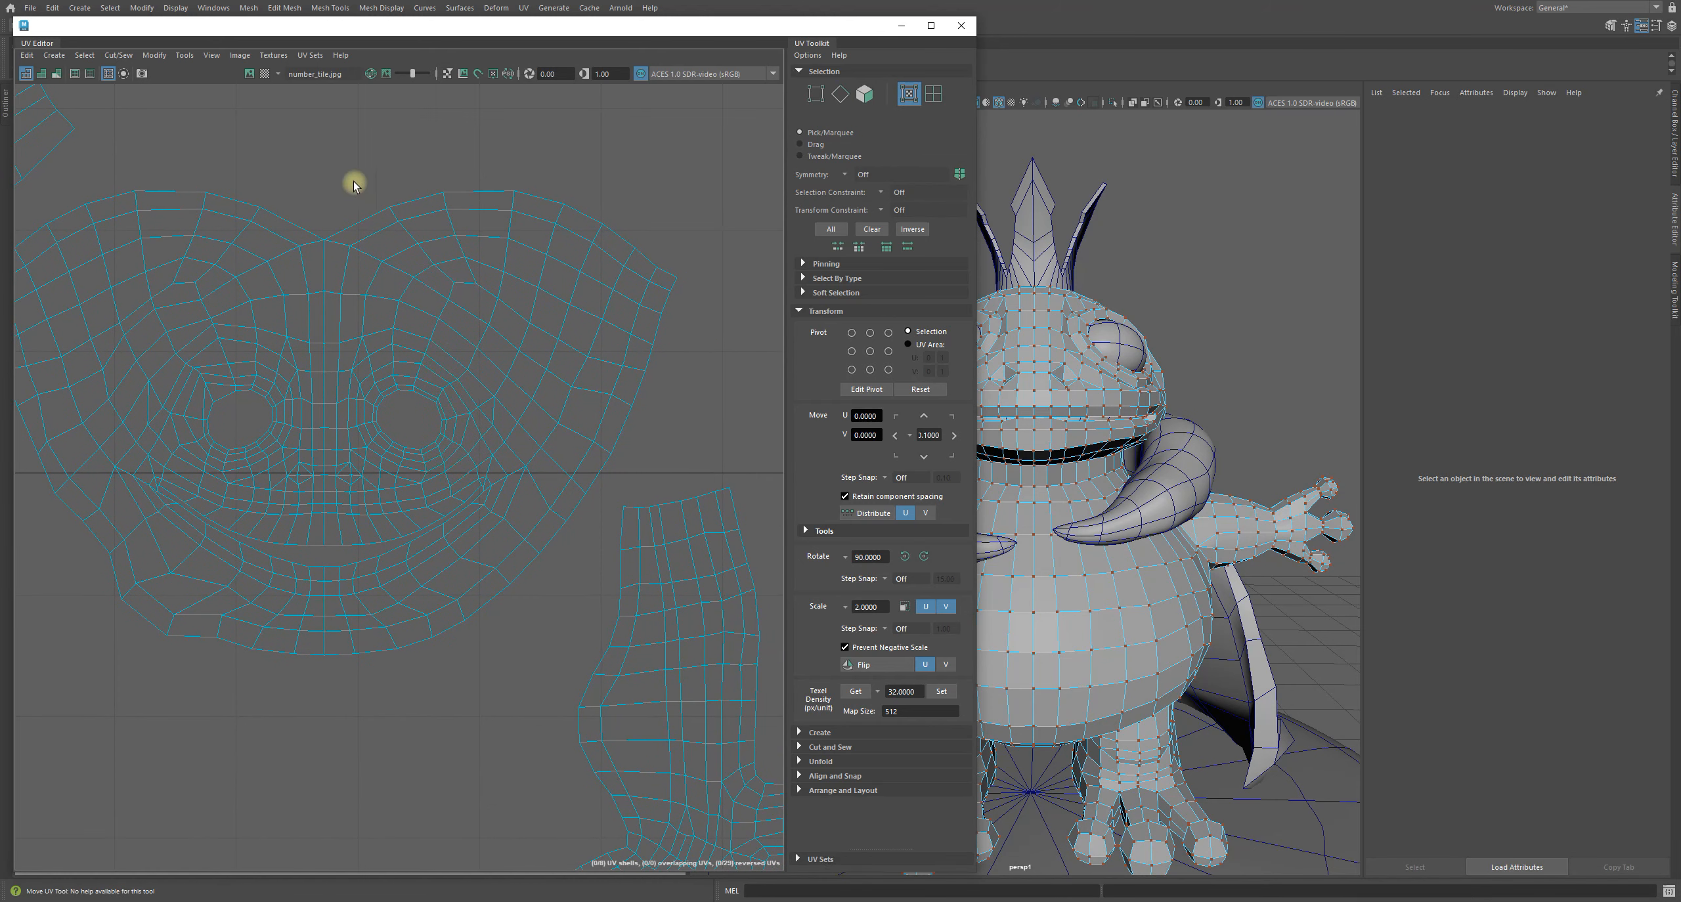
drag(337, 152, 769, 806)
alt+middle_drag(600, 668, 535, 467)
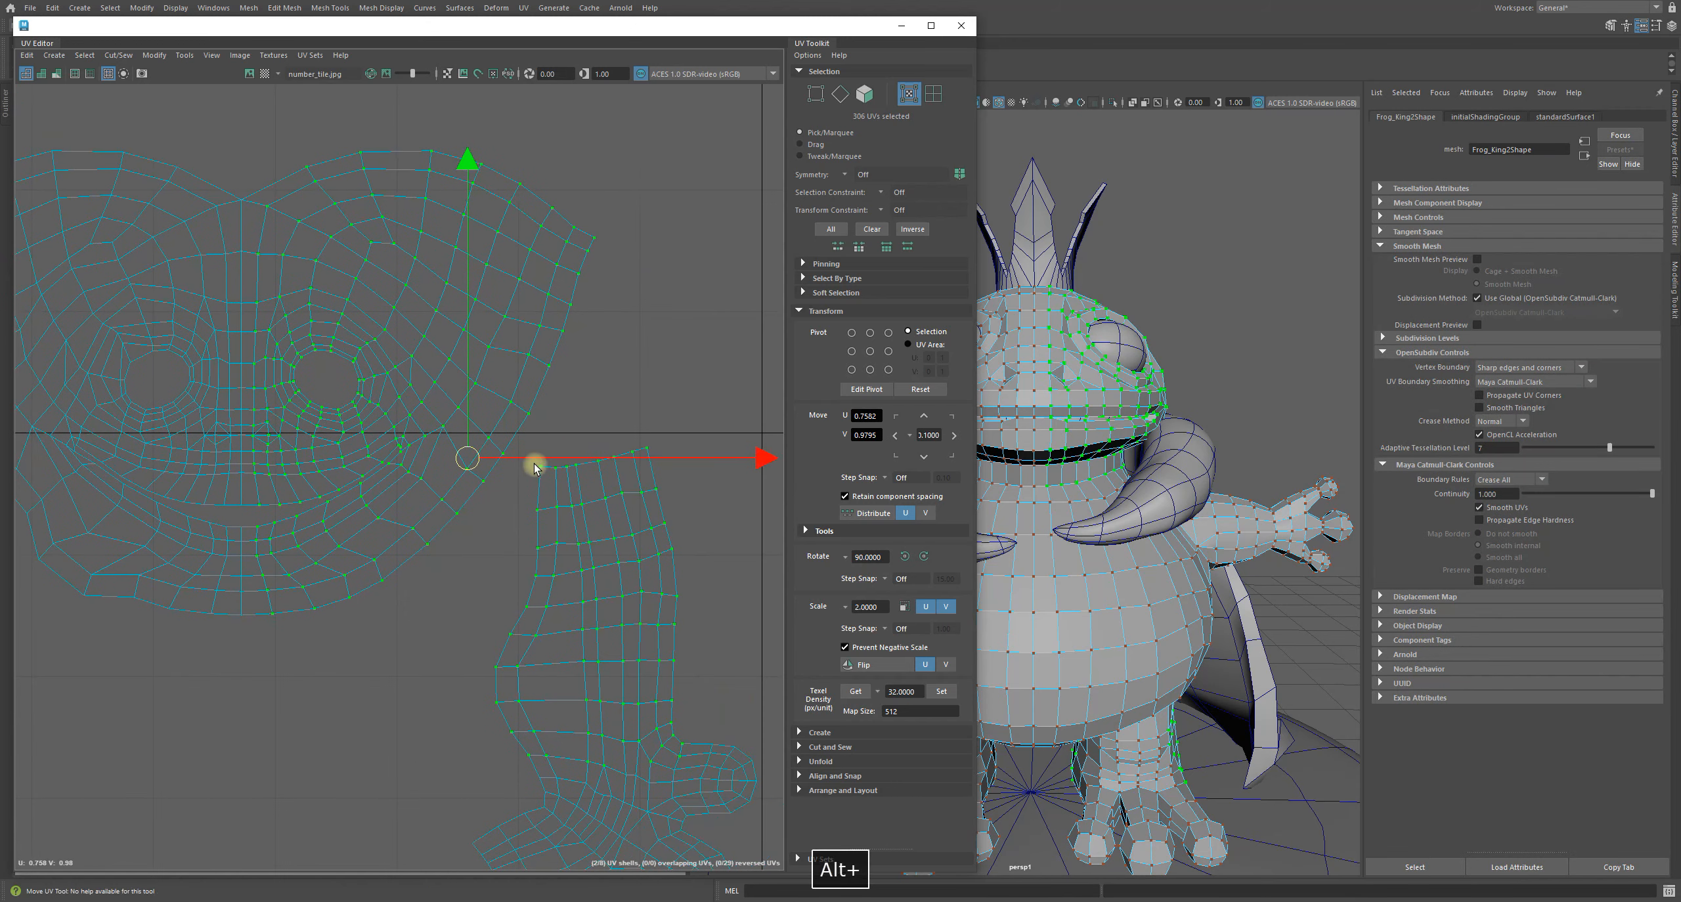
ctrl+drag(526, 436, 712, 792)
ctrl+drag(458, 617, 559, 762)
alt+right_drag(604, 553, 533, 546)
alt+middle_drag(348, 519, 396, 498)
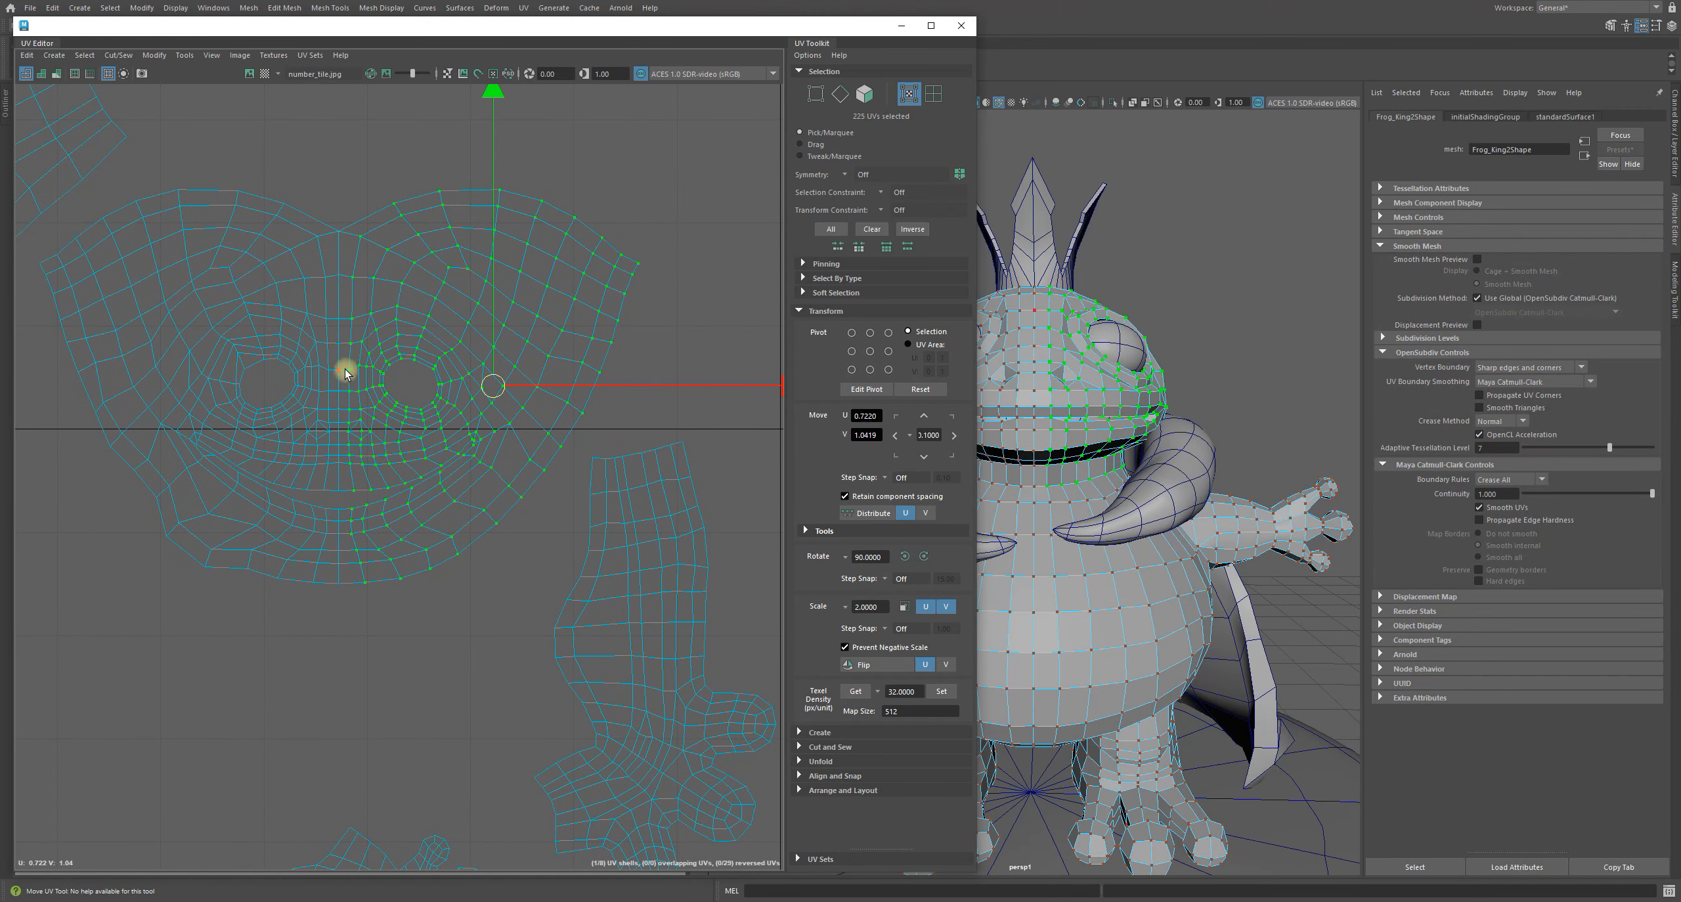
- Examine the face shell's centre line and compare the distorted left half with the selected right half
alt+right_drag(345, 373, 679, 473)
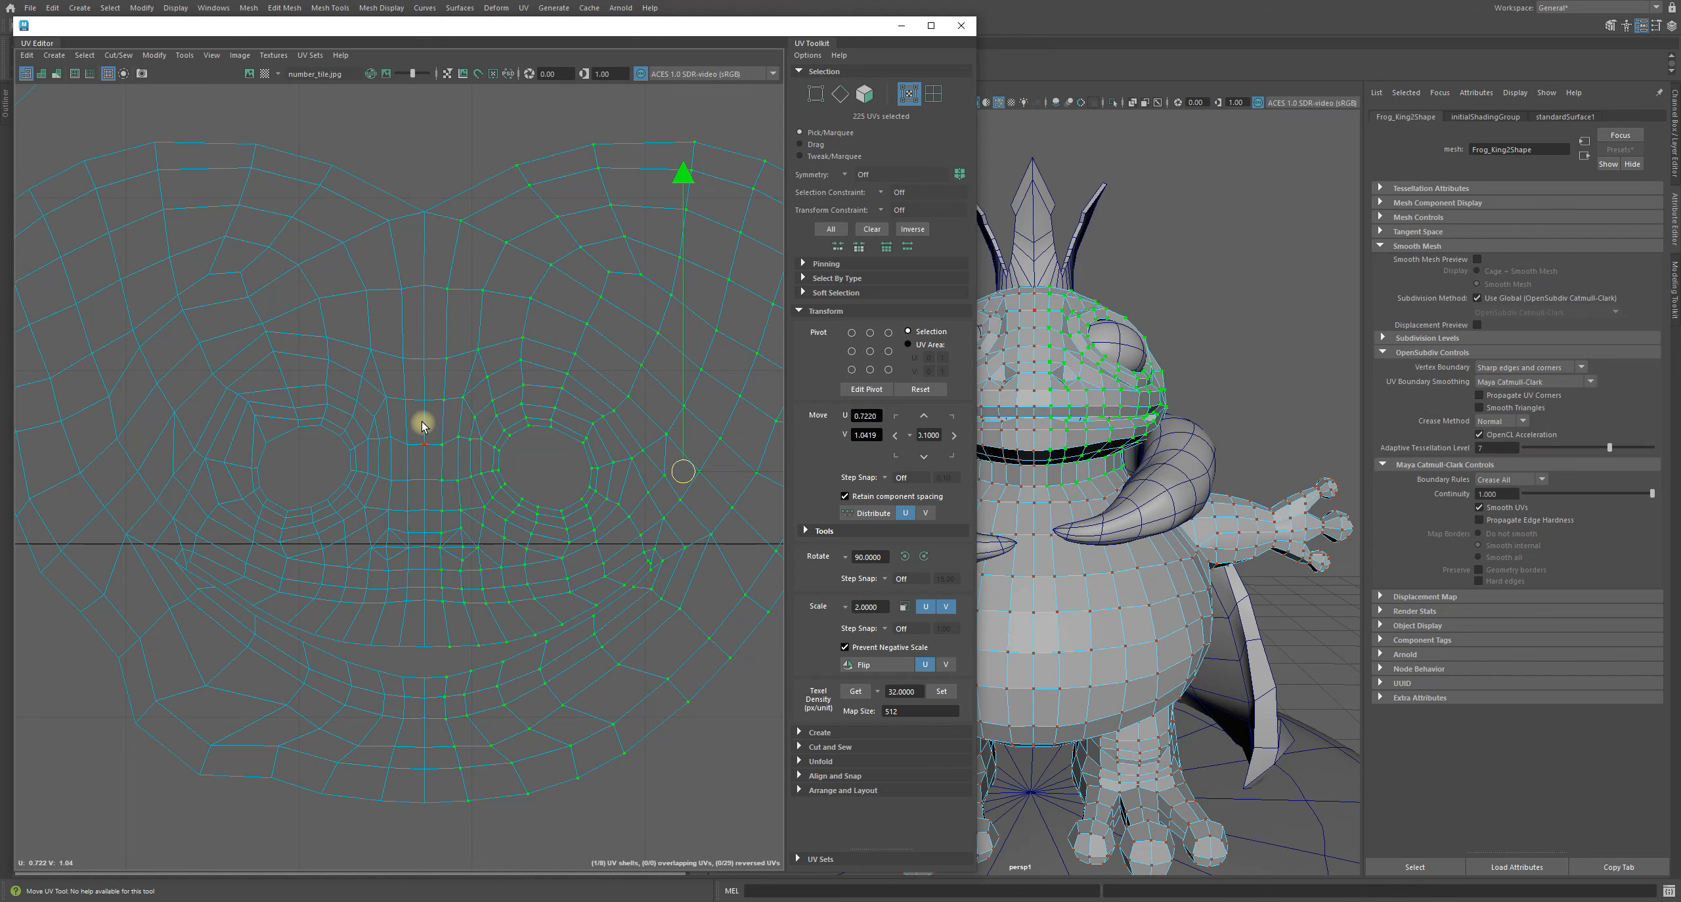
alt+right_drag(678, 457, 384, 302)
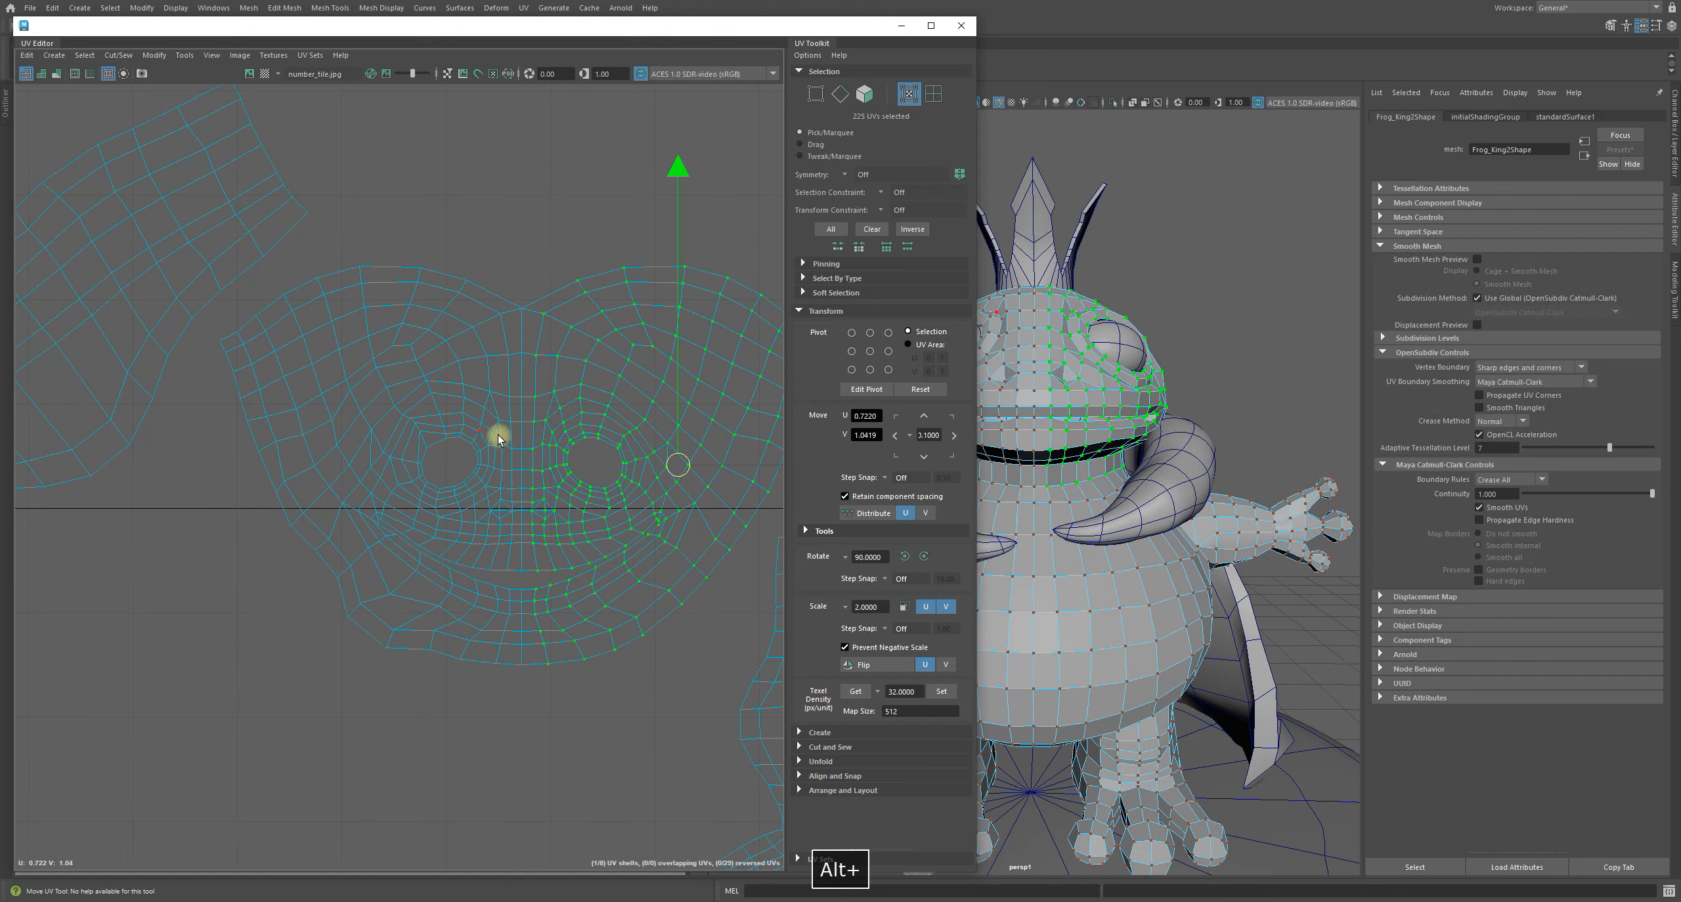
alt+middle_drag(591, 436, 361, 422)
alt+middle_drag(445, 576, 504, 574)
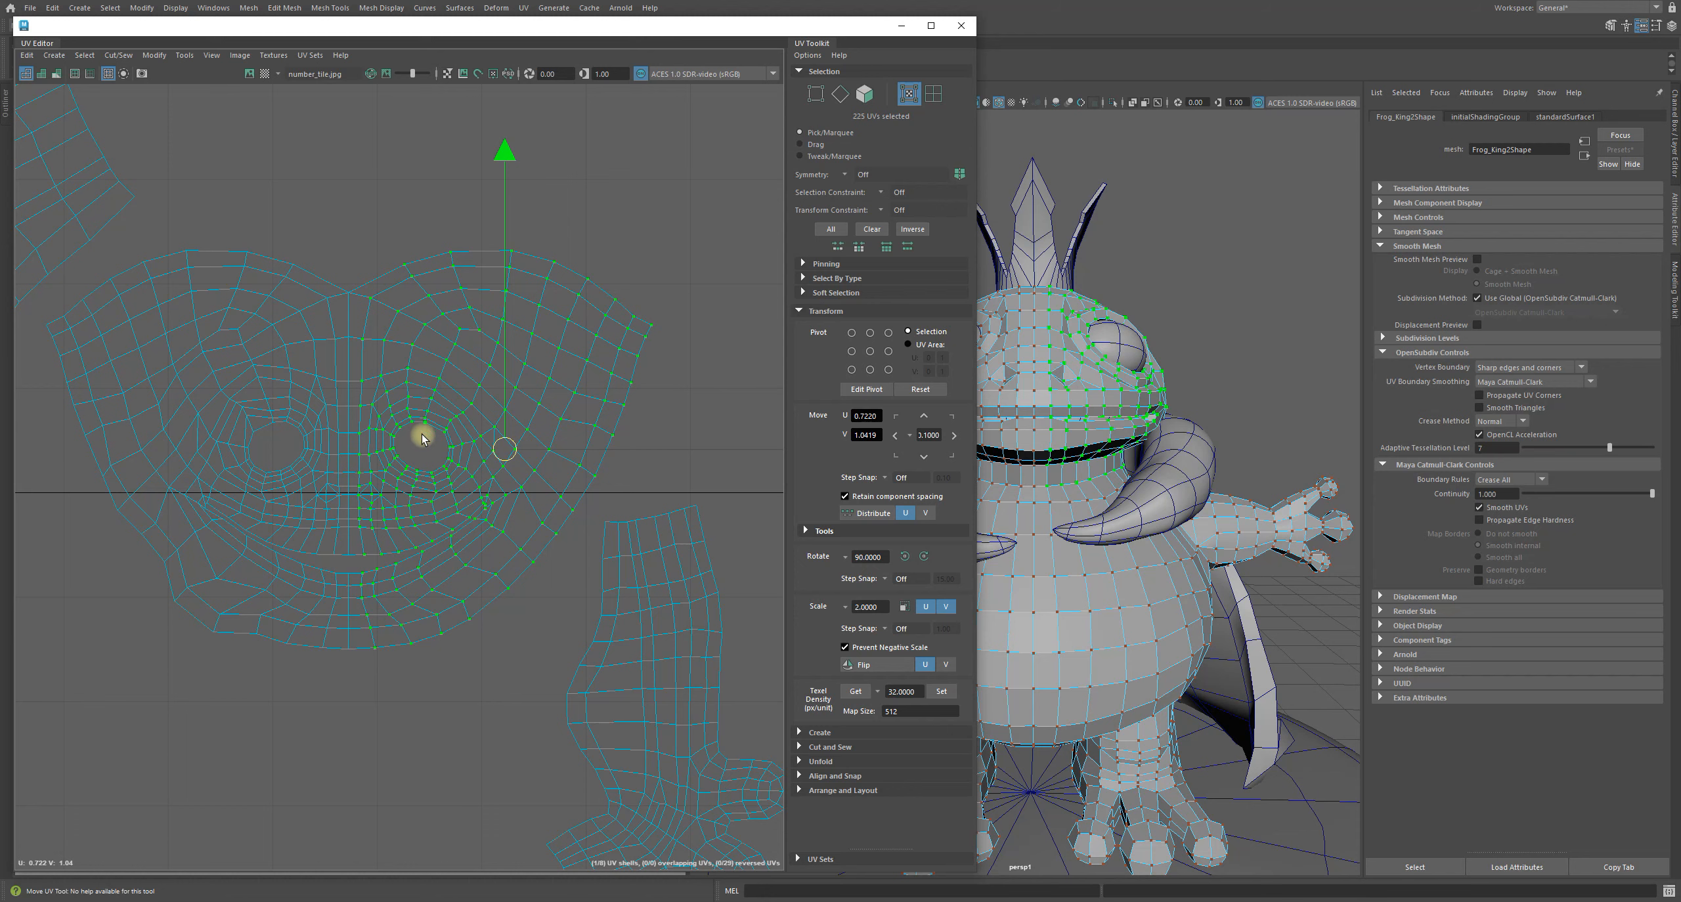
alt+middle_drag(476, 598, 535, 602)
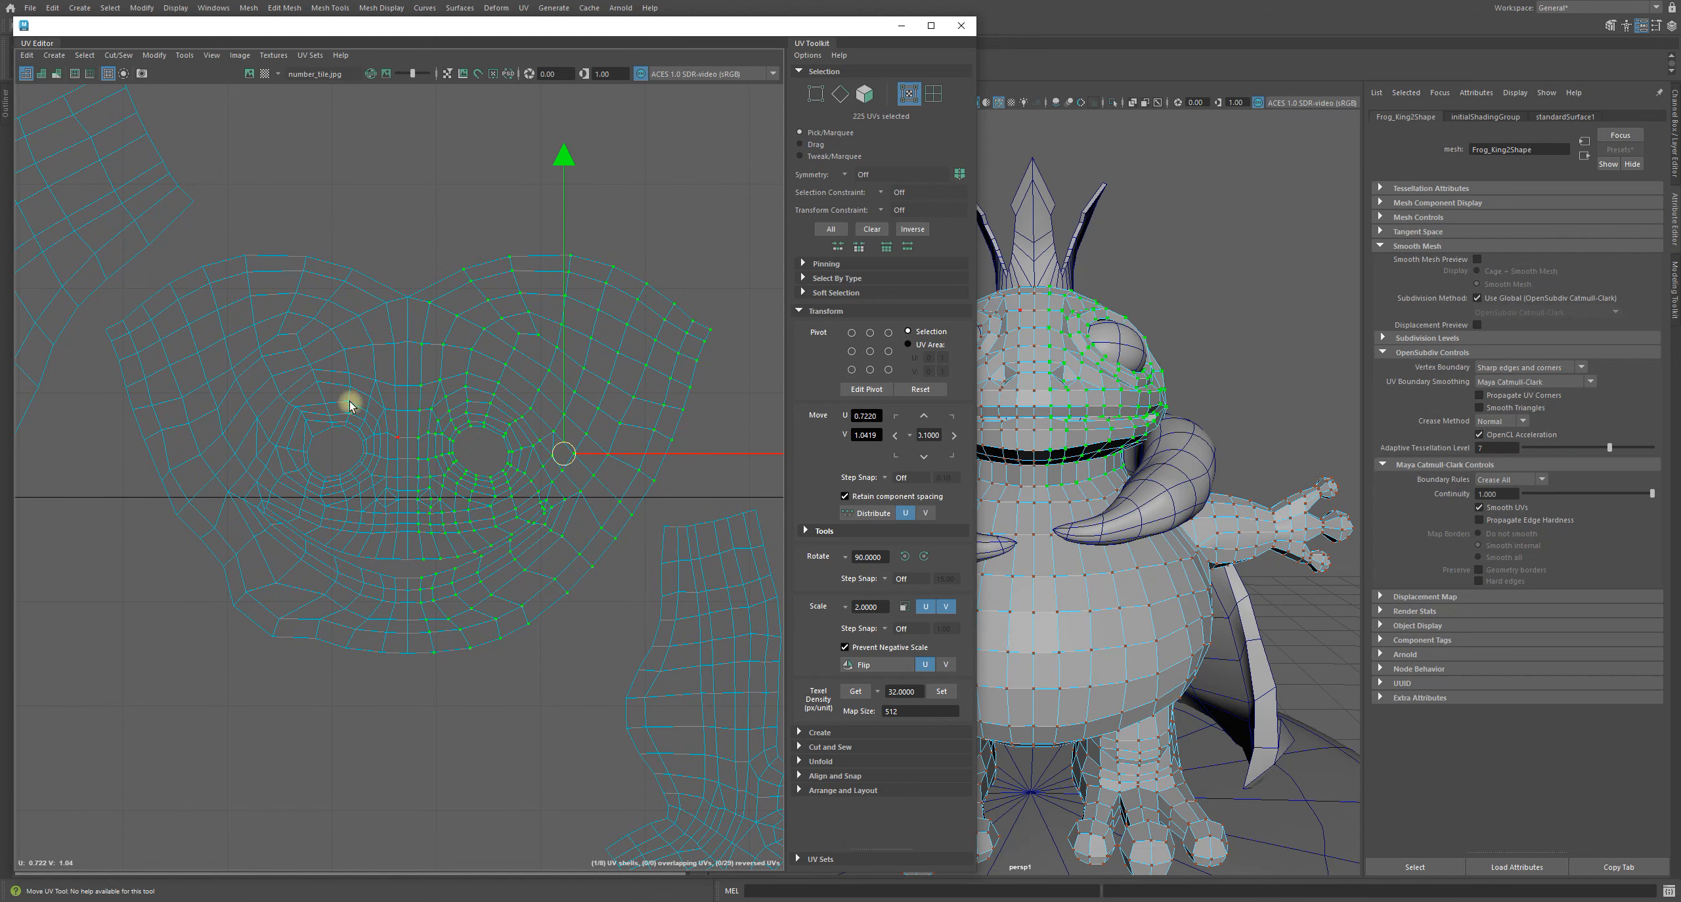
alt+right_drag(349, 402, 661, 626)
alt+right_drag(515, 552, 428, 591)
alt+middle_drag(420, 474, 338, 326)
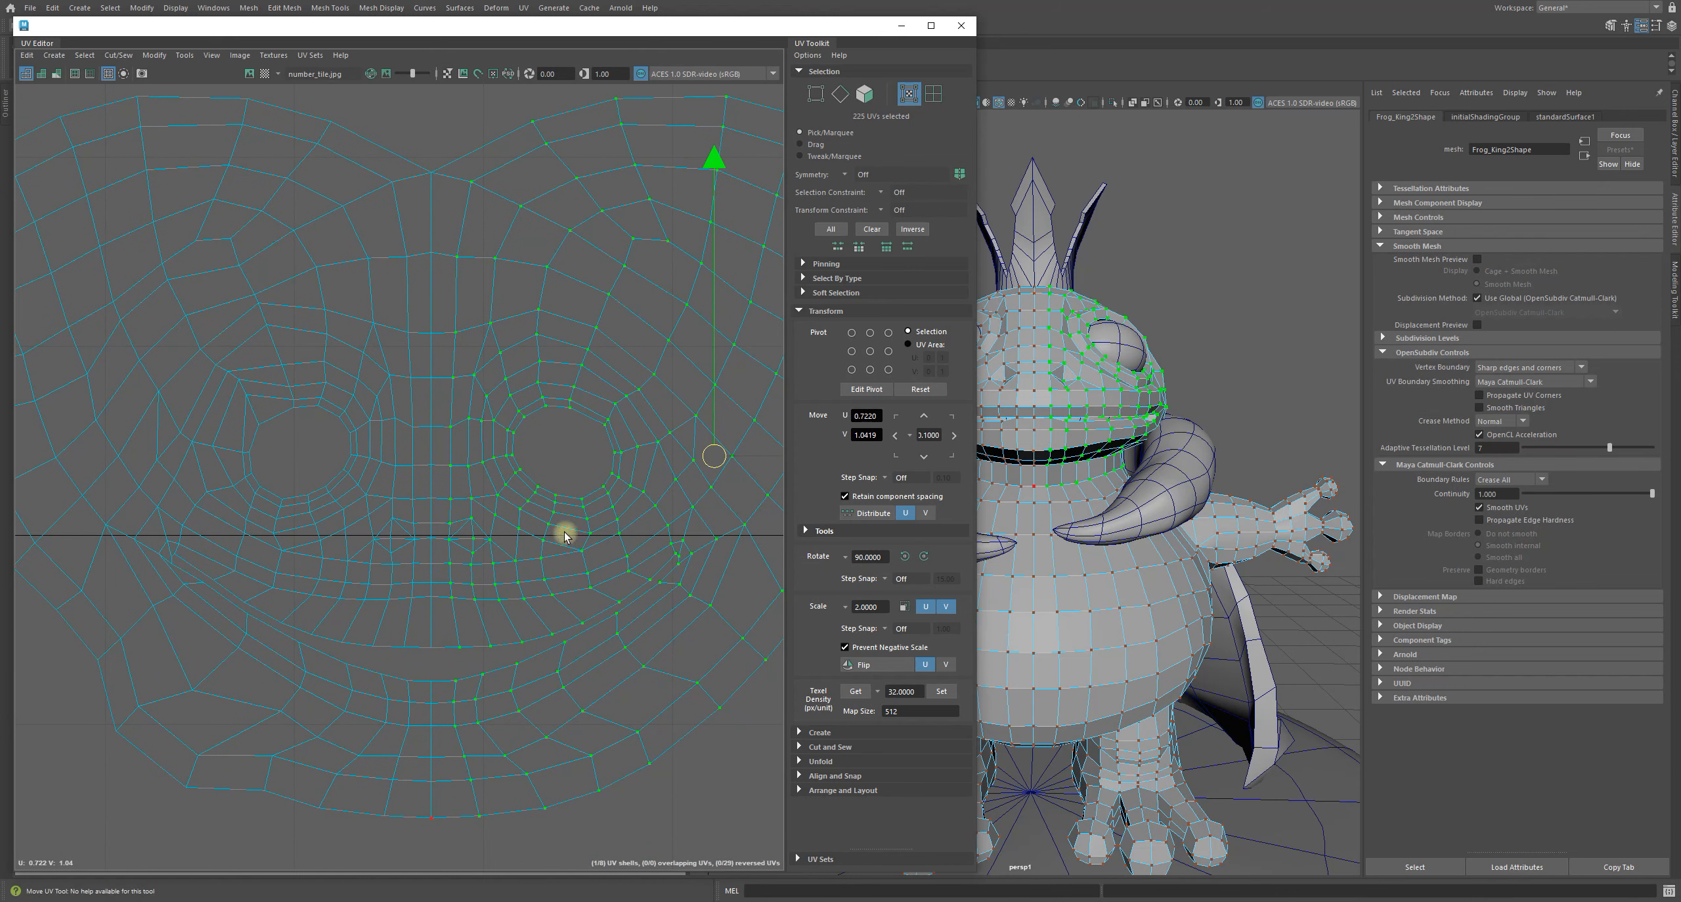
scroll(565, 535, down, 2)
alt+right_drag(549, 608, 390, 551)
alt+middle_drag(394, 529, 394, 387)
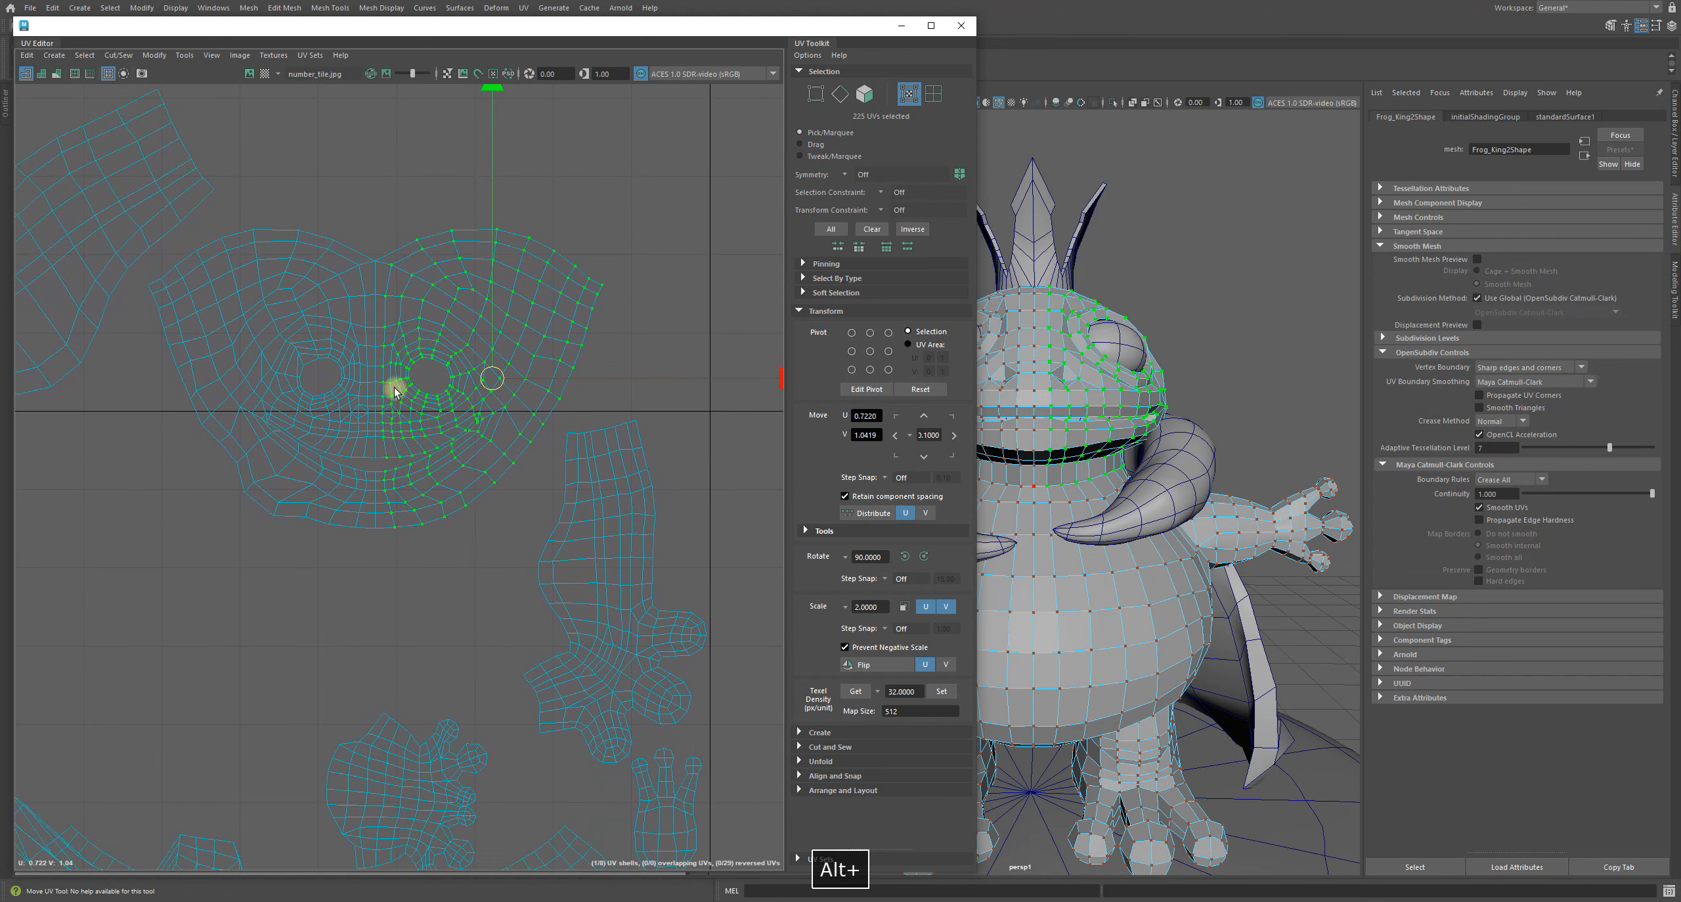
- Try to symmetrize the left half of the face shell from the selected right-half UVs with the shell off-centre
shift+right_click(350, 554)
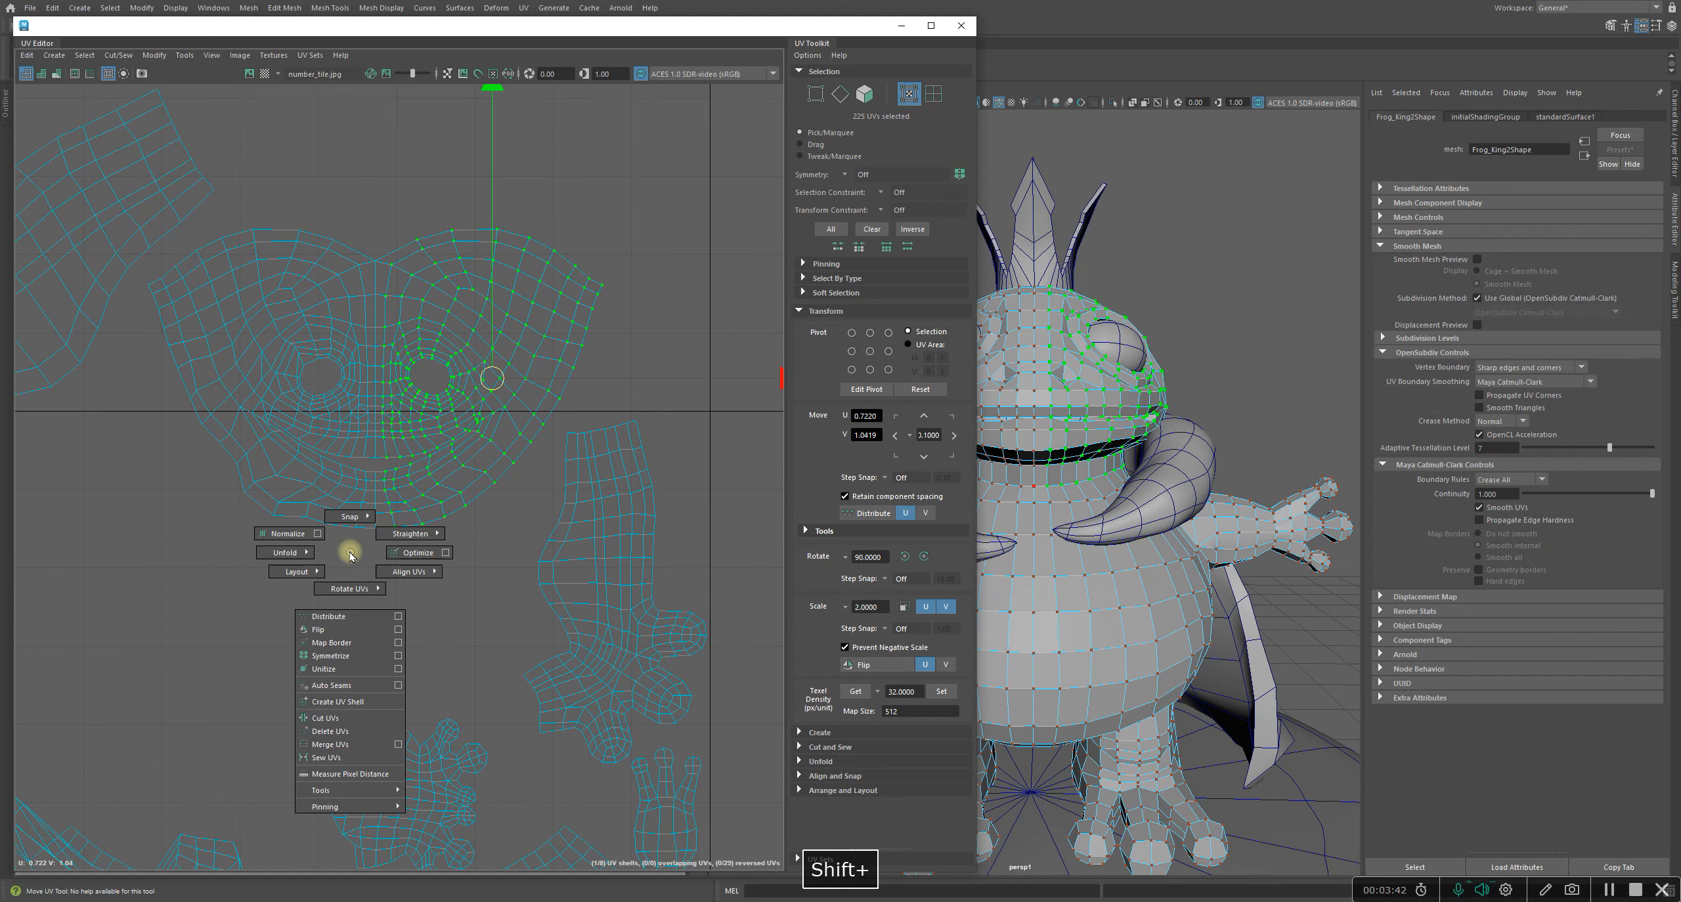
click(350, 655)
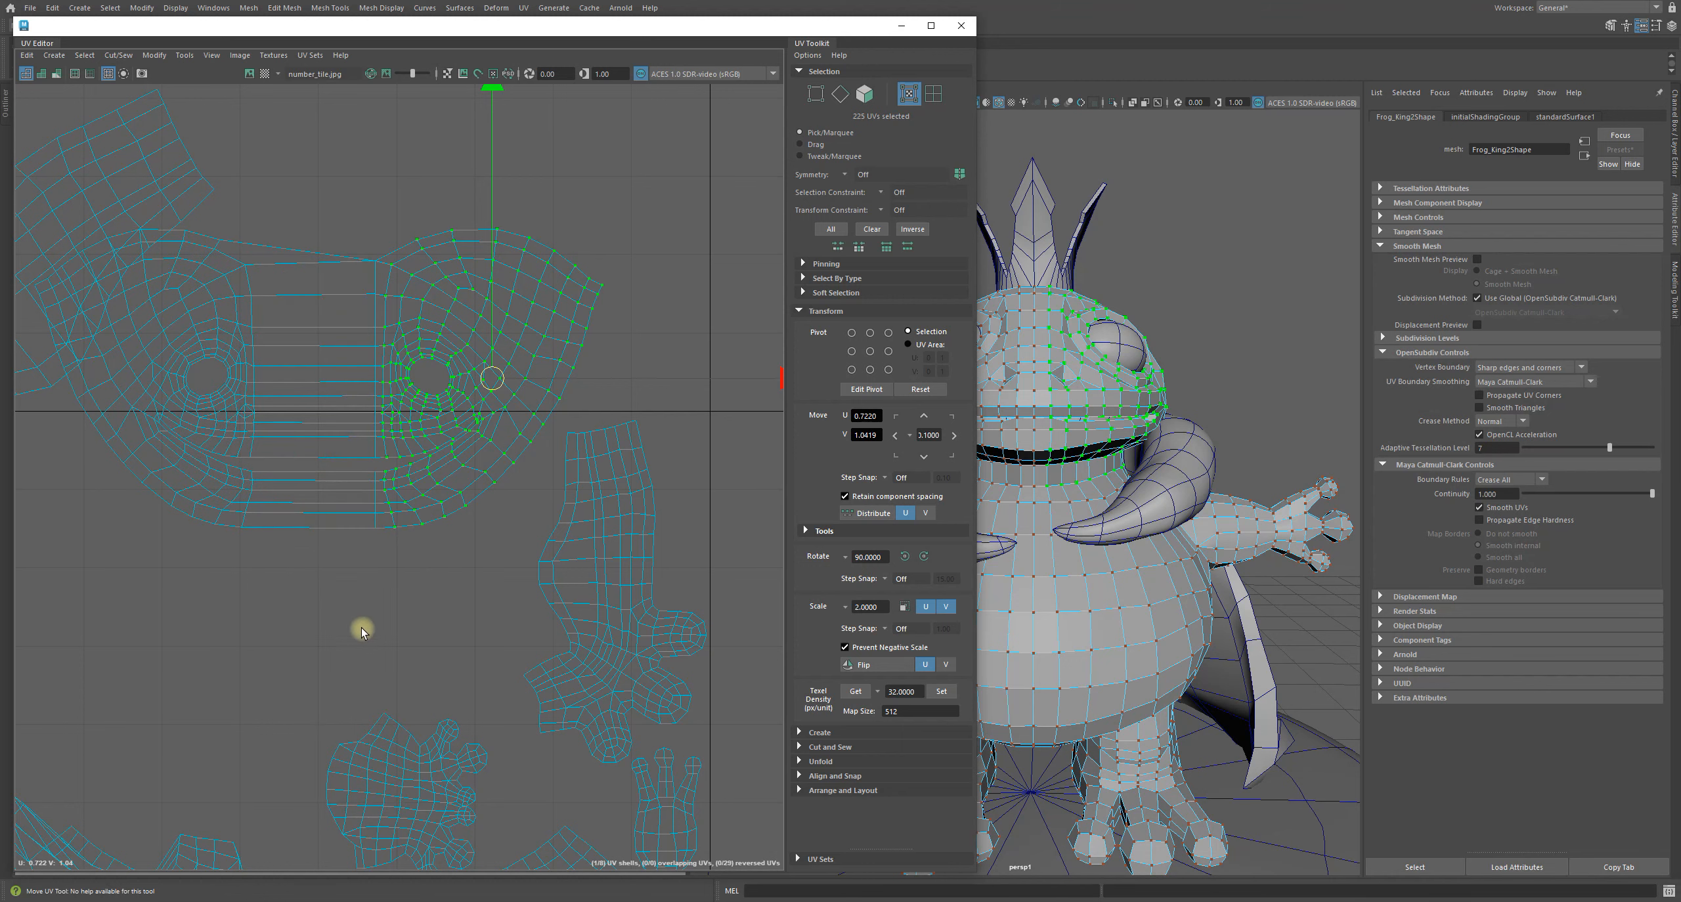
alt+right_drag(342, 616, 529, 551)
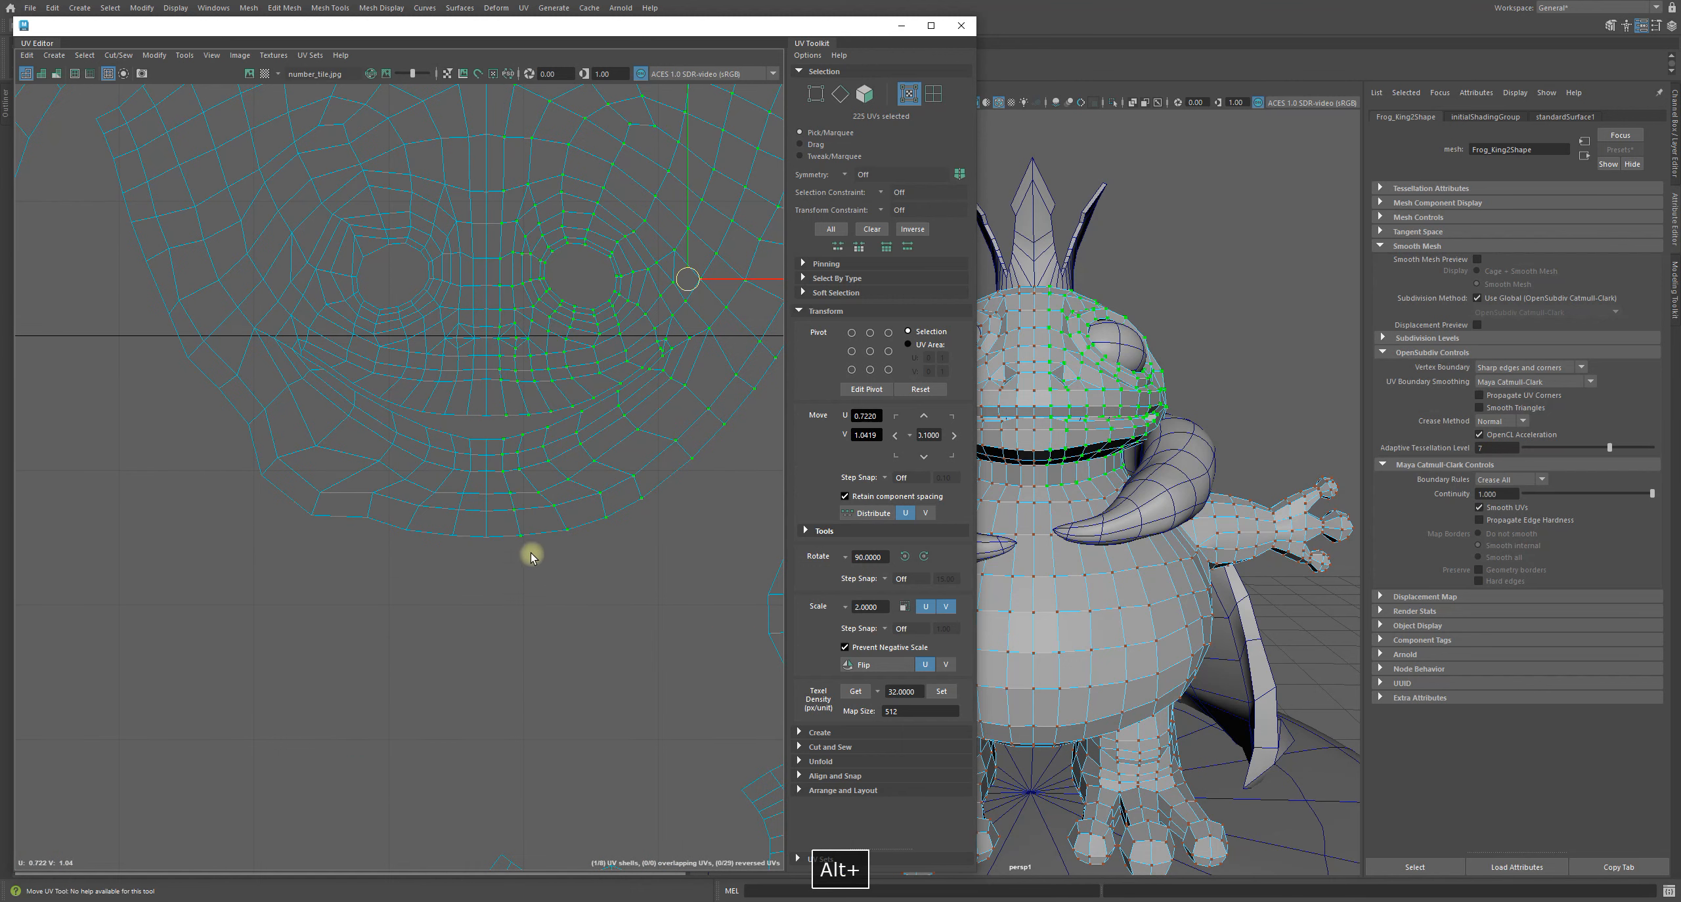
alt+middle_drag(529, 551, 461, 688)
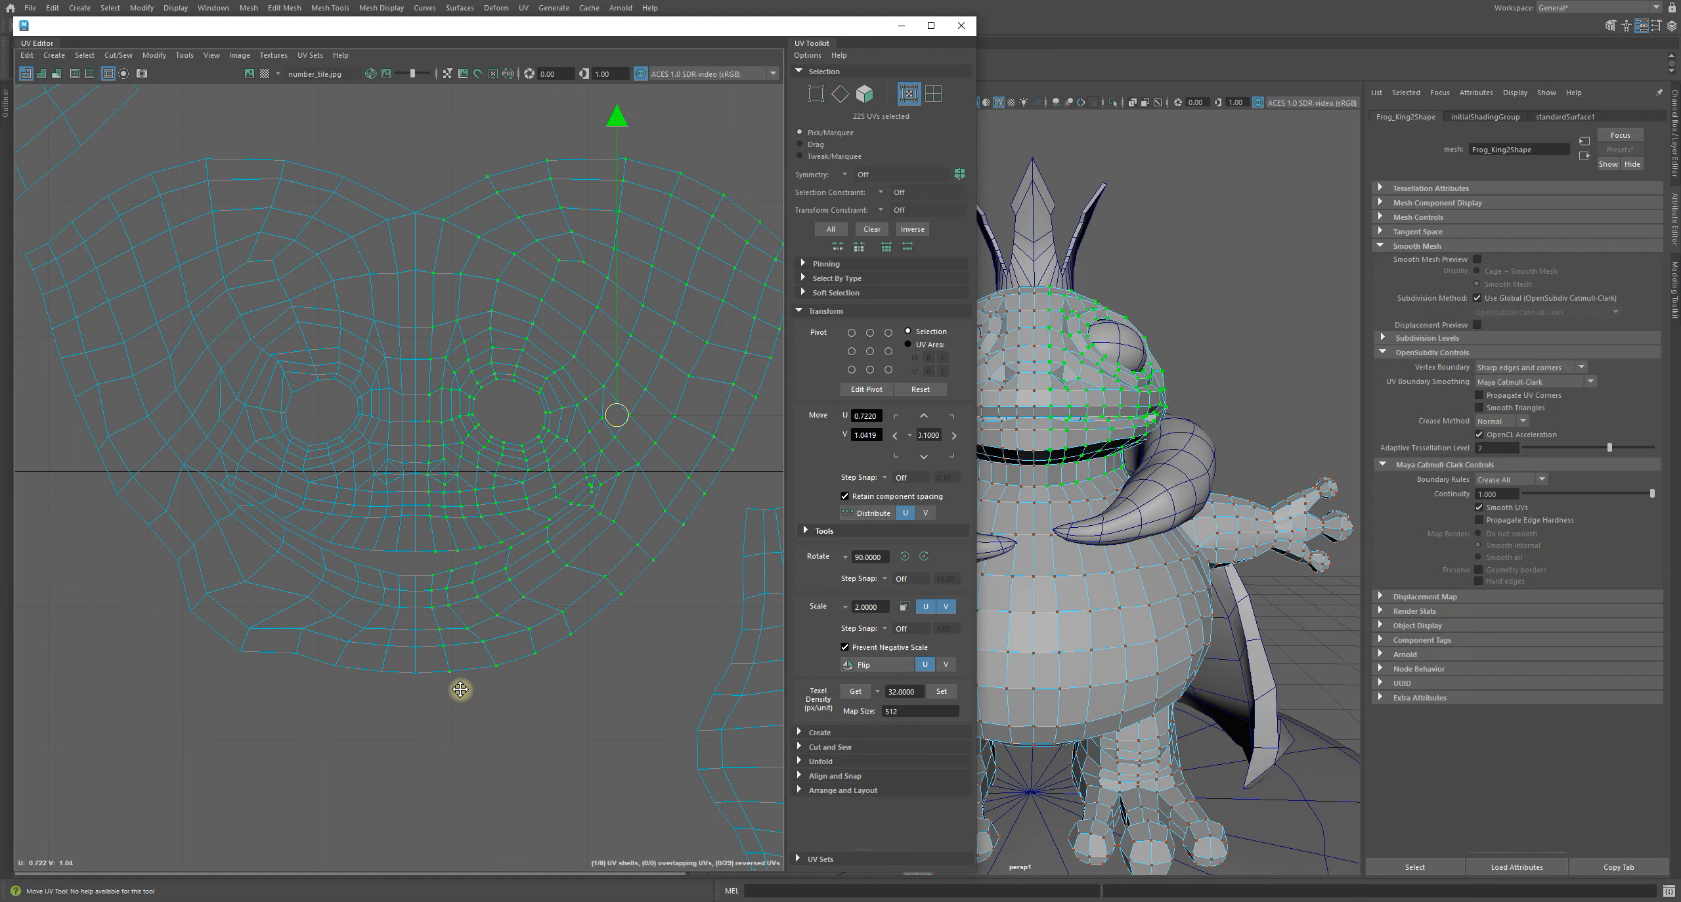
alt+middle_drag(461, 690, 458, 689)
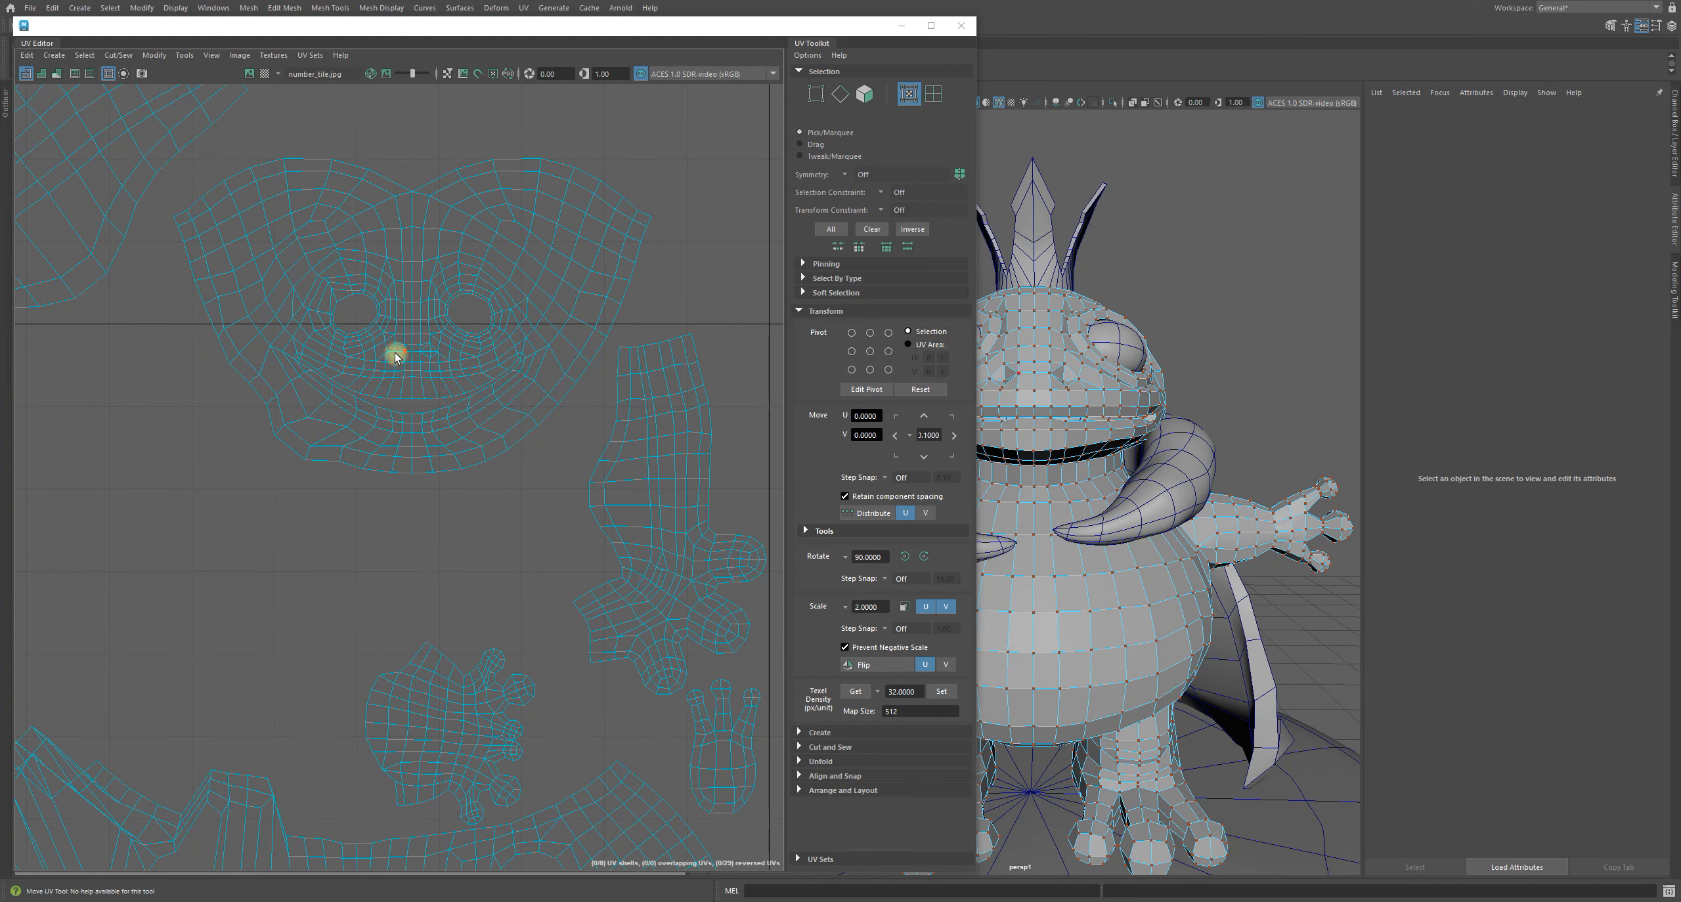
- Switch to UV shell selection and select the whole face shell
alt+middle_drag(427, 346, 453, 470)
alt+middle_drag(441, 396, 513, 286)
click(907, 96)
click(609, 296)
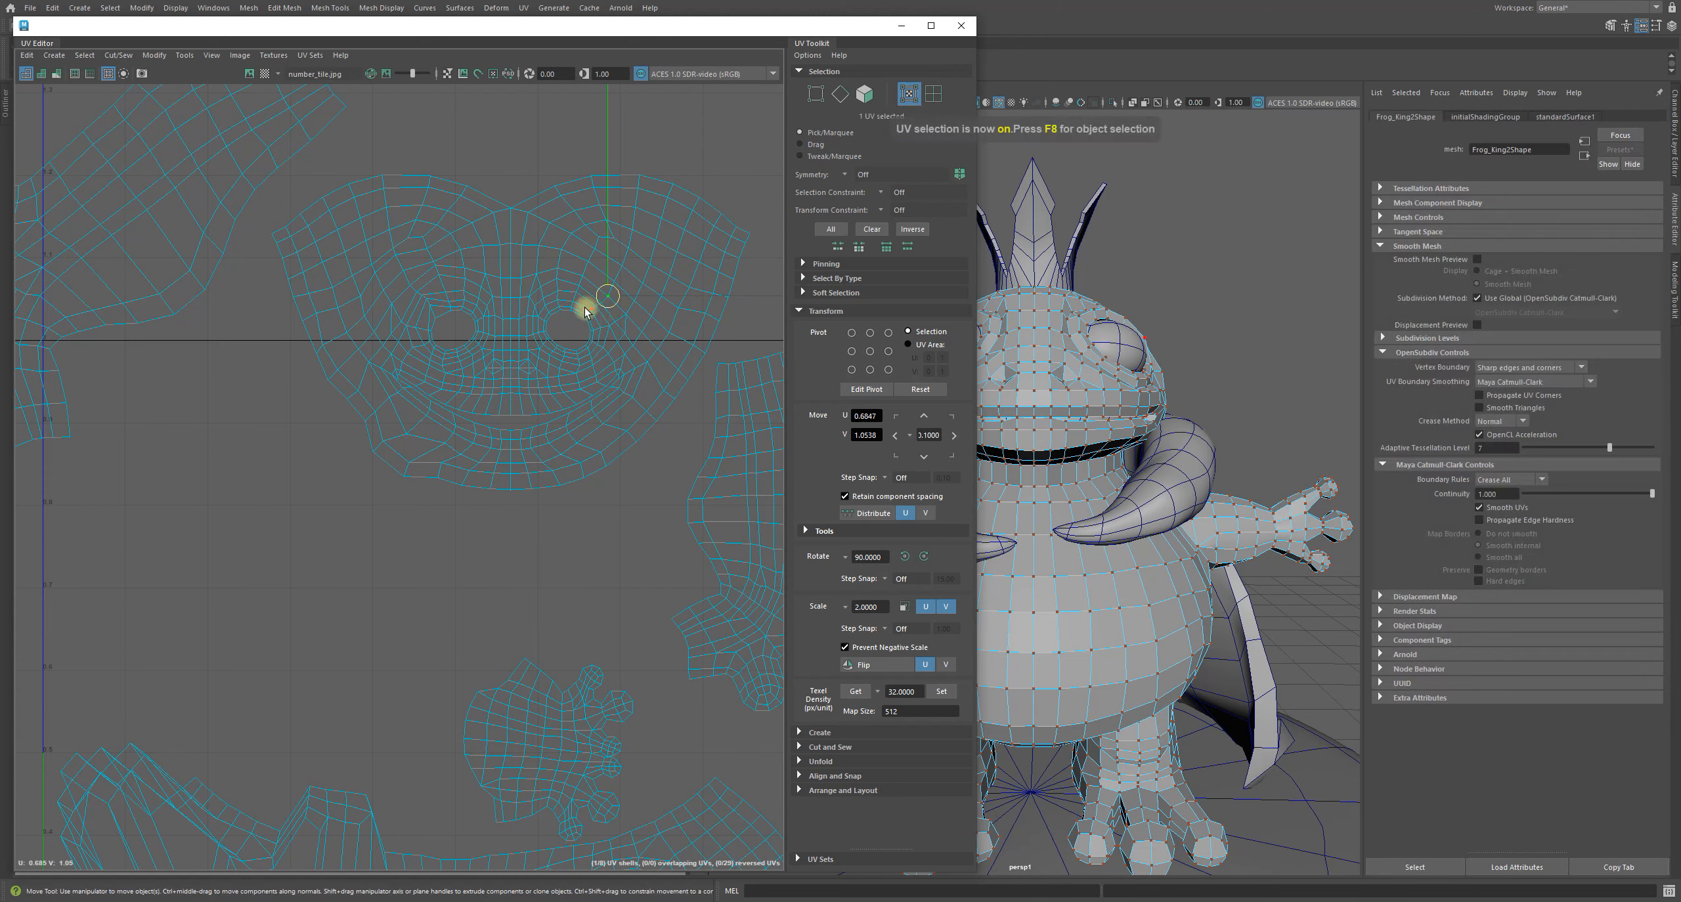
click(933, 93)
key(w)
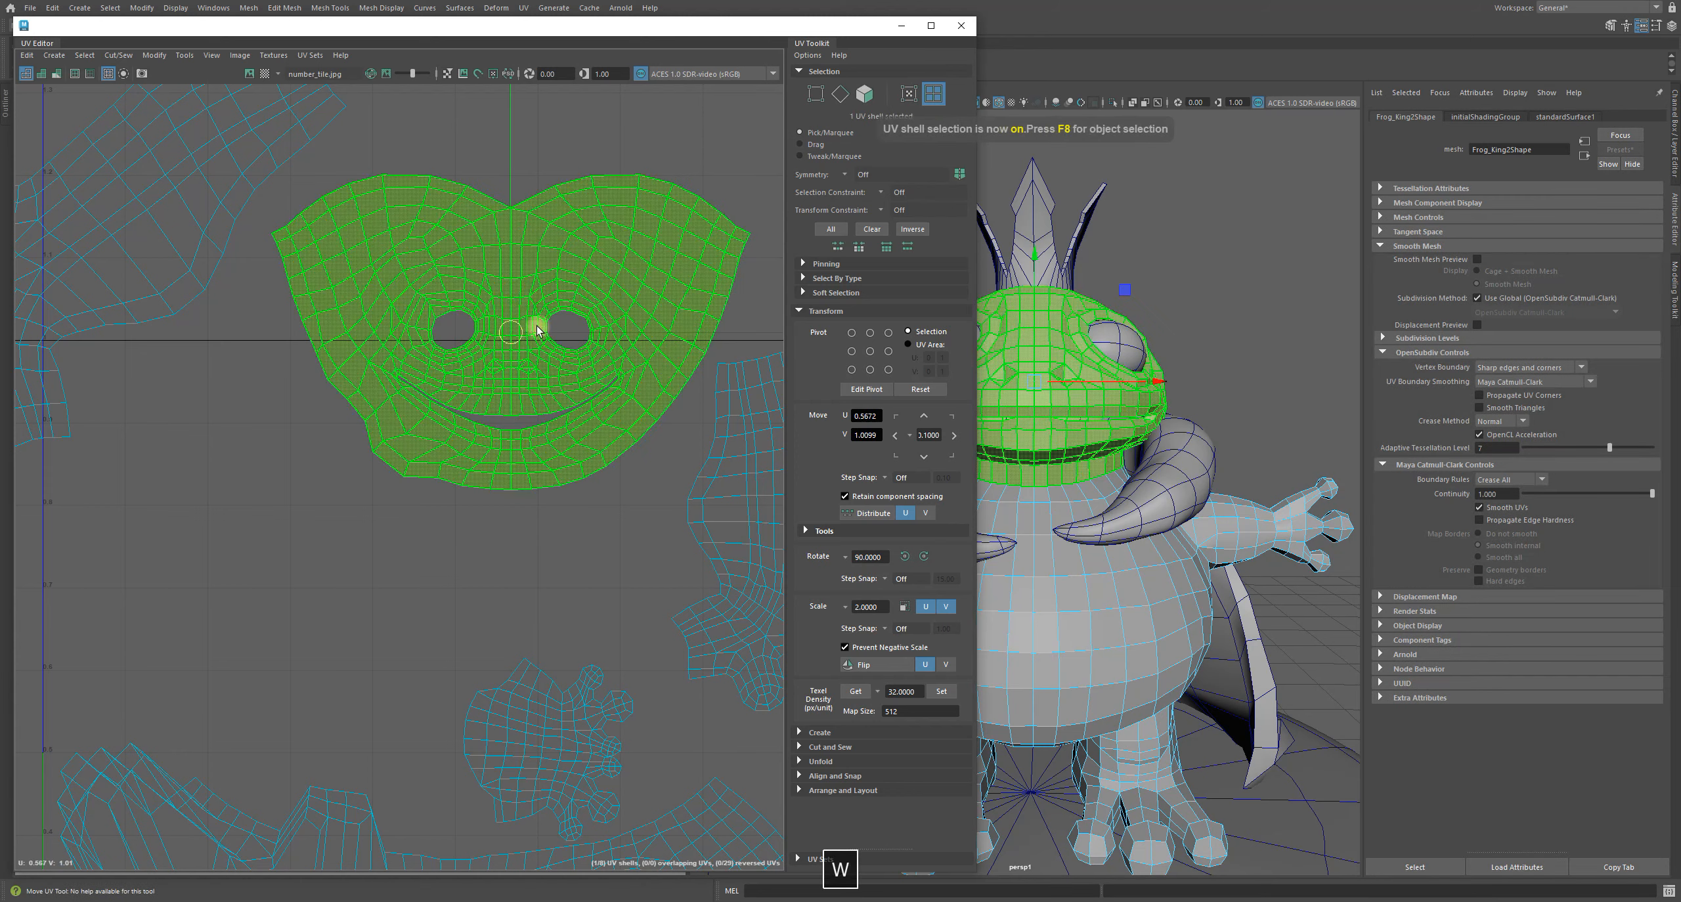
click(499, 360)
- Move the face shell into the UV tile beside the leg shell, to about U 0.503 and V 0.794
drag(524, 347, 459, 360)
alt+right_drag(610, 413, 352, 463)
alt+middle_drag(351, 463, 306, 384)
drag(503, 315, 511, 384)
alt+right_drag(430, 276, 632, 320)
alt+middle_drag(494, 334, 253, 400)
alt+right_drag(253, 401, 460, 446)
alt+middle_drag(324, 345, 333, 336)
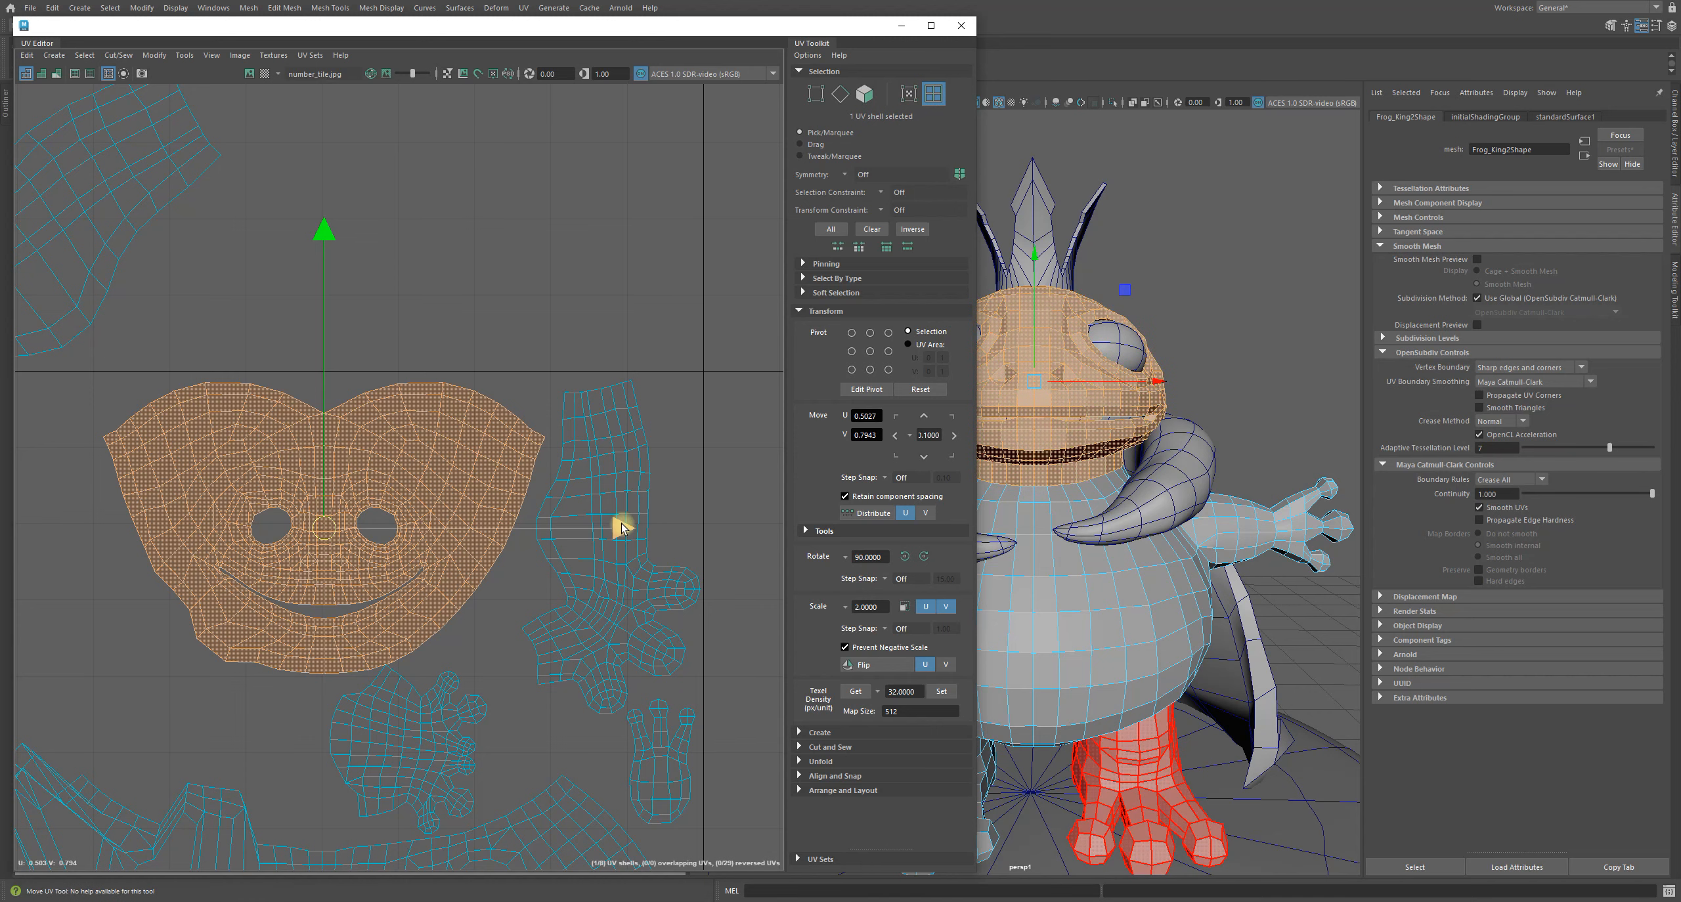
- Nudge the face shell along U to 0.5004 so that its centre line sits in the middle of the UV tile
drag(618, 529, 617, 526)
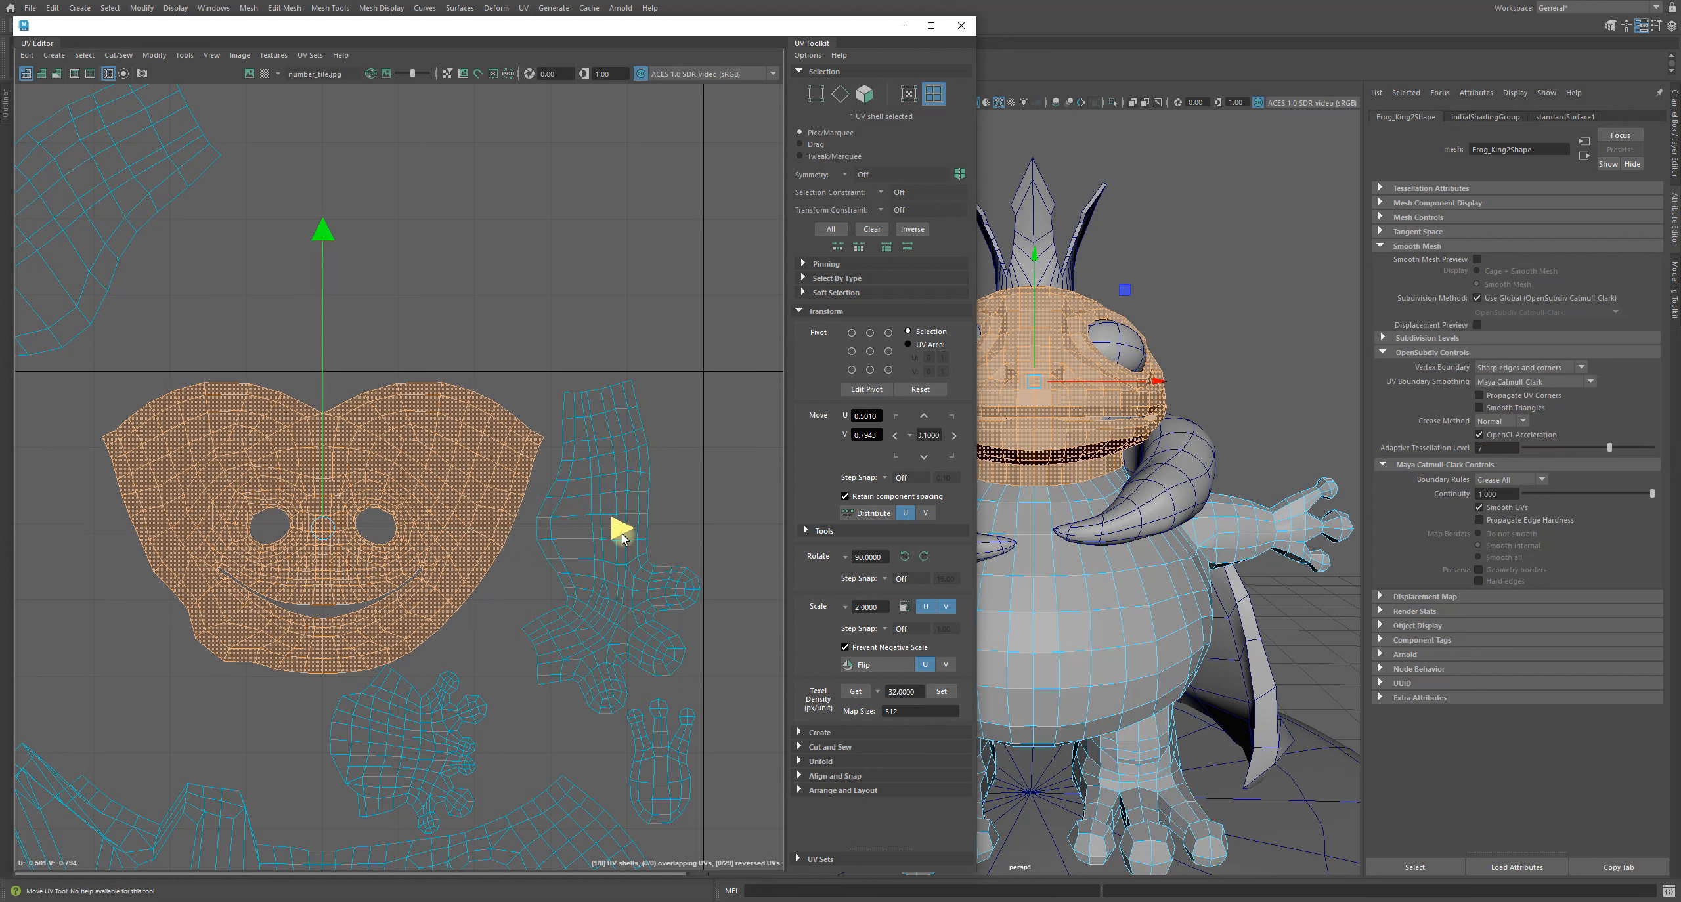
drag(623, 533, 619, 535)
alt+right_drag(133, 385, 543, 557)
alt+middle_drag(545, 559, 116, 420)
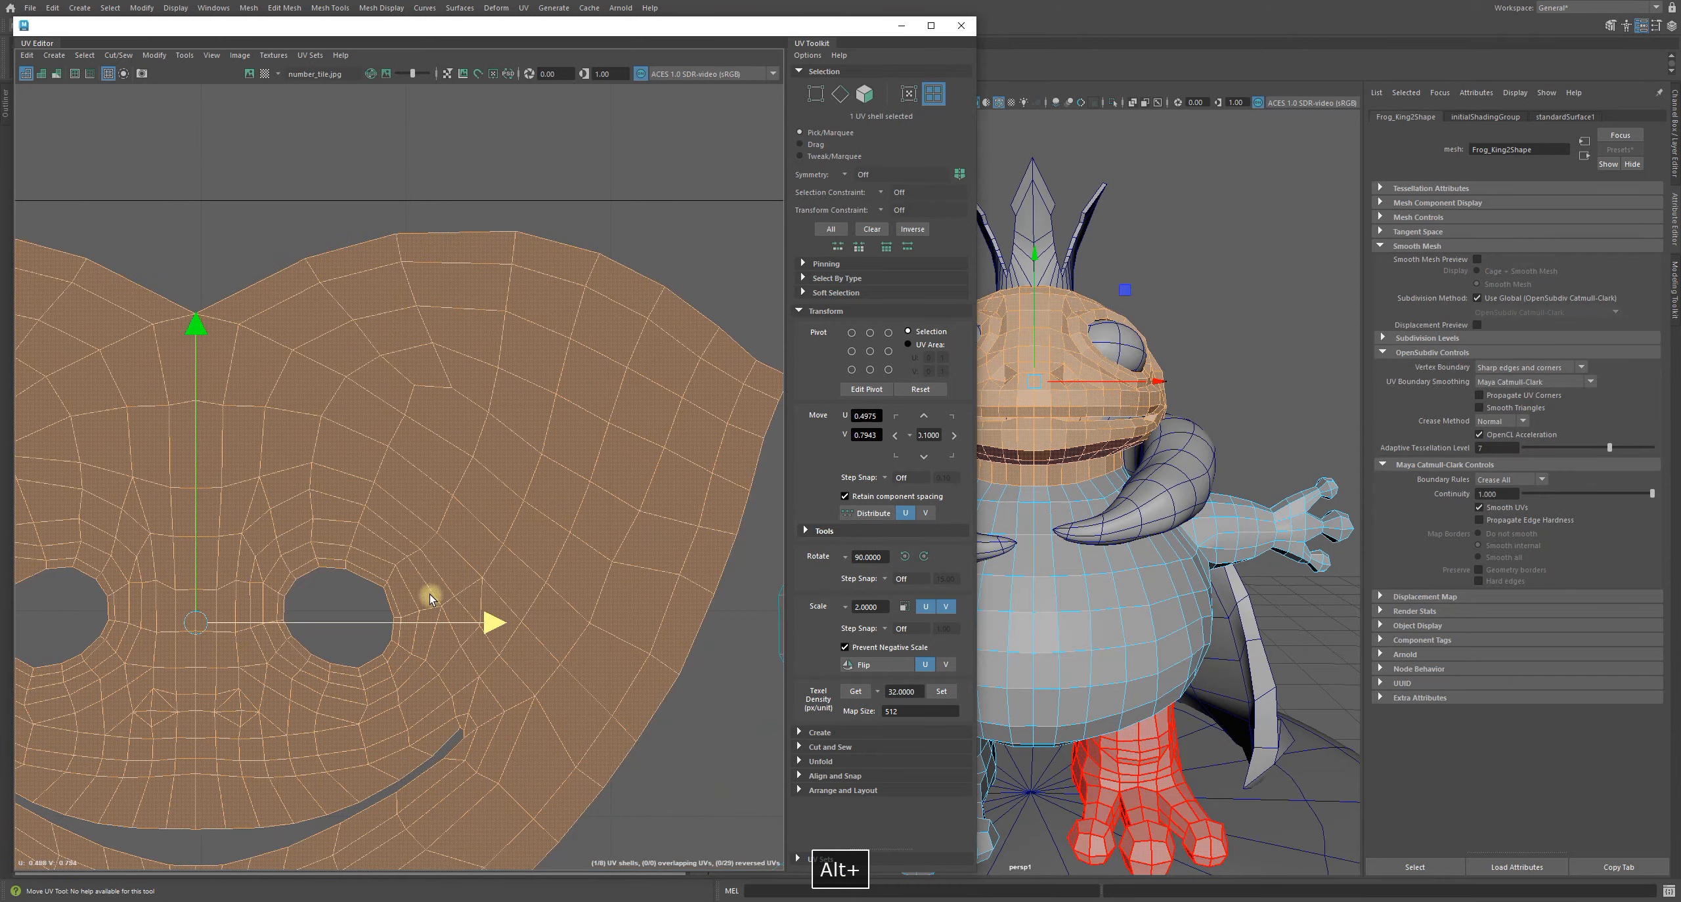
alt+middle_drag(289, 653, 378, 172)
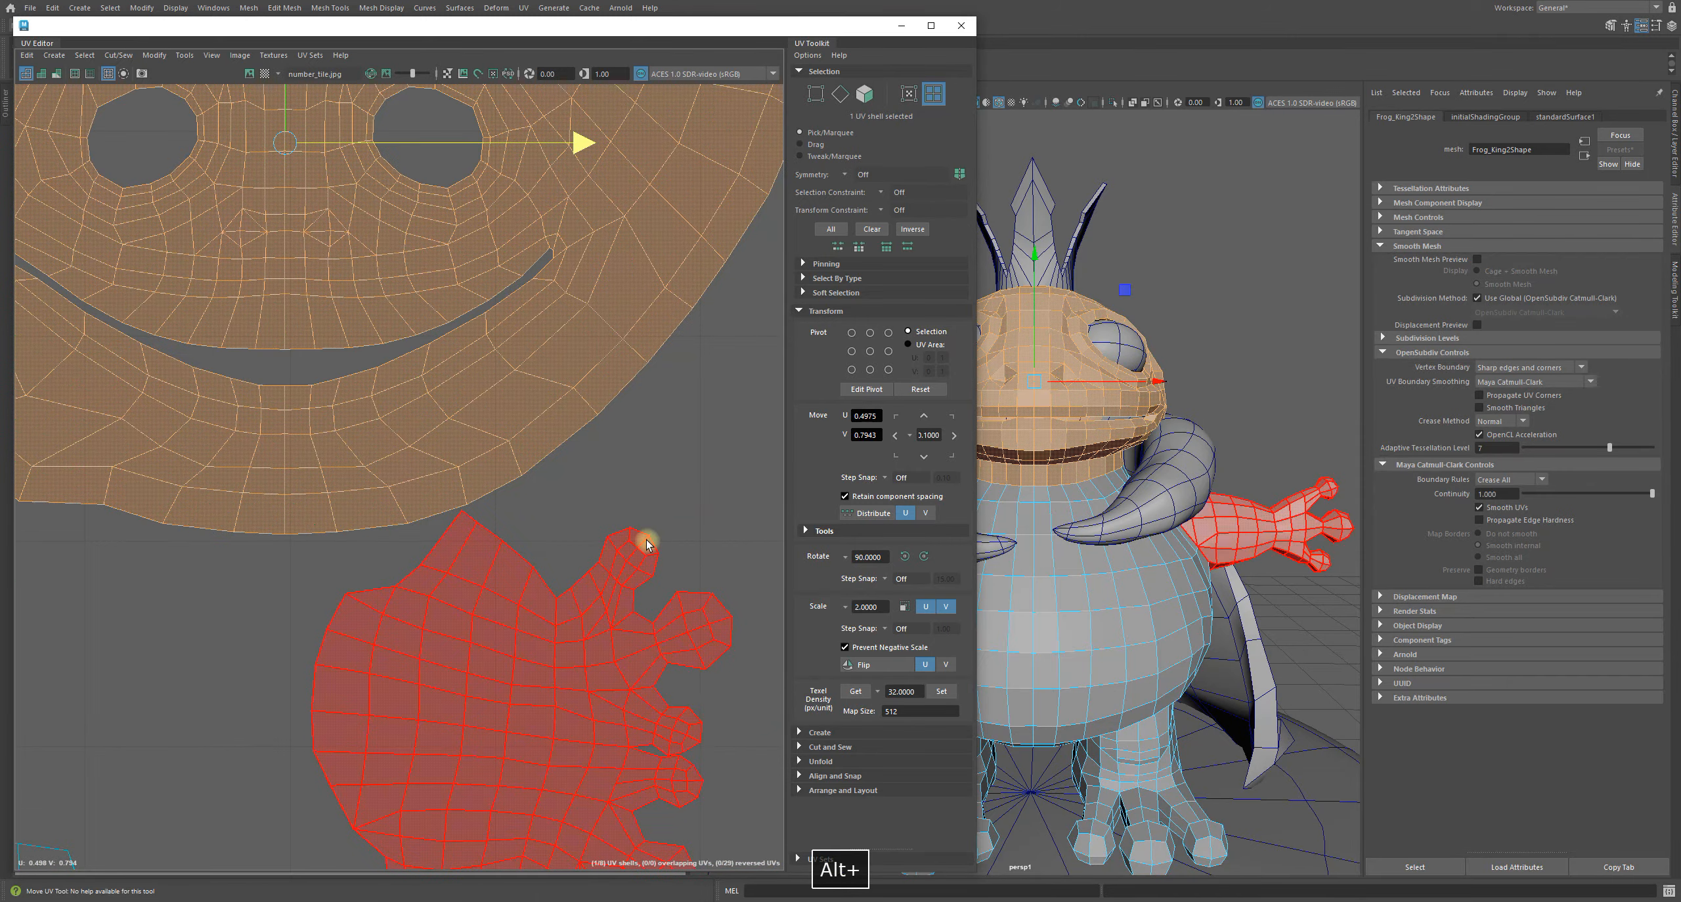
alt+middle_drag(646, 541, 536, 679)
drag(475, 283, 475, 284)
alt+right_drag(671, 590, 485, 457)
alt+middle_drag(580, 477, 502, 486)
alt+right_drag(502, 487, 6, 463)
key(q)
alt+middle_drag(569, 516, 506, 440)
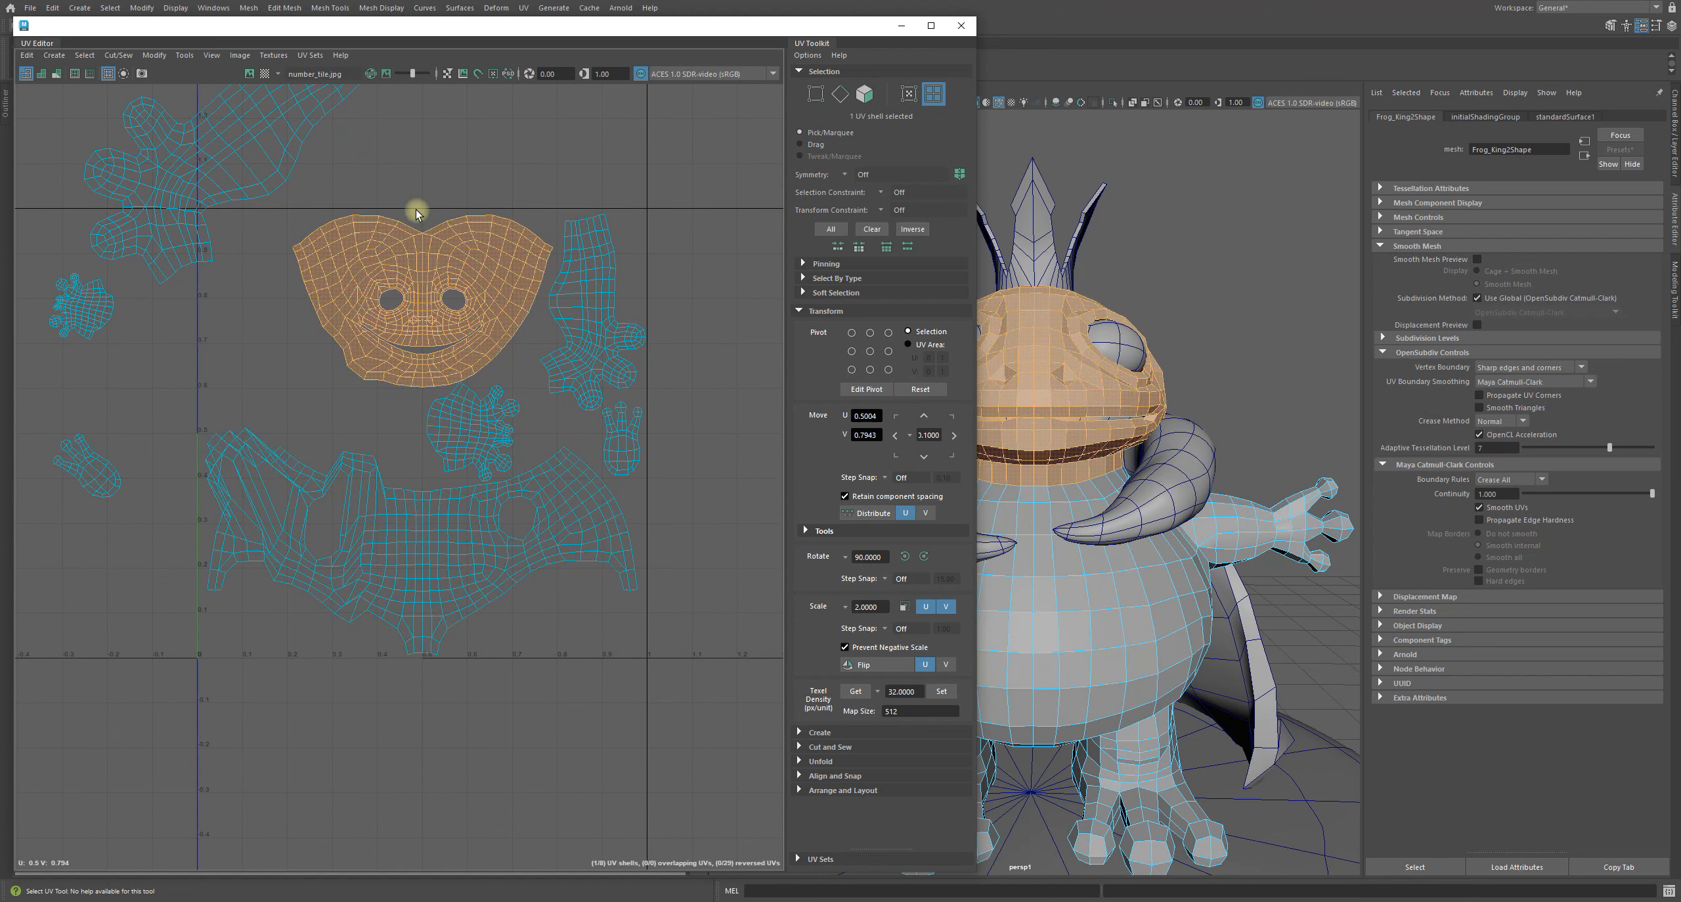
- Return to UV selection and select the right-half UVs of the repositioned face shell, including the centre line
alt+right_drag(386, 669, 678, 450)
alt+middle_drag(538, 323, 265, 329)
click(561, 177)
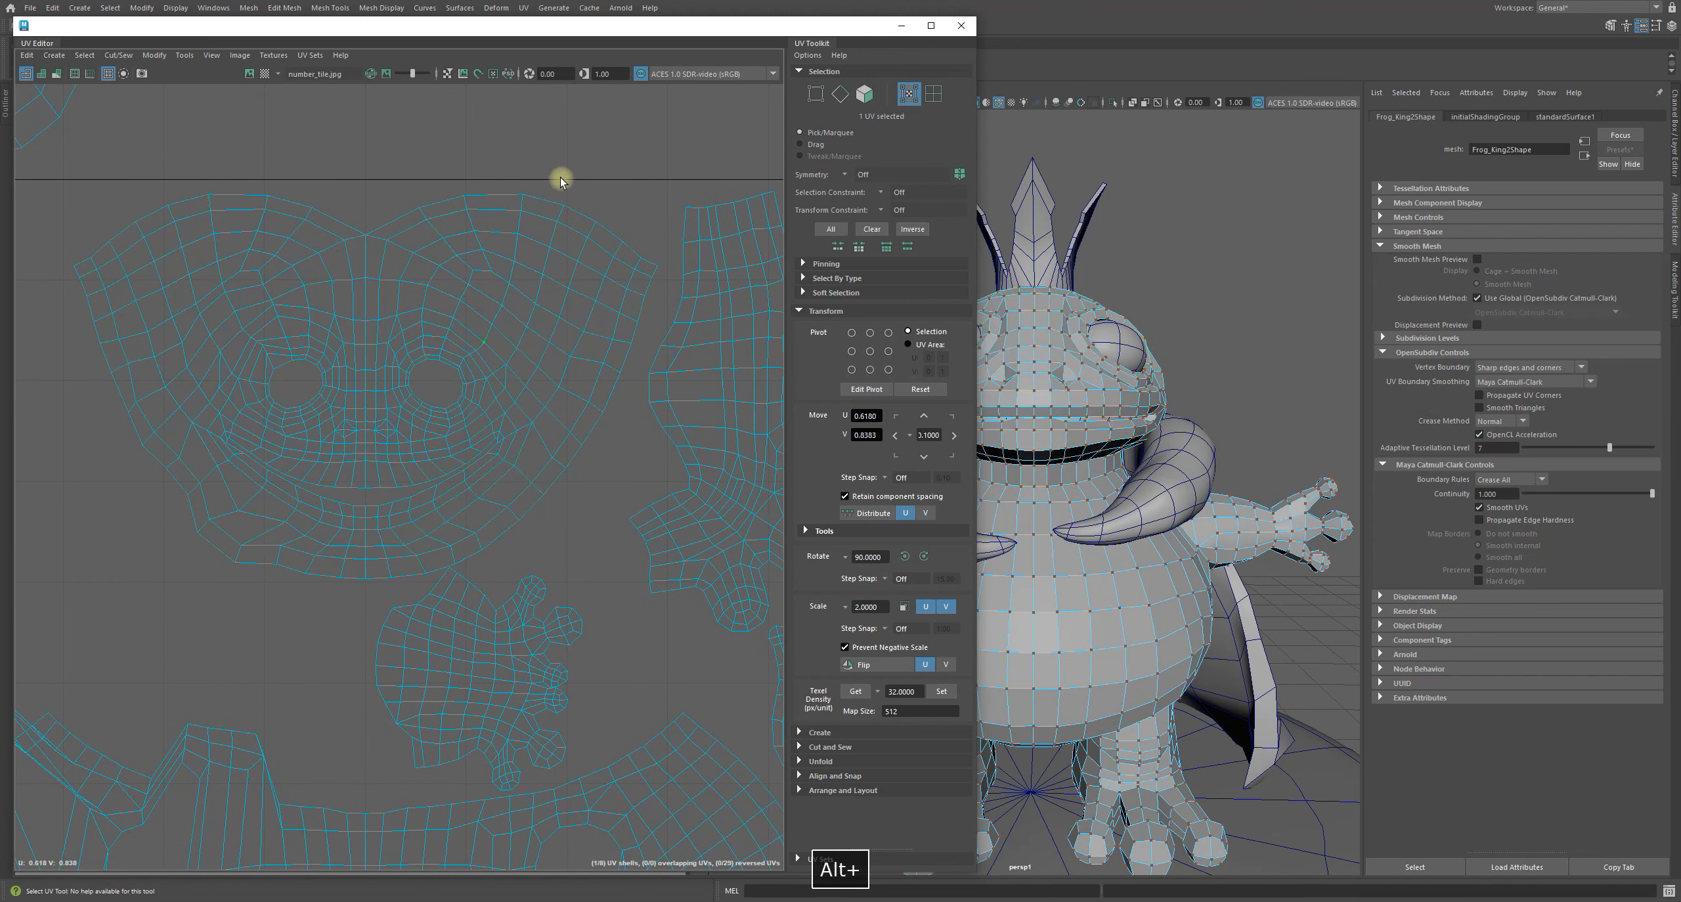
right_drag(466, 290, 580, 282)
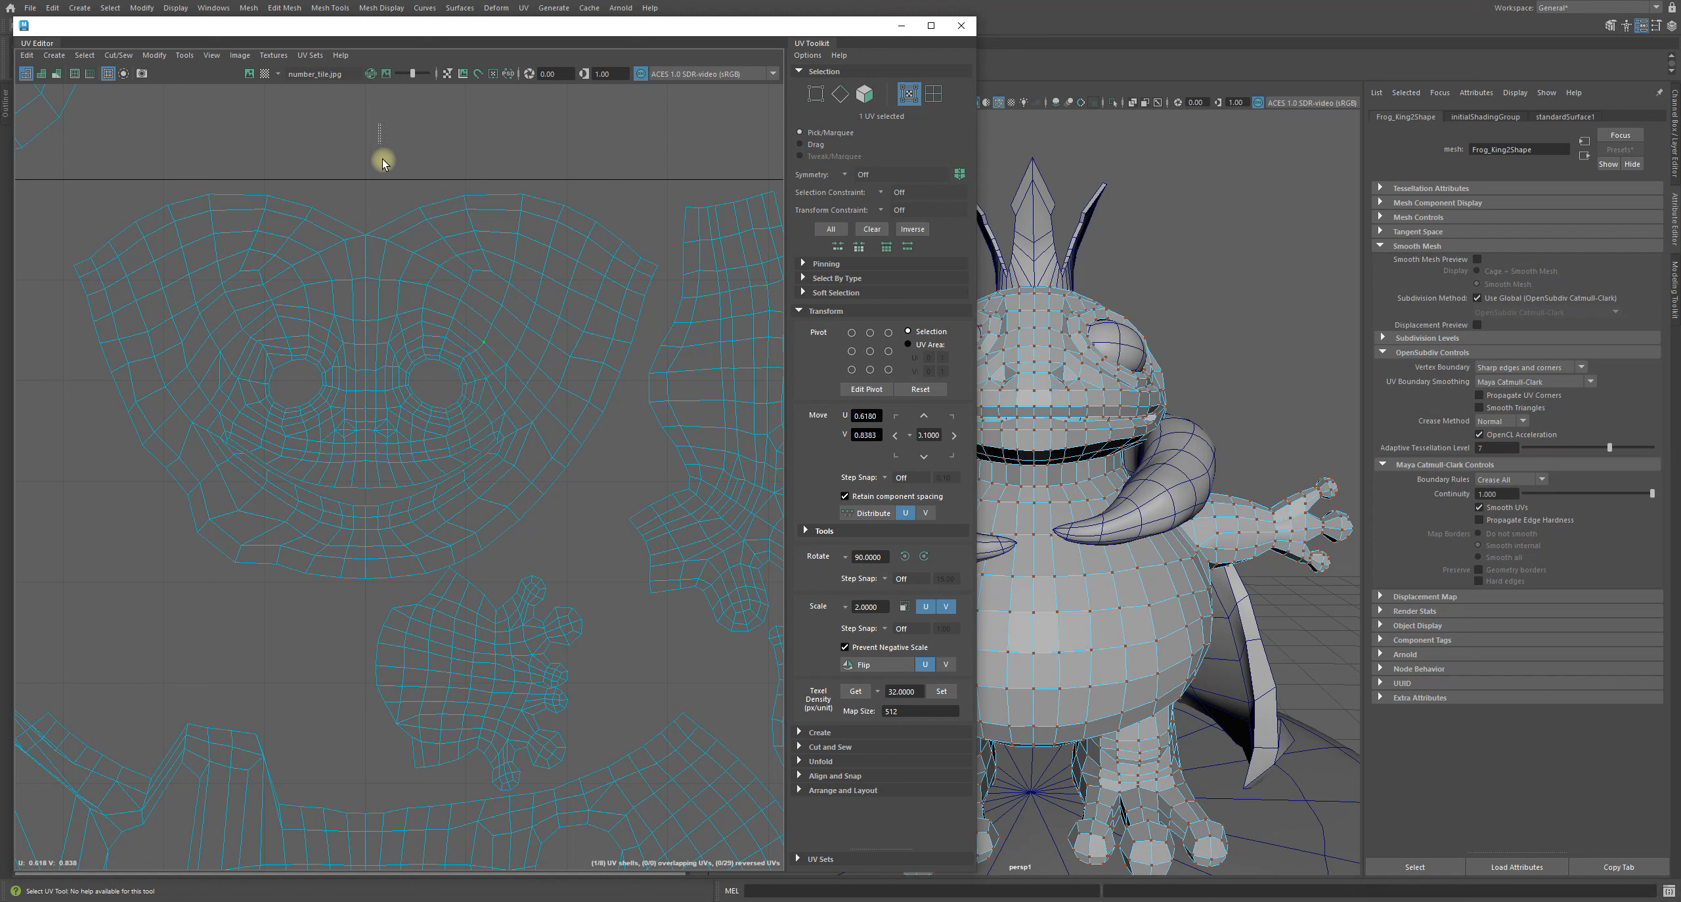
drag(383, 163, 707, 599)
ctrl+shift+drag(380, 136, 717, 745)
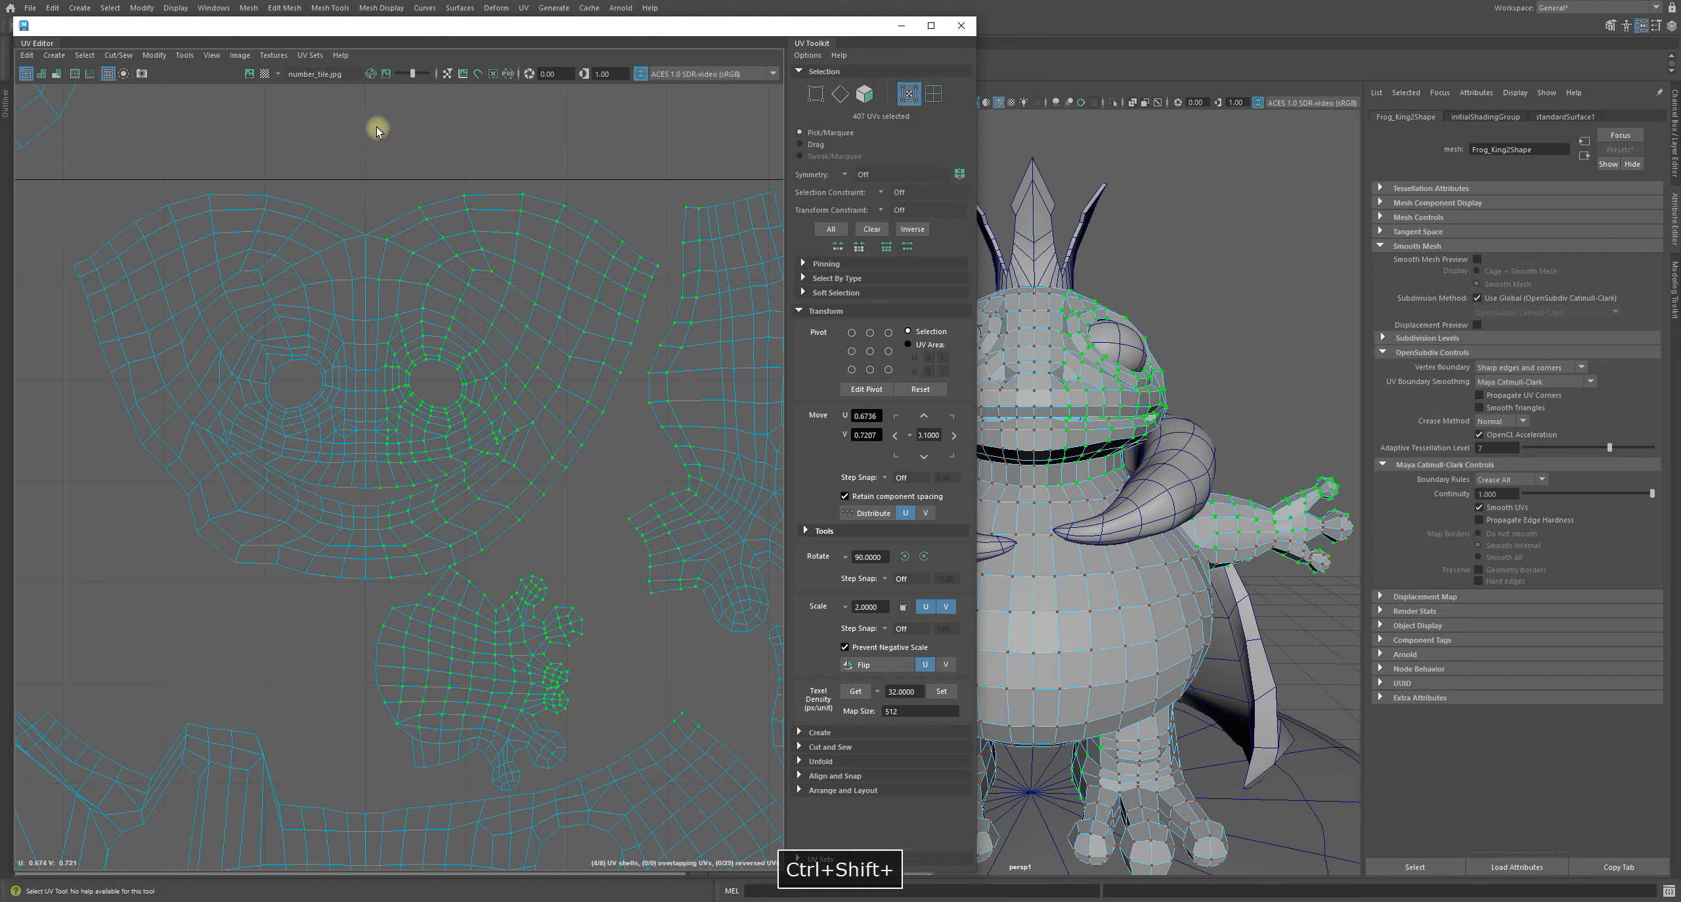
ctrl+shift+drag(377, 127, 657, 606)
ctrl+shift+drag(375, 308, 453, 488)
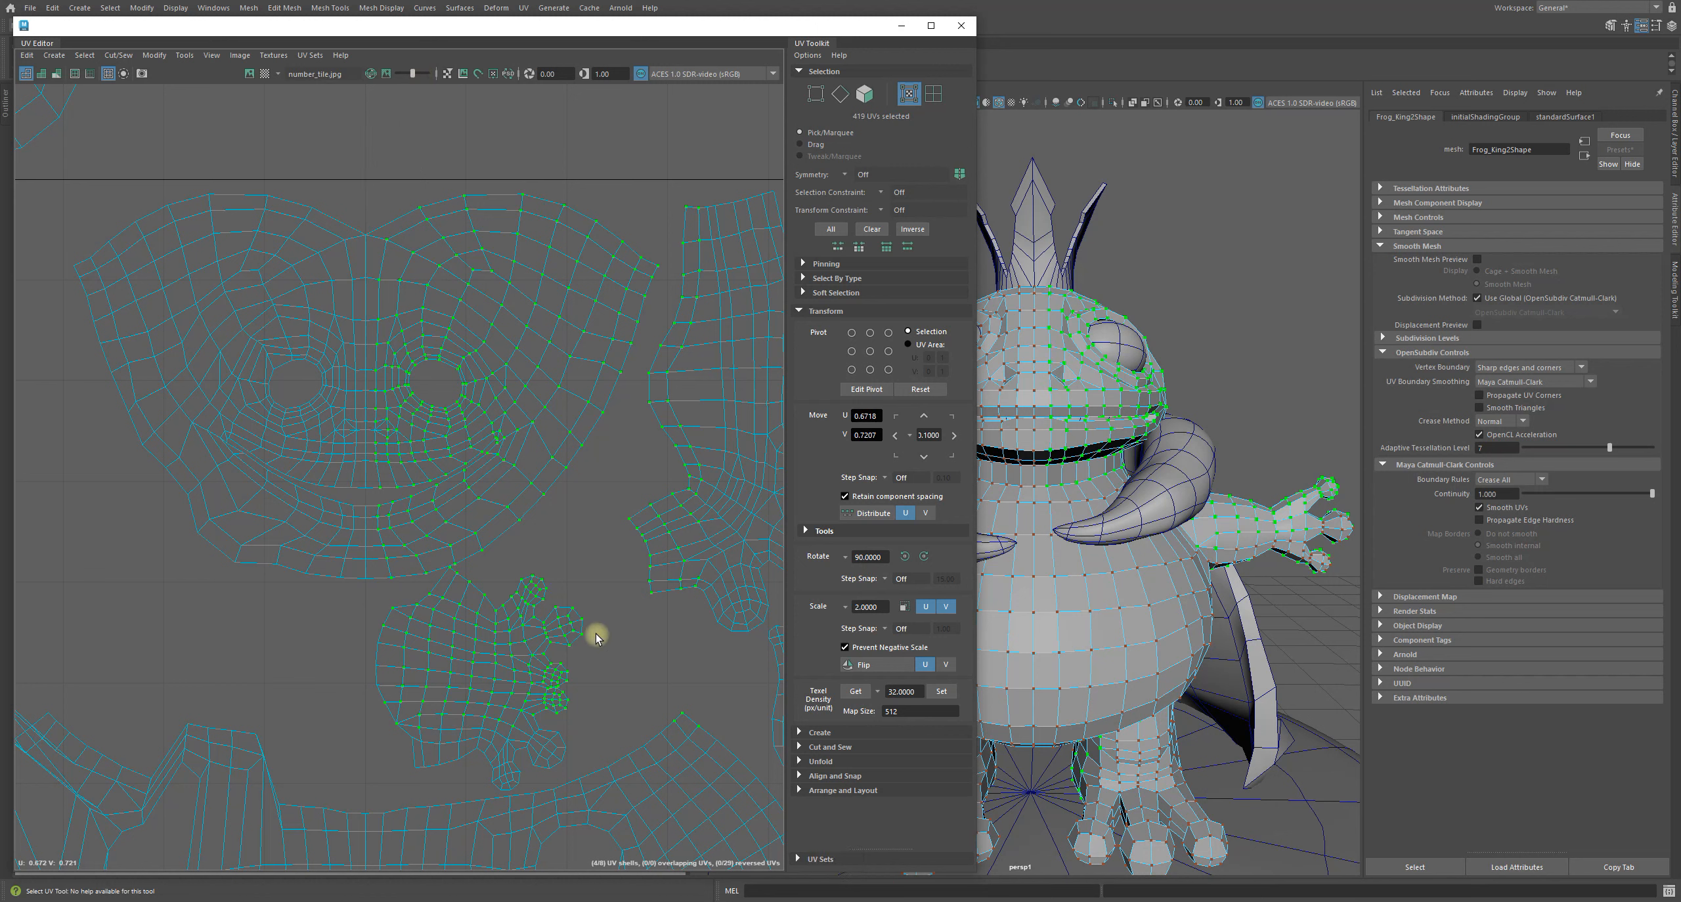
- Exclude the UVs of the neighbouring arm and leg shells from the face shell's right-half selection
alt+middle_drag(619, 640, 454, 436)
ctrl+drag(497, 623, 522, 804)
alt+middle_drag(542, 401, 405, 637)
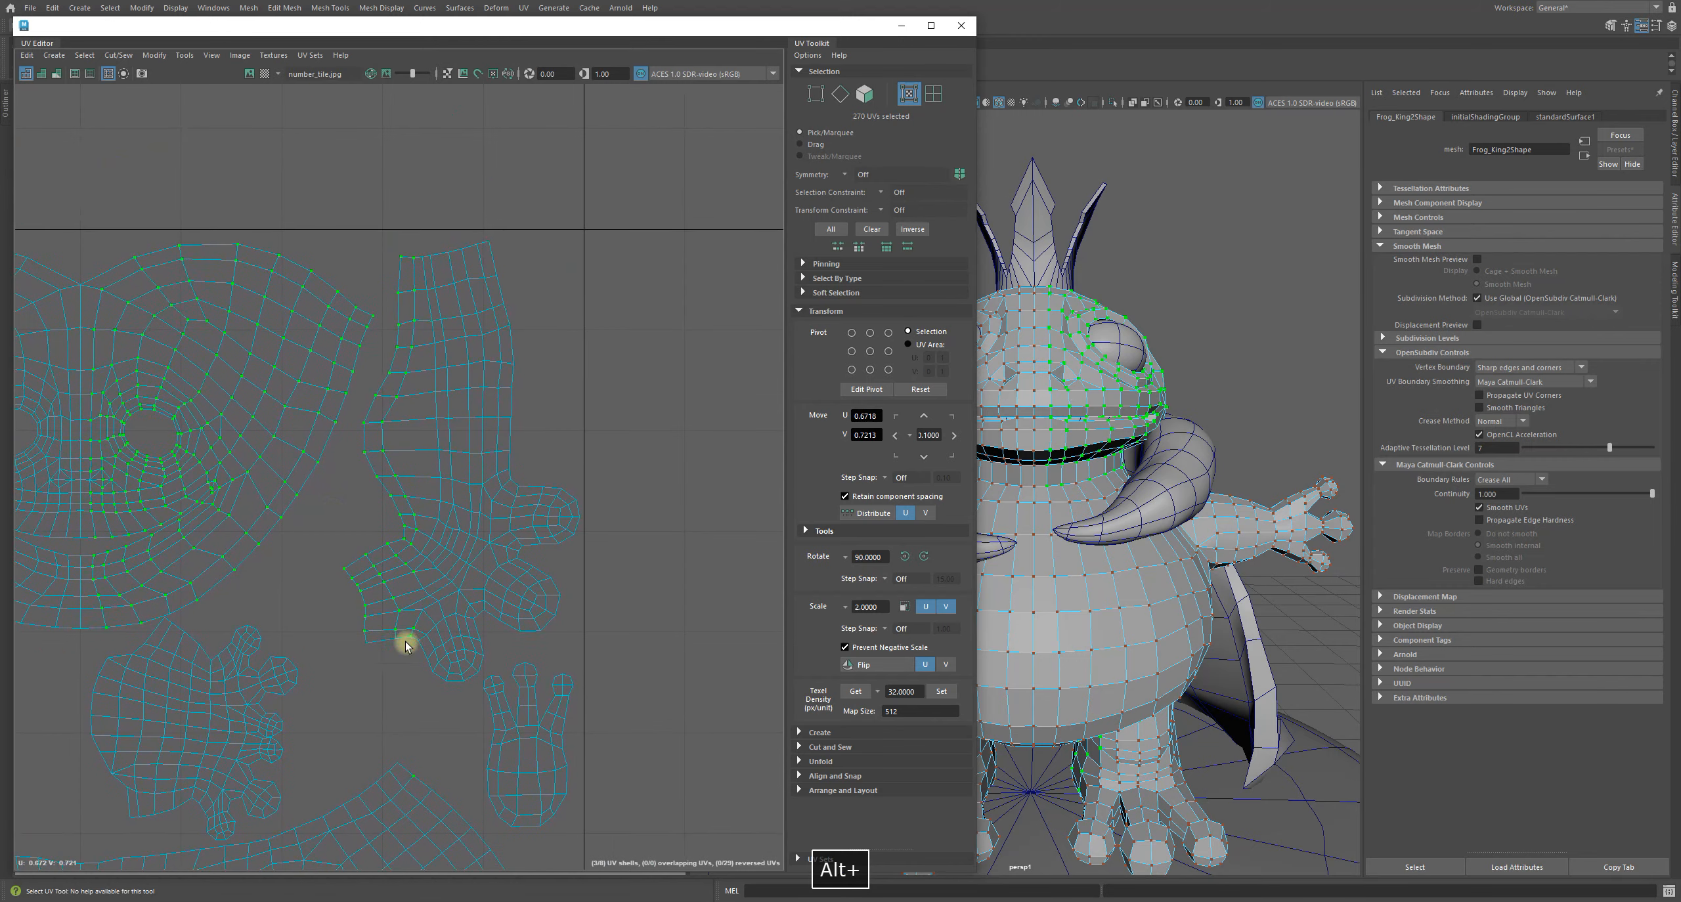
ctrl+drag(445, 620, 360, 378)
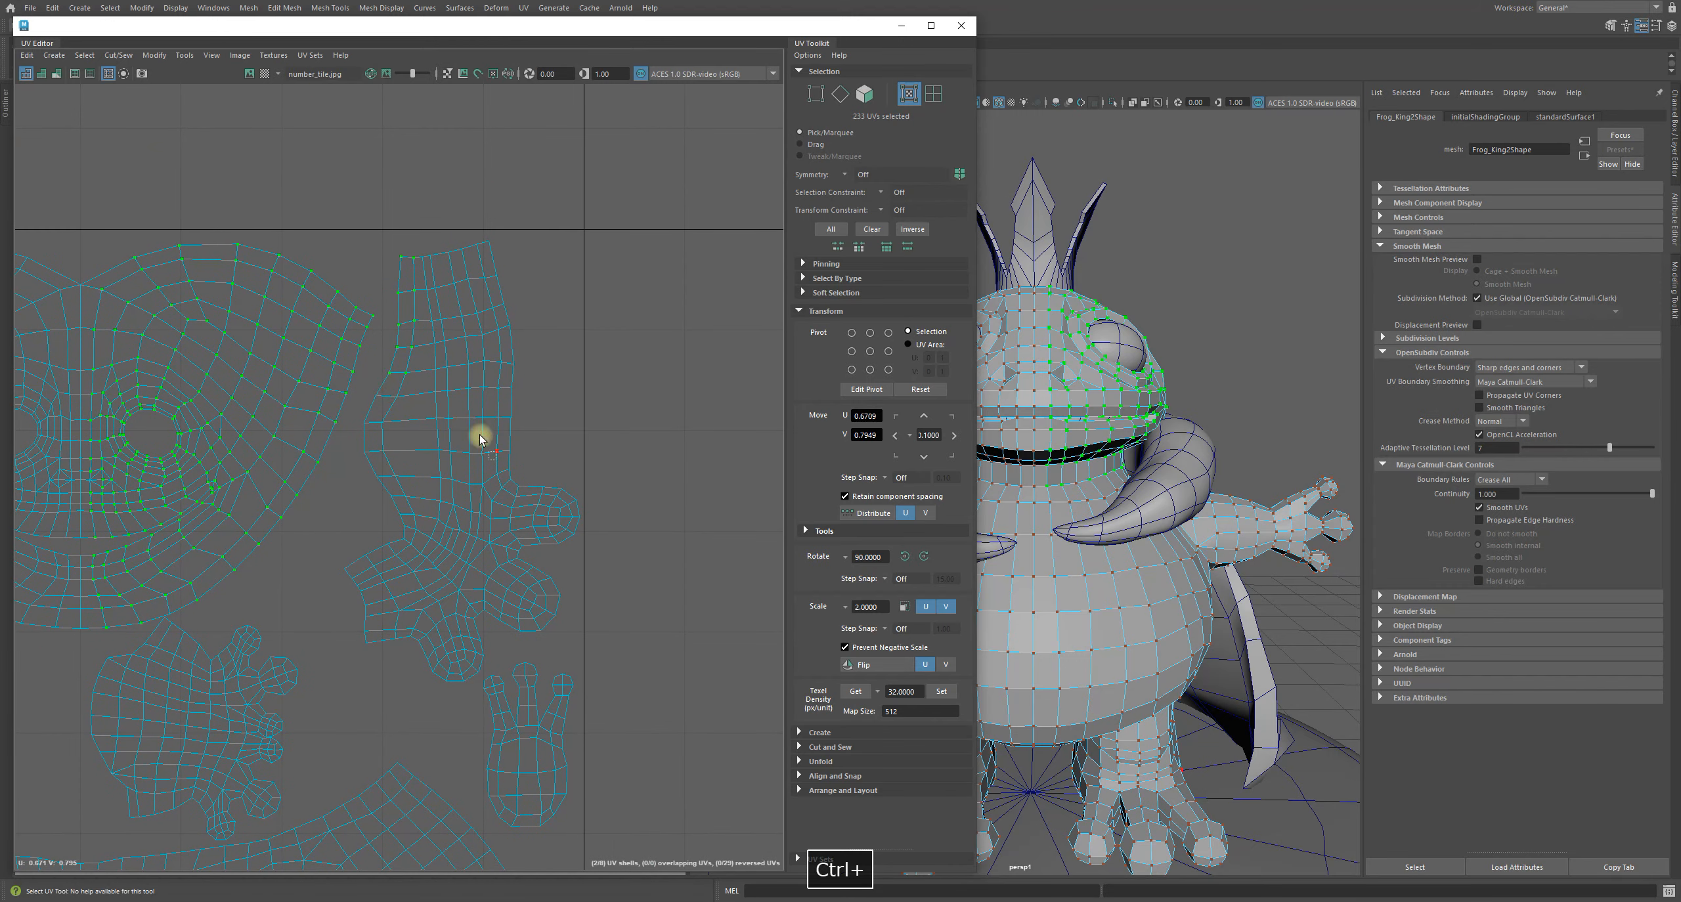
- Remove the remaining leg-shell UVs from the face's right-half selection and apply Symmetrize to the face shell
ctrl+drag(495, 460, 387, 171)
alt+right_drag(400, 473, 315, 537)
alt+middle_drag(315, 537, 394, 515)
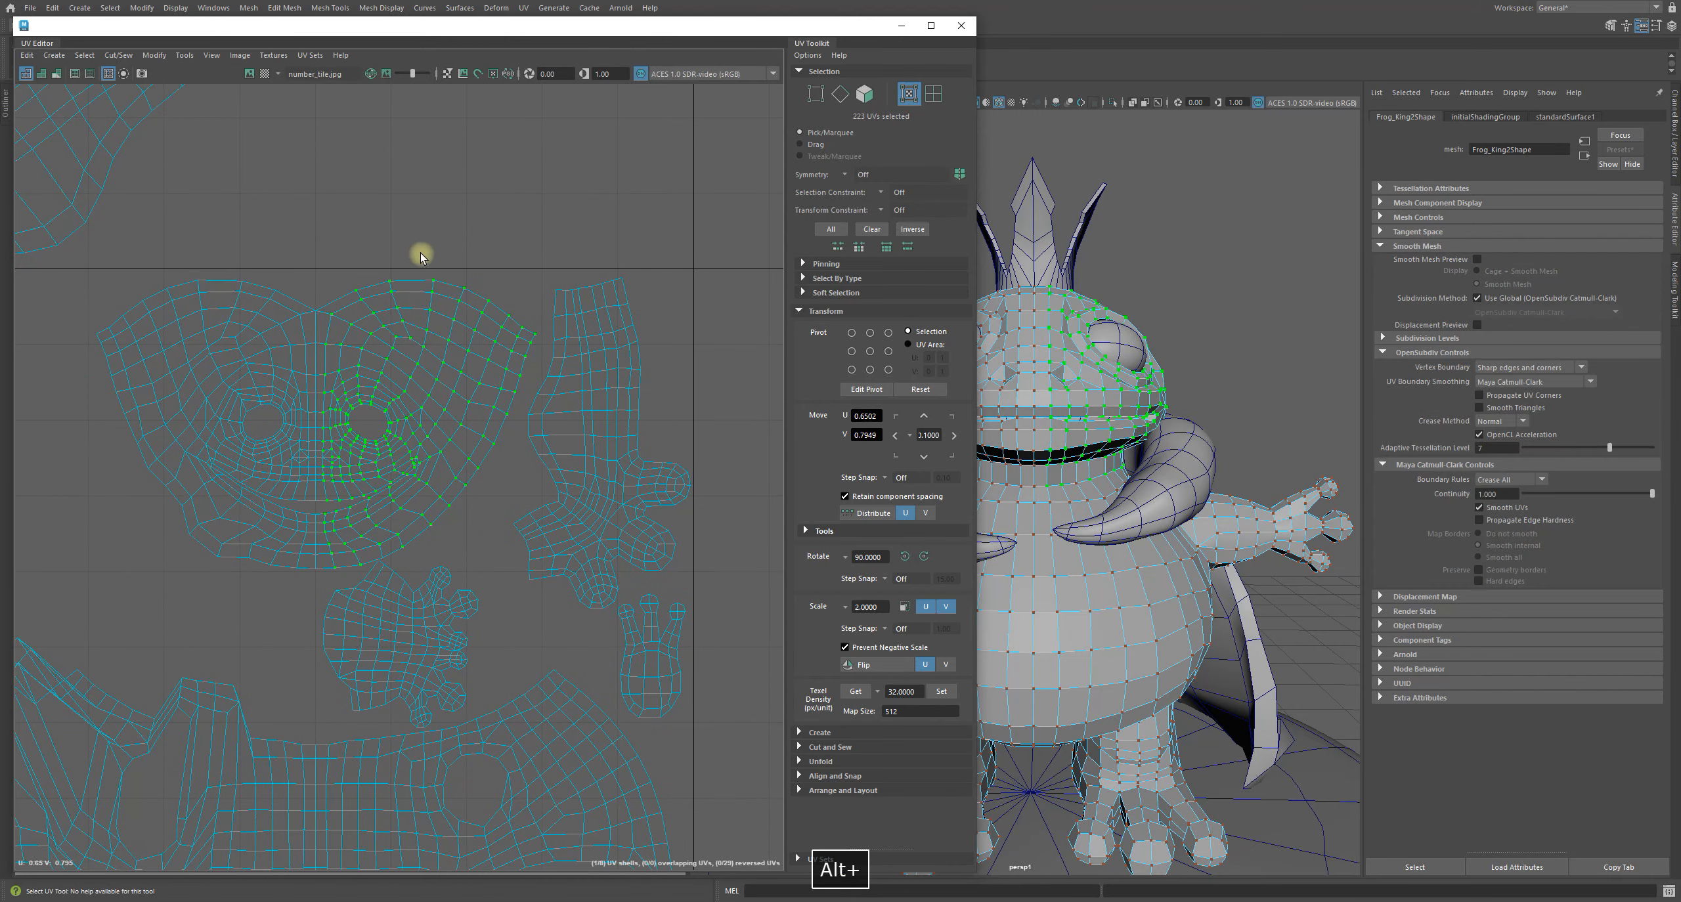
shift+right_click(292, 217)
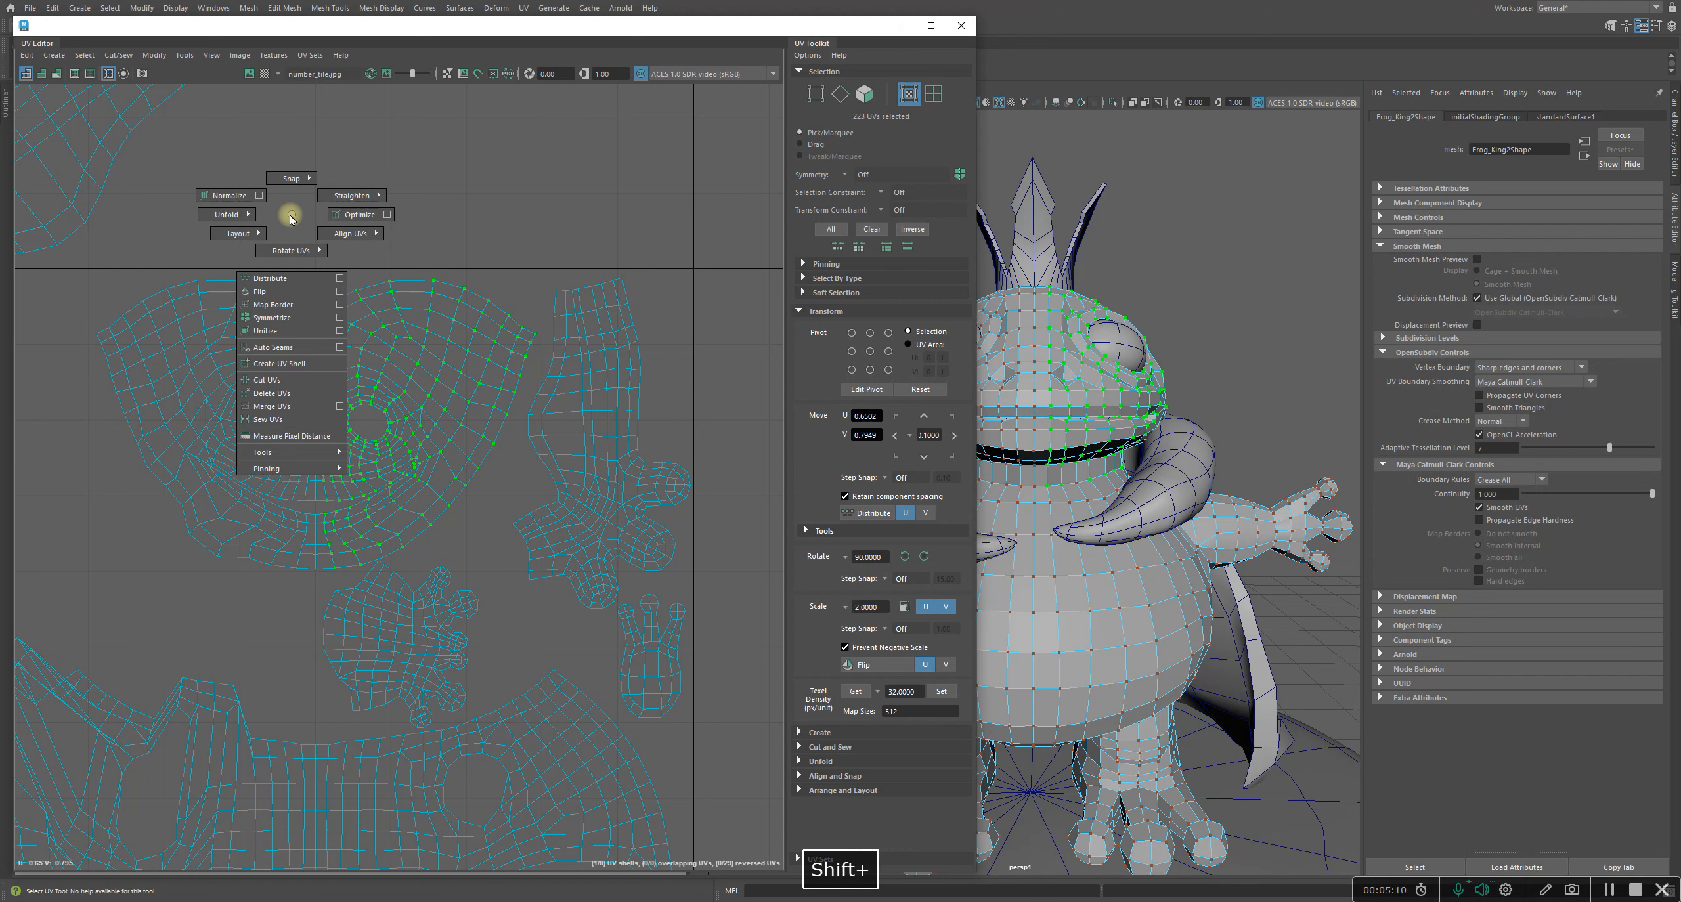
click(284, 319)
alt+middle_drag(294, 526, 427, 548)
- Select the face shell's vertical centre-line edges, including the chin segment, and scale them along U into a straight line
right_drag(516, 489, 496, 296)
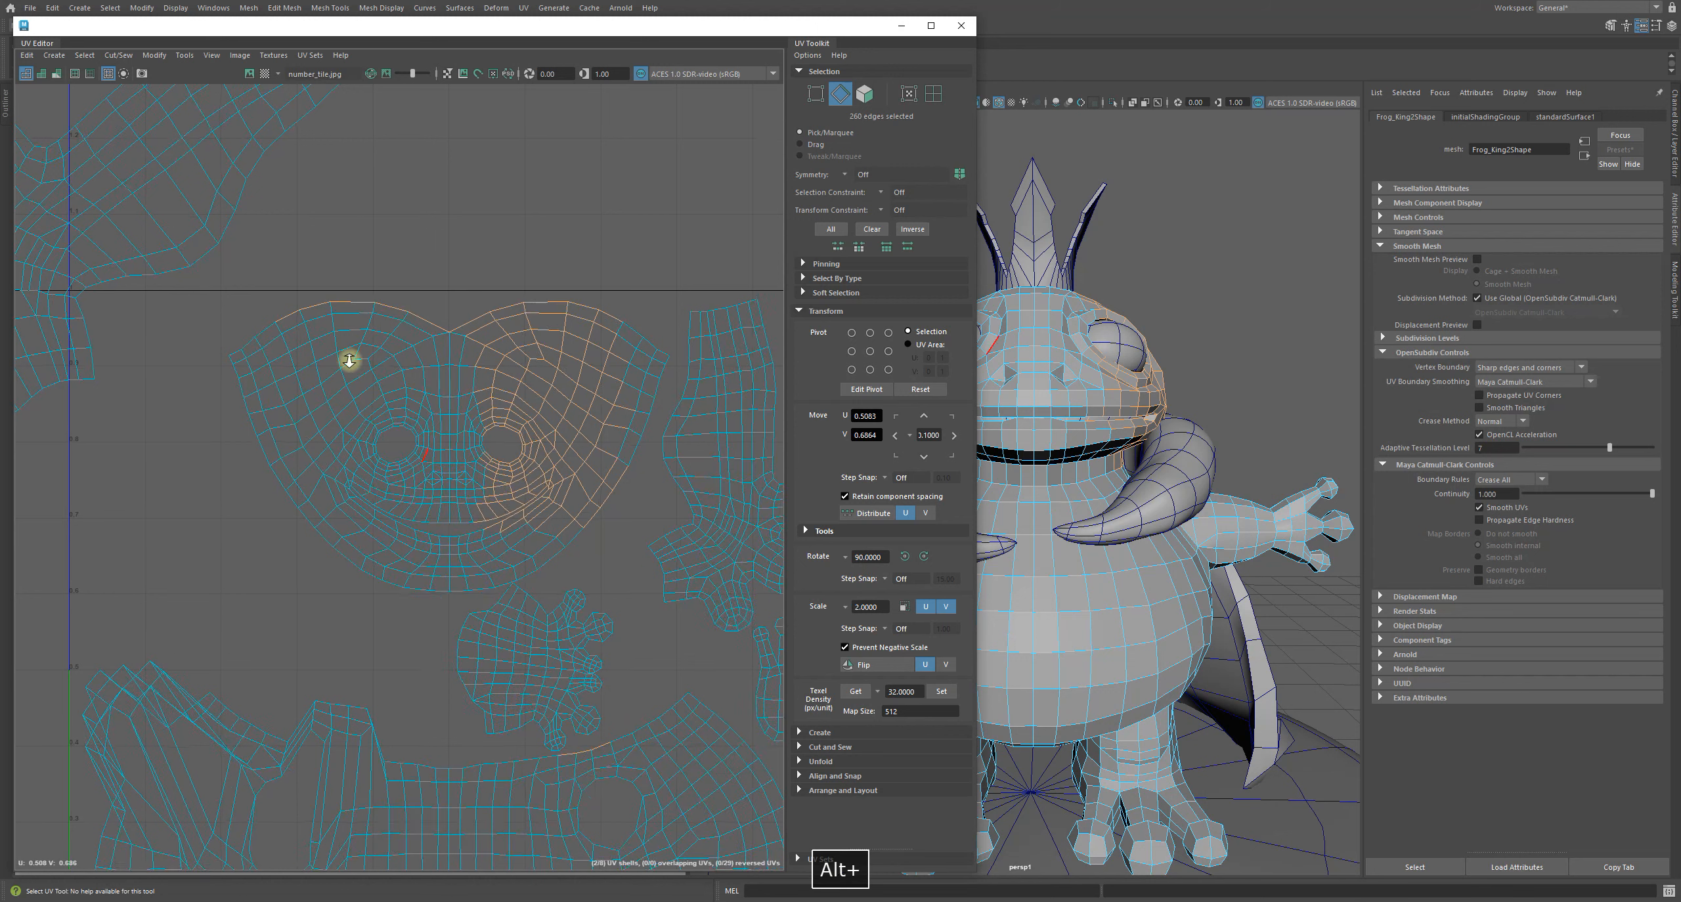
alt+right_drag(345, 364, 514, 206)
double_click(537, 343)
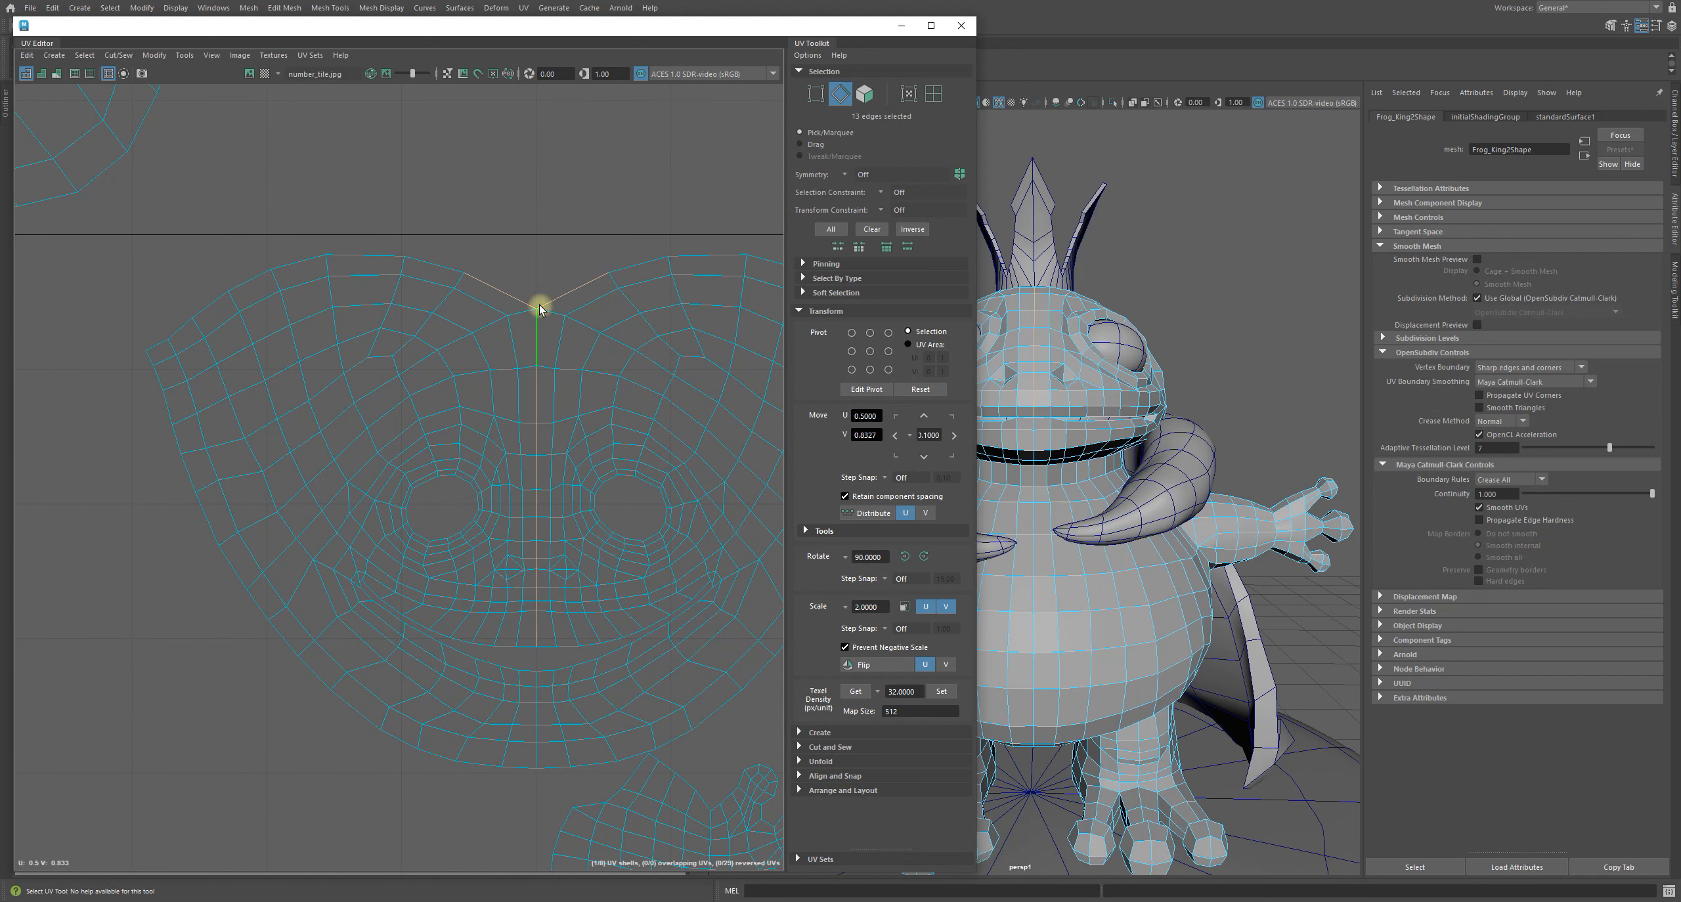
ctrl+click(539, 308)
shift+double_click(536, 759)
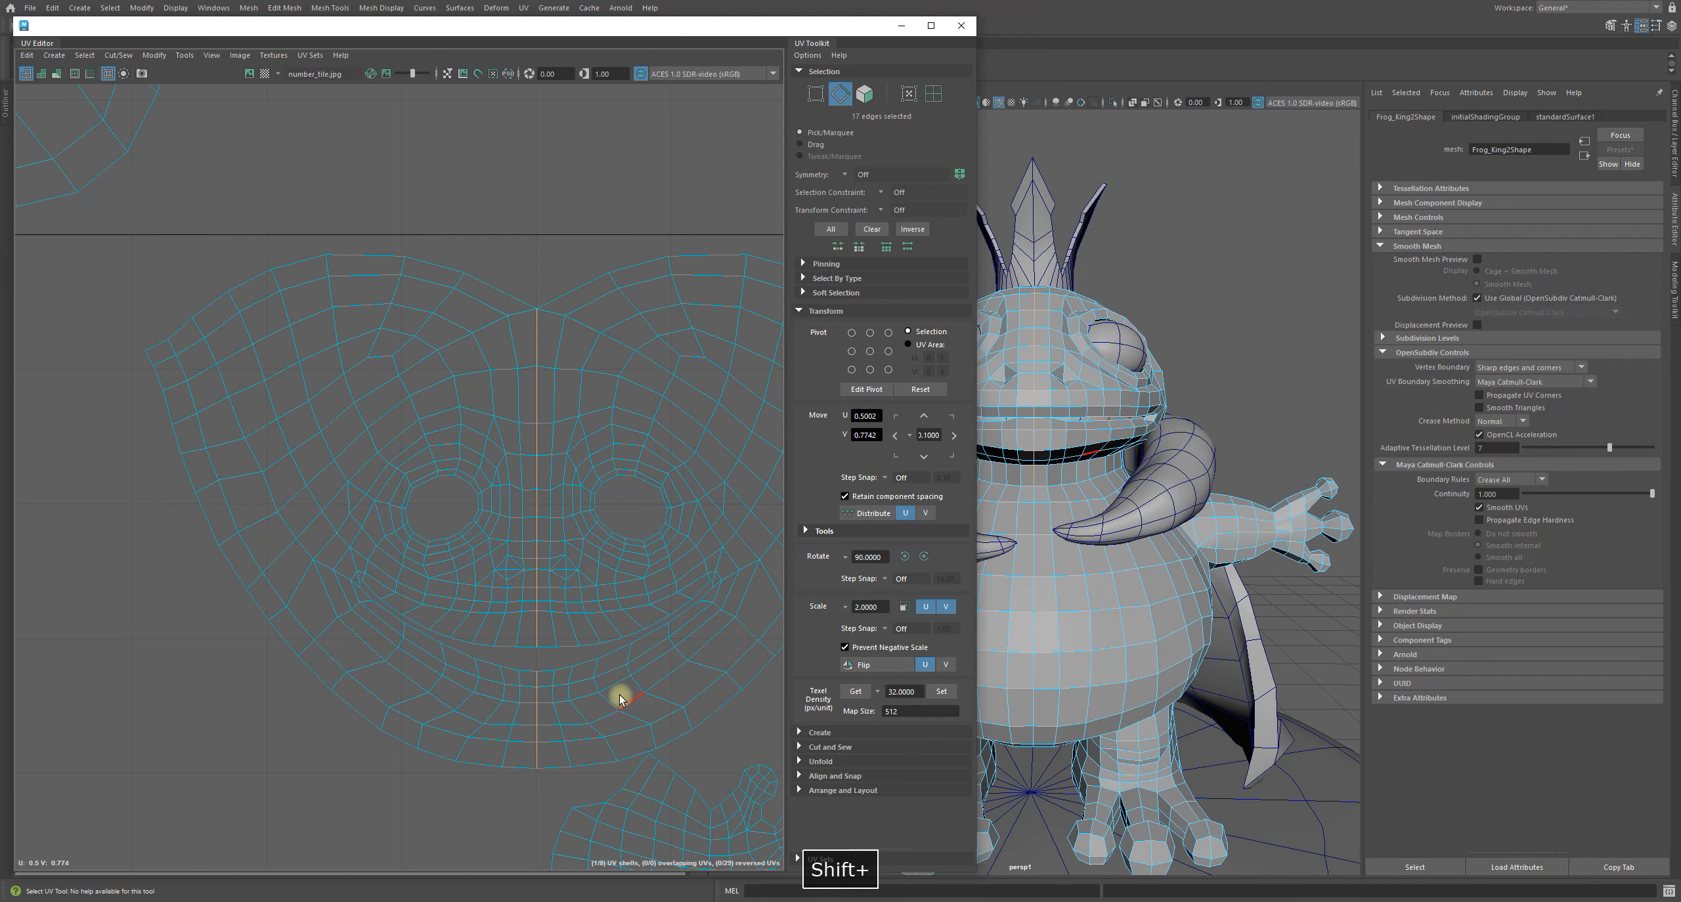
key(r)
alt+middle_drag(613, 609, 383, 612)
drag(597, 542, 399, 523)
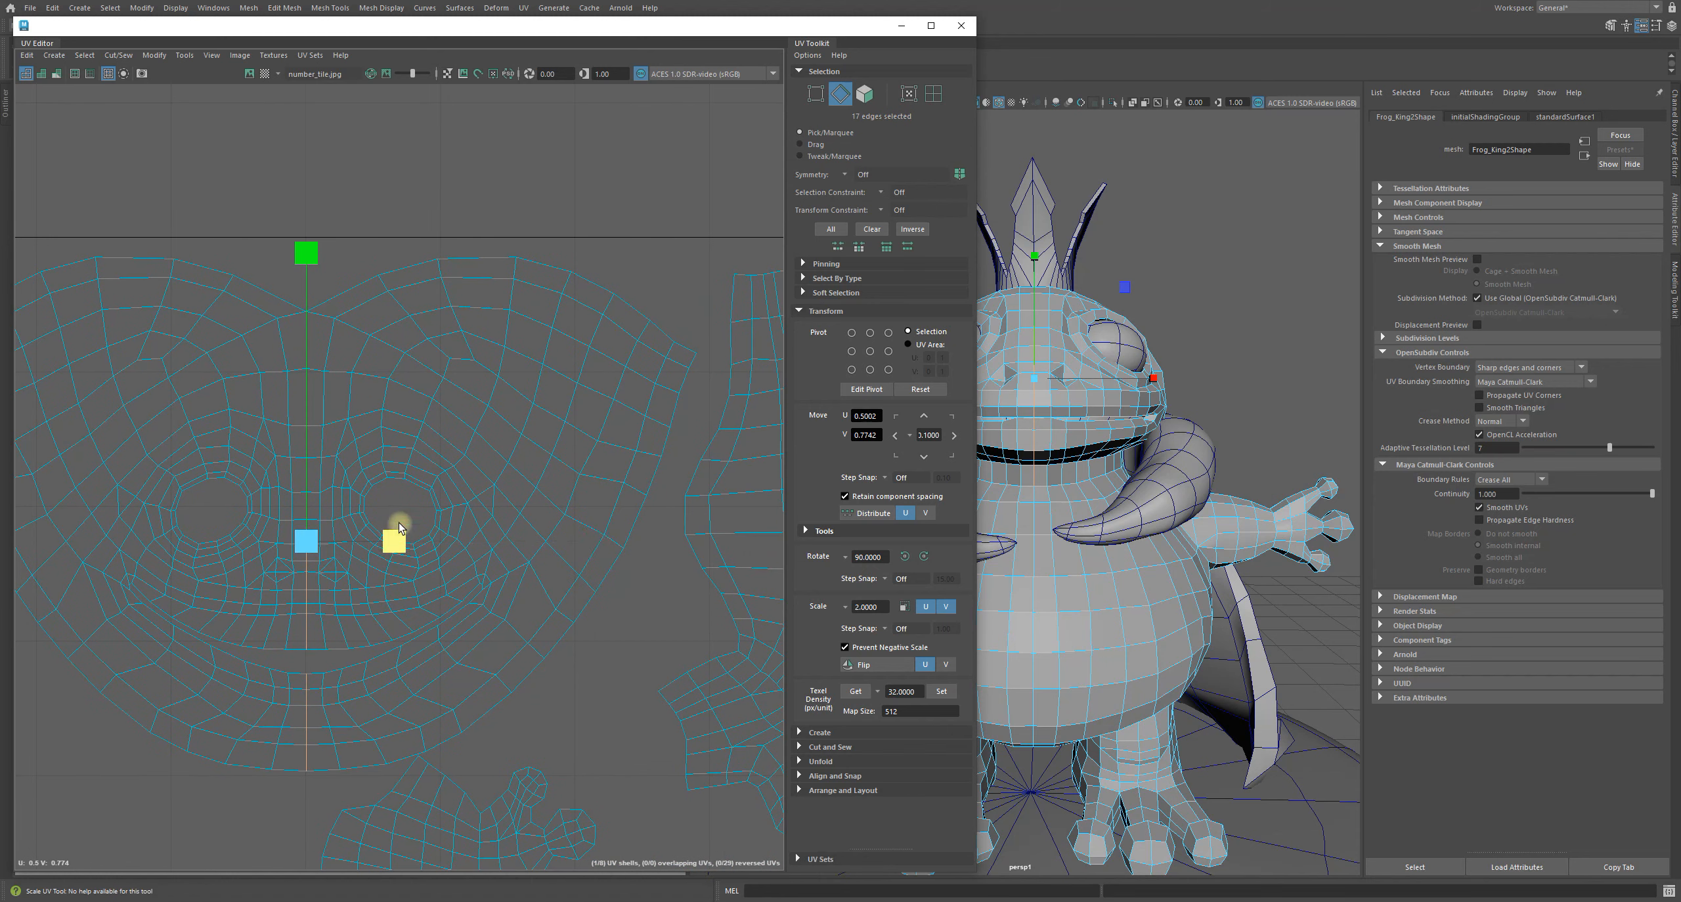
click(591, 723)
- Examine the symmetrized face shell up close and within the whole layout, ending in UV selection with nothing selected
alt+right_drag(589, 724, 98, 736)
alt+middle_drag(446, 742, 418, 374)
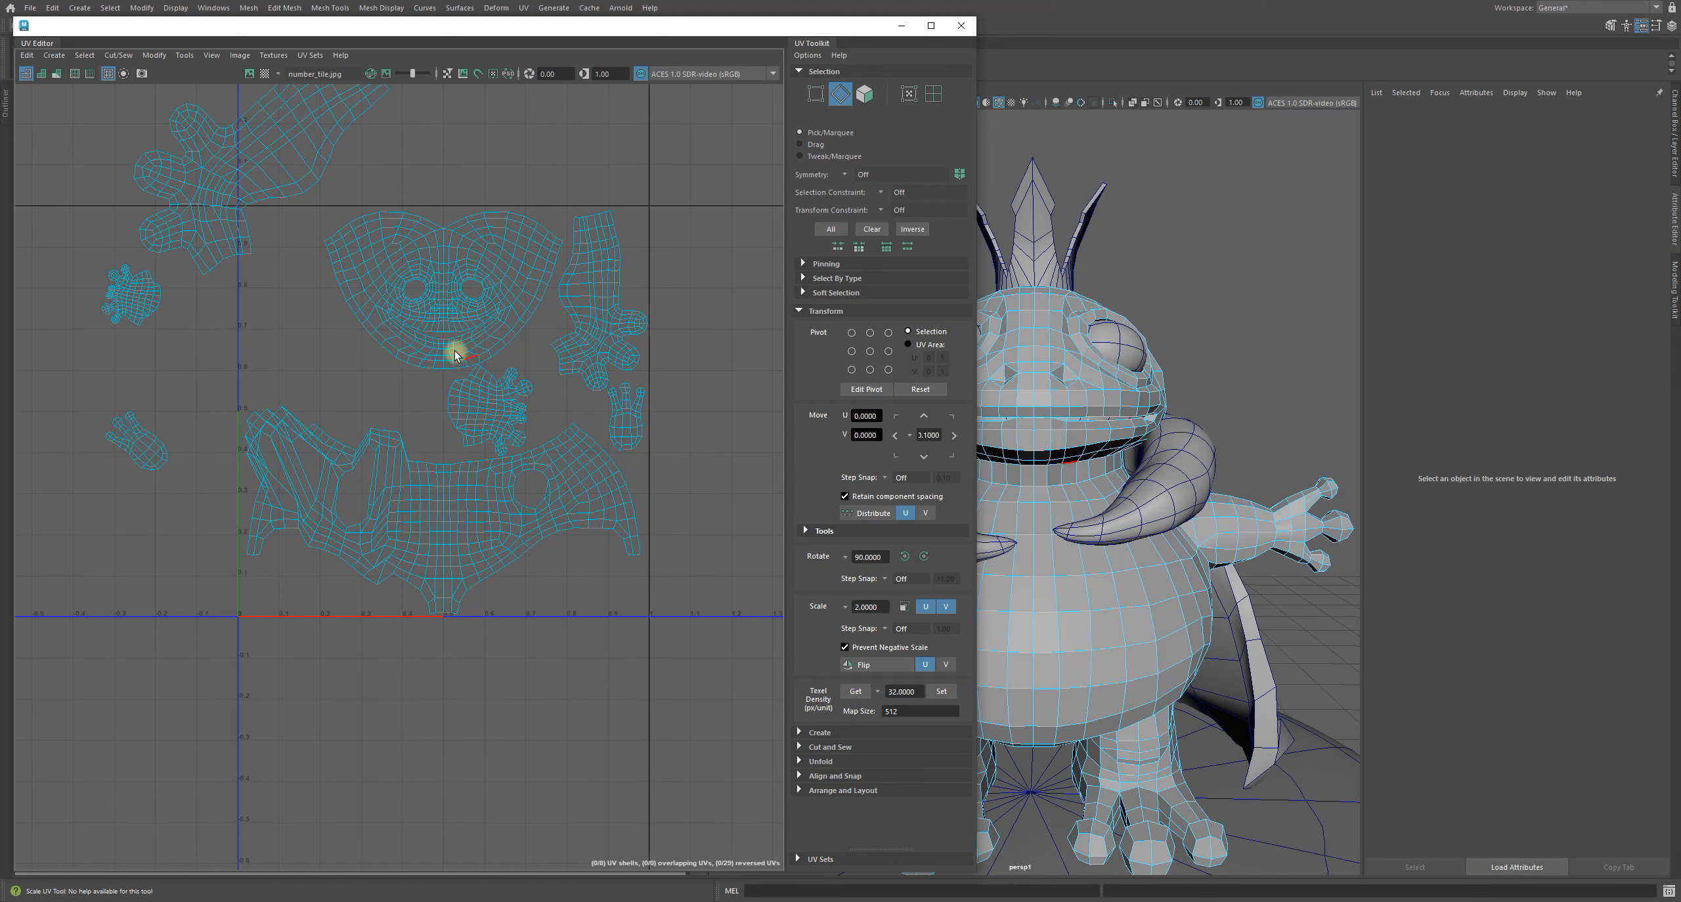
alt+right_drag(369, 226, 556, 368)
alt+middle_drag(494, 366, 407, 354)
alt+right_drag(396, 278, 728, 461)
alt+middle_drag(522, 496, 542, 531)
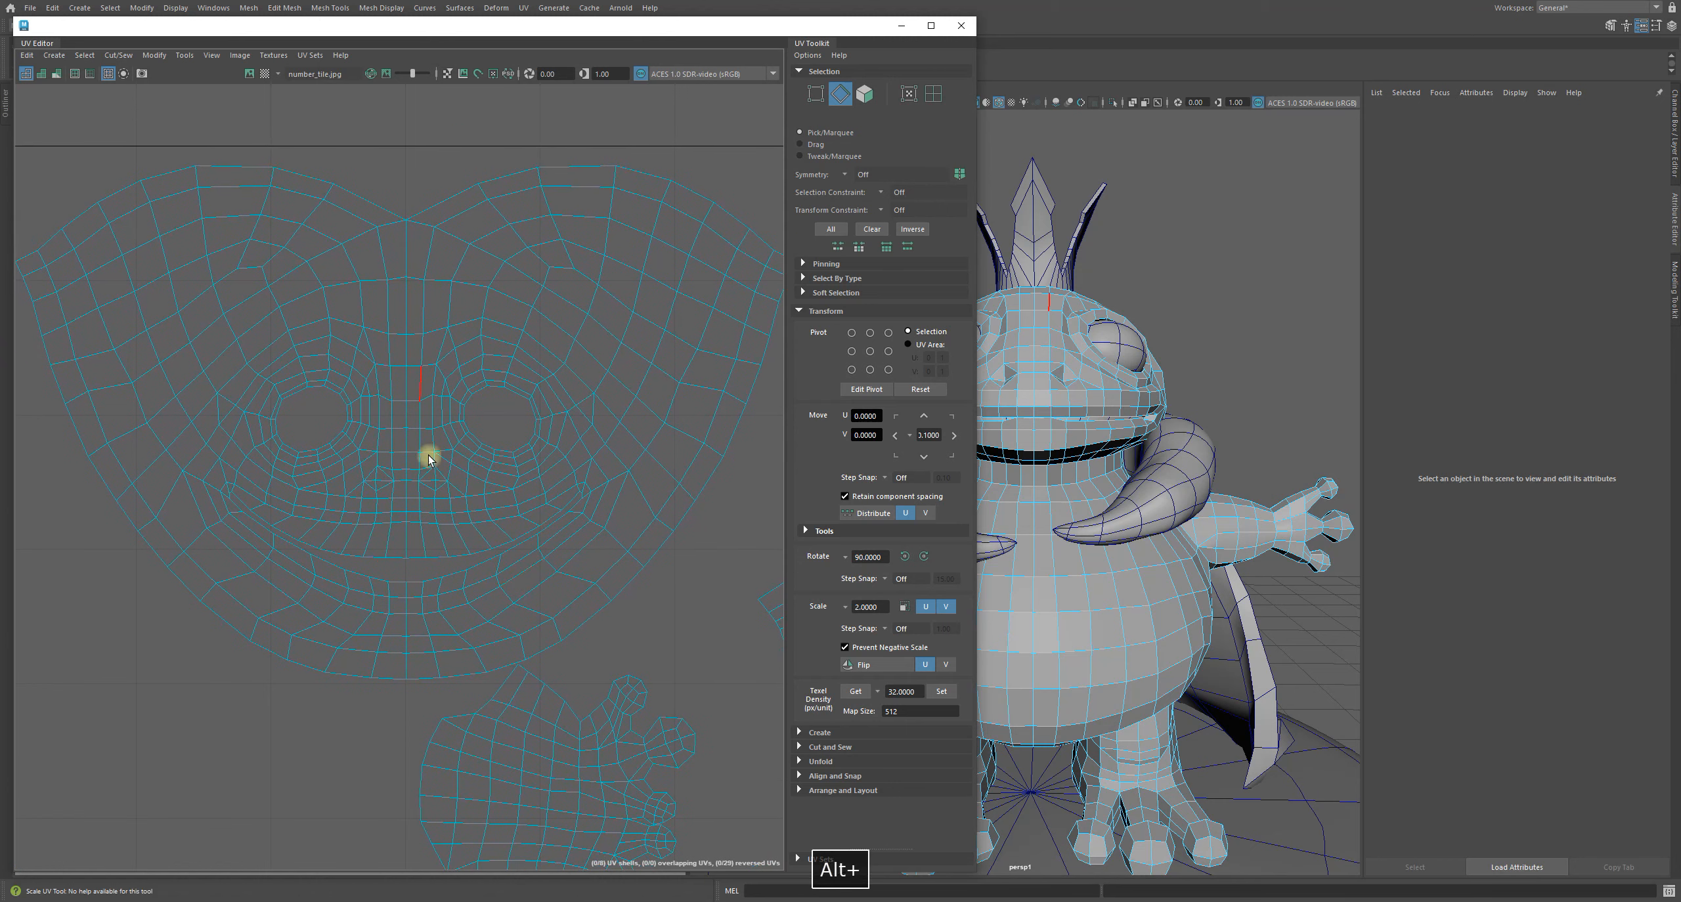
alt+right_drag(569, 659, 178, 650)
alt+middle_drag(520, 624, 543, 310)
right_drag(544, 293, 780, 270)
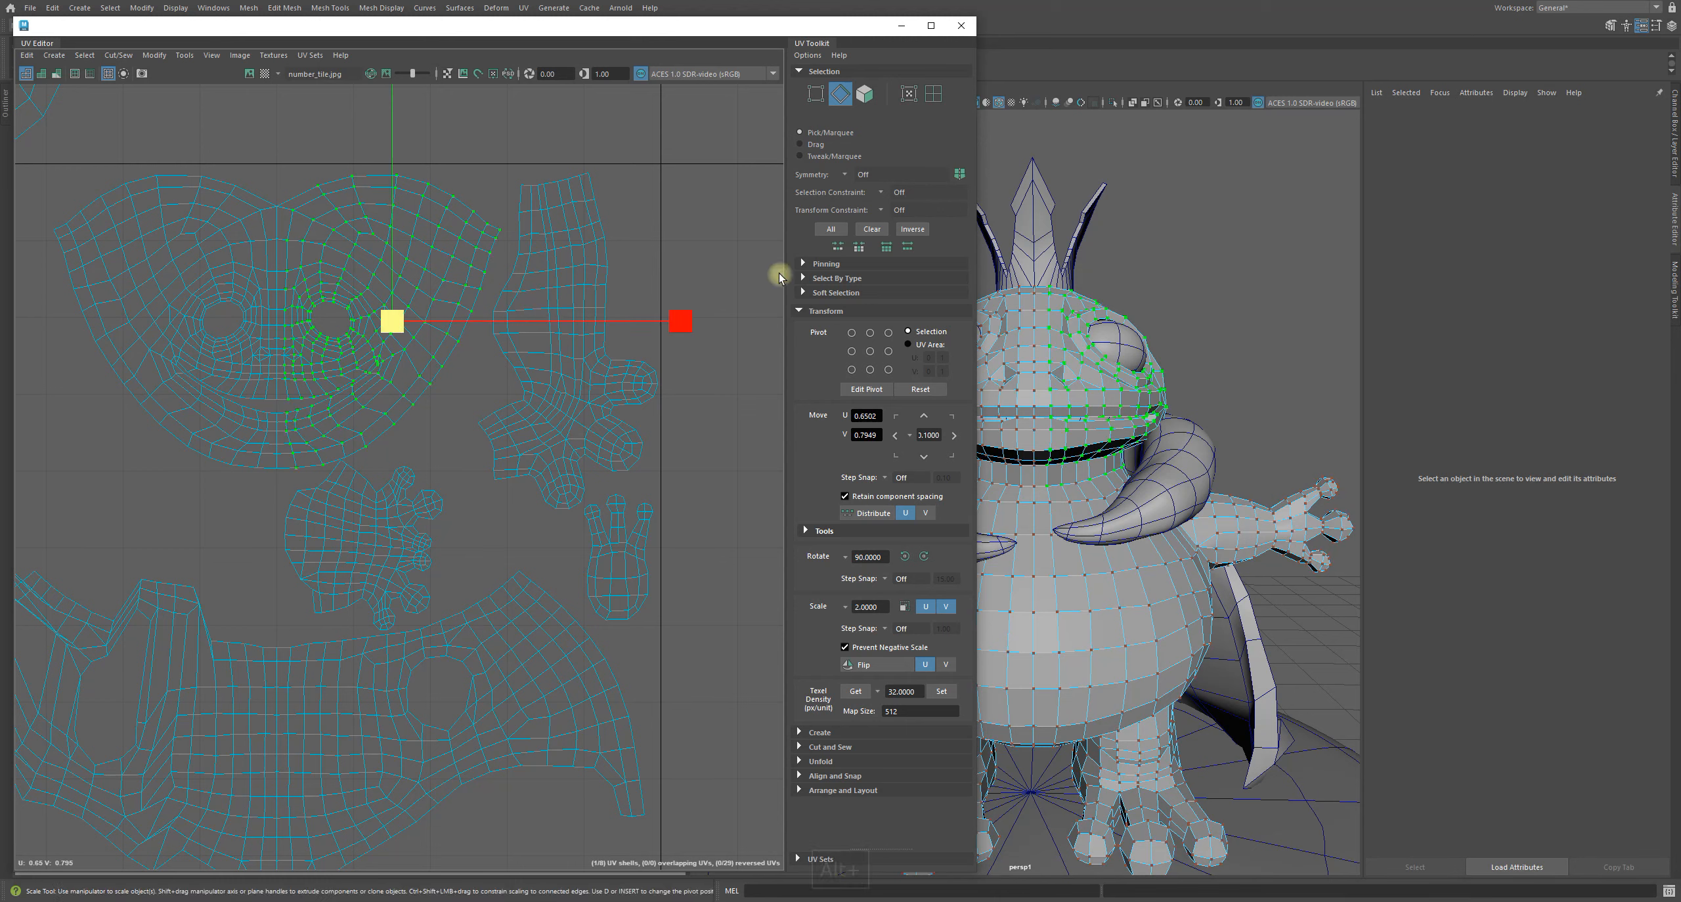
click(655, 235)
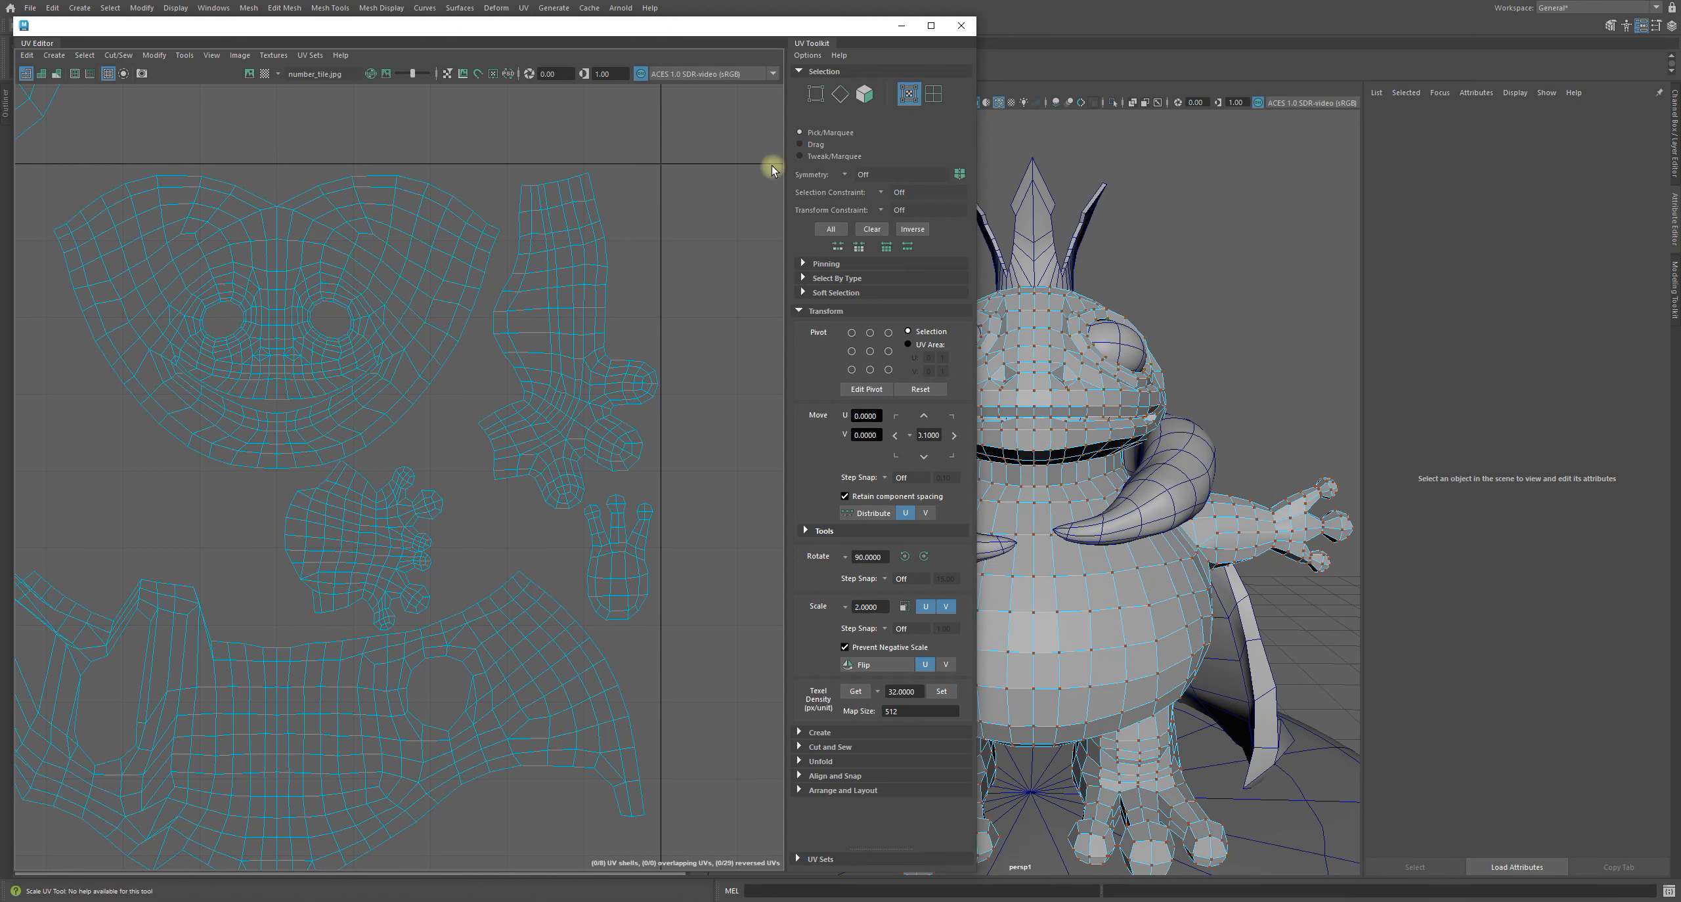
- Select the whole leg shell in UV shell selection, uncover the main toolbar above the UV Editor and activate the Move tool
click(934, 94)
click(557, 306)
alt+middle_drag(682, 529, 586, 550)
alt+right_drag(586, 550, 235, 574)
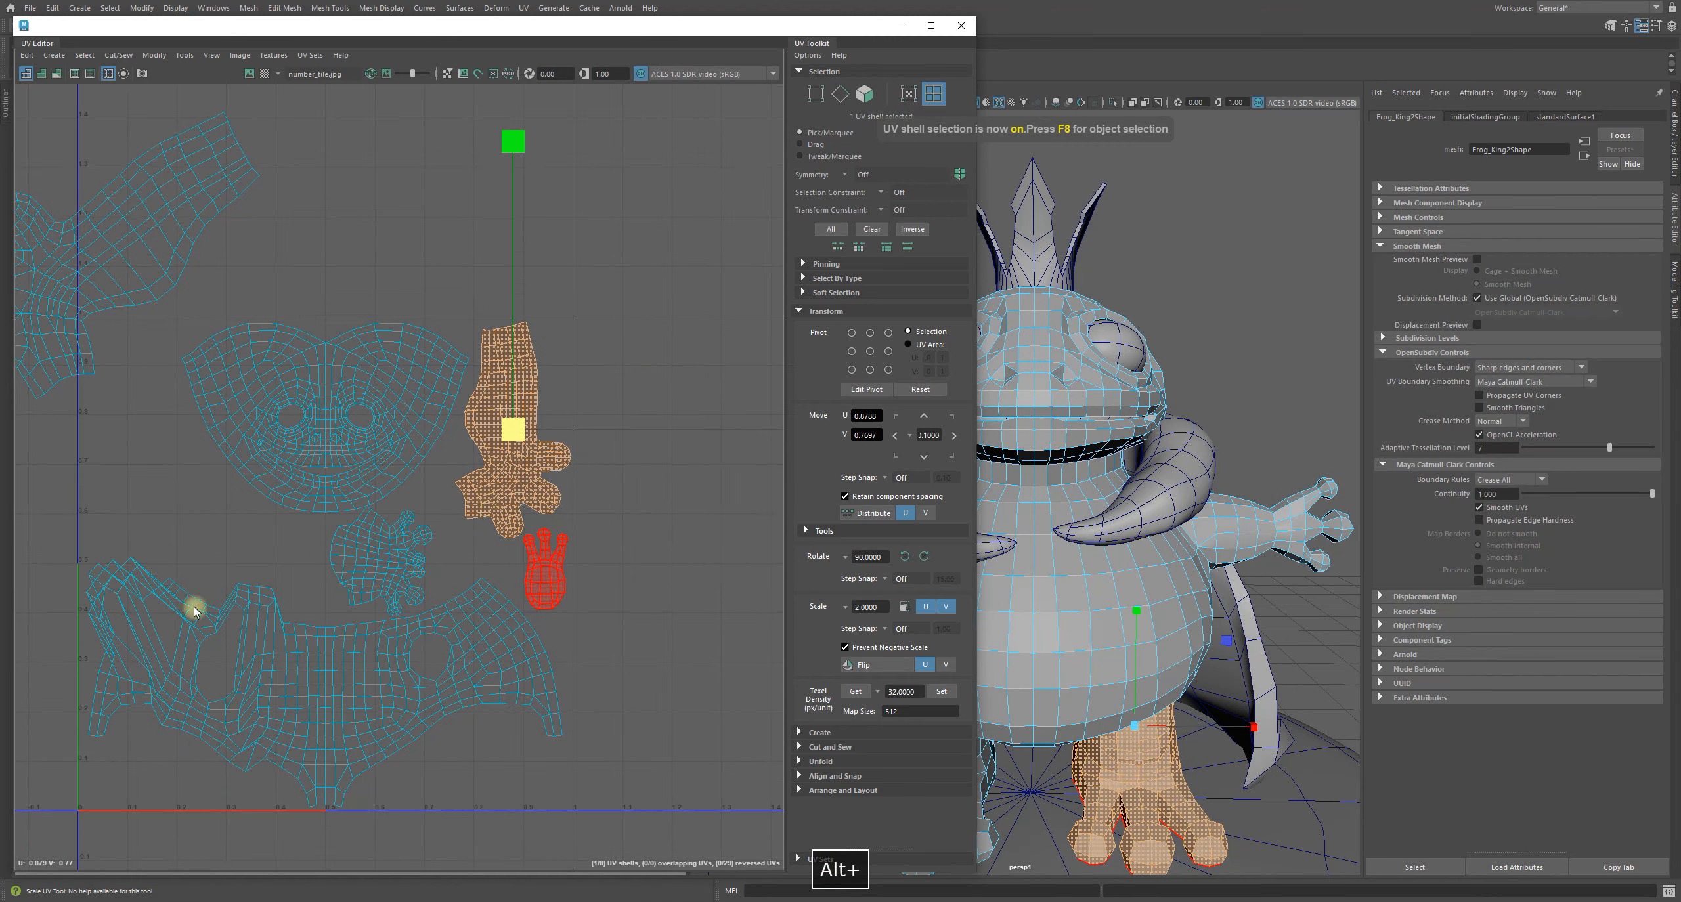
alt+middle_drag(195, 608, 506, 582)
alt+right_drag(506, 582, 150, 555)
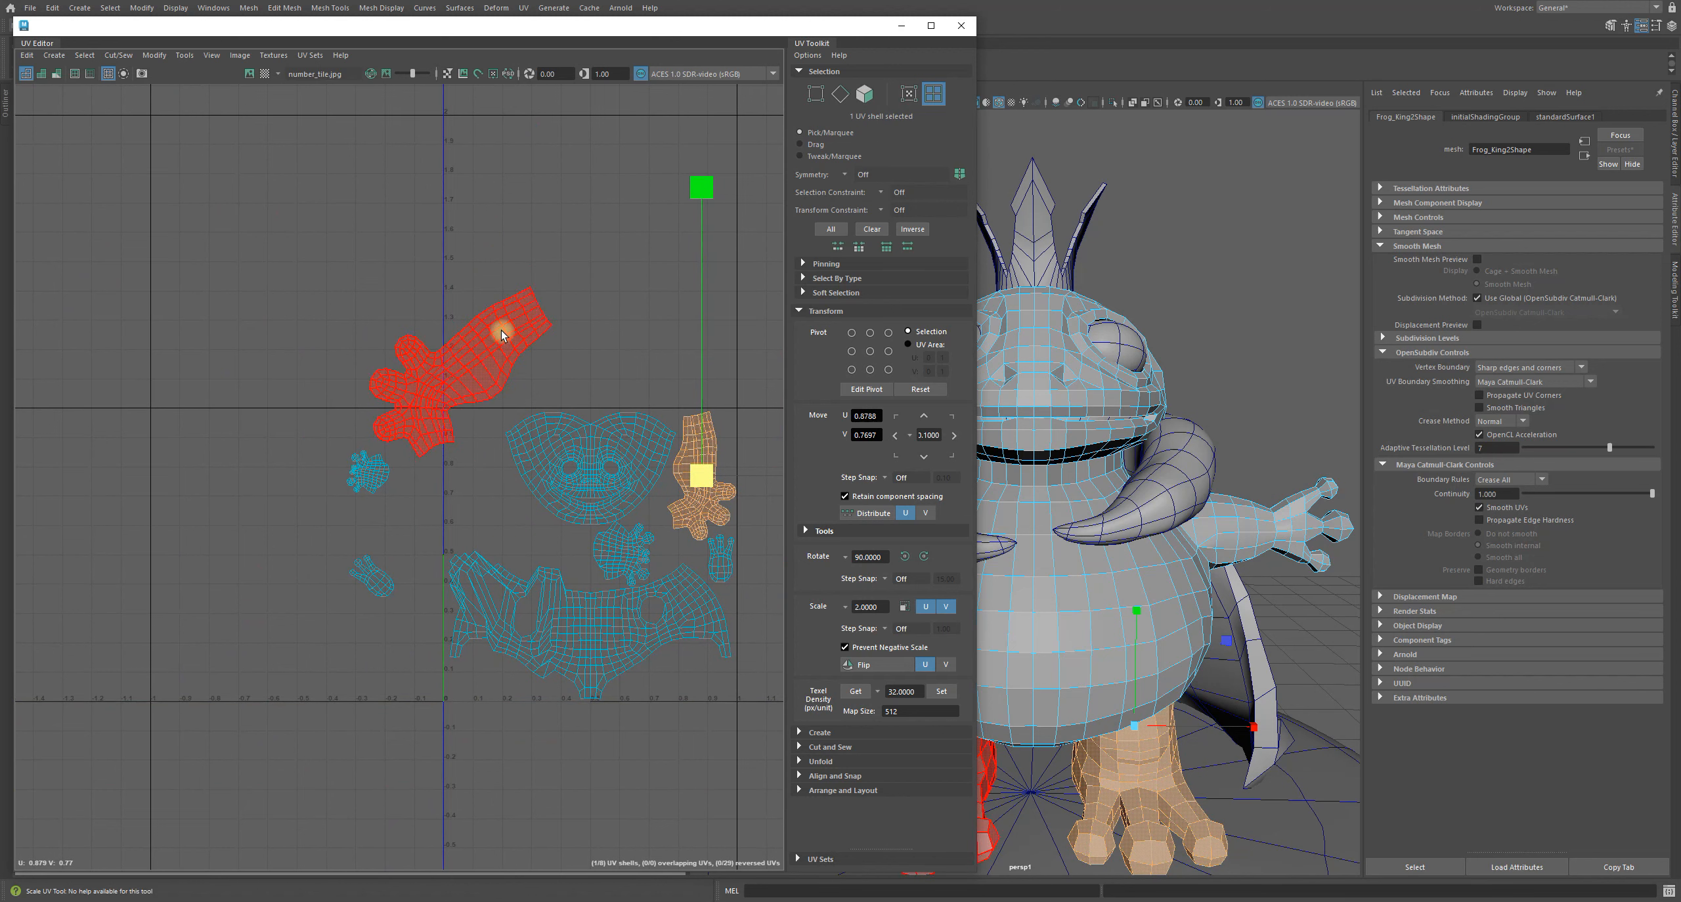
alt+middle_drag(644, 618, 439, 598)
alt+right_drag(450, 519, 726, 74)
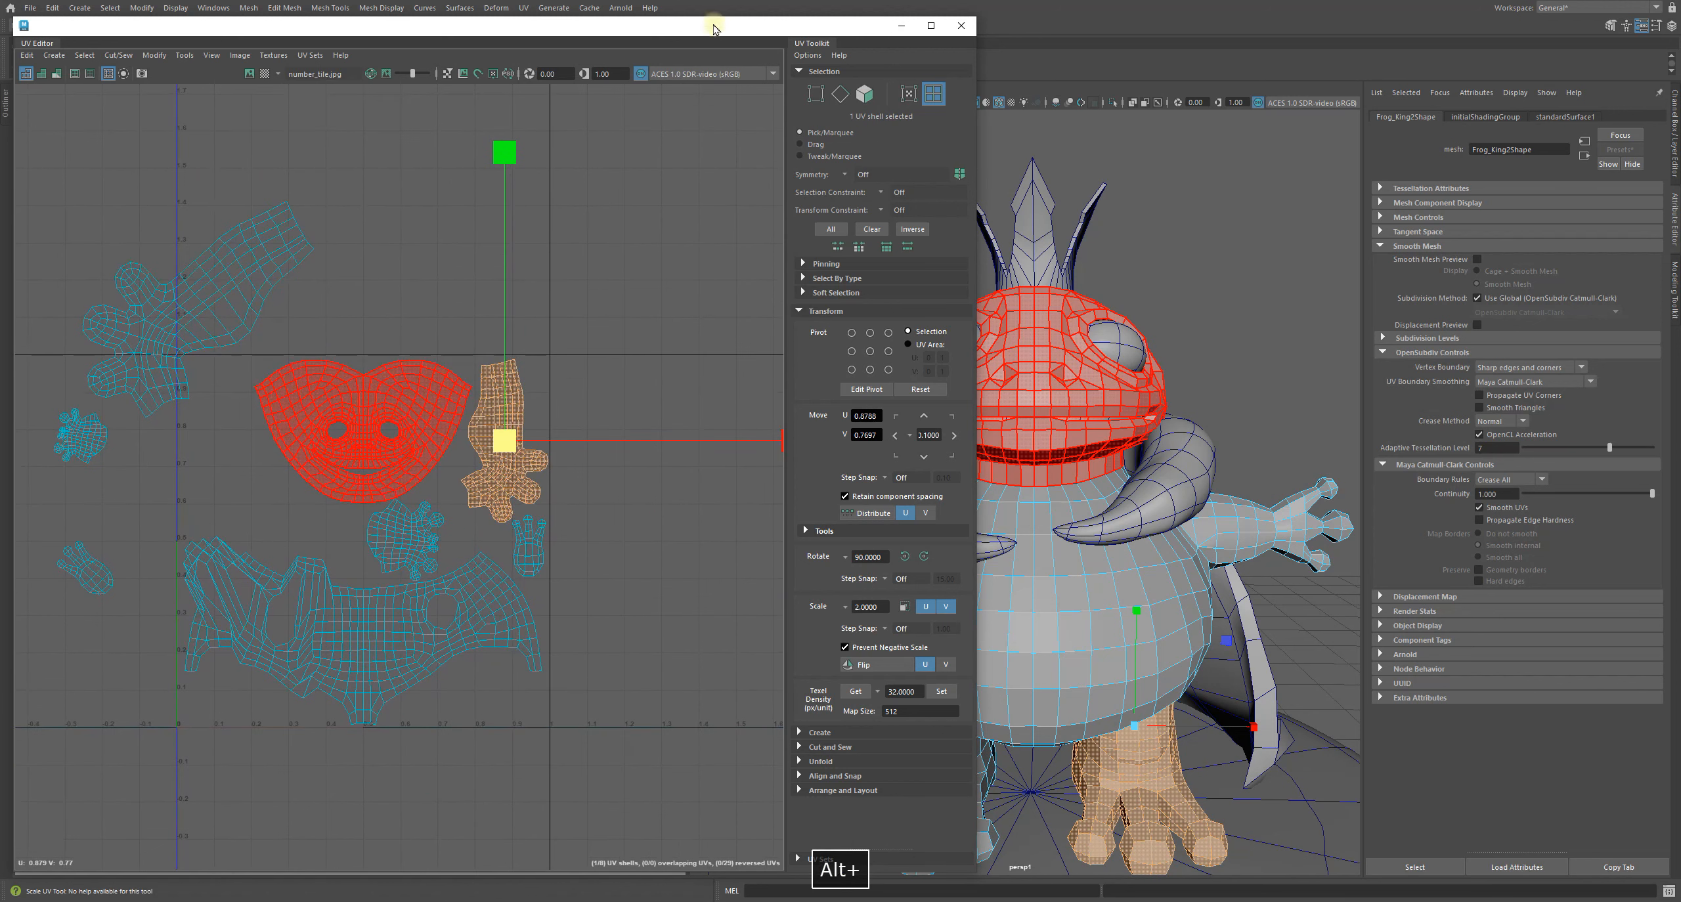
drag(715, 29, 715, 63)
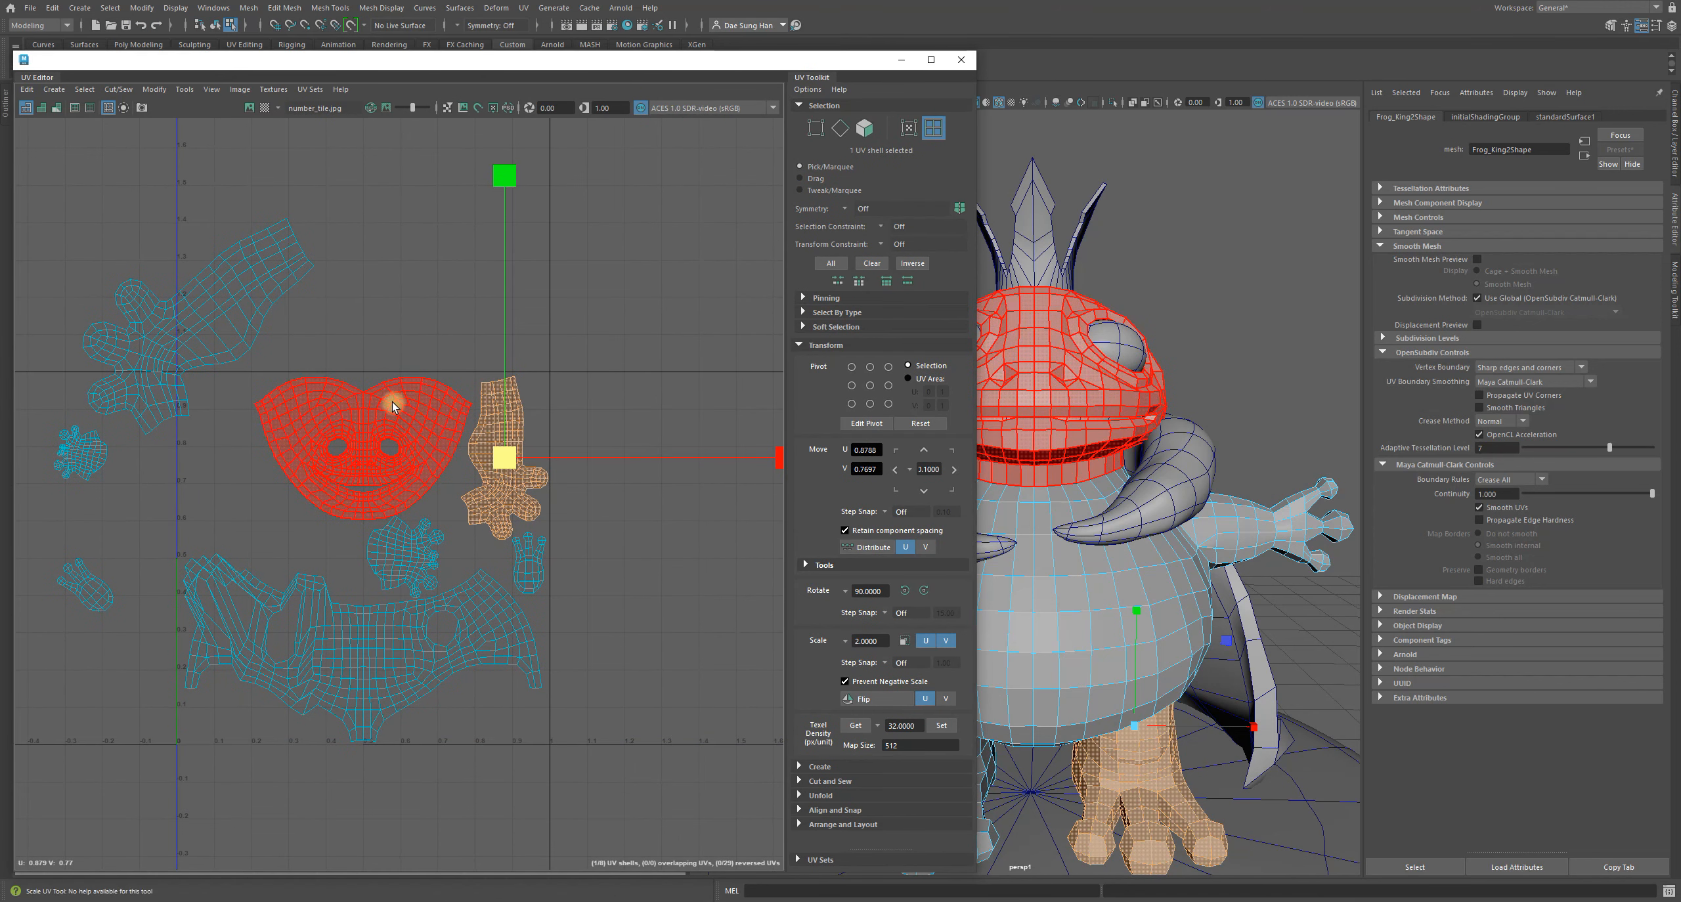
key(w)
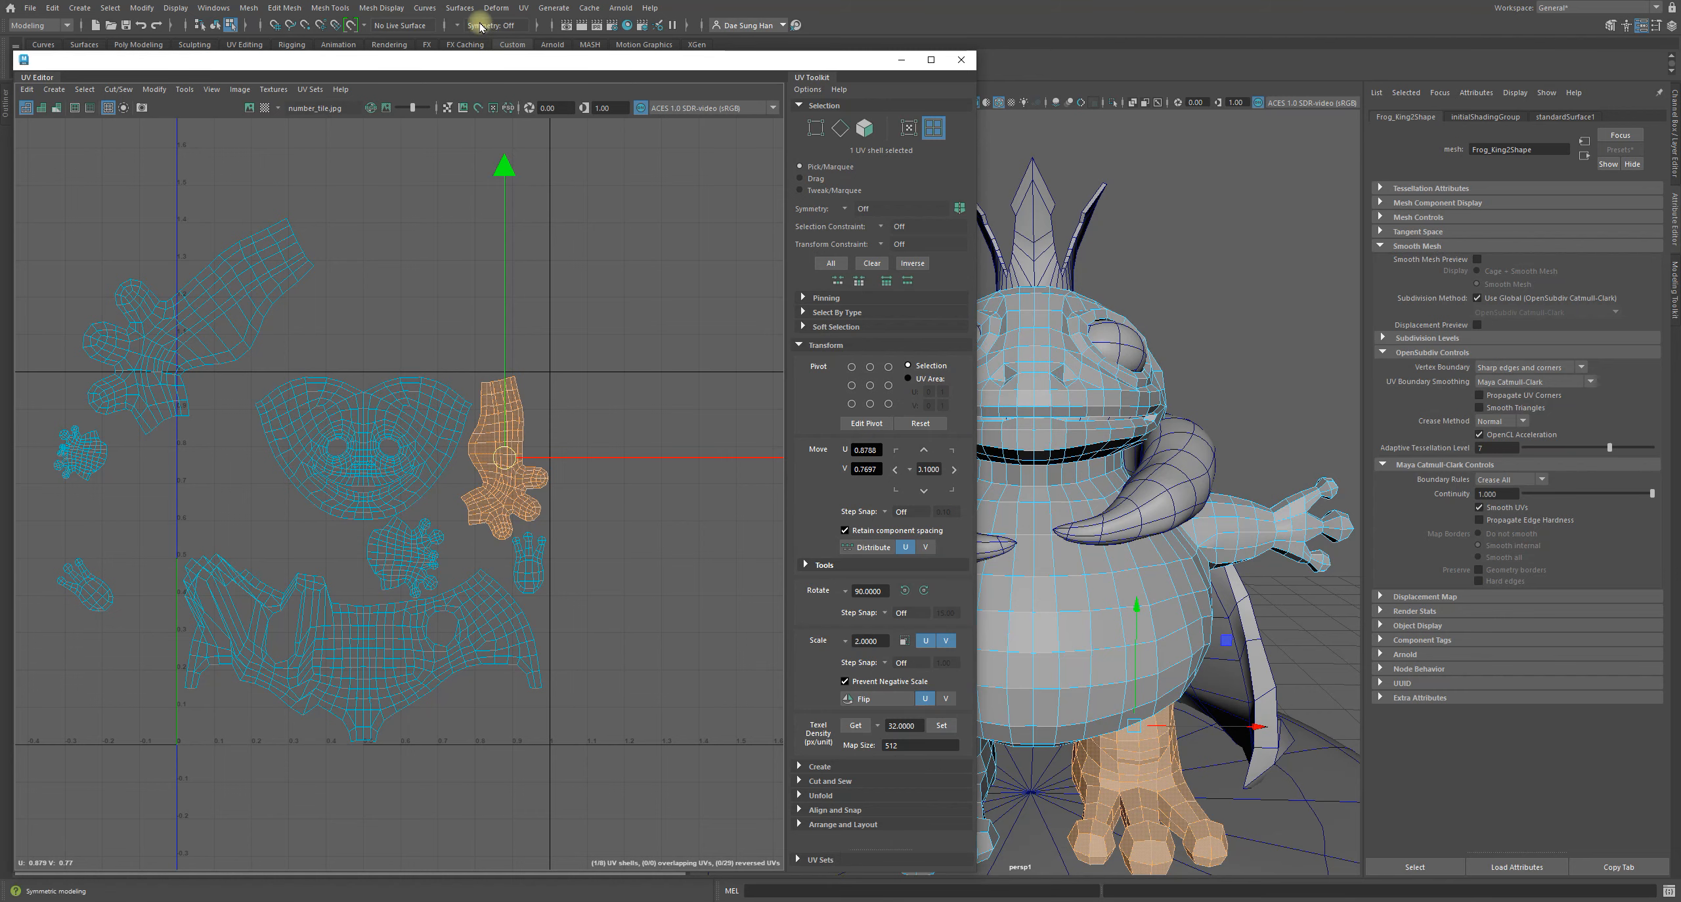
alt+right_drag(289, 417, 640, 558)
alt+middle_drag(640, 558, 258, 448)
alt+middle_drag(404, 436, 557, 473)
alt+right_drag(711, 492, 545, 60)
alt+right_drag(641, 580, 567, 560)
alt+middle_drag(555, 510, 470, 497)
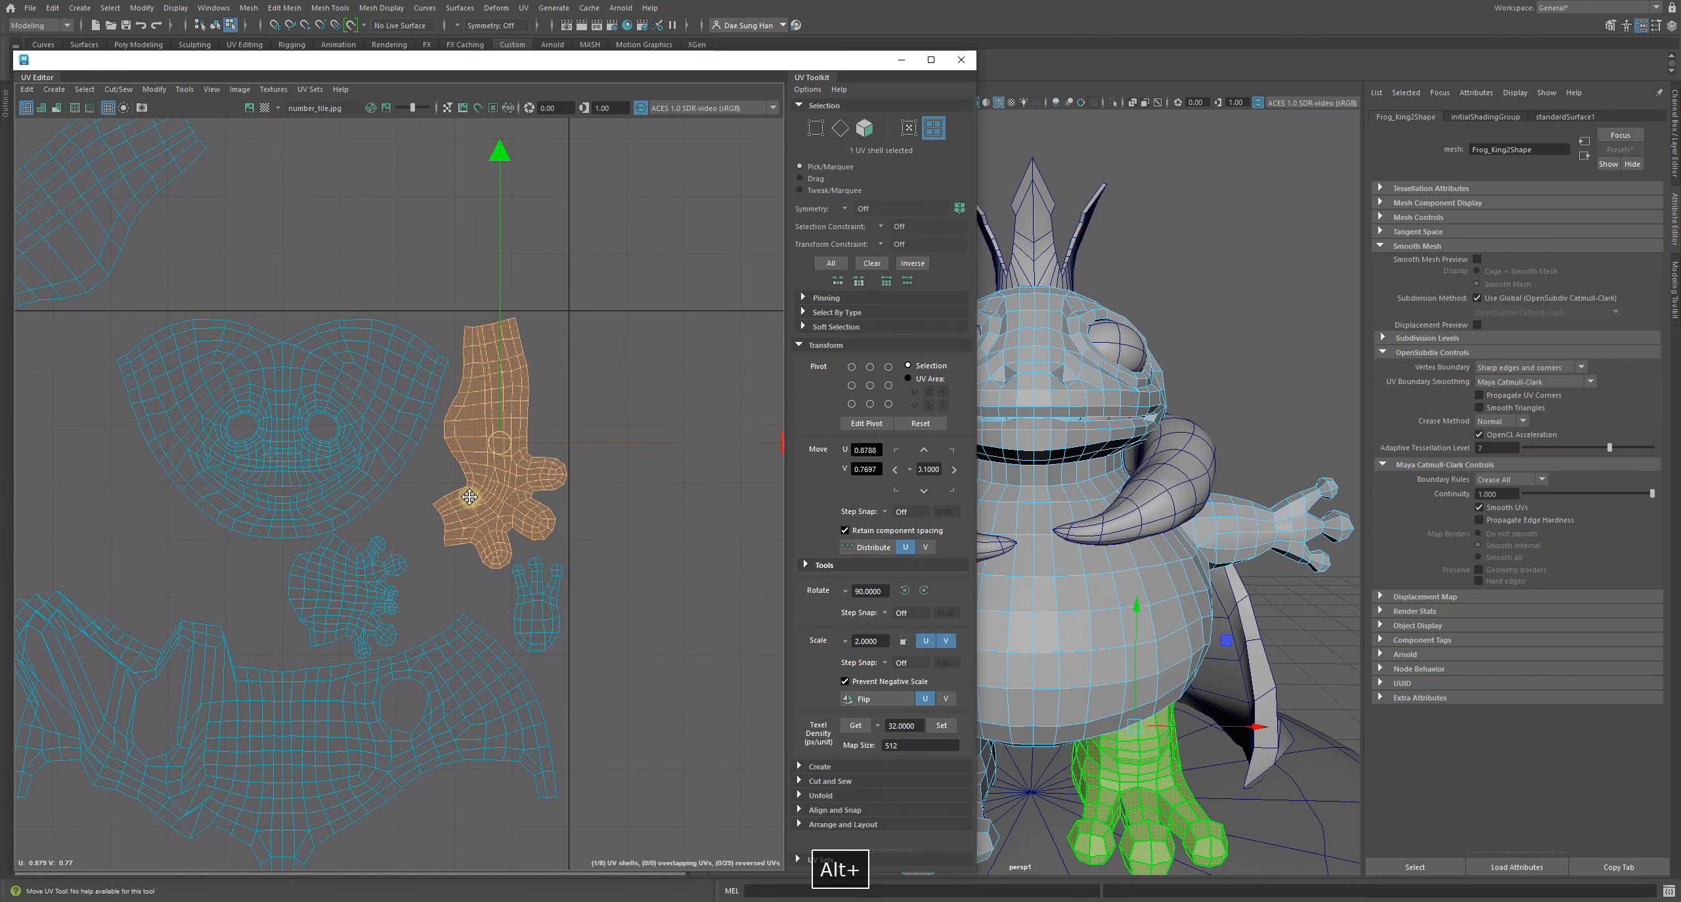
alt+right_drag(543, 480, 442, 503)
alt+middle_drag(443, 502, 387, 454)
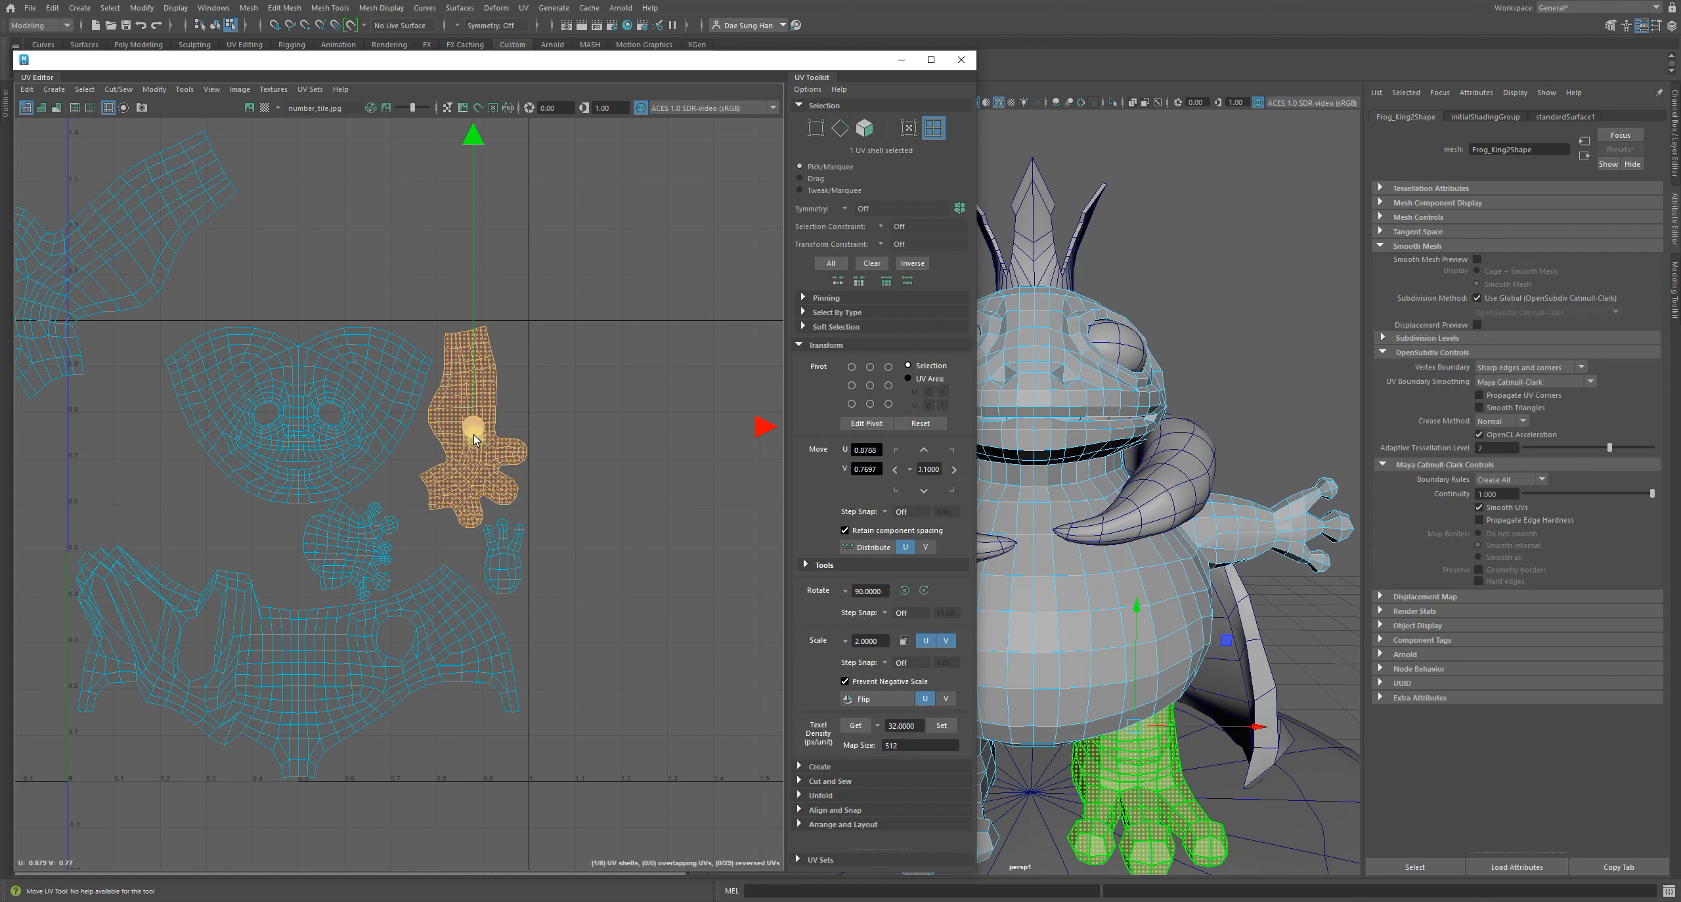
- Clear the leg shell selection and select the vertices in the middle of the leg shell in vertex selection
click(563, 379)
right_drag(465, 391, 535, 356)
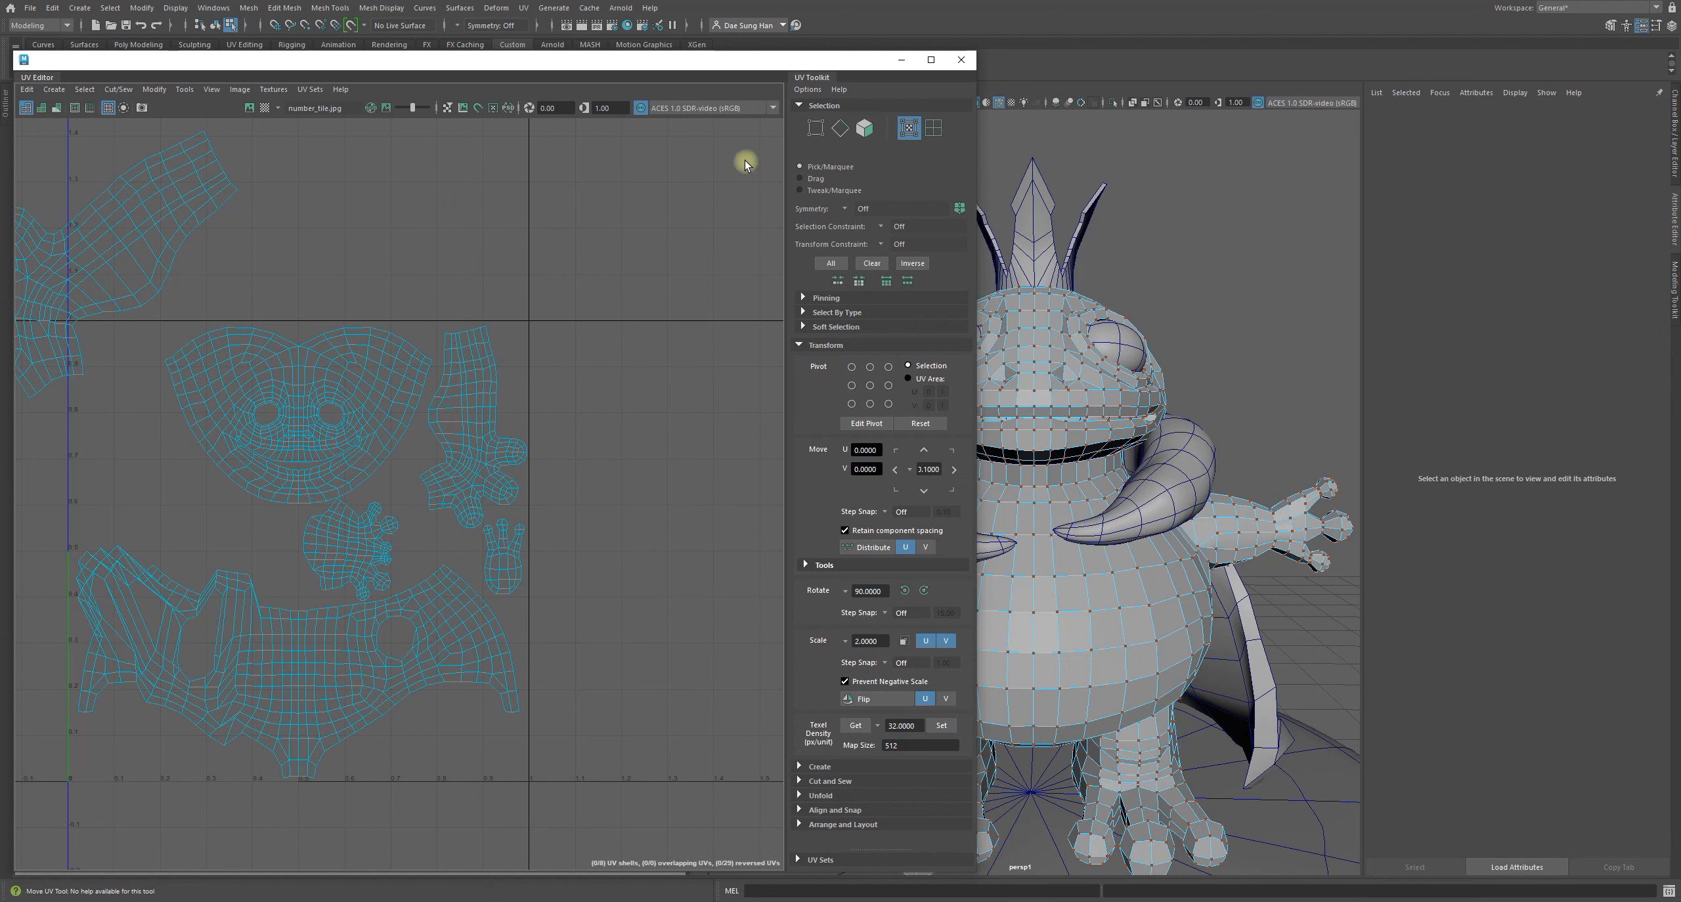
key(F9)
drag(455, 350, 547, 477)
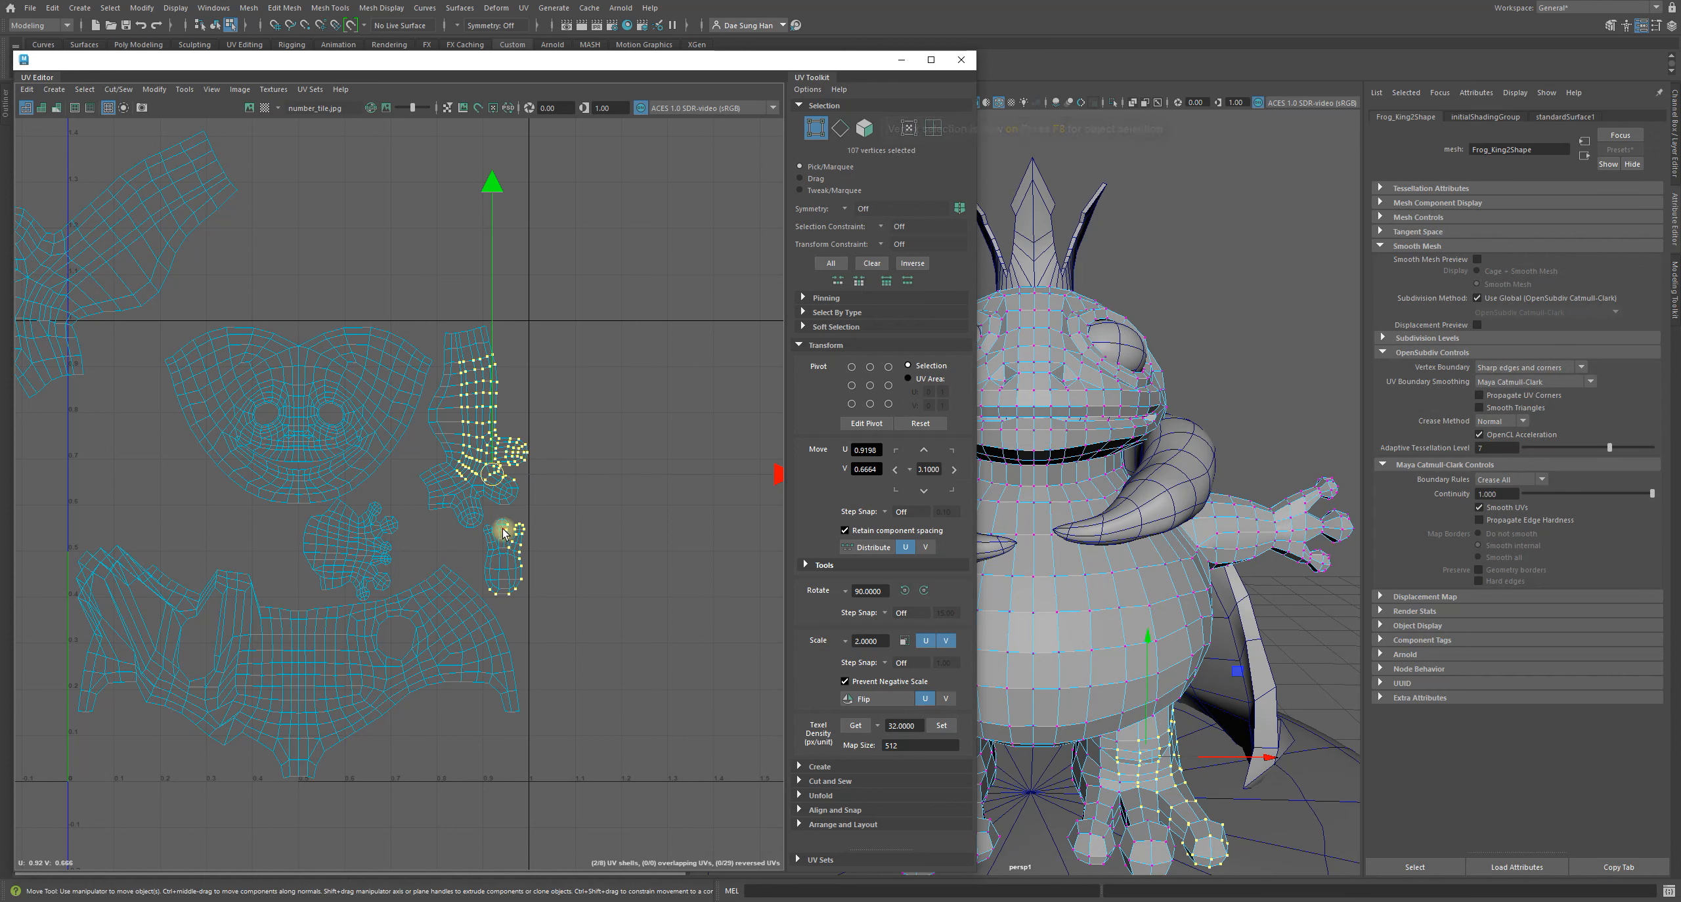
click(503, 425)
drag(457, 386, 484, 488)
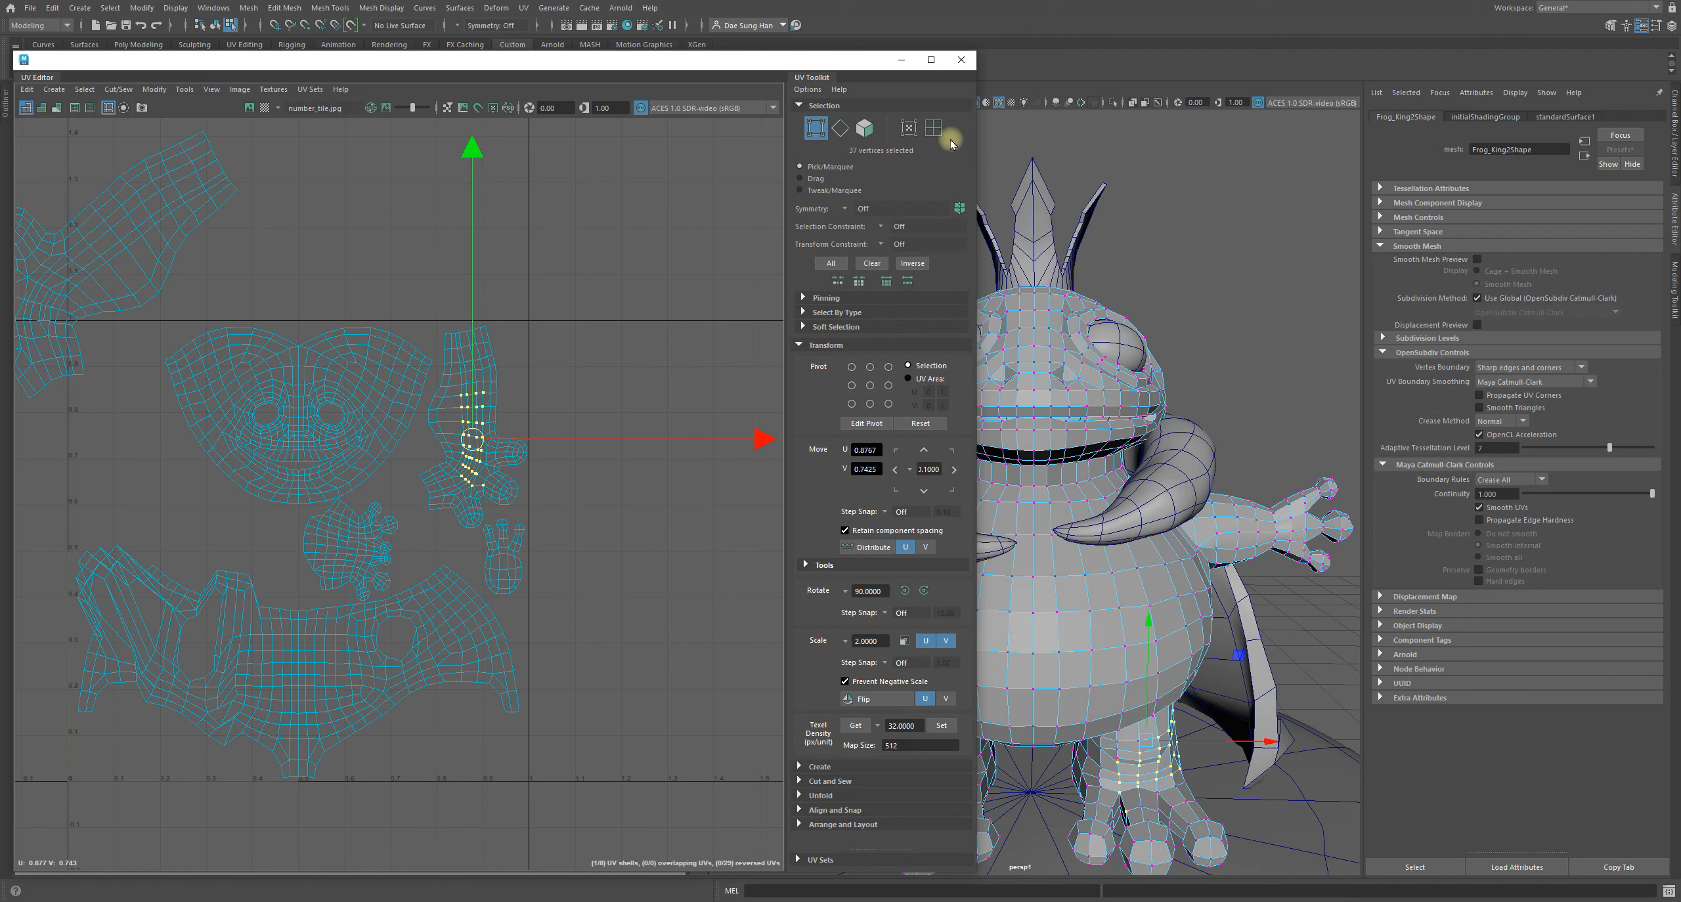
- Switch to UV shell selection, pick the leg shell and clear the selection
click(933, 130)
click(480, 441)
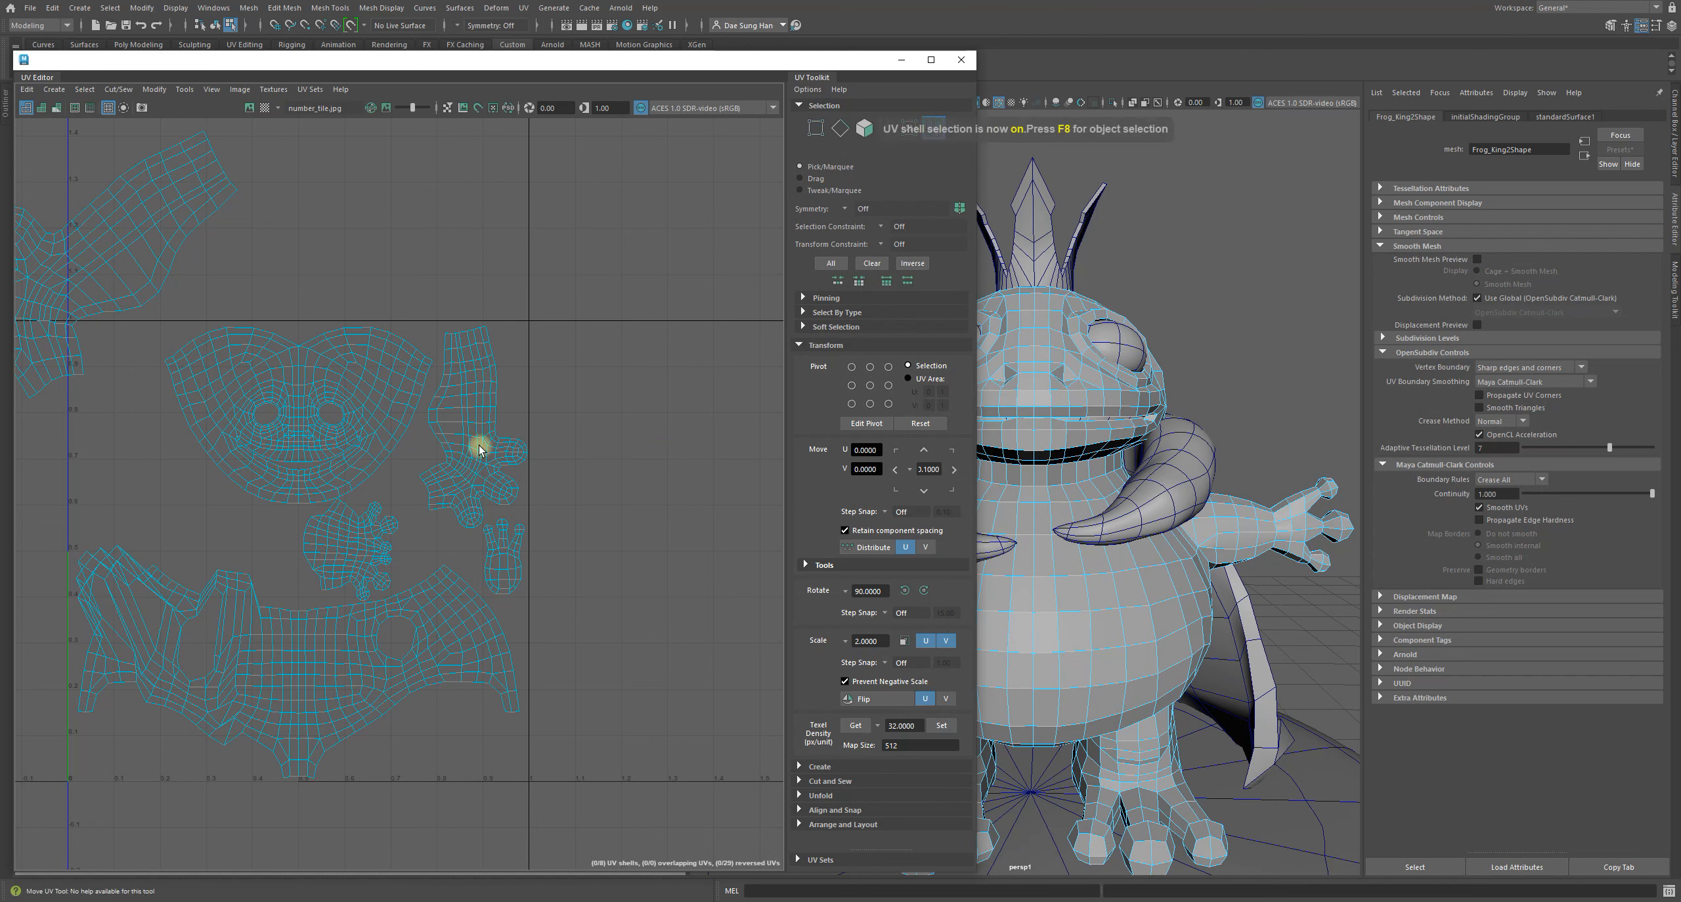
click(604, 347)
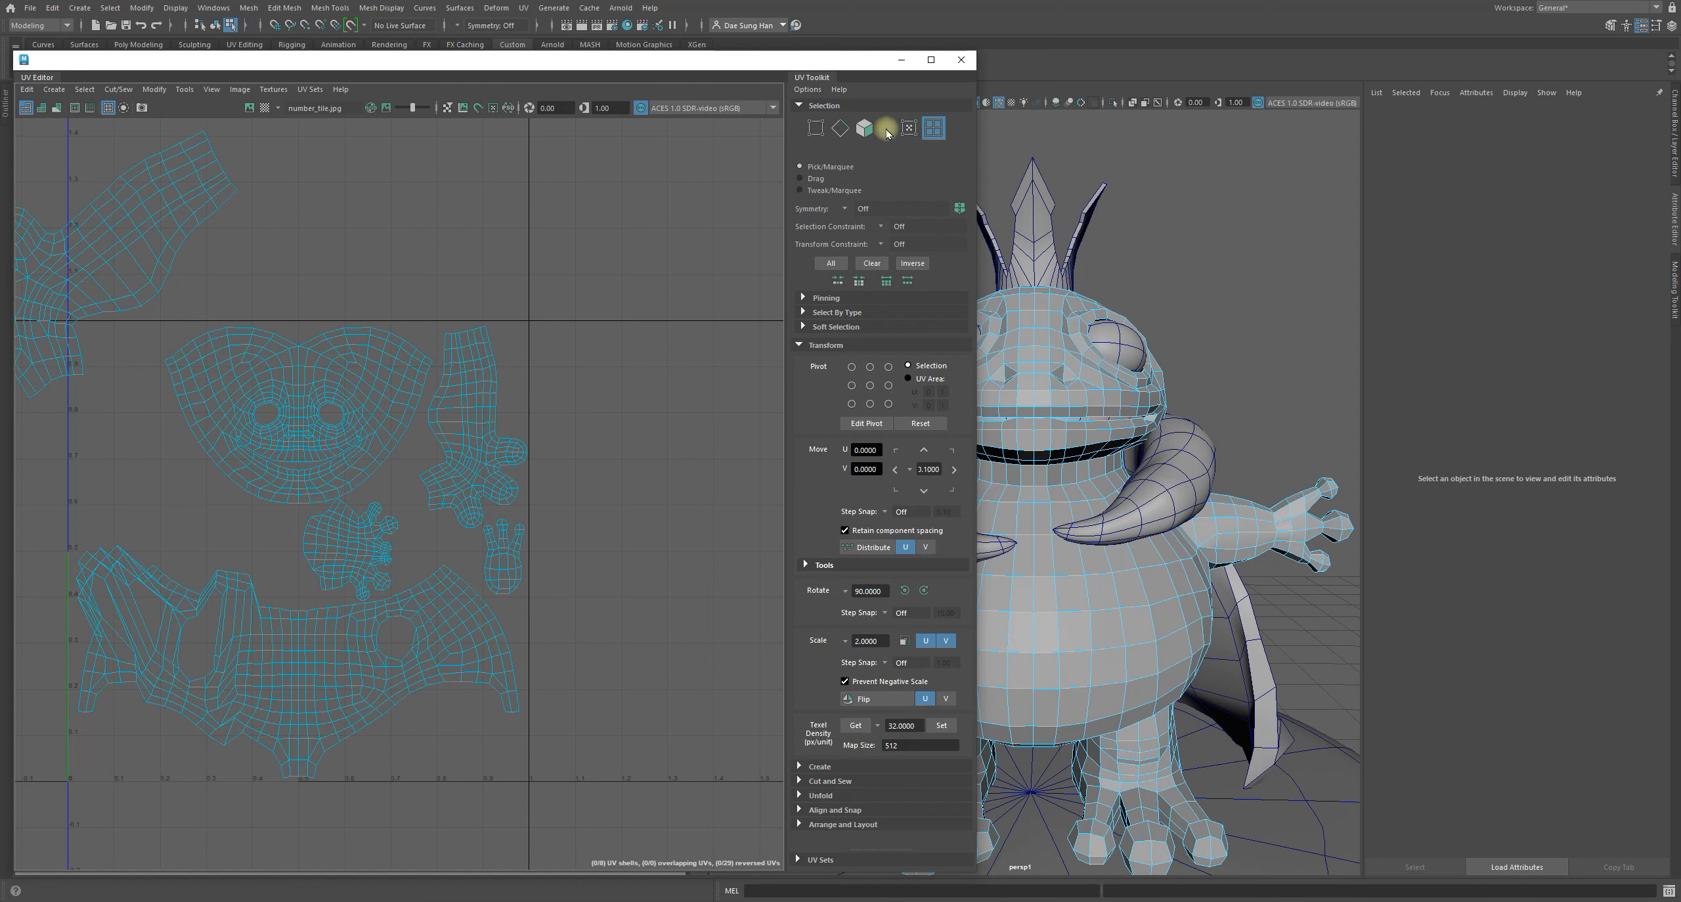
- Select a small group of leg-shell UVs in UV selection and look through the available component modes and UV commands
click(908, 129)
double_click(464, 407)
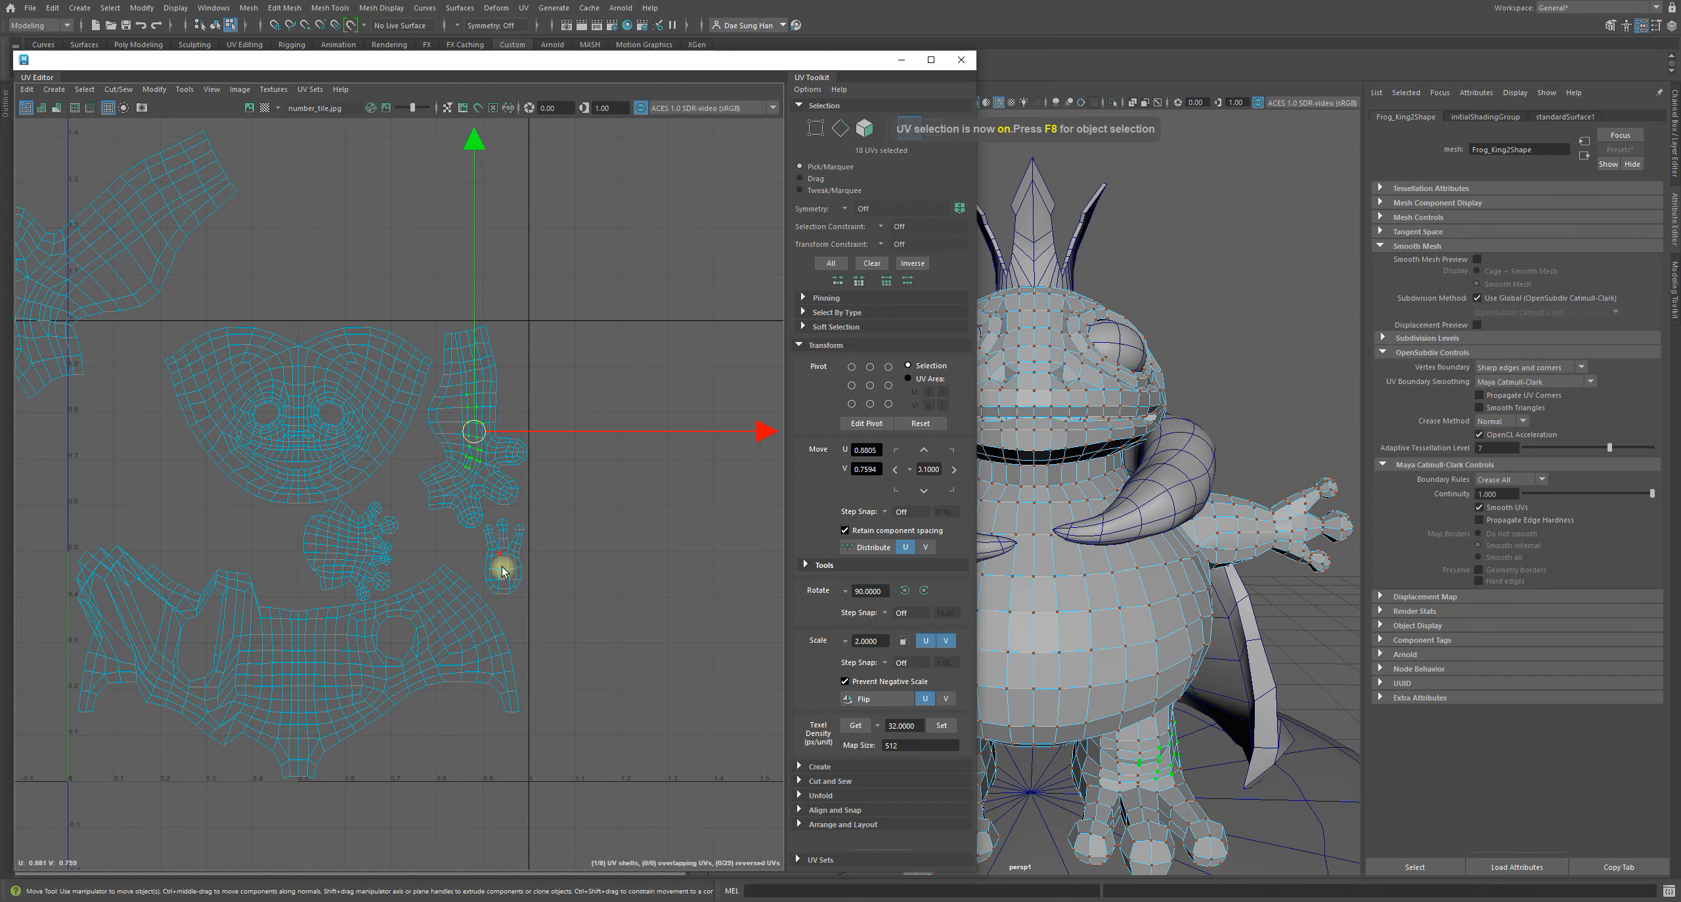
shift+right_click(546, 368)
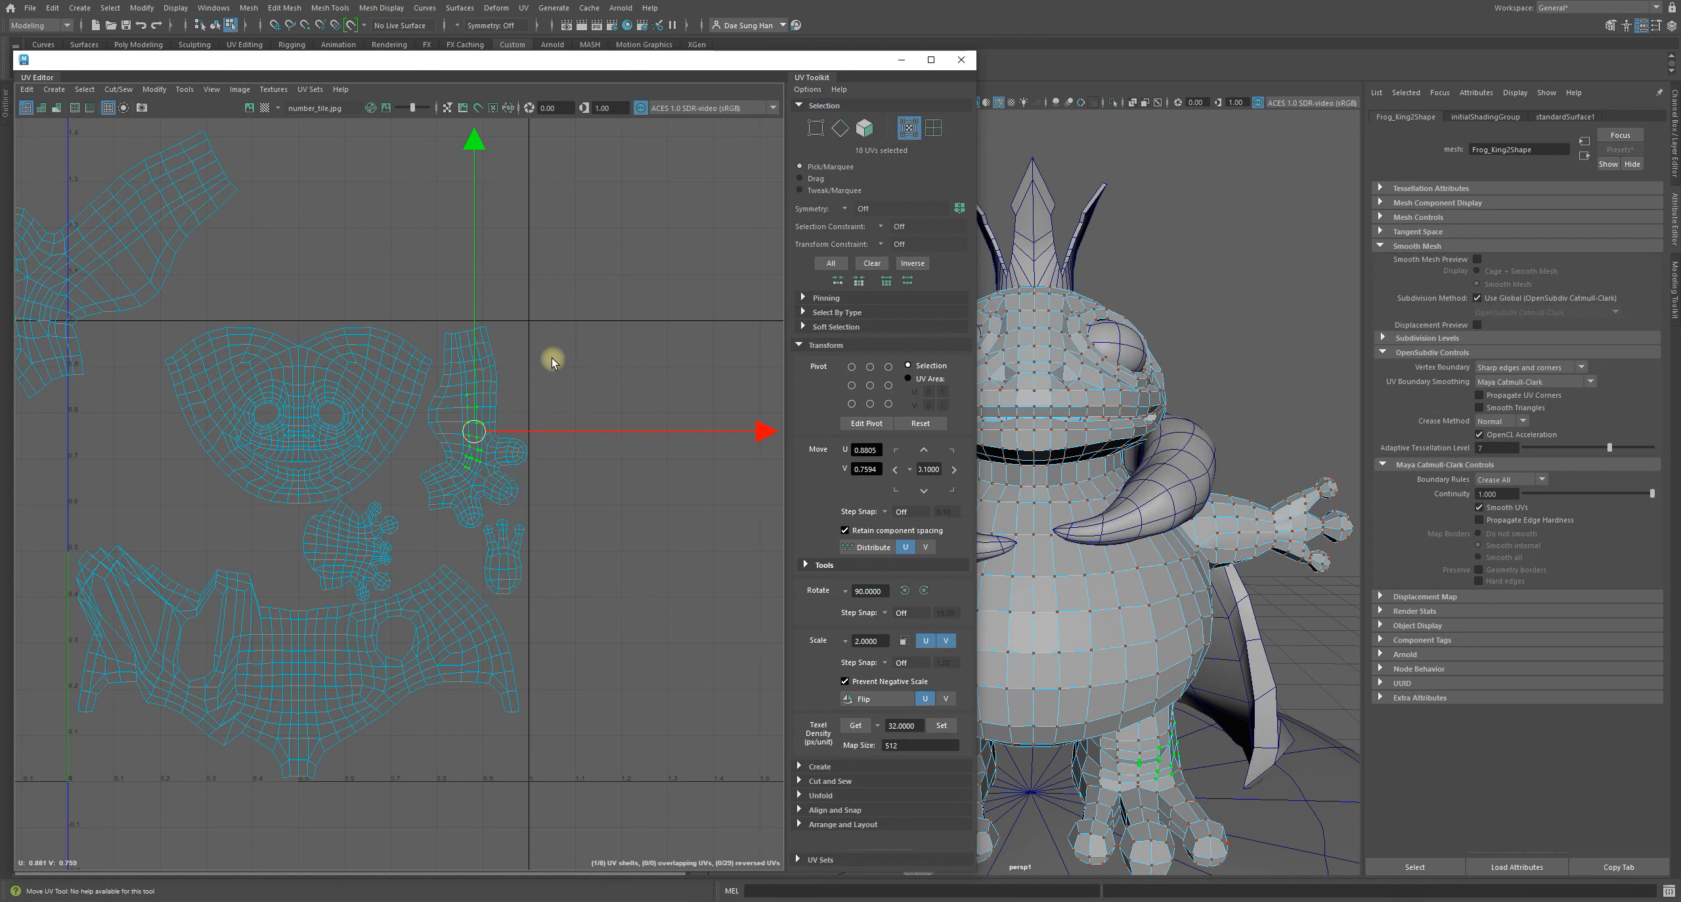
right_click(552, 360)
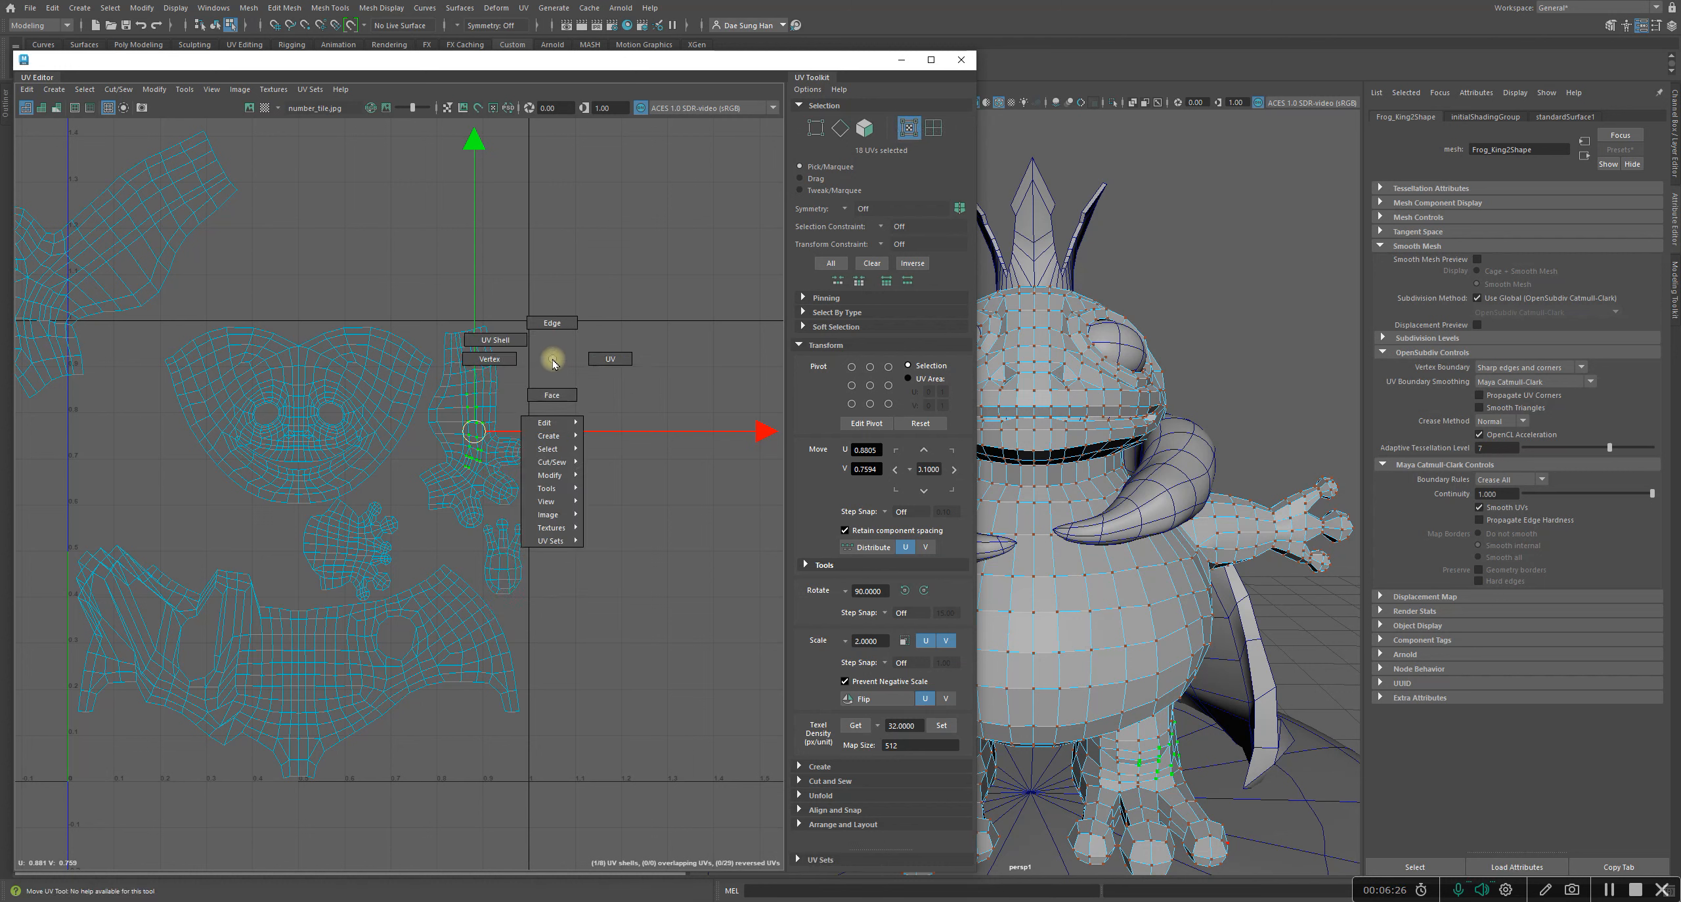
shift+right_click(559, 362)
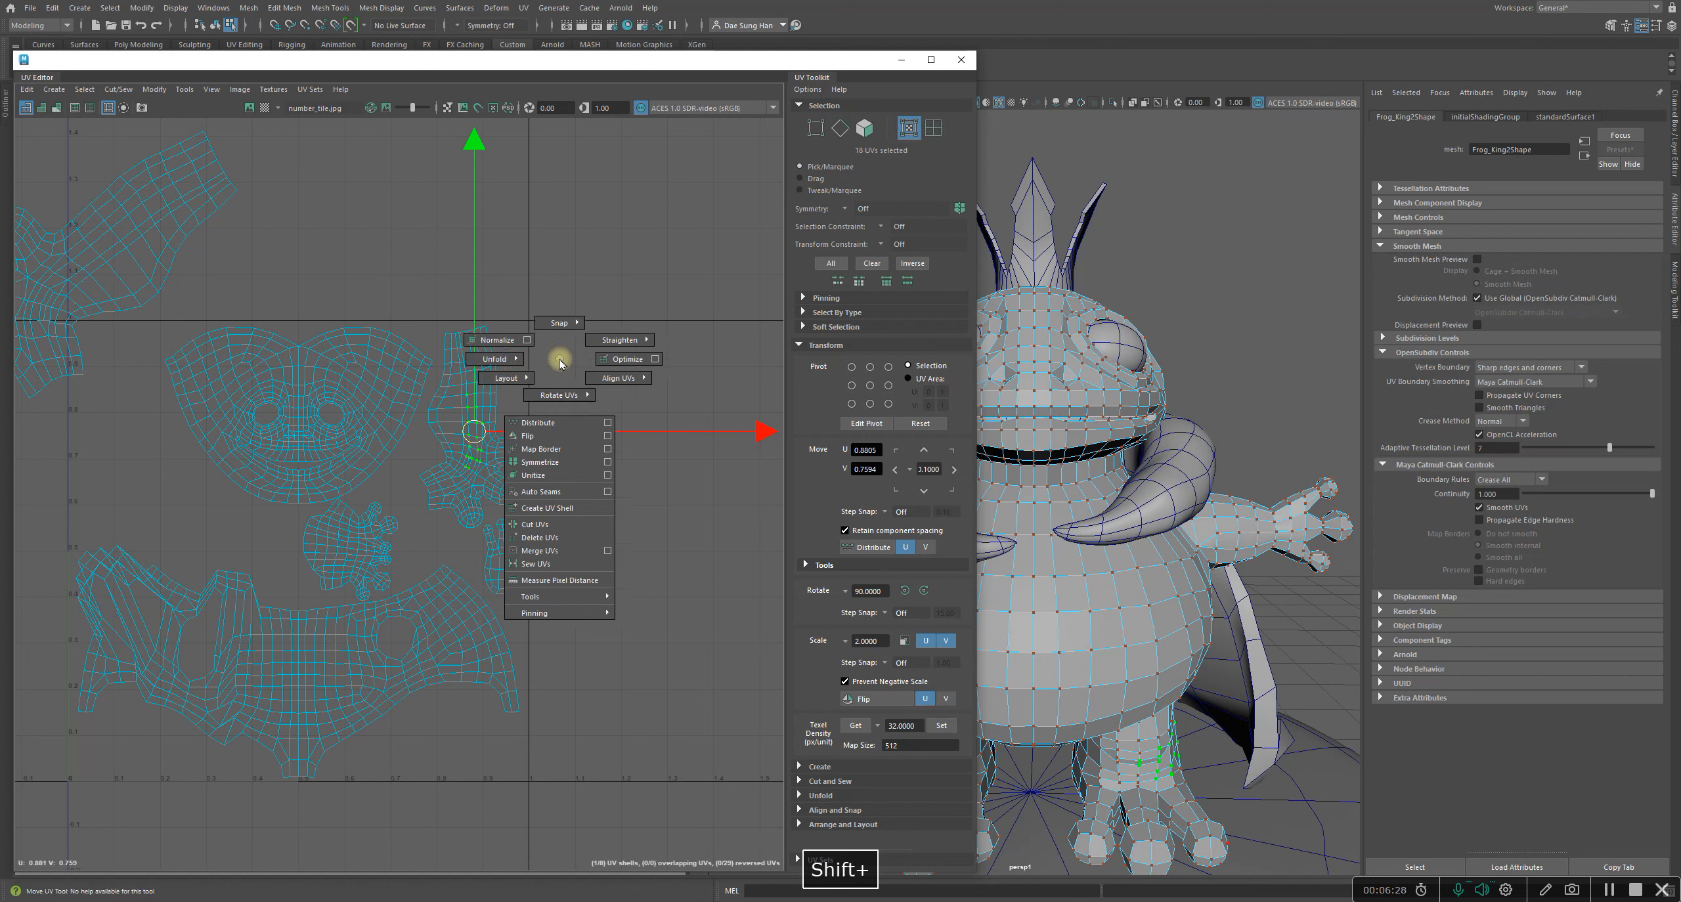
click(559, 363)
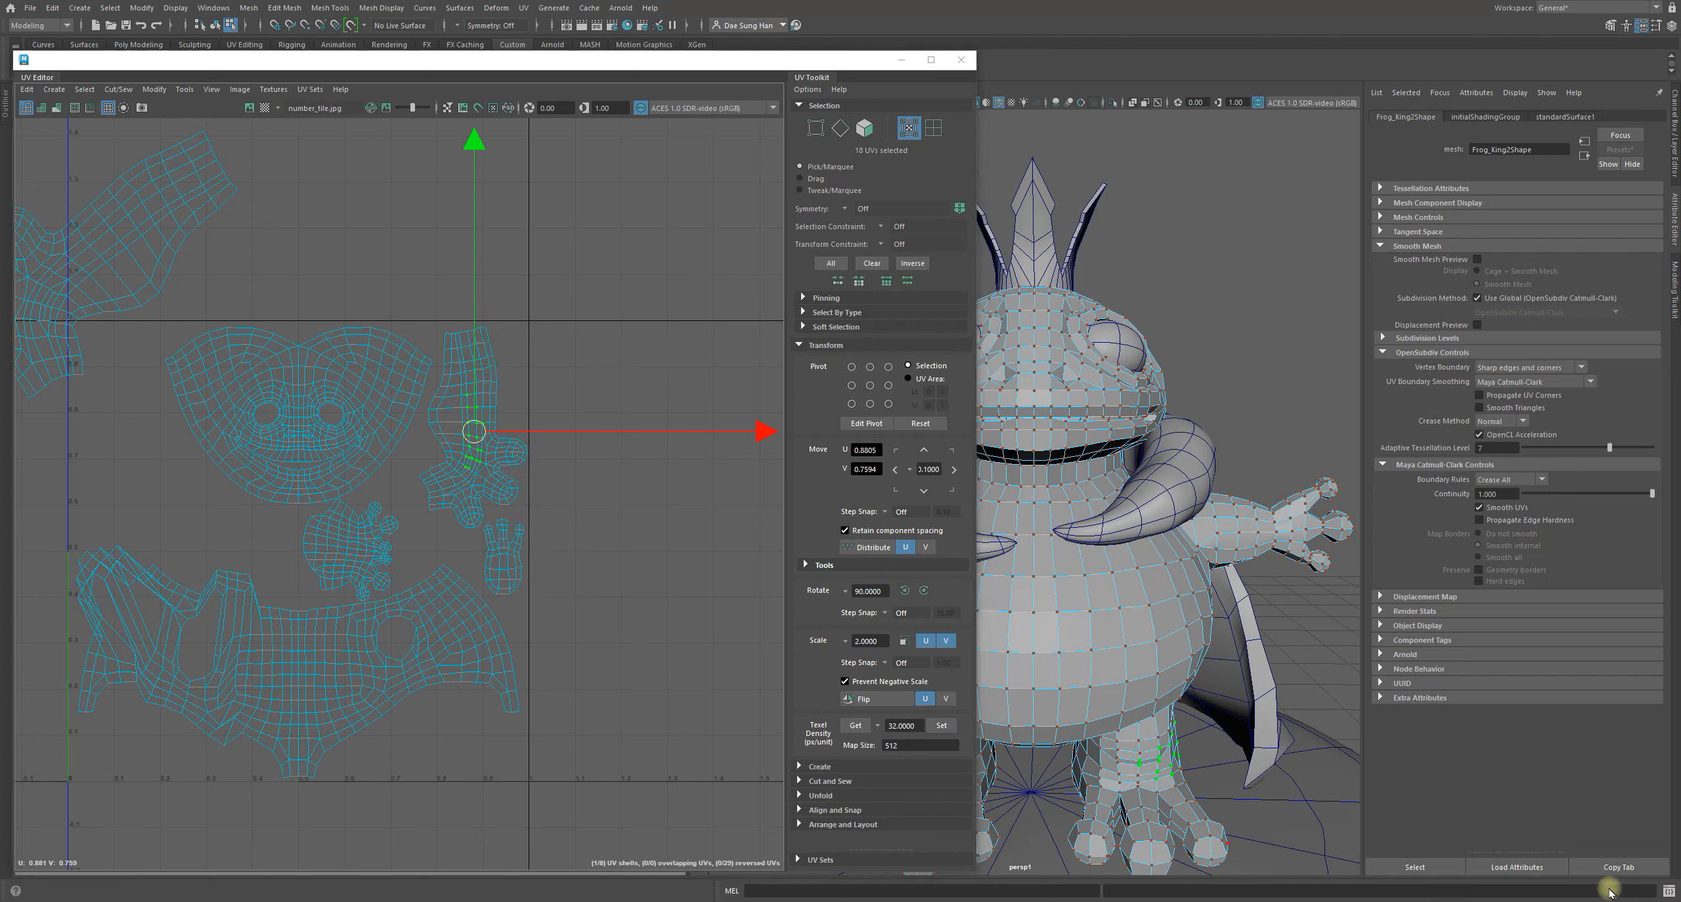
- Select a strip of UVs on the leg shell and convert the selection to the entire UV shell
click(576, 354)
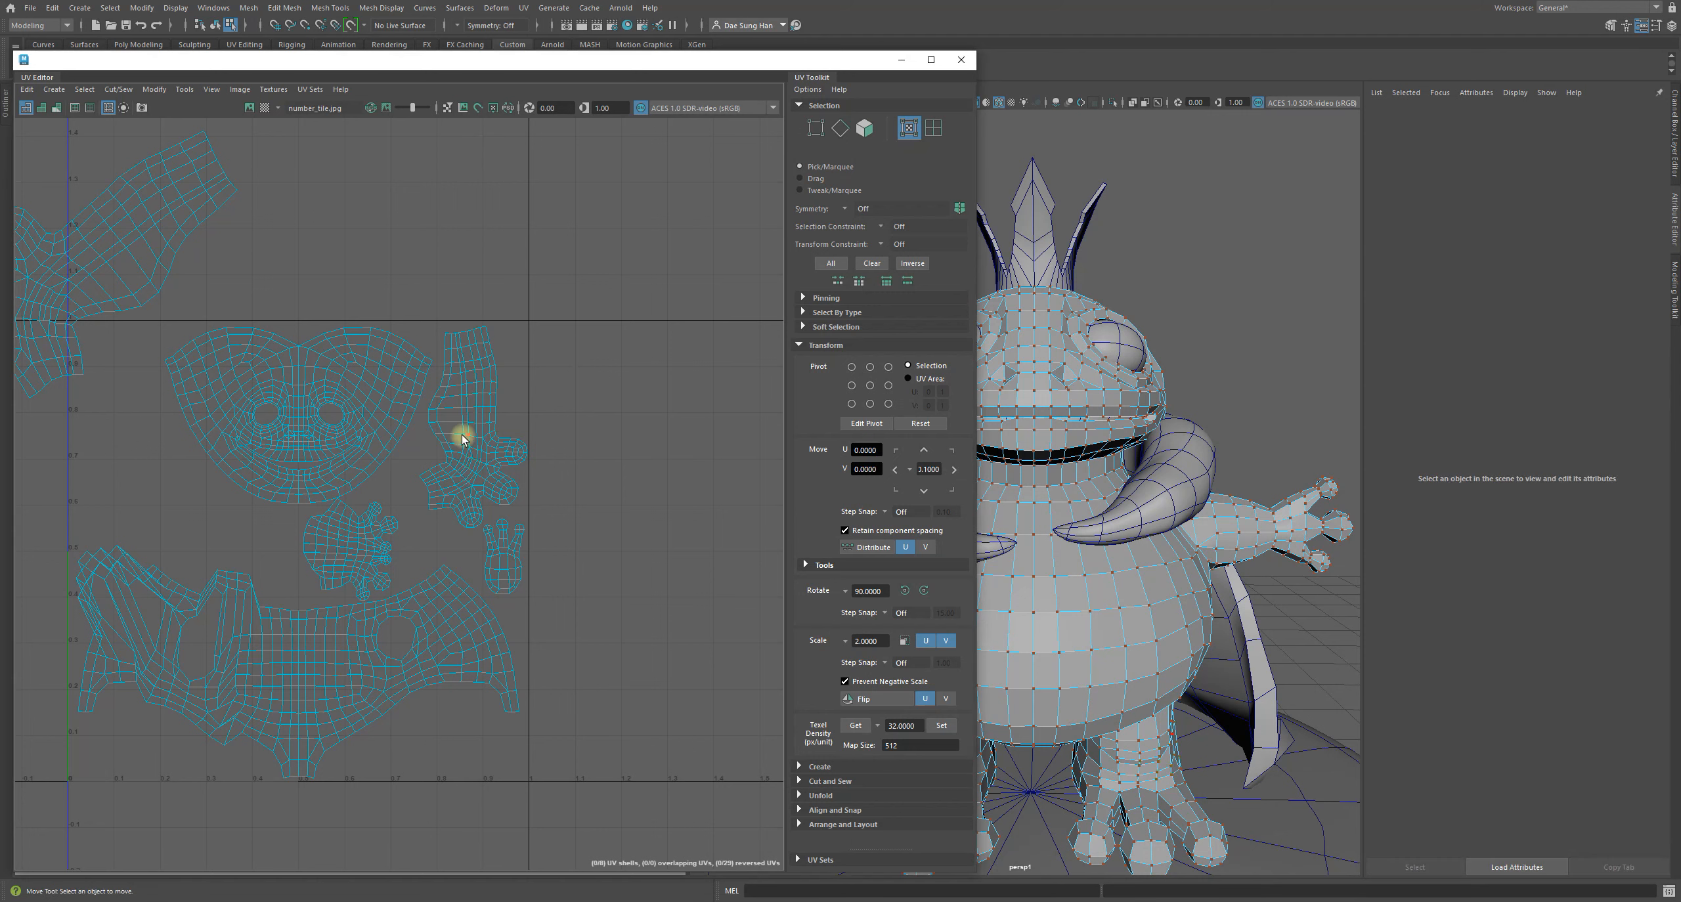
drag(462, 369, 485, 478)
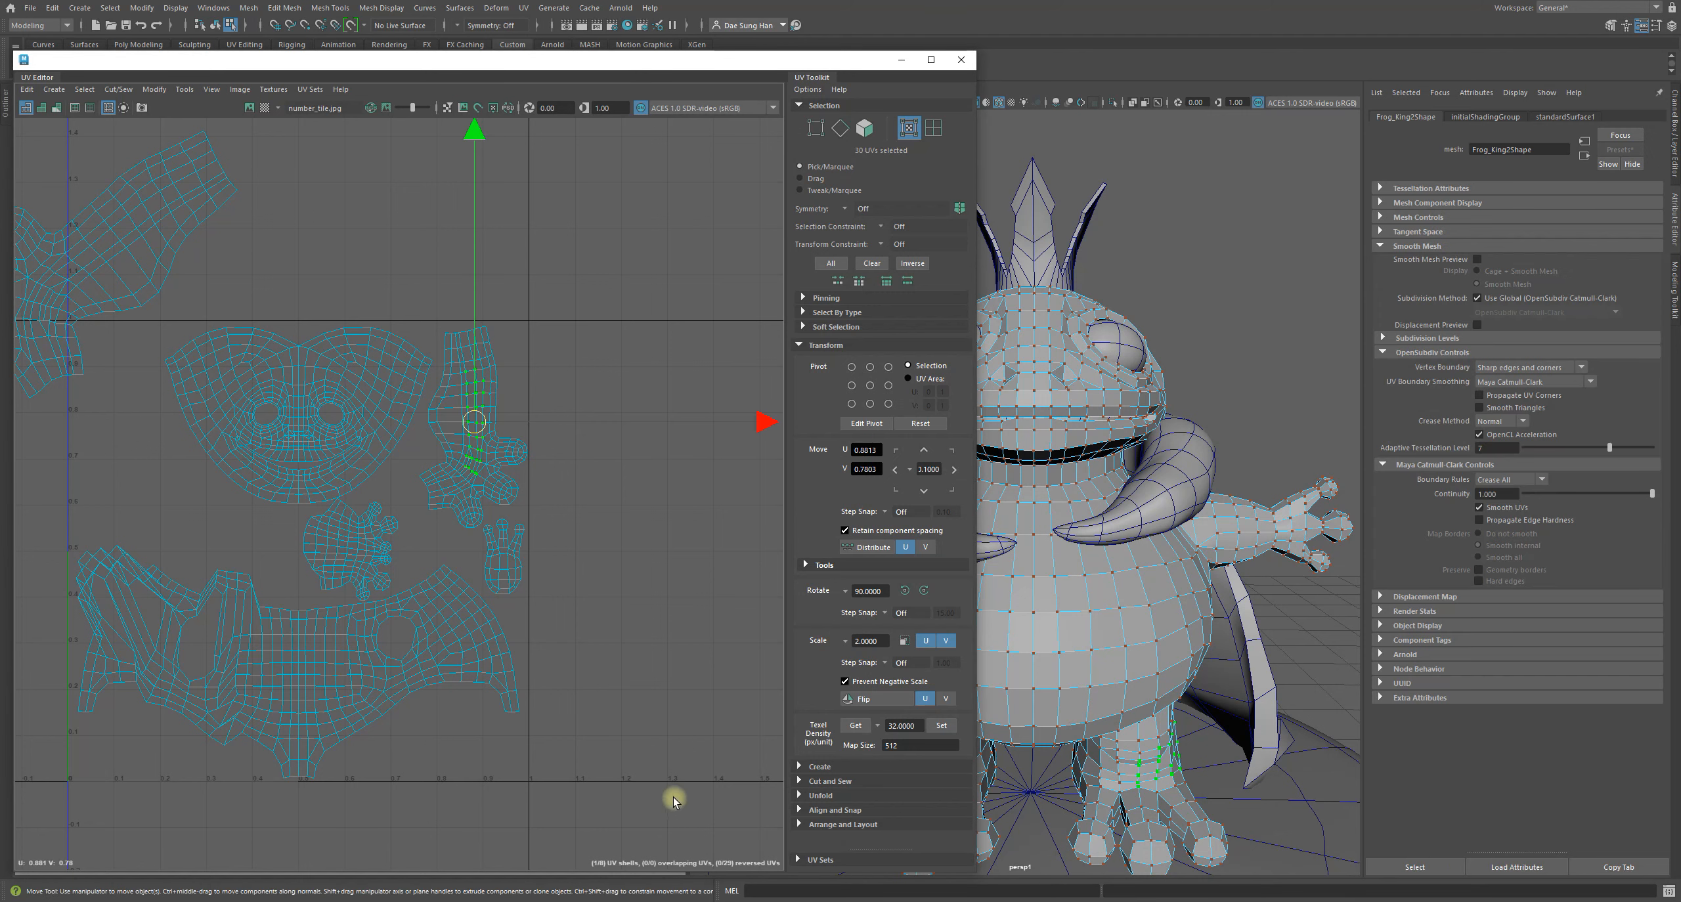
ctrl+right_click(562, 330)
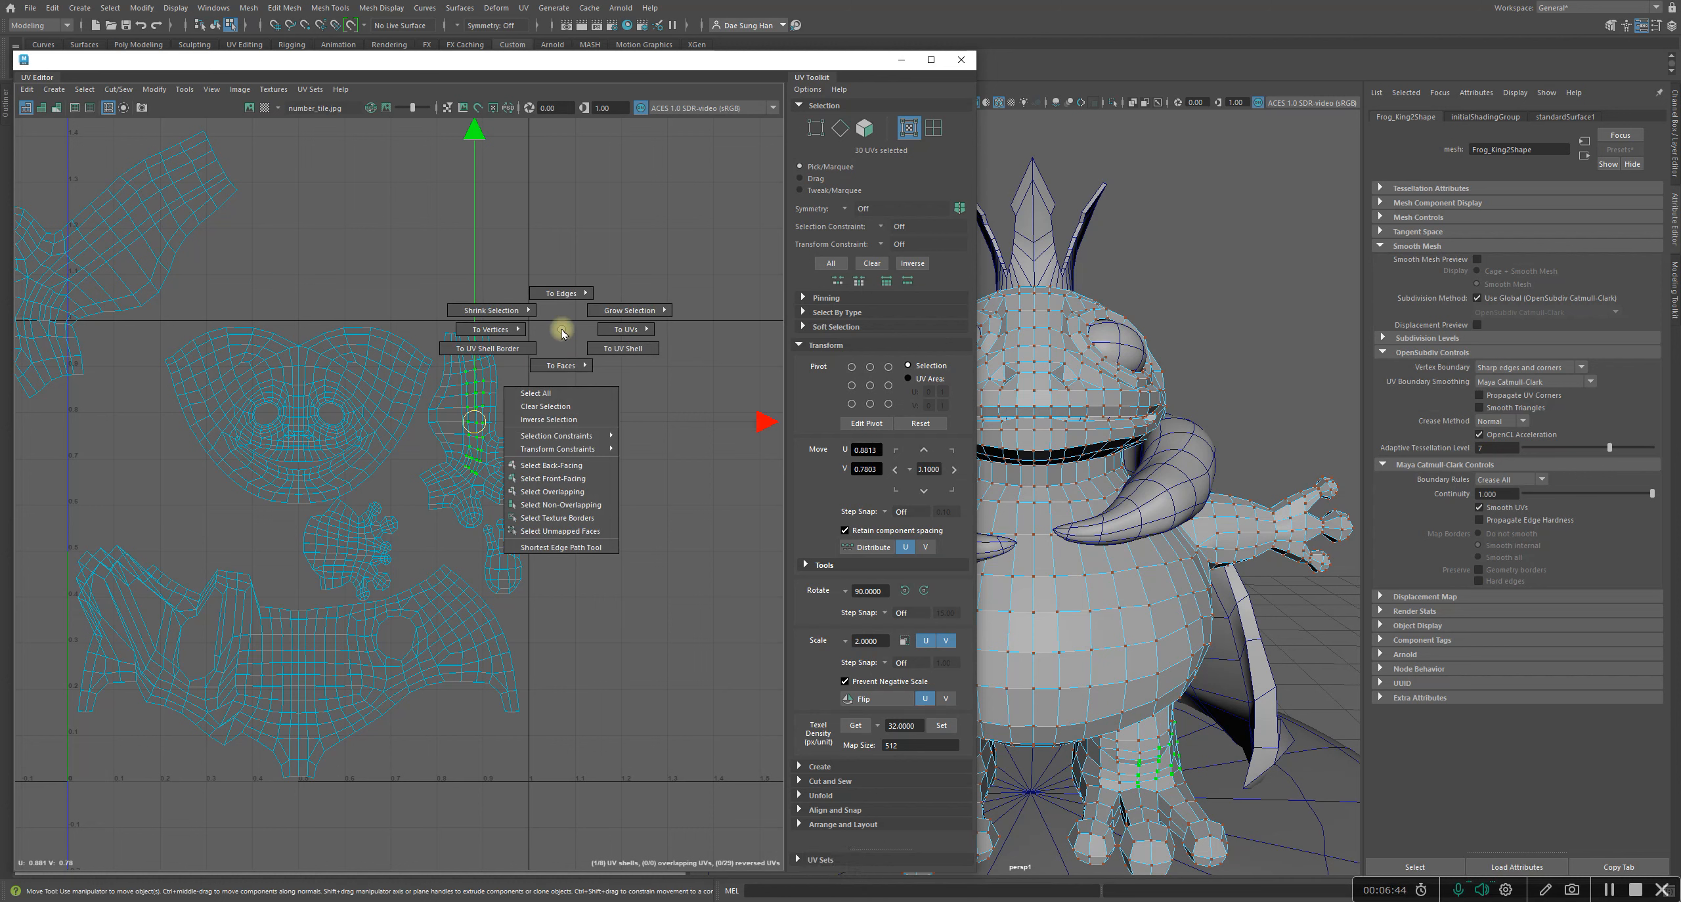
click(597, 349)
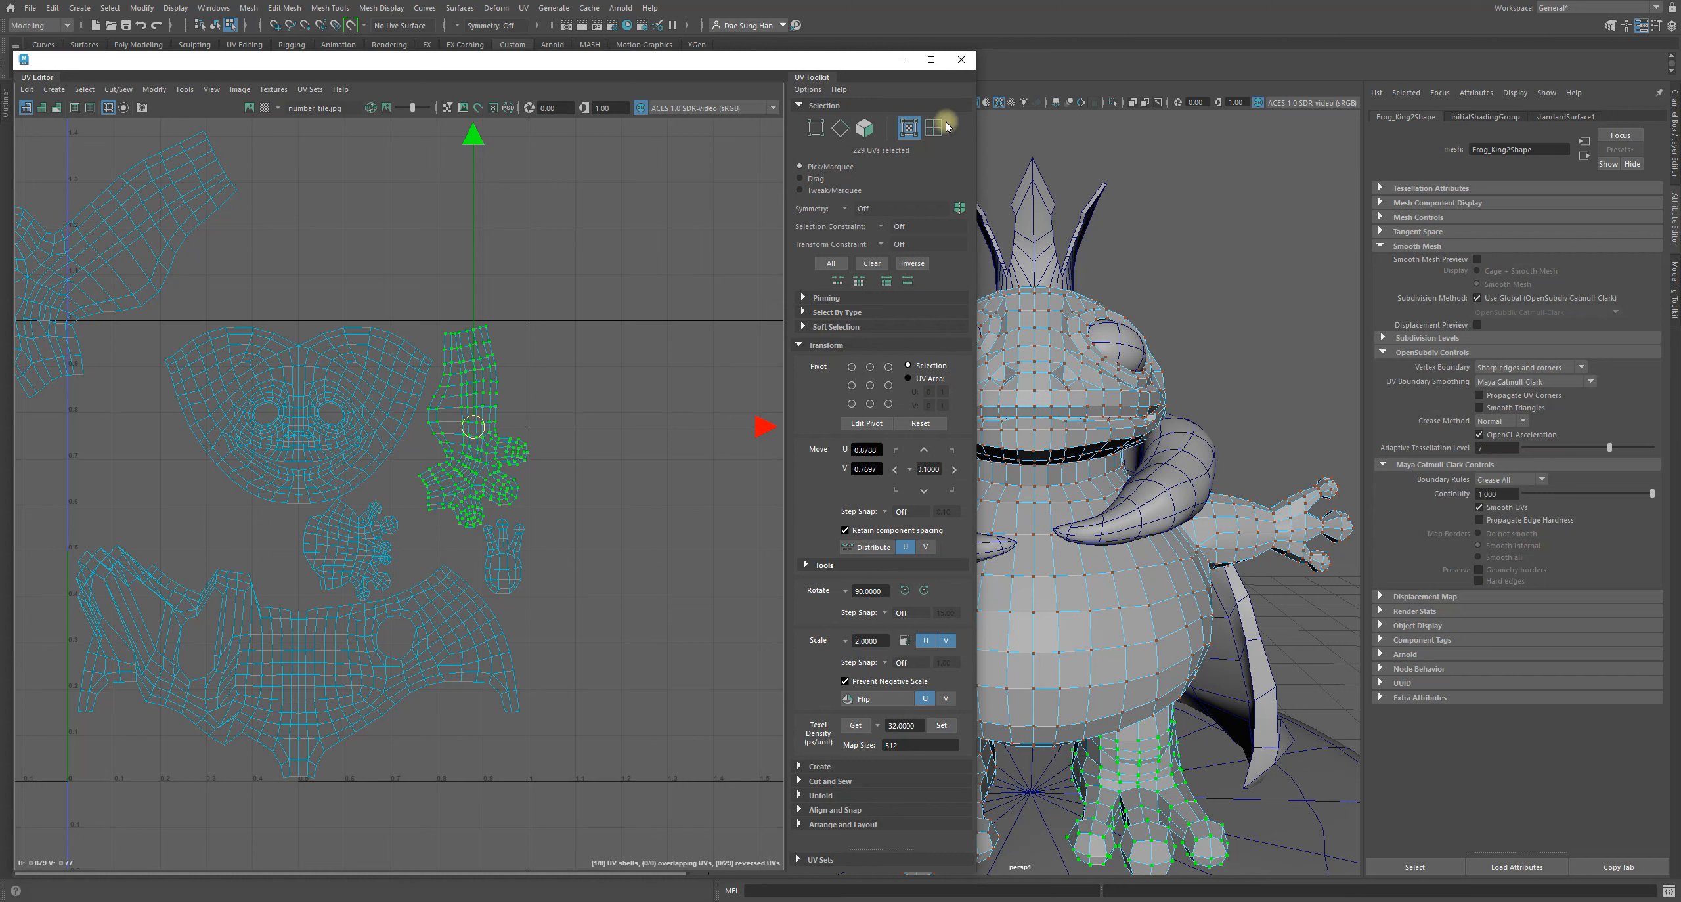
- Clear the leg shell selection, select a few UVs on the arm-and-hand shell below the face and convert them to the entire UV shell
click(403, 702)
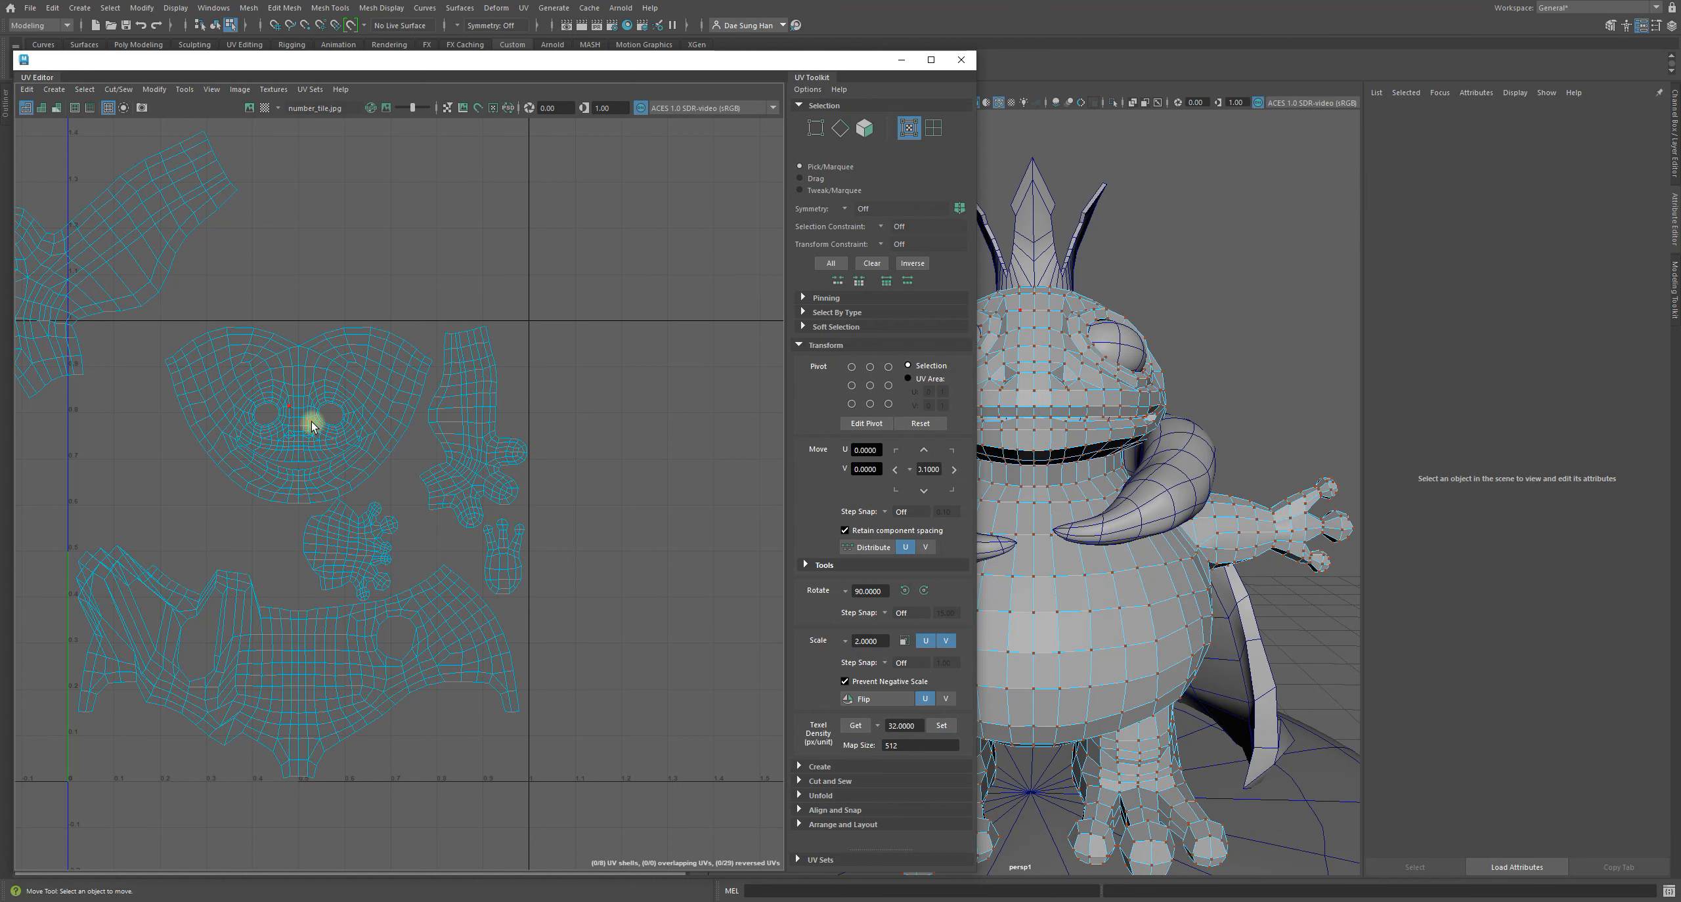
drag(326, 522, 360, 558)
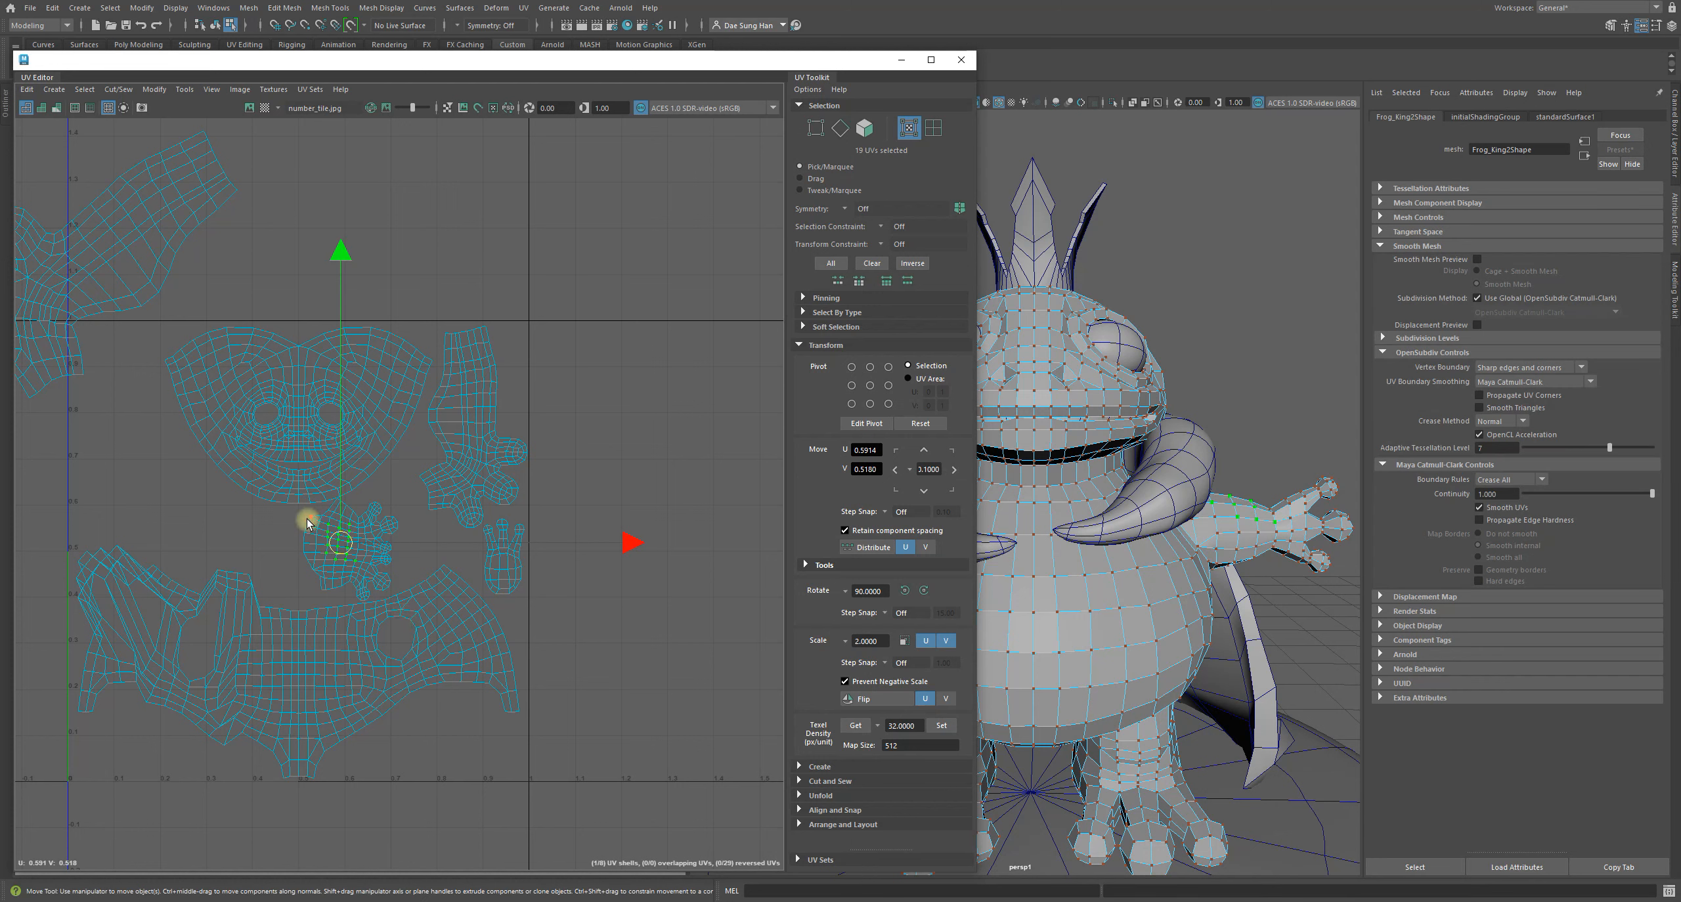
drag(307, 523, 403, 556)
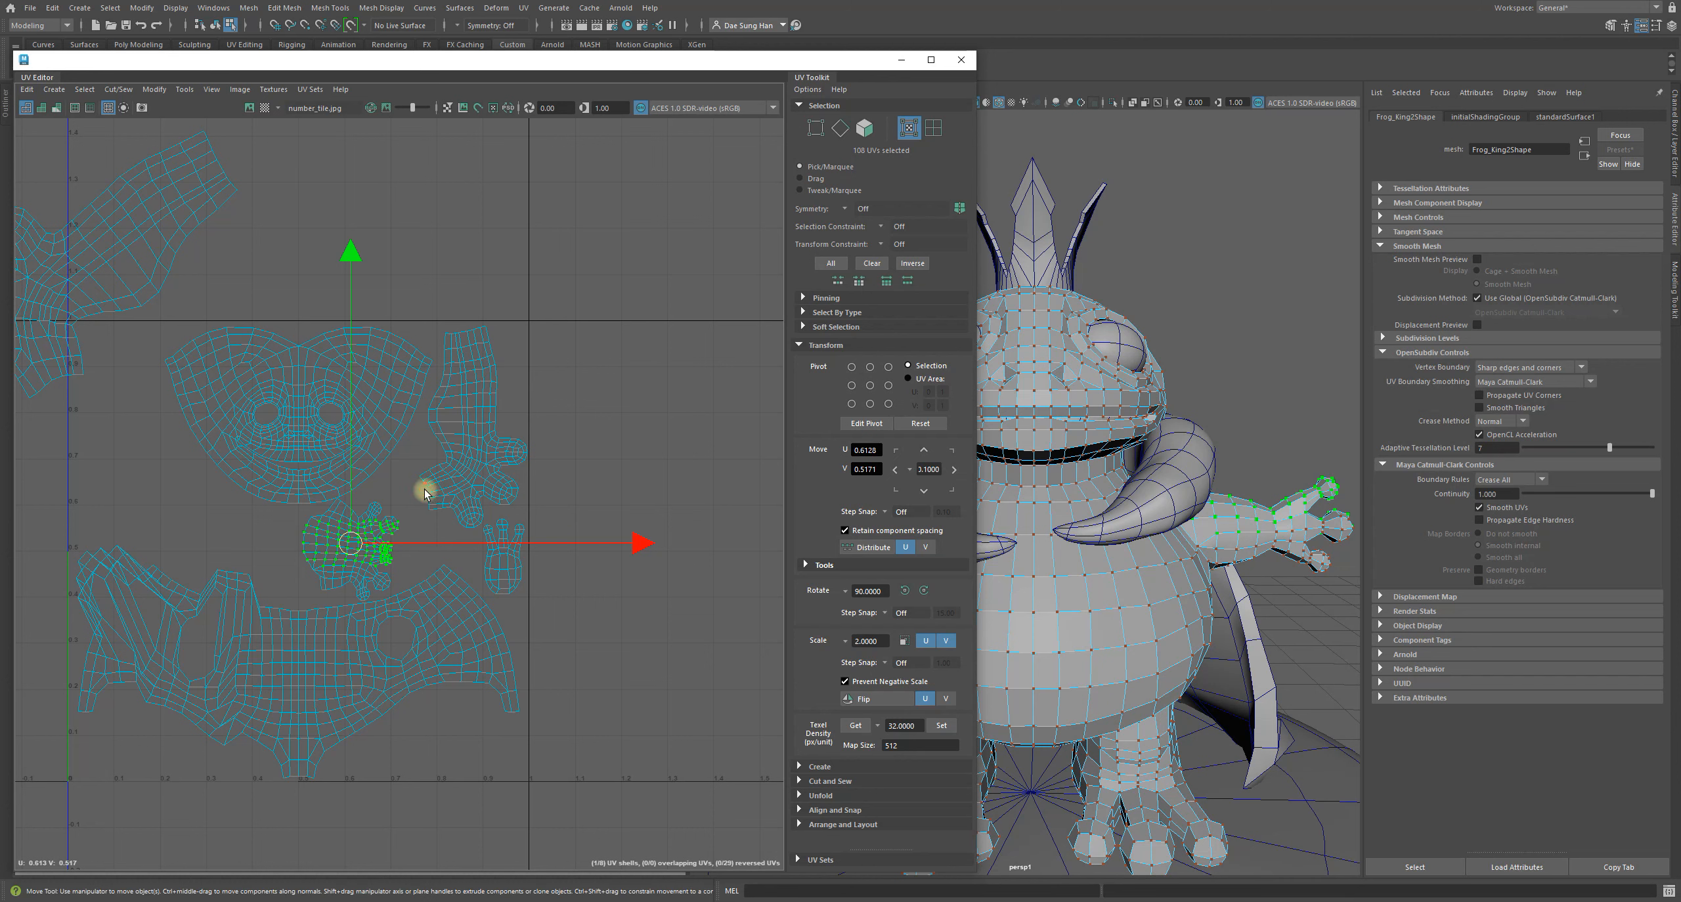
click(388, 506)
drag(322, 524, 350, 563)
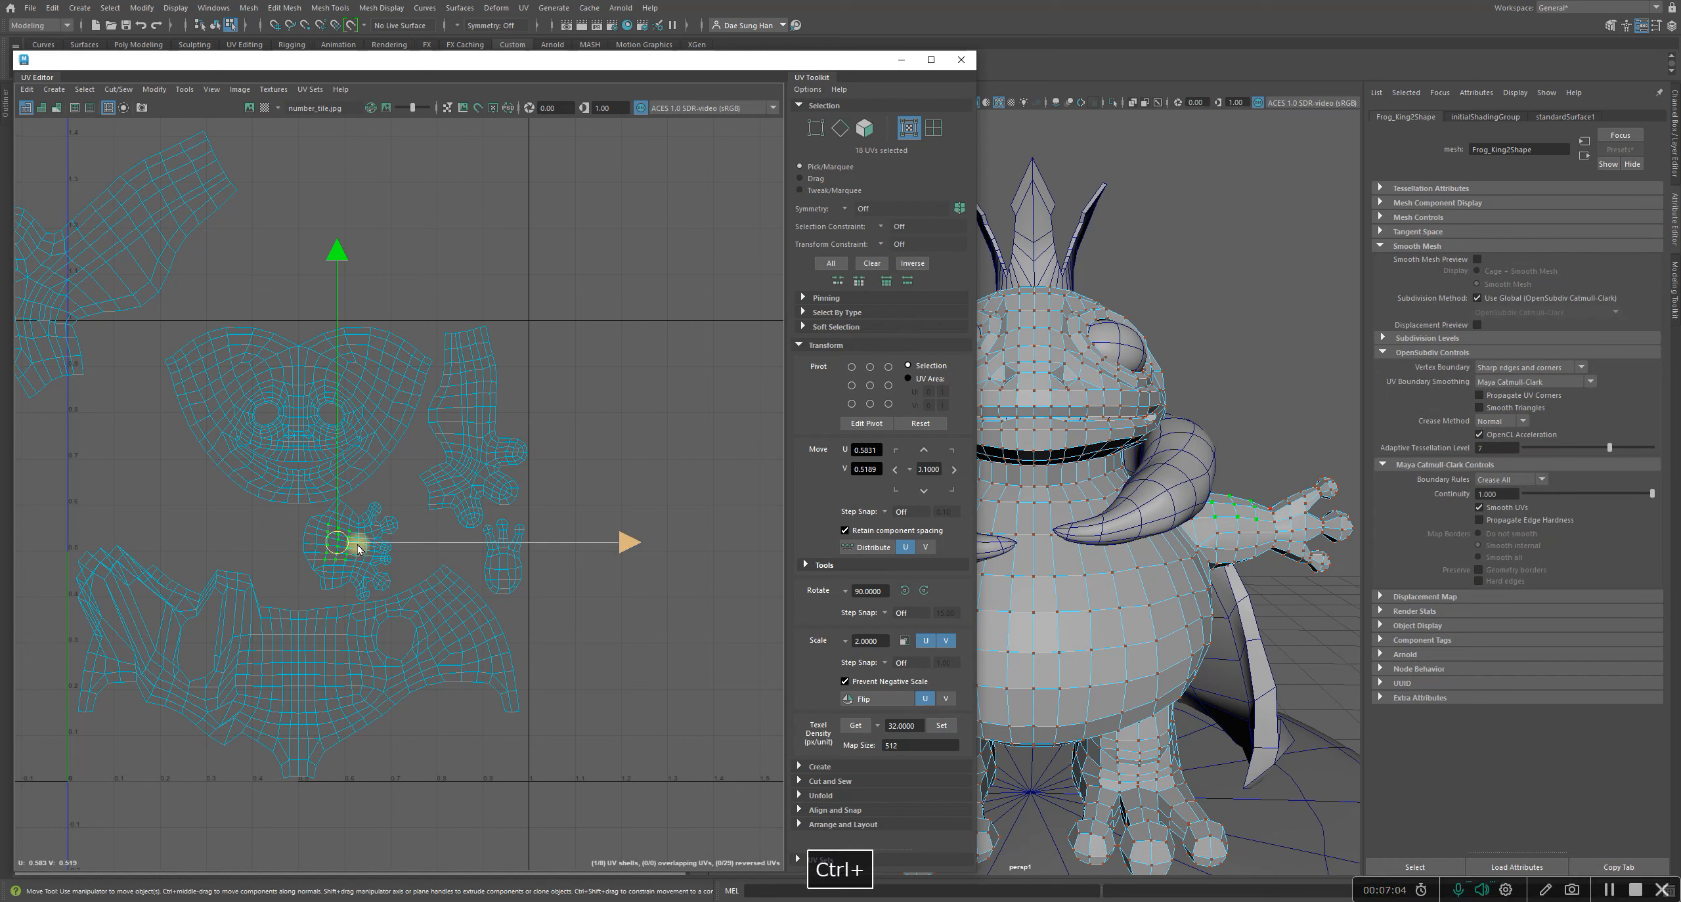
ctrl+right_drag(356, 548, 415, 567)
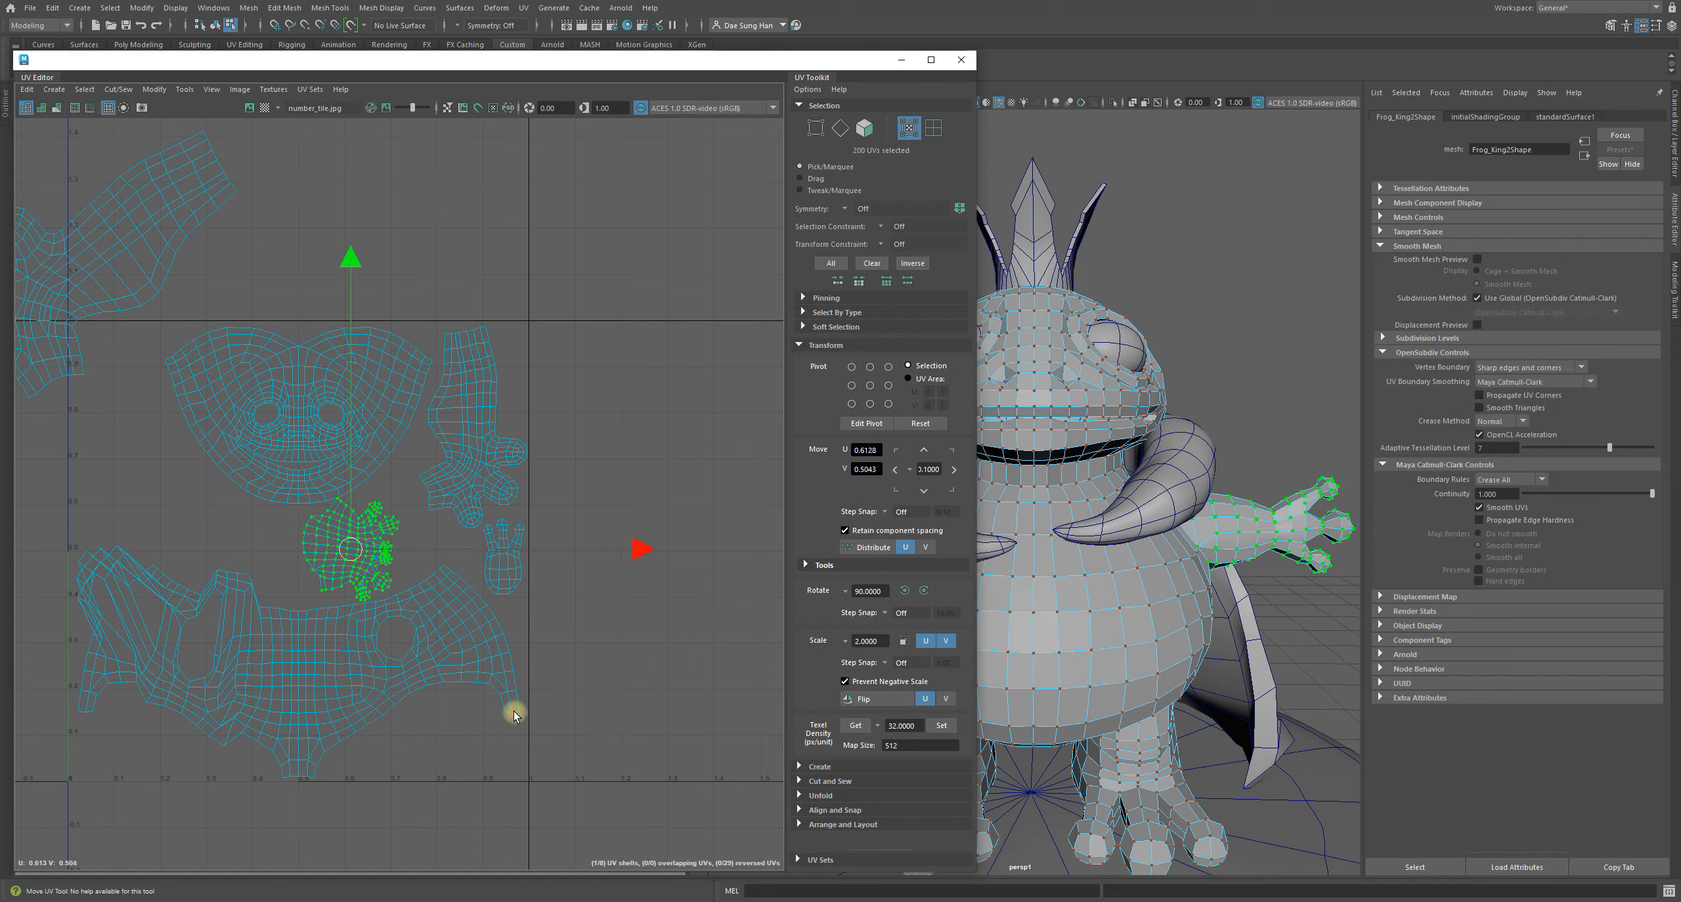
- Symmetrize the selected arm-and-hand shell onto its counterpart and compare the two shells below the face
scroll(235, 533, down, 3)
alt+middle_drag(234, 533, 402, 520)
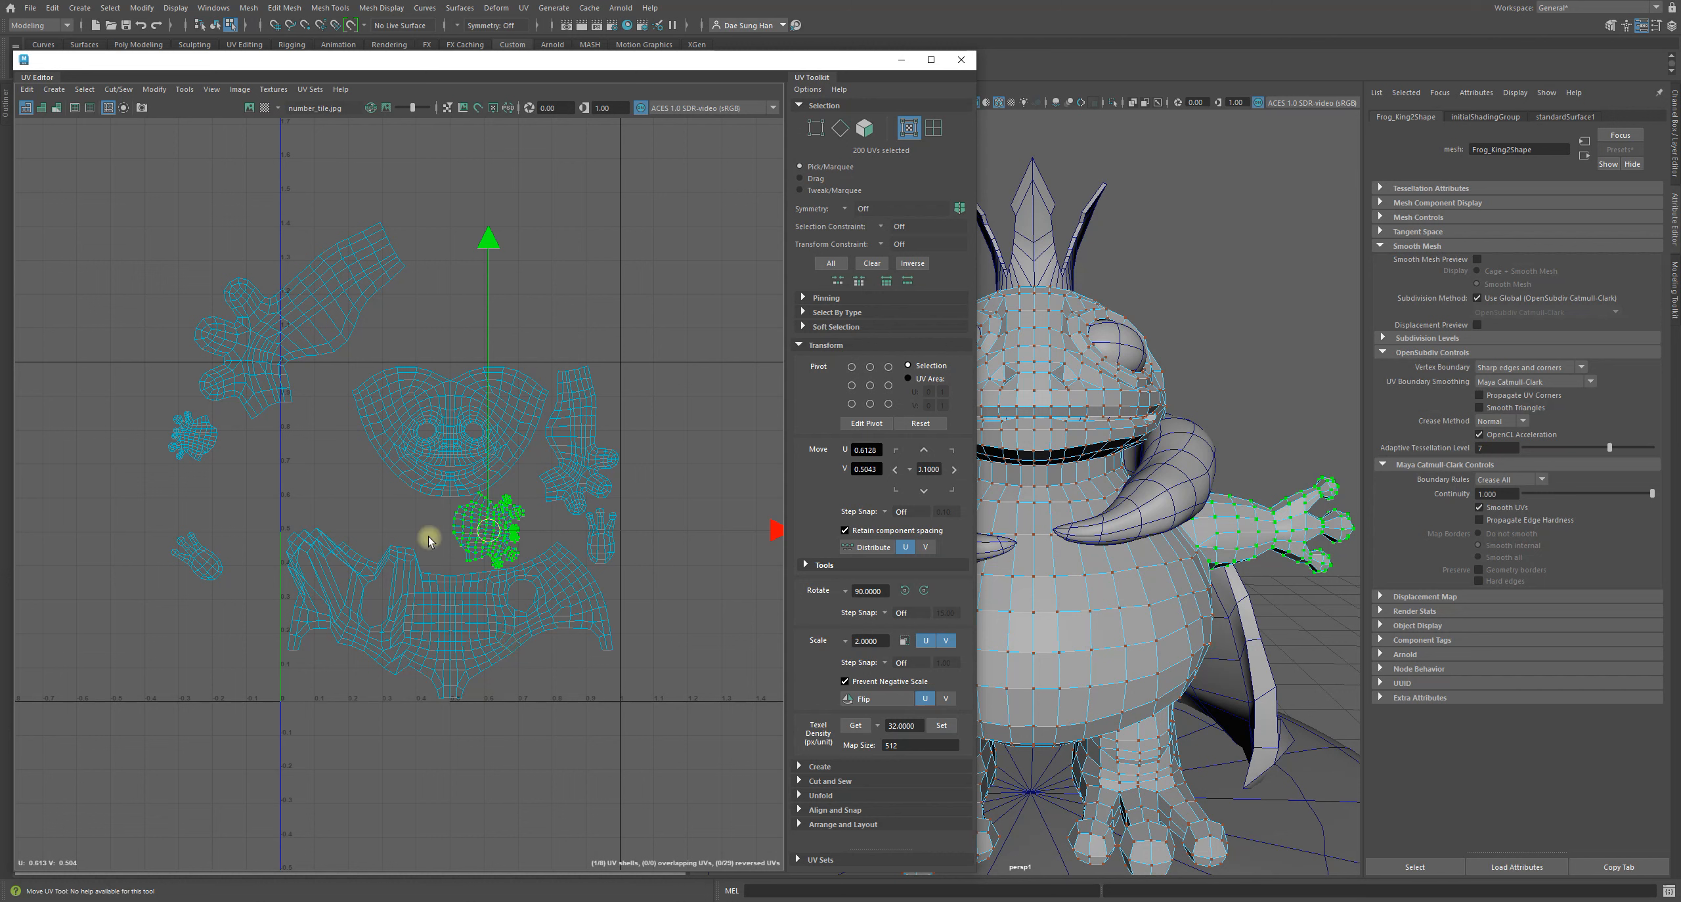
shift+right_click(341, 483)
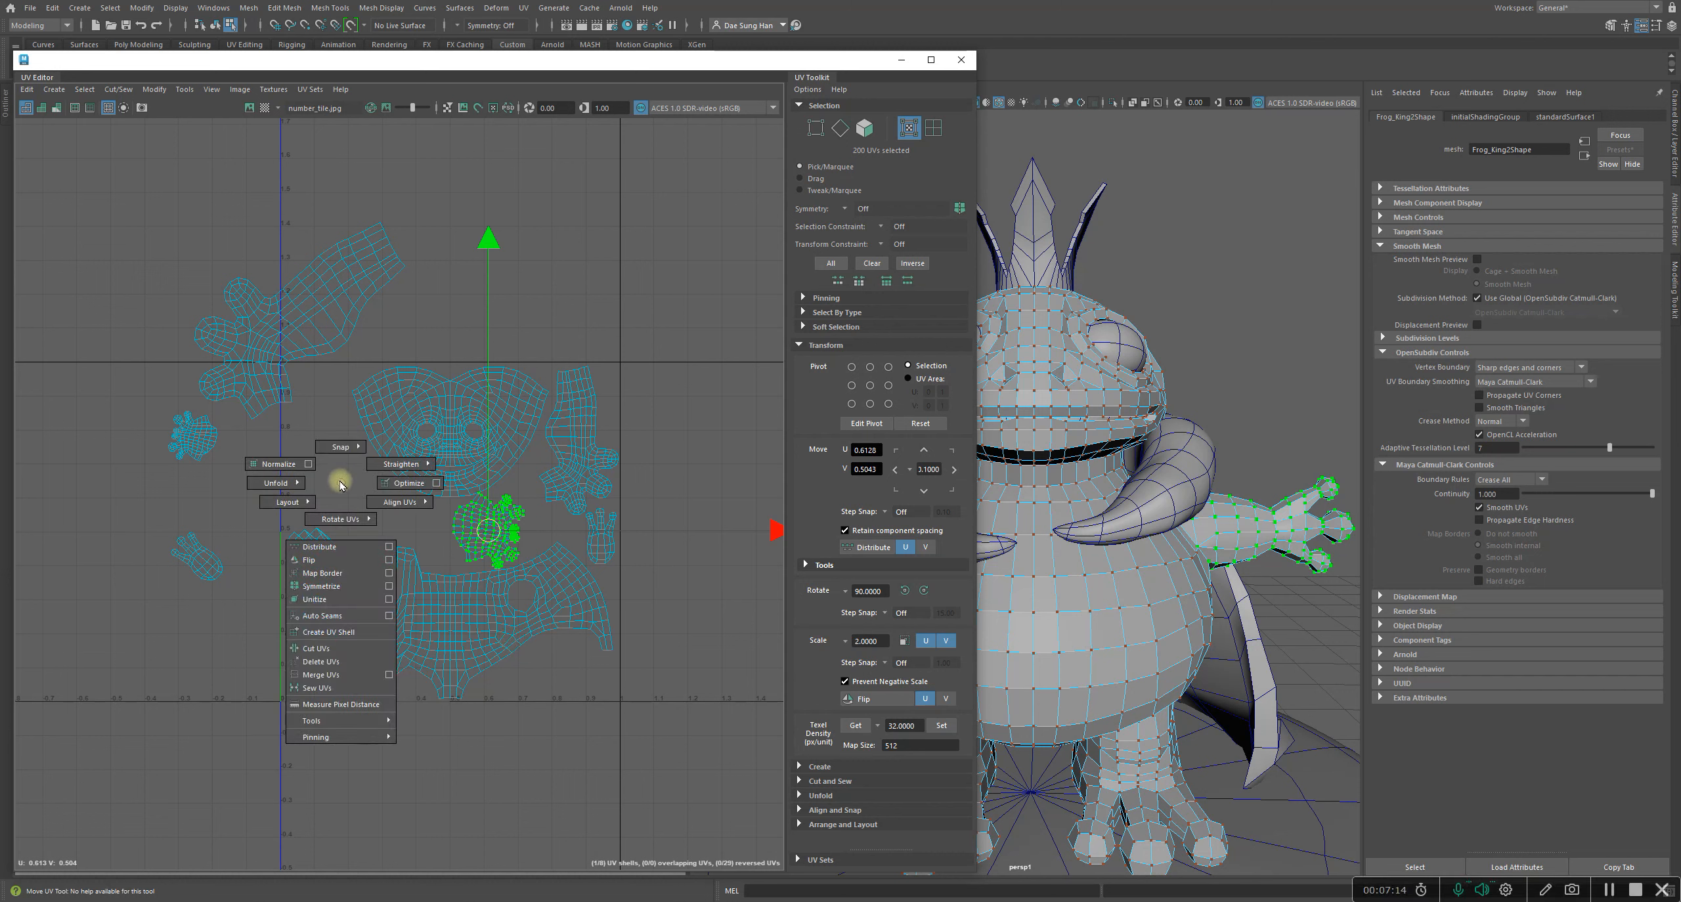
click(327, 586)
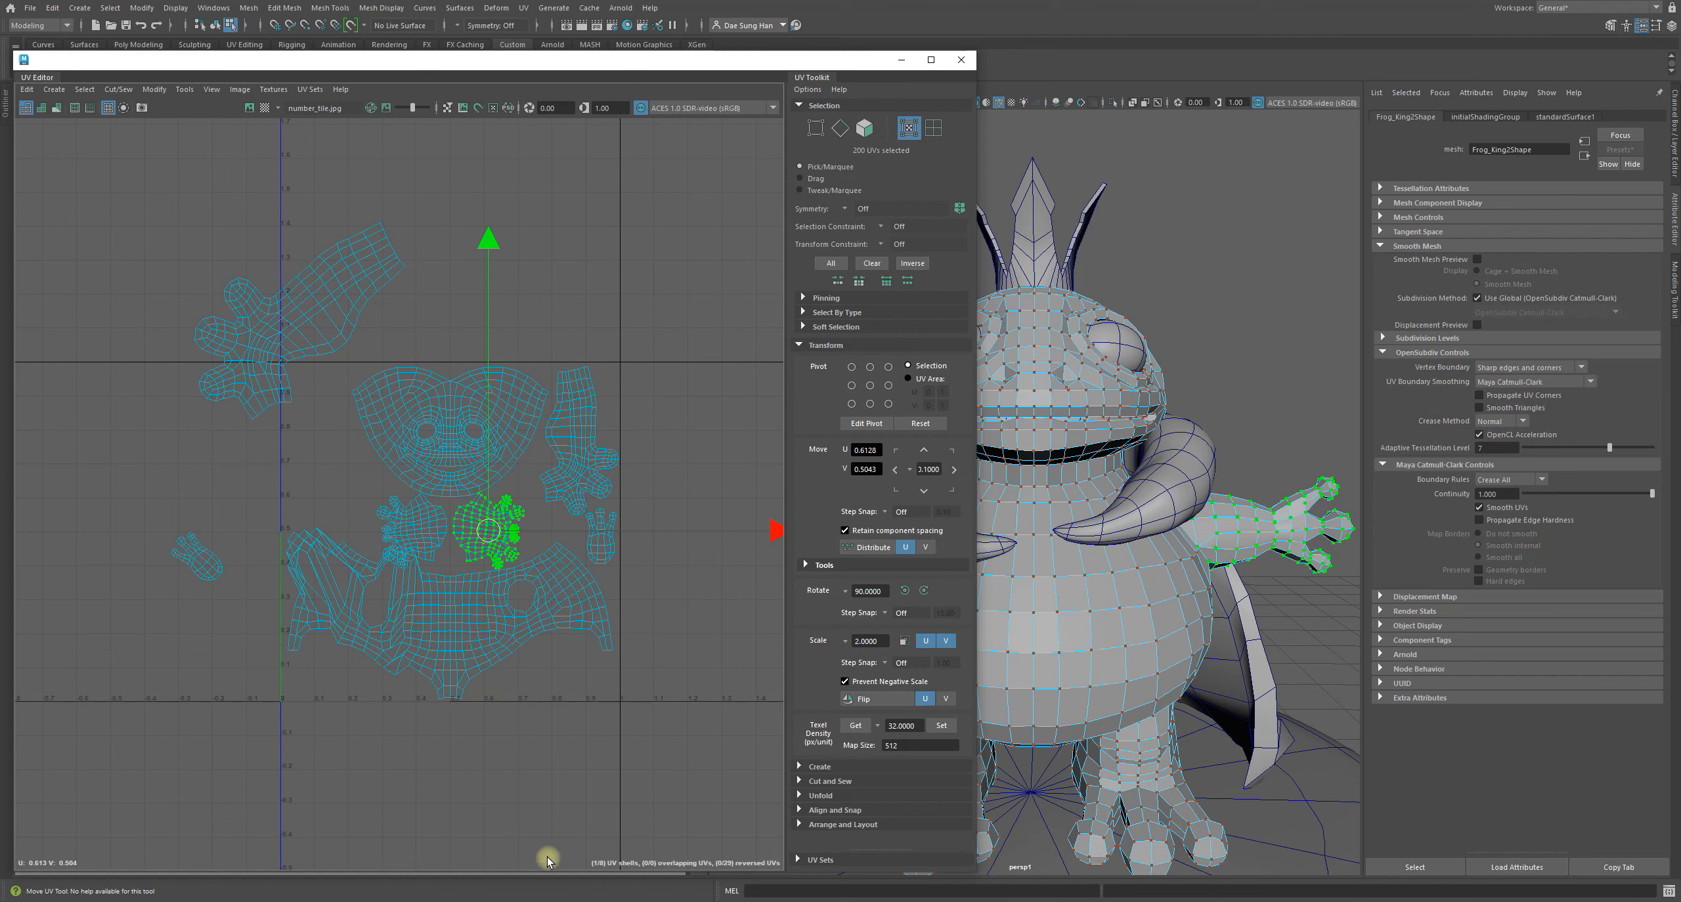
alt+right_drag(494, 771, 570, 660)
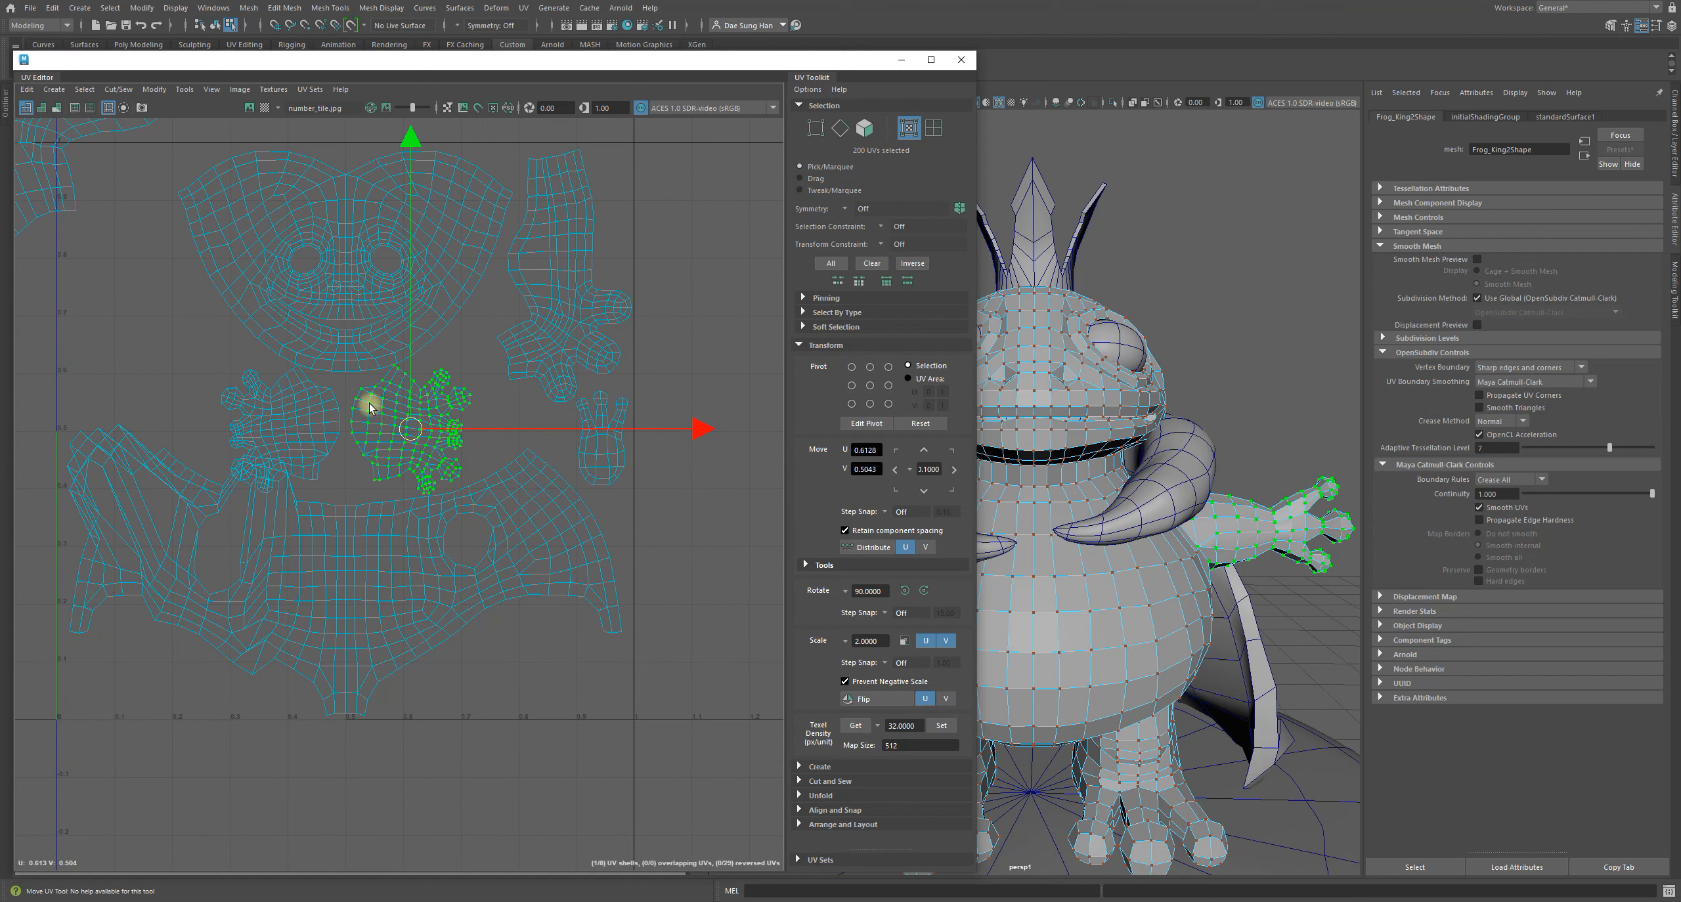
alt+right_drag(243, 361, 282, 443)
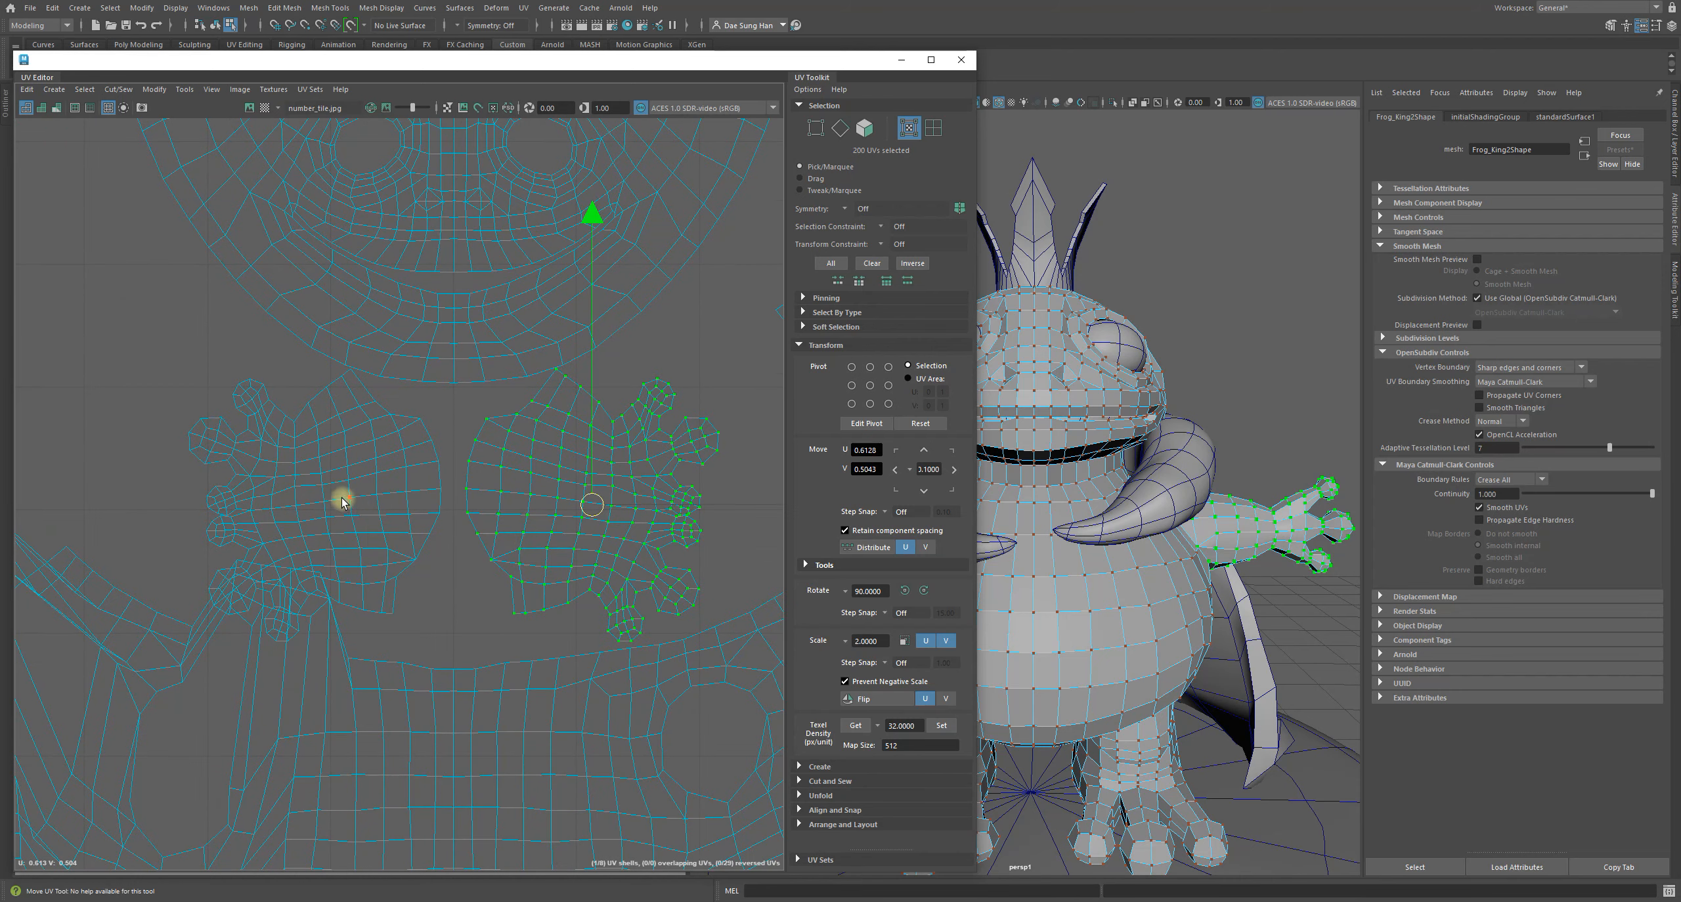
alt+right_drag(331, 485, 287, 526)
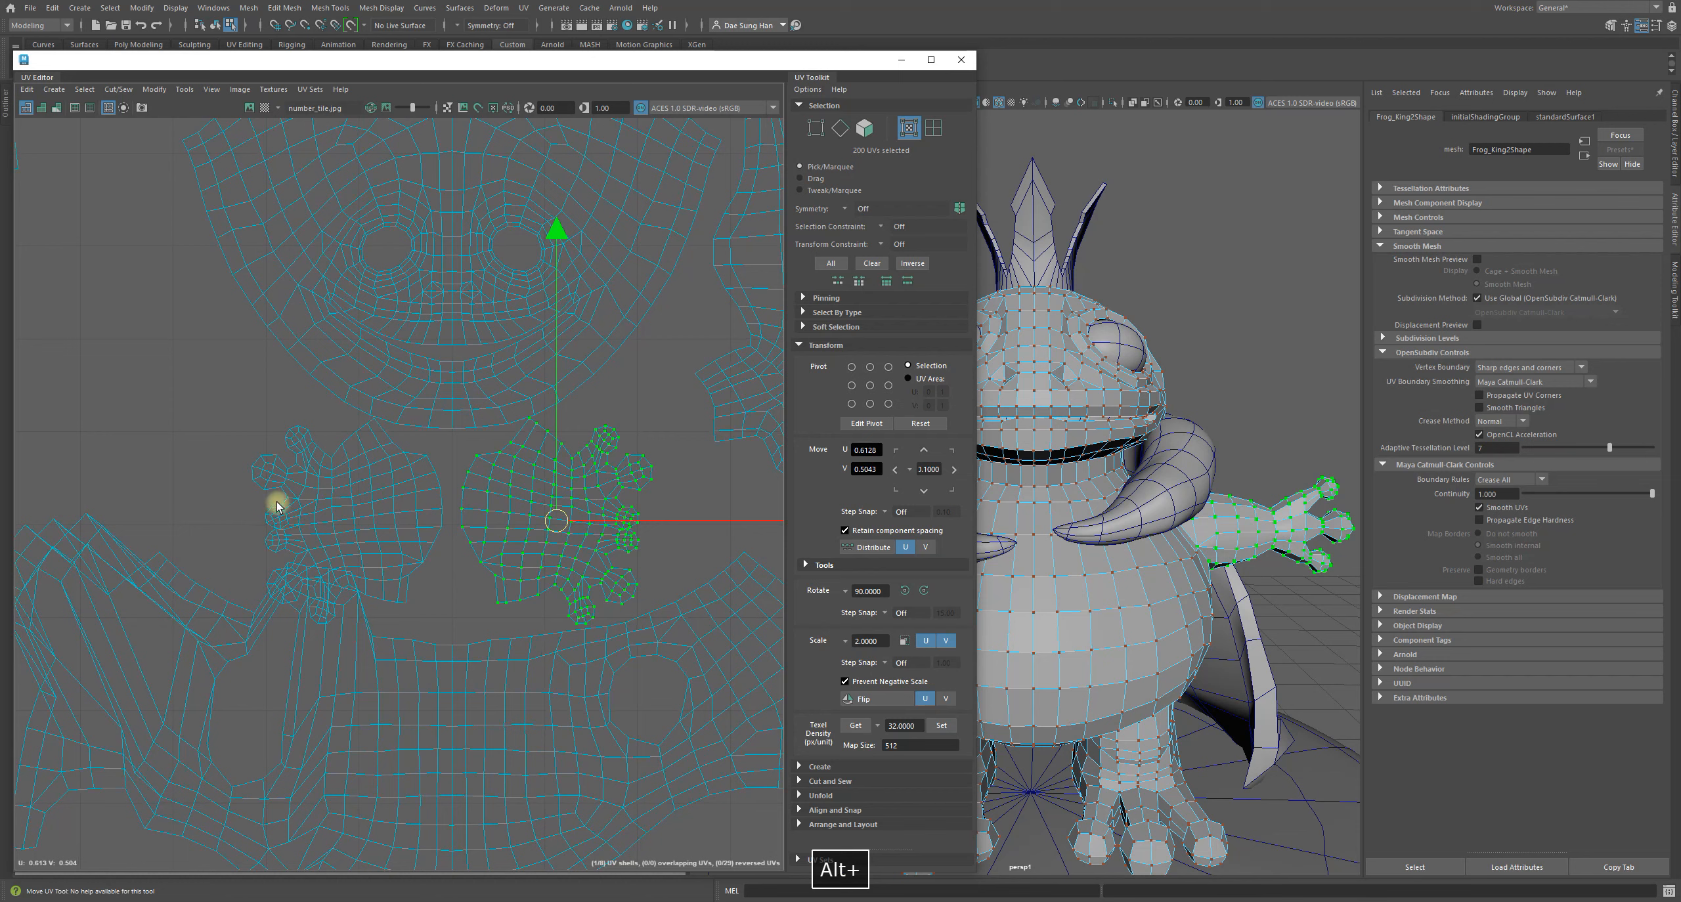
alt+middle_drag(511, 287, 386, 430)
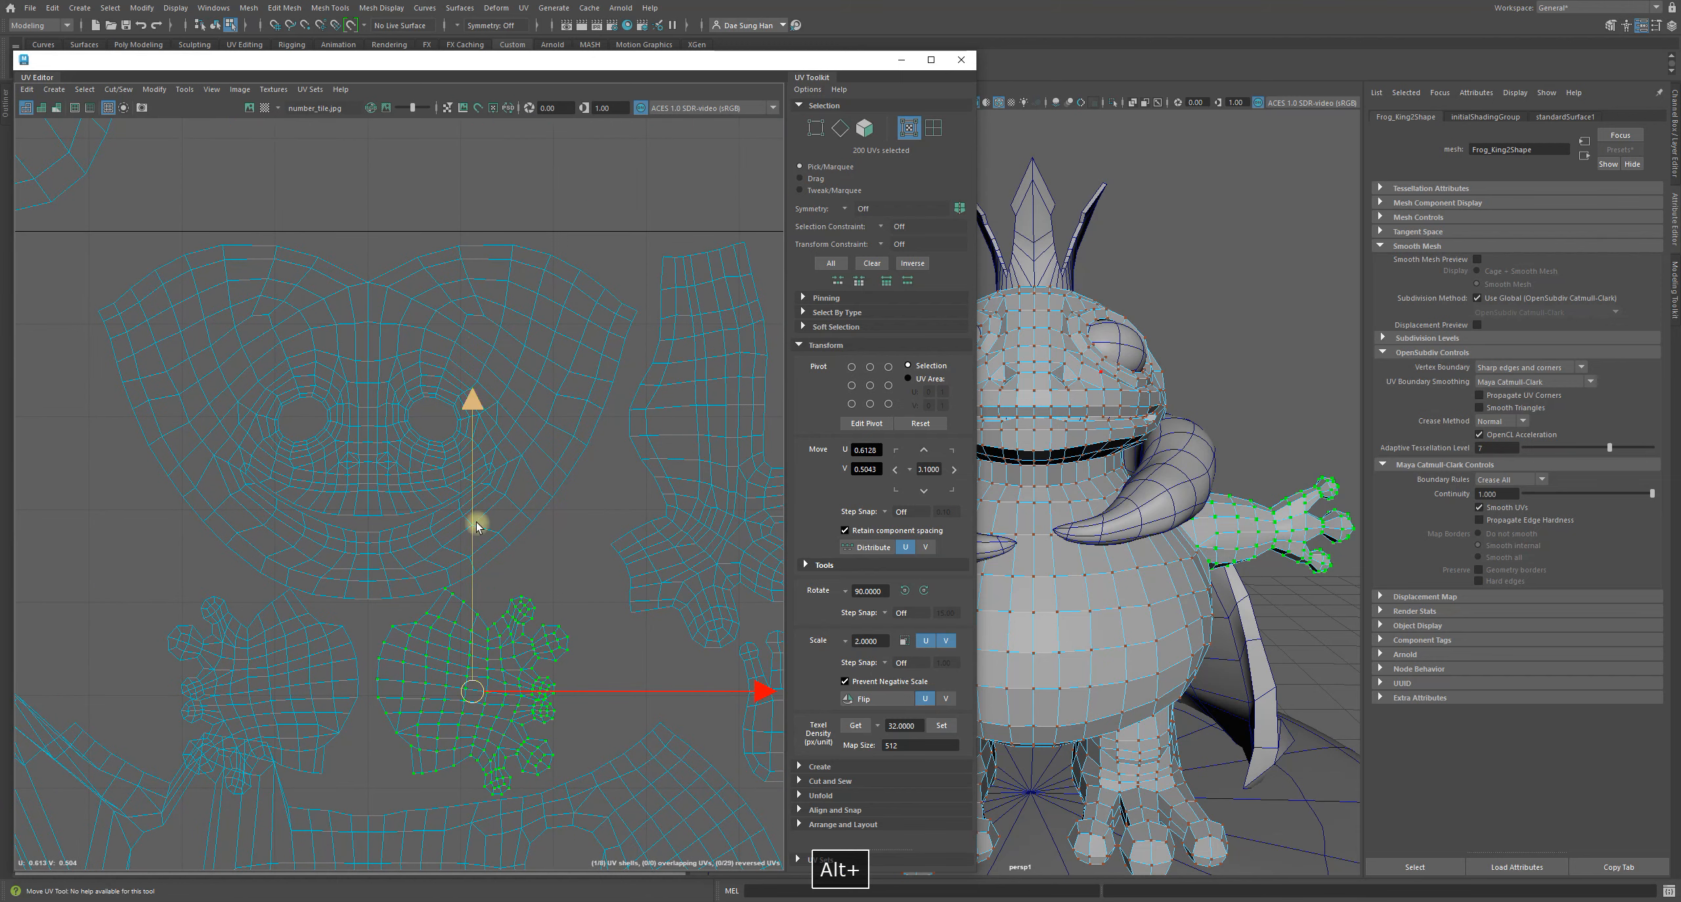
alt+right_drag(475, 523, 430, 558)
alt+middle_drag(610, 571, 525, 492)
- Convert a strip of UVs on the leg shell right of the face to its whole UV shell and symmetrize it onto the opposite leg
click(730, 437)
drag(536, 322, 634, 419)
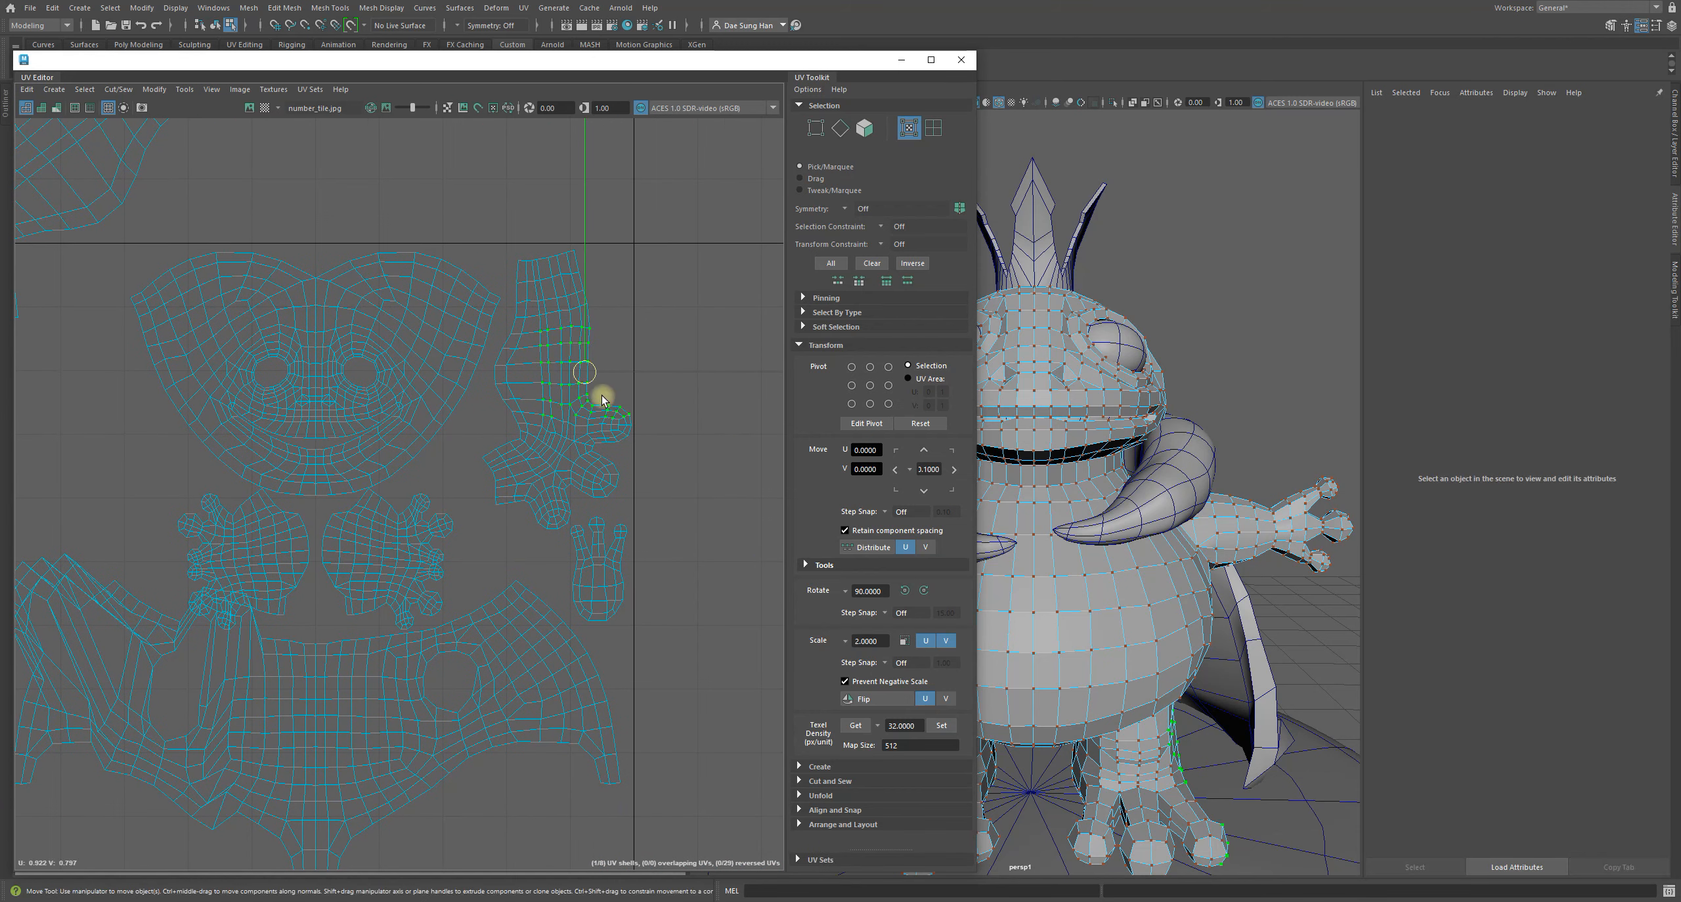
drag(530, 340, 557, 468)
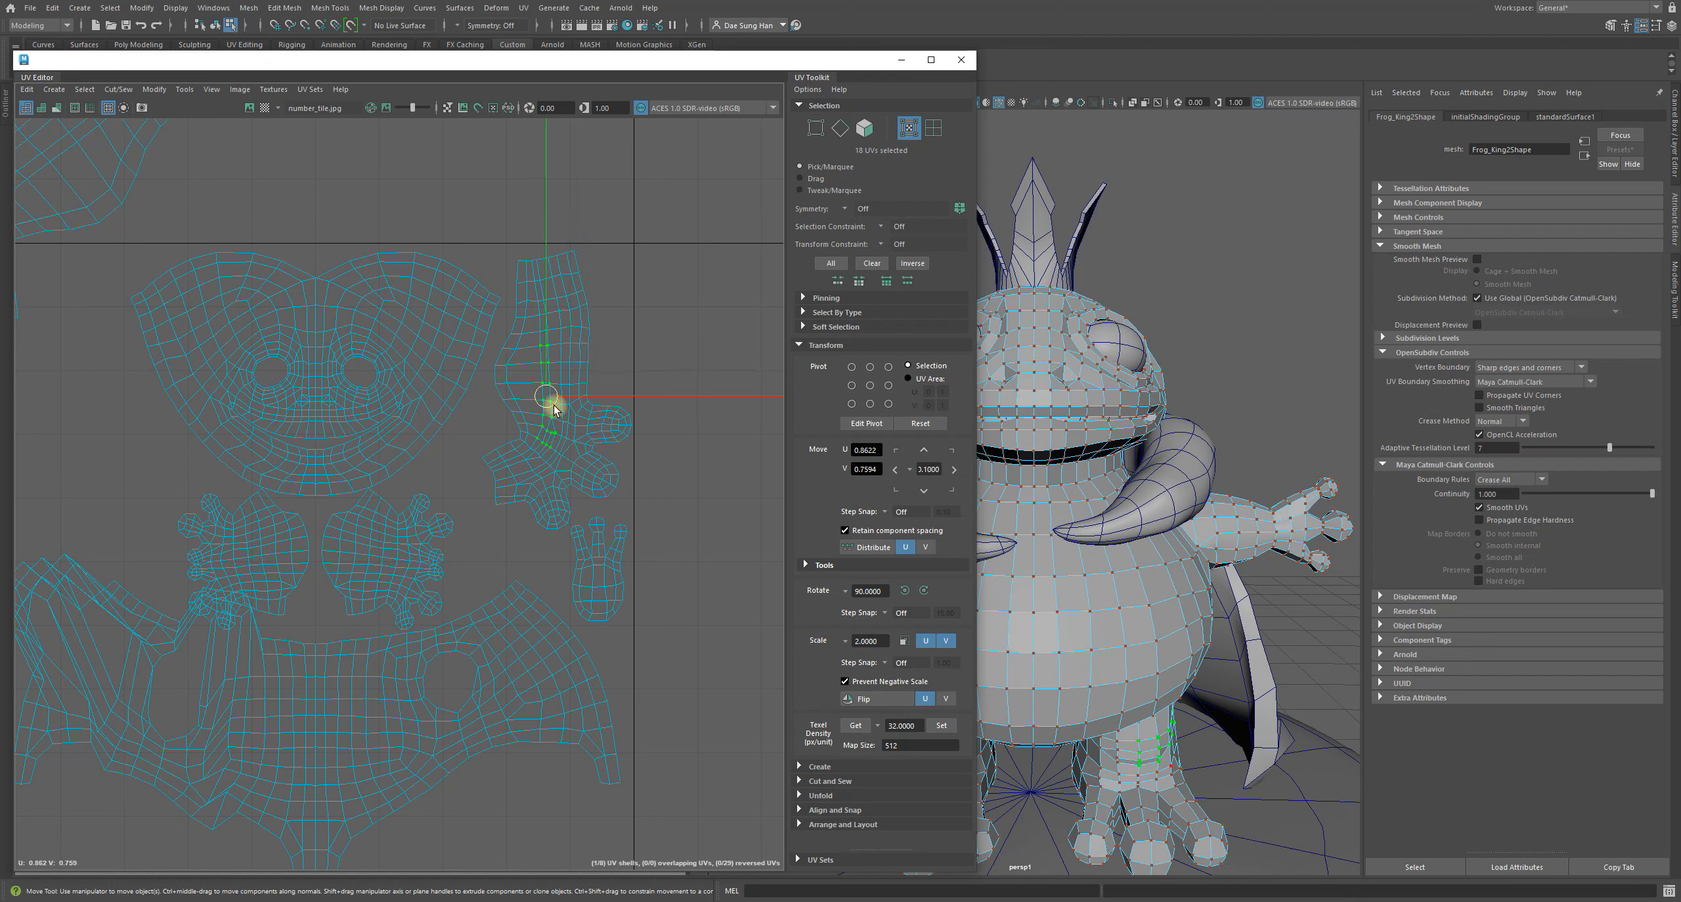
ctrl+right_click(554, 343)
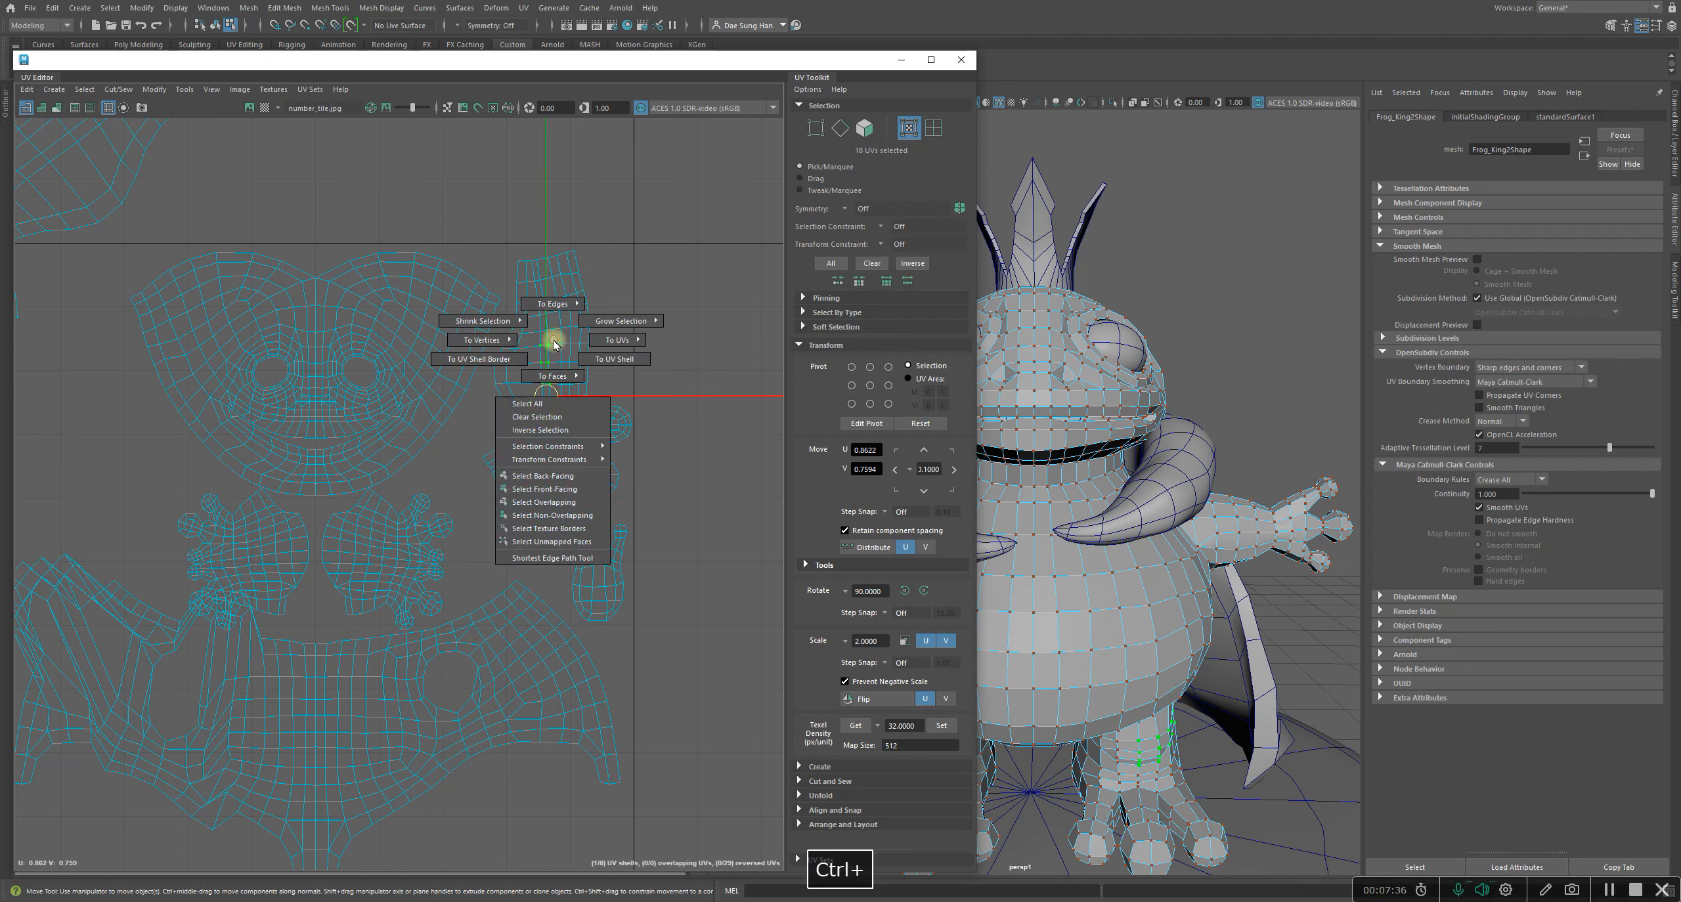
click(599, 359)
alt+right_drag(530, 583, 393, 466)
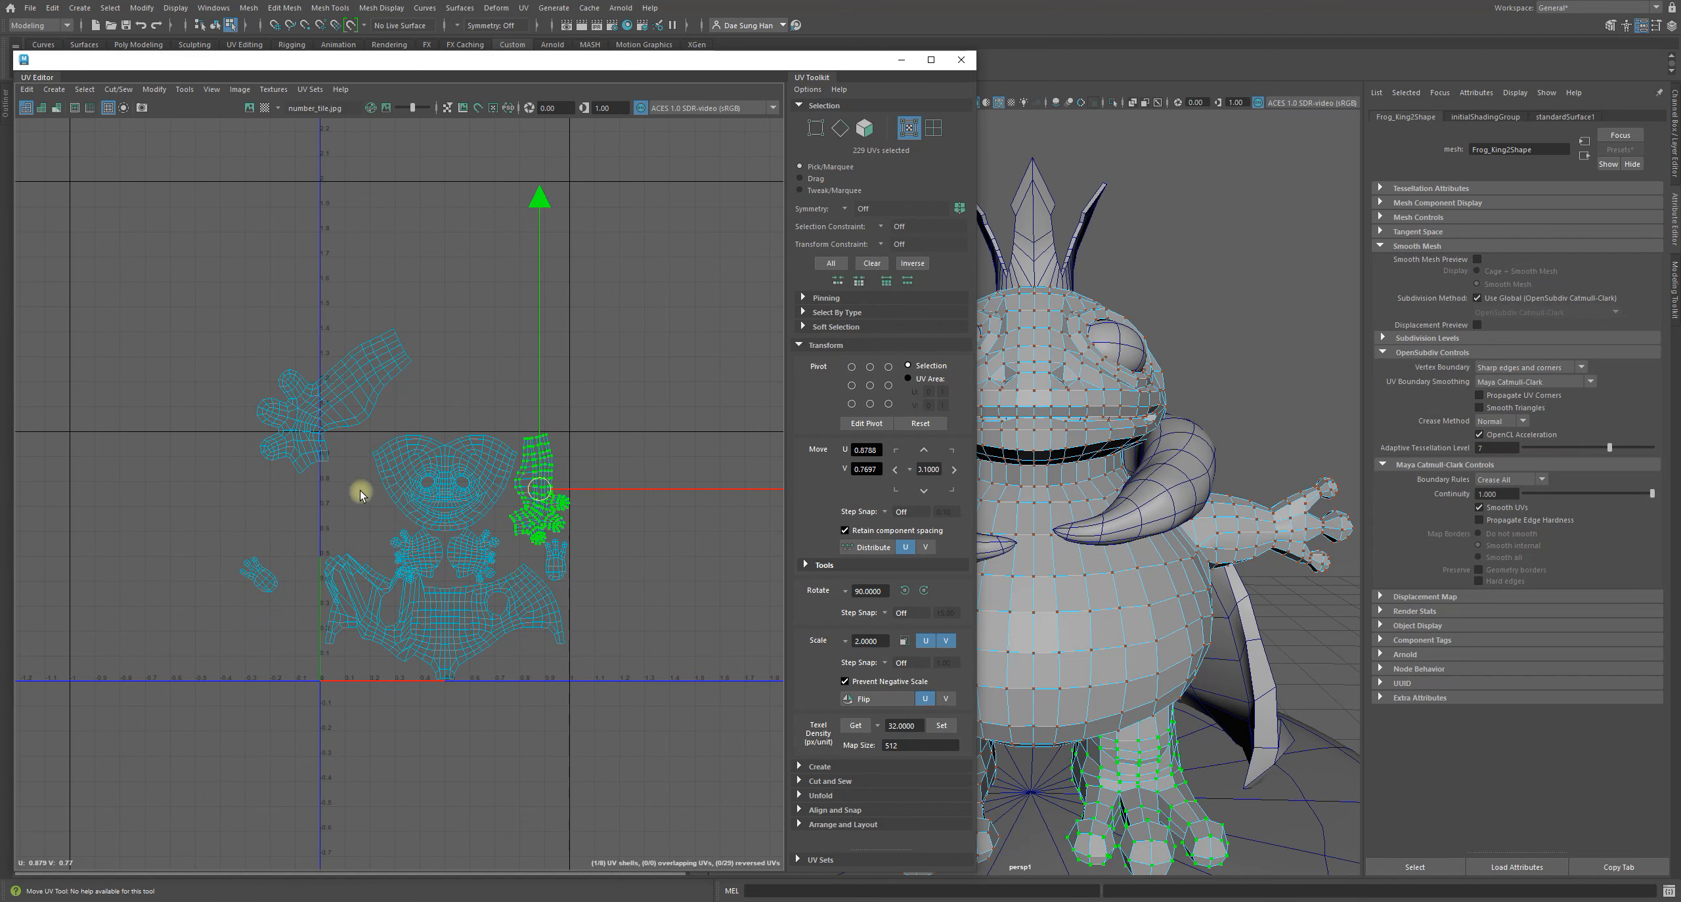
shift+right_click(608, 393)
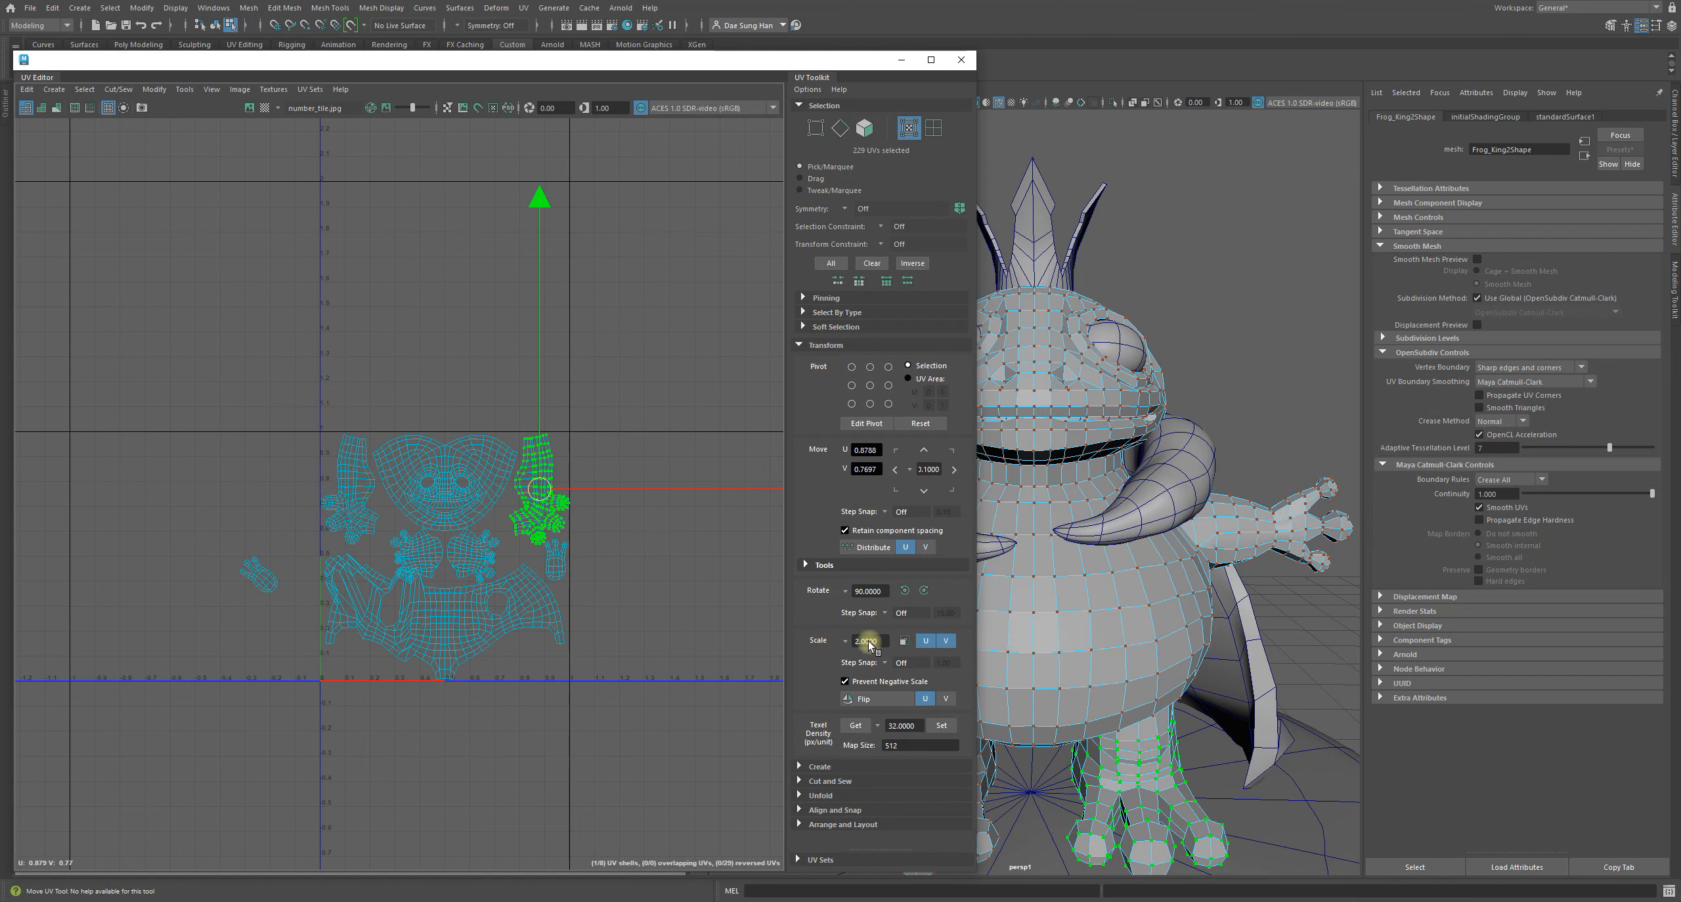
- Convert two UVs on the small foot shell below the right leg to its whole shell, symmetrize it onto the opposite foot and clear the selection
click(694, 680)
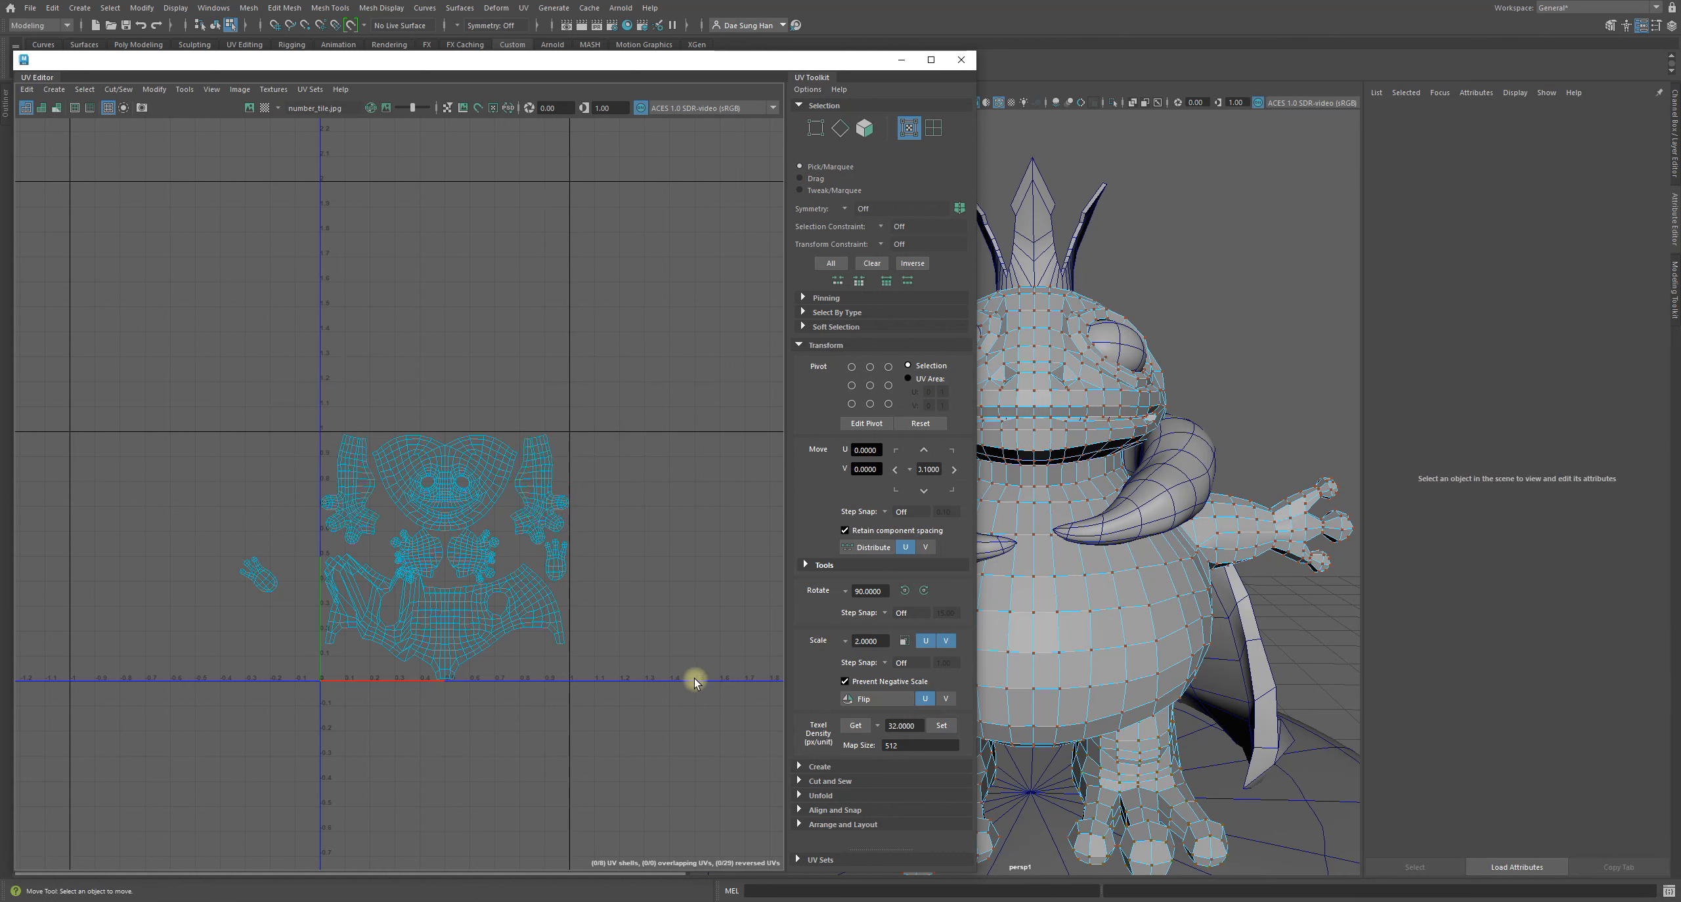
click(554, 563)
alt+right_drag(525, 589, 641, 589)
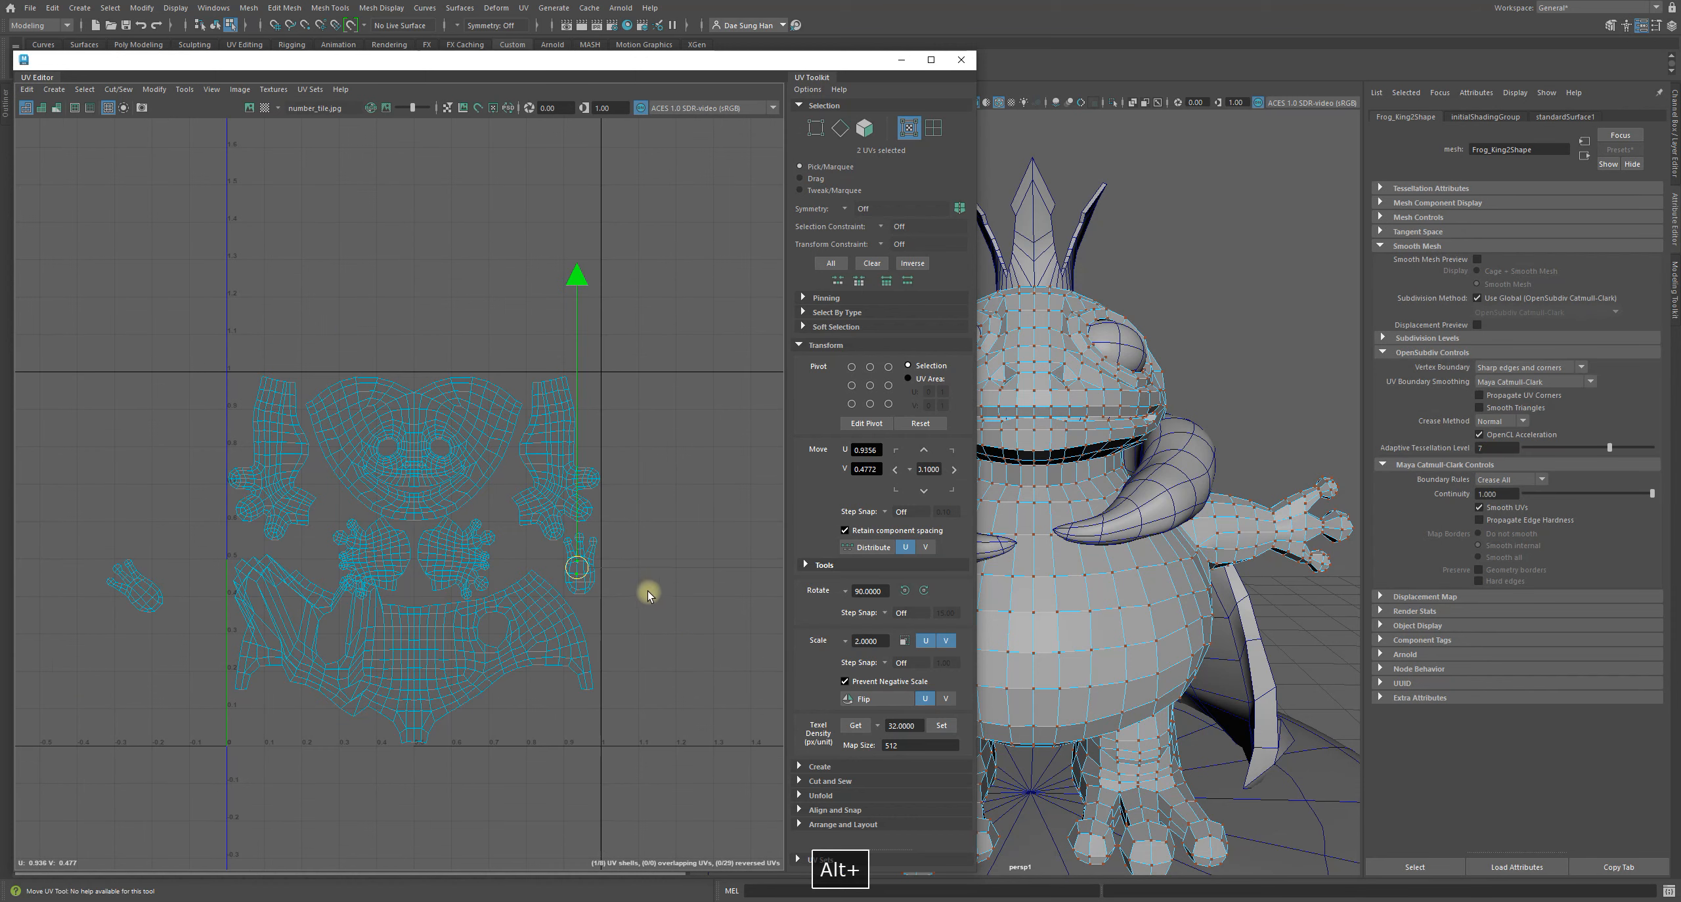
shift+right_click(650, 497)
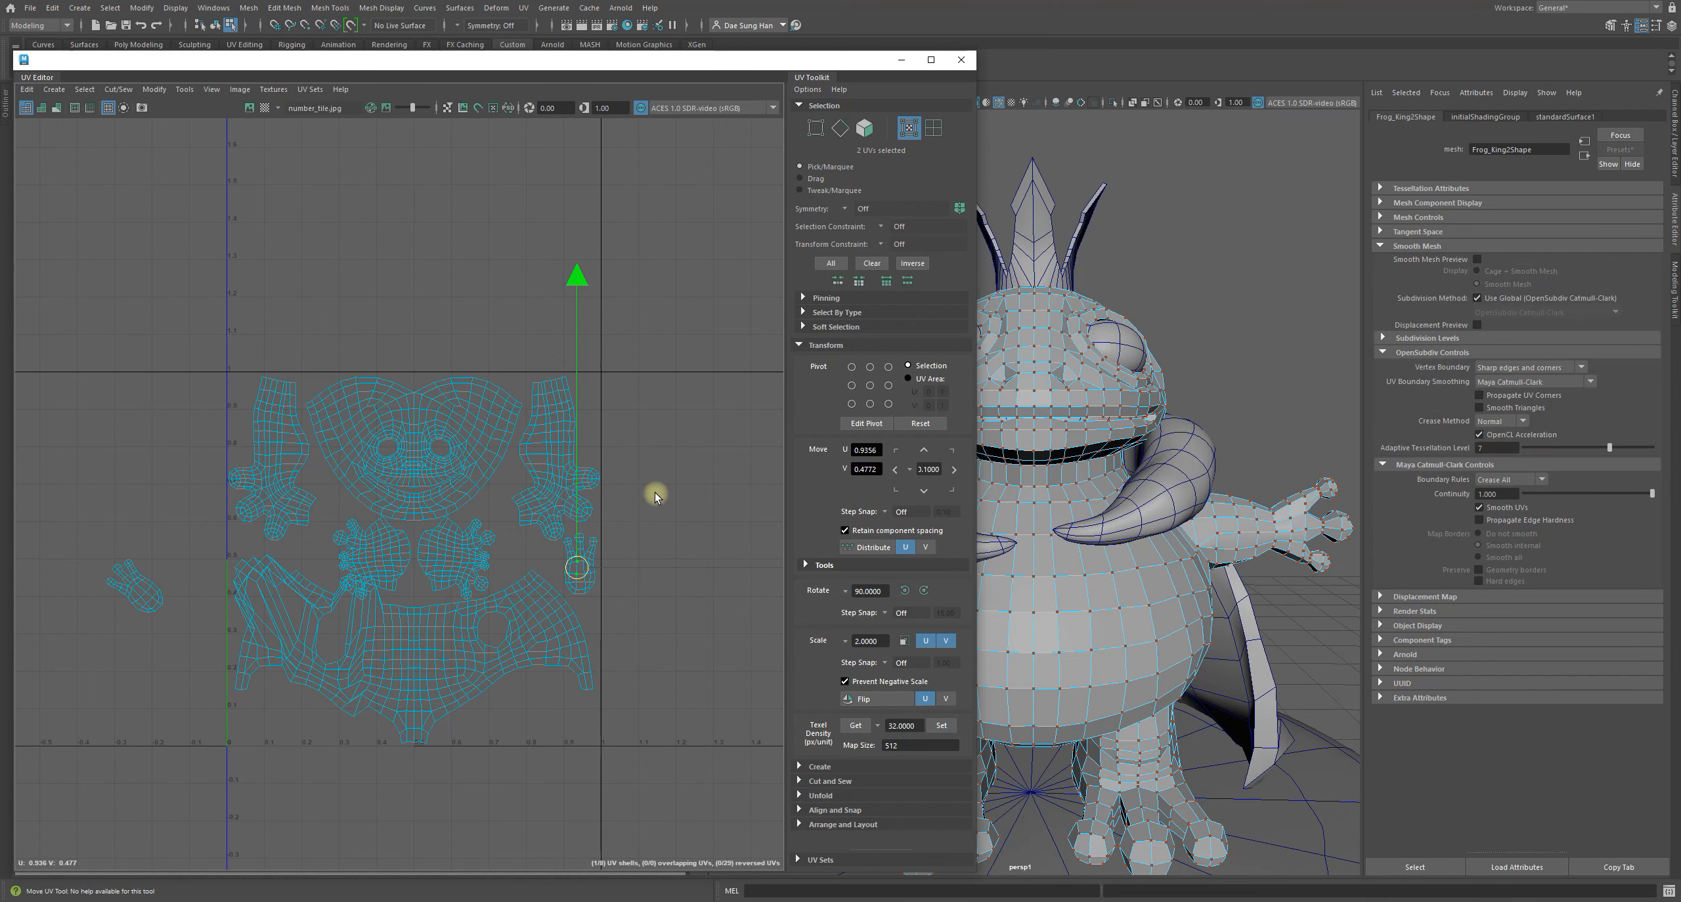
ctrl+right_drag(655, 497, 694, 578)
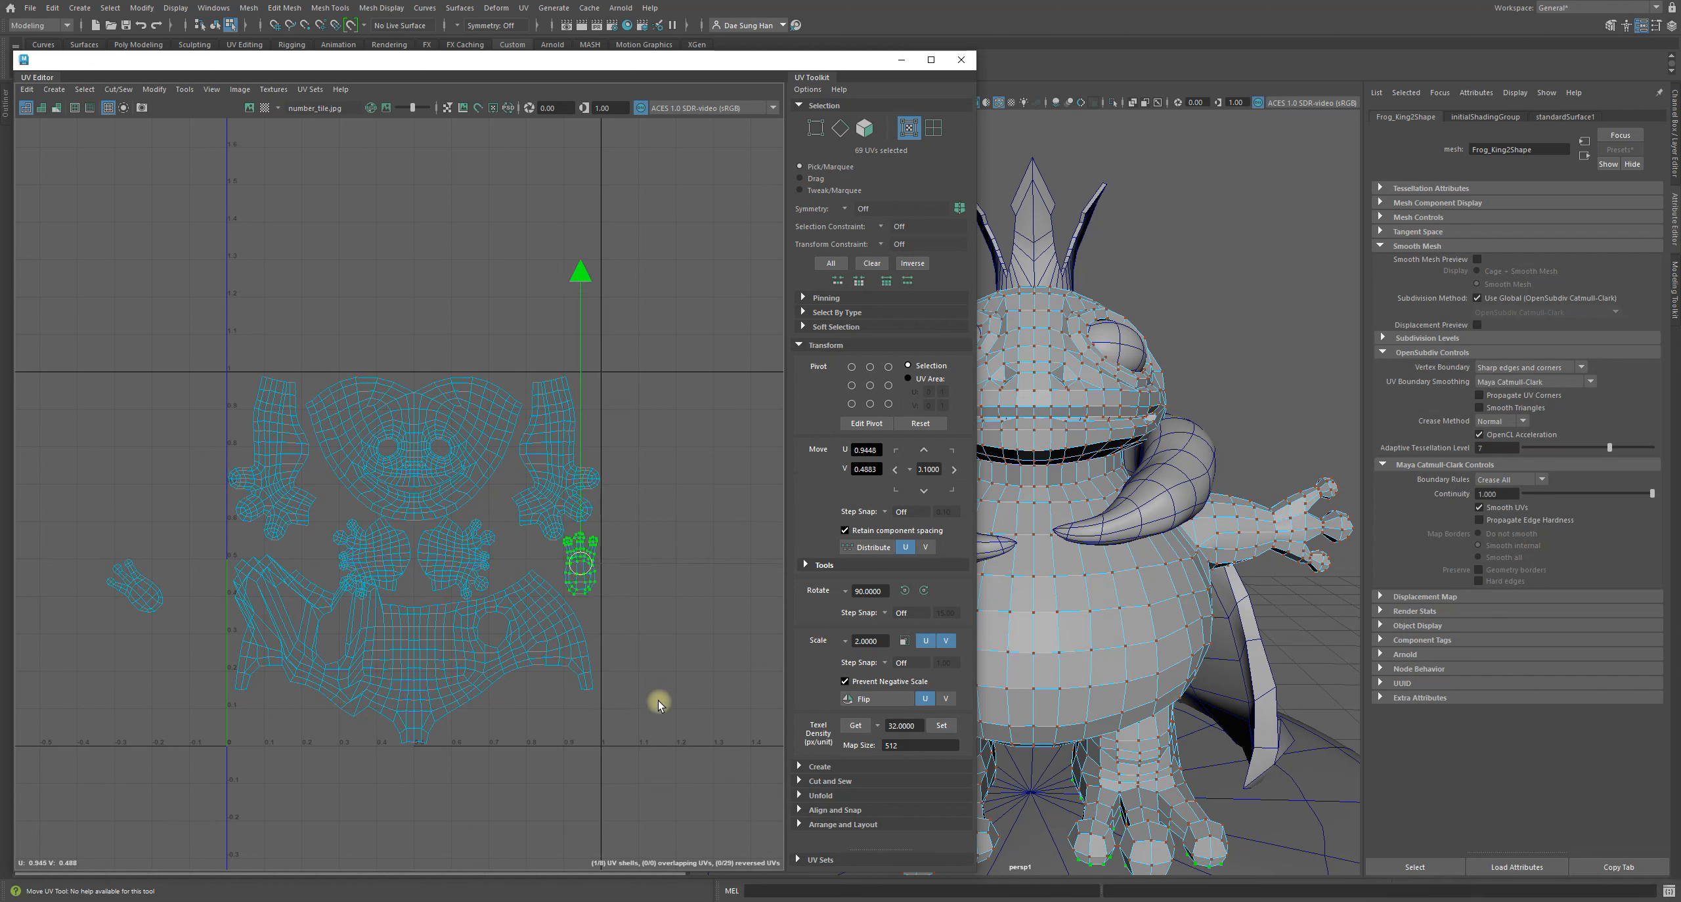
shift+right_click(669, 439)
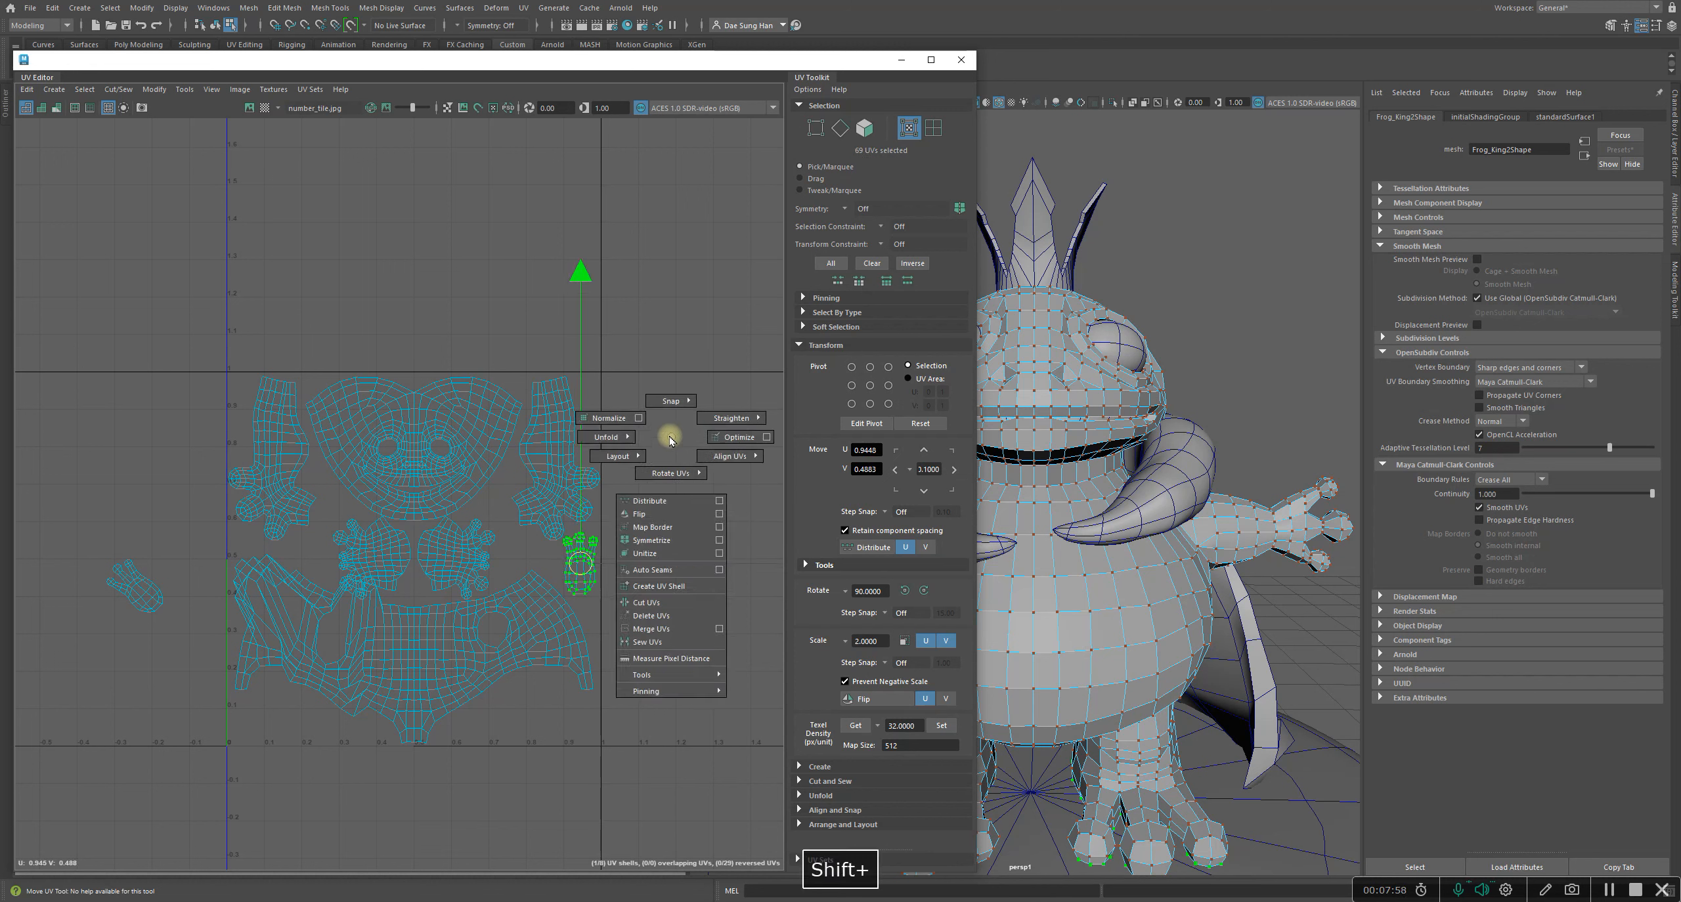
shift+right_drag(670, 439, 646, 535)
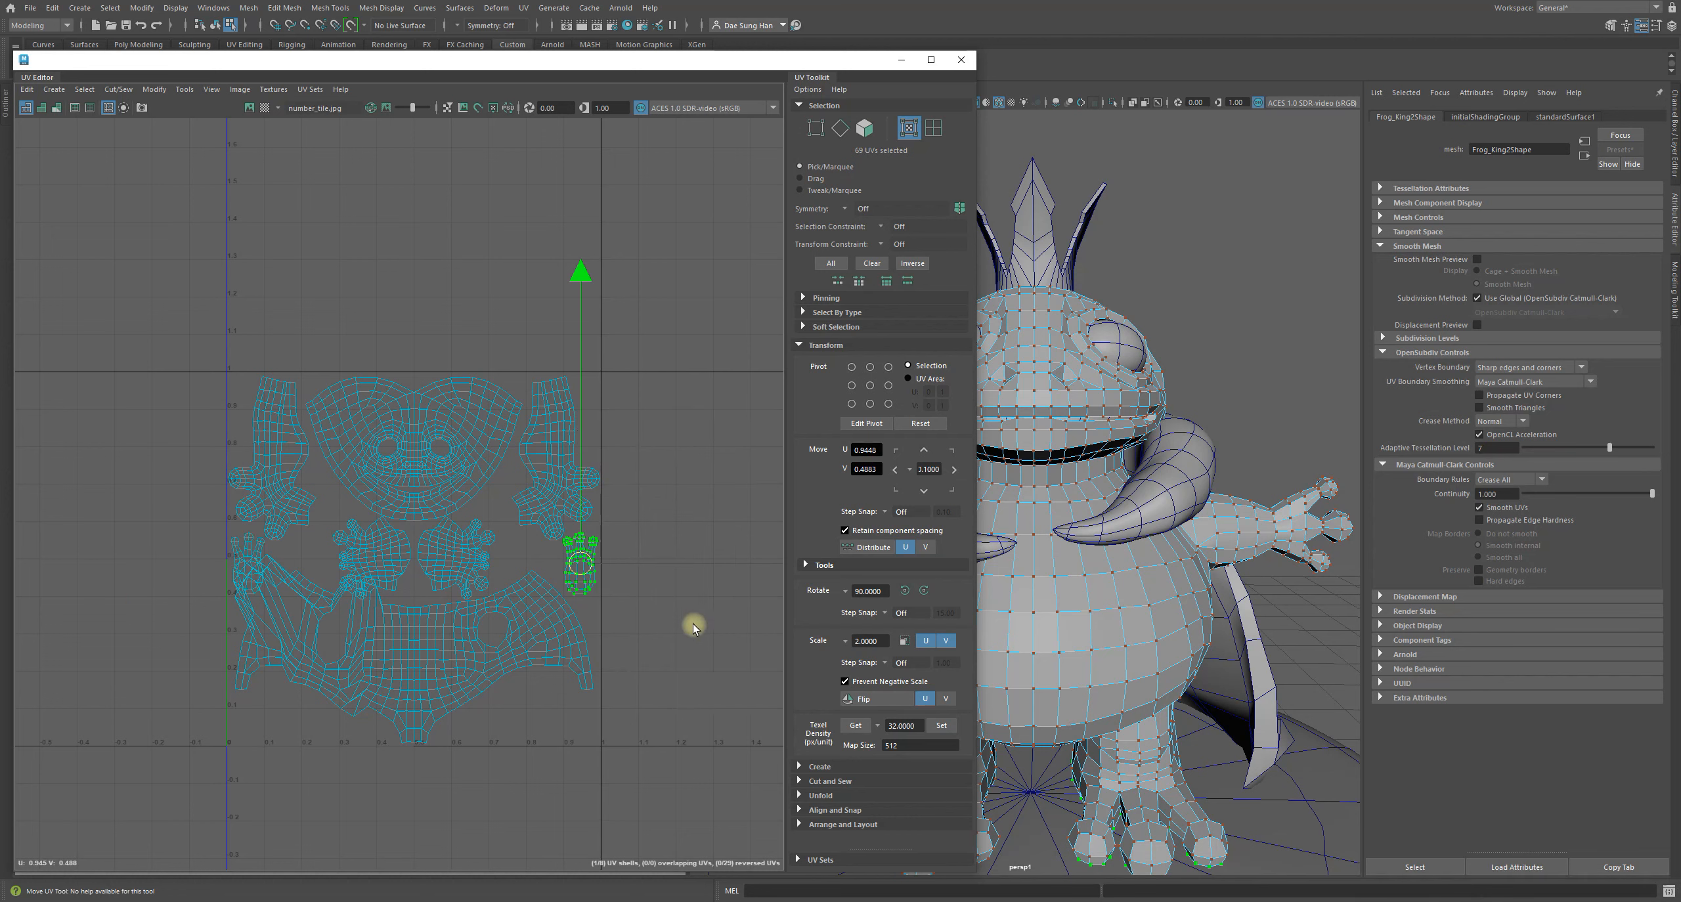
click(710, 726)
alt+middle_drag(430, 604, 437, 566)
alt+right_drag(437, 566, 554, 625)
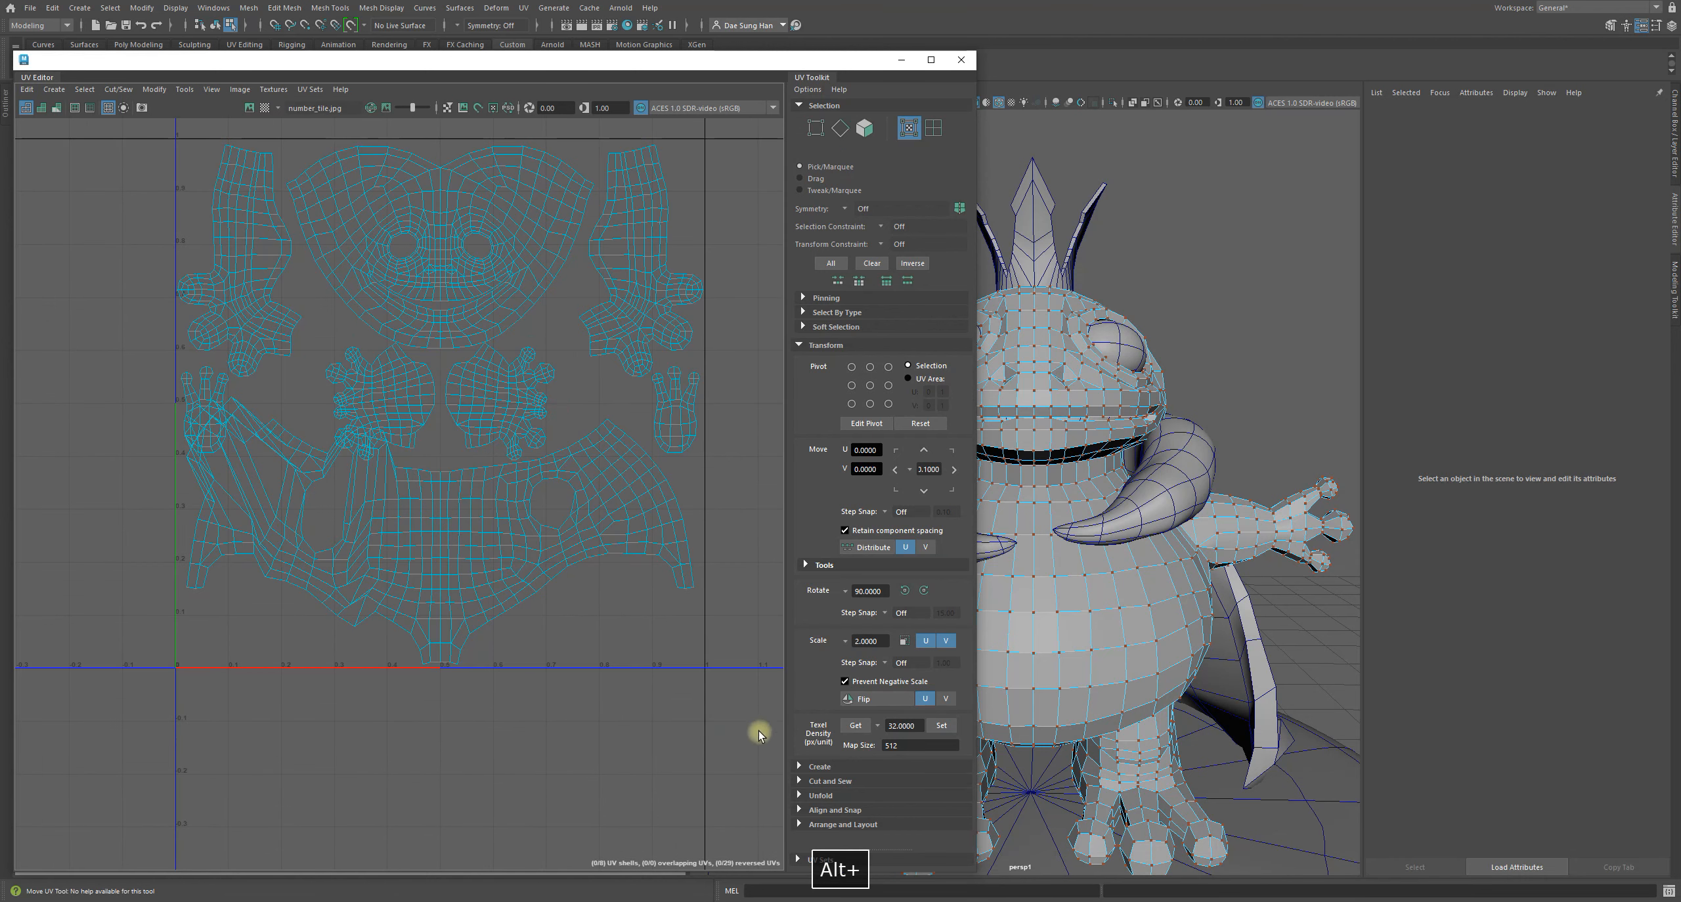
drag(759, 734, 447, 327)
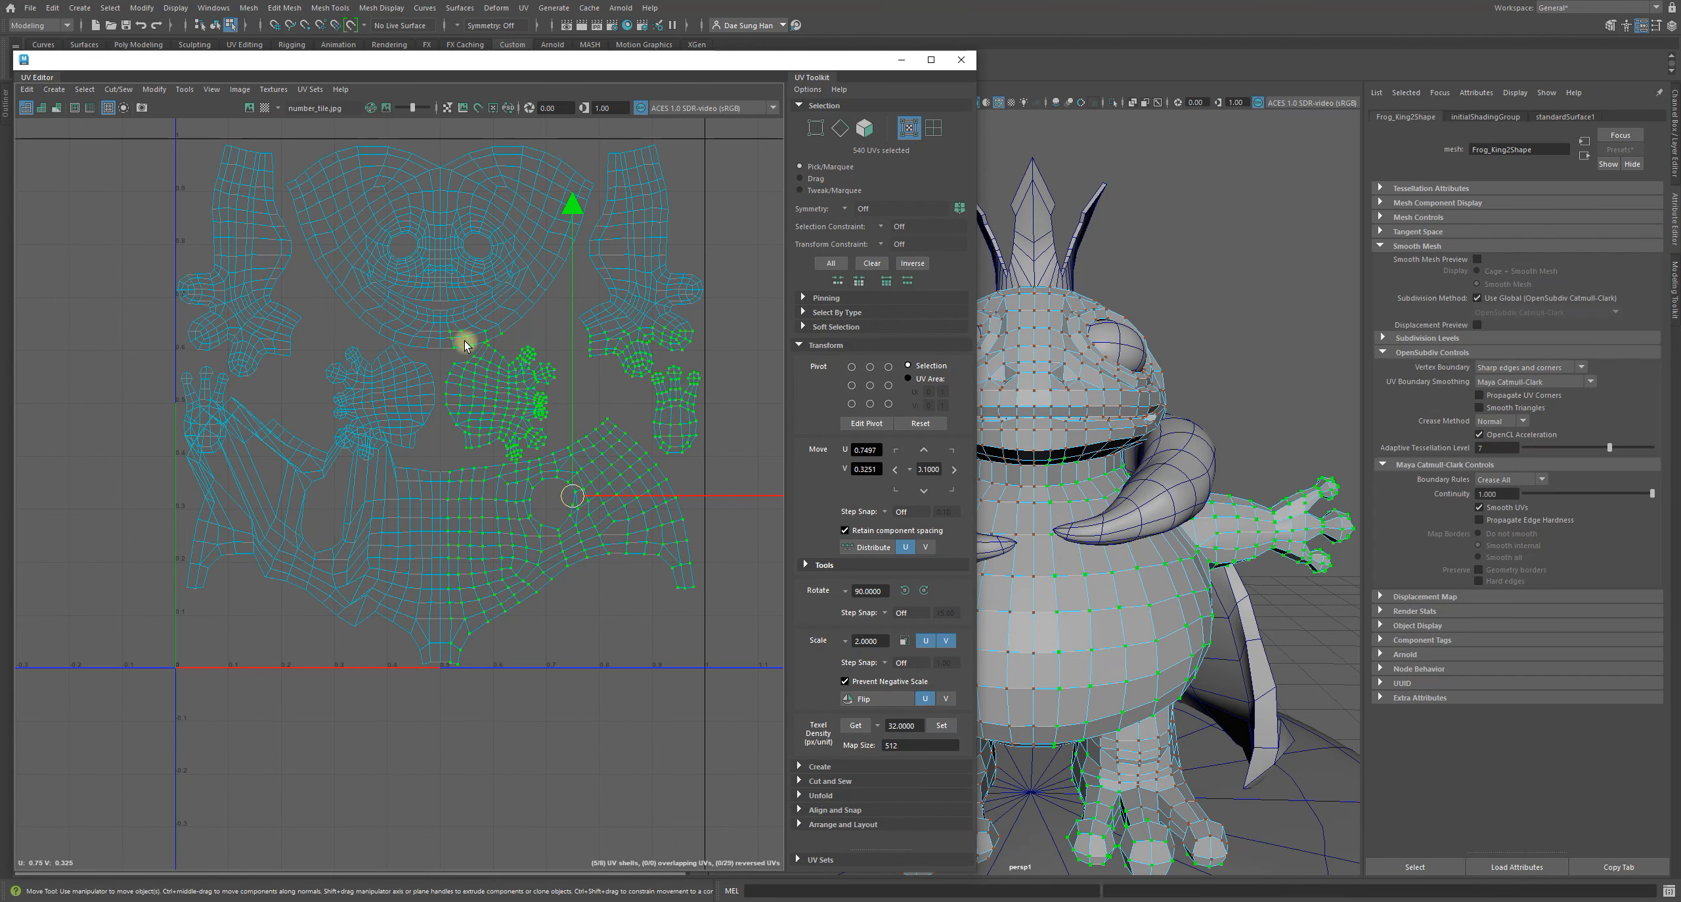
drag(652, 759, 589, 690)
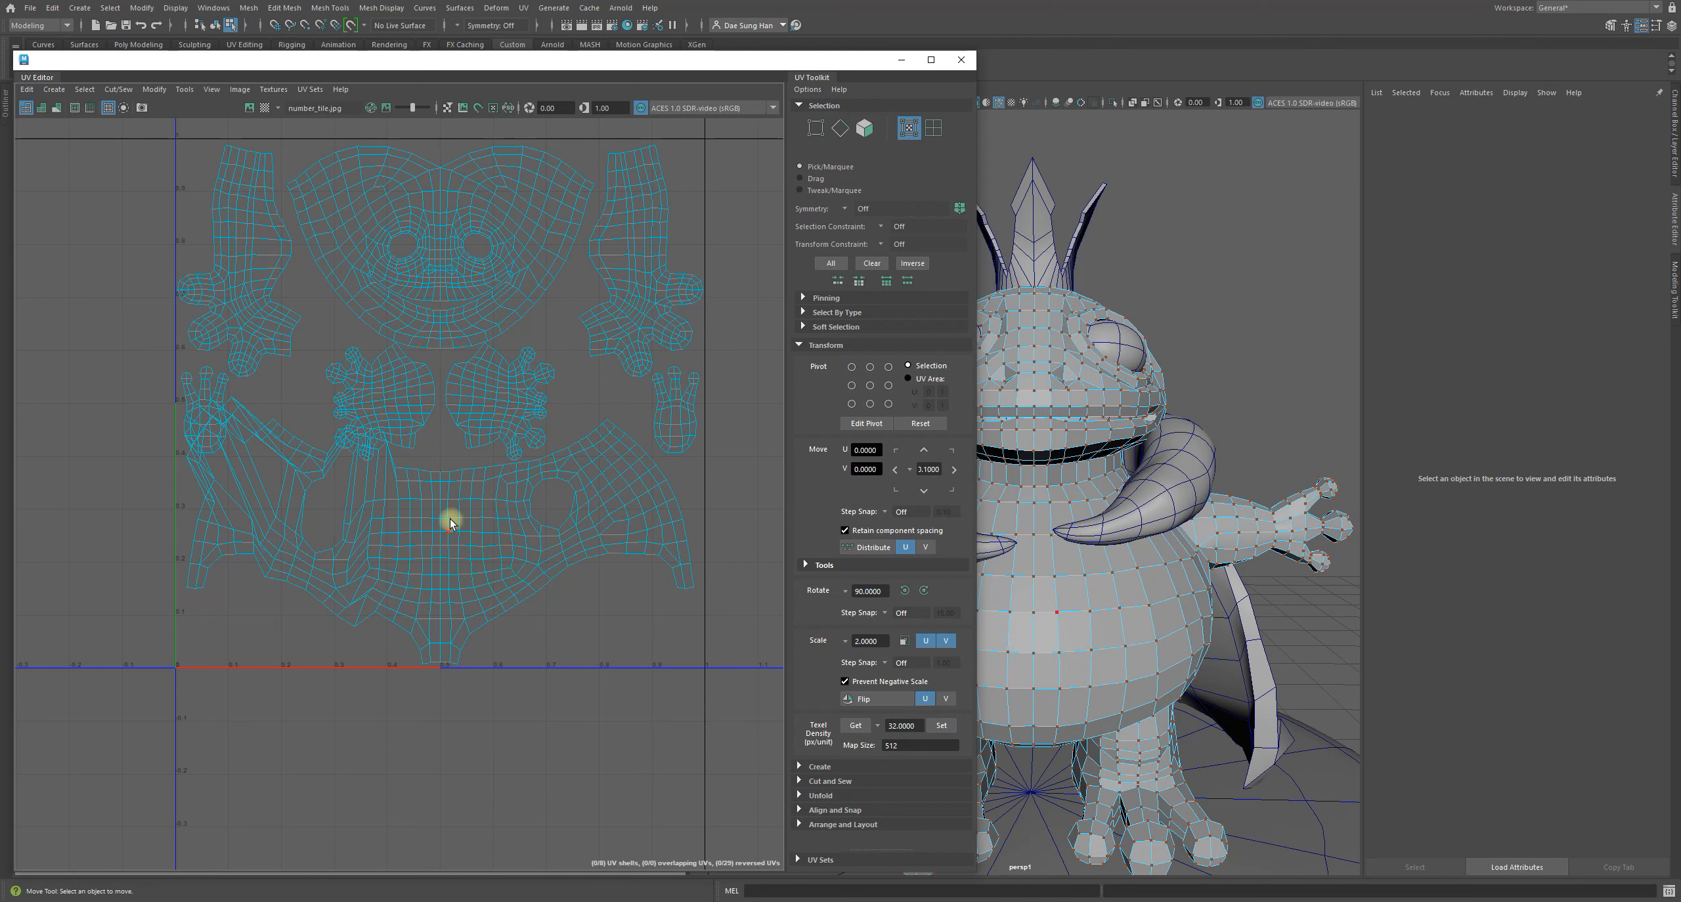
- Convert a patch of body UVs to the entire UV shell and deselect the distorted left half, including UVs left of the centre line
drag(450, 506, 512, 599)
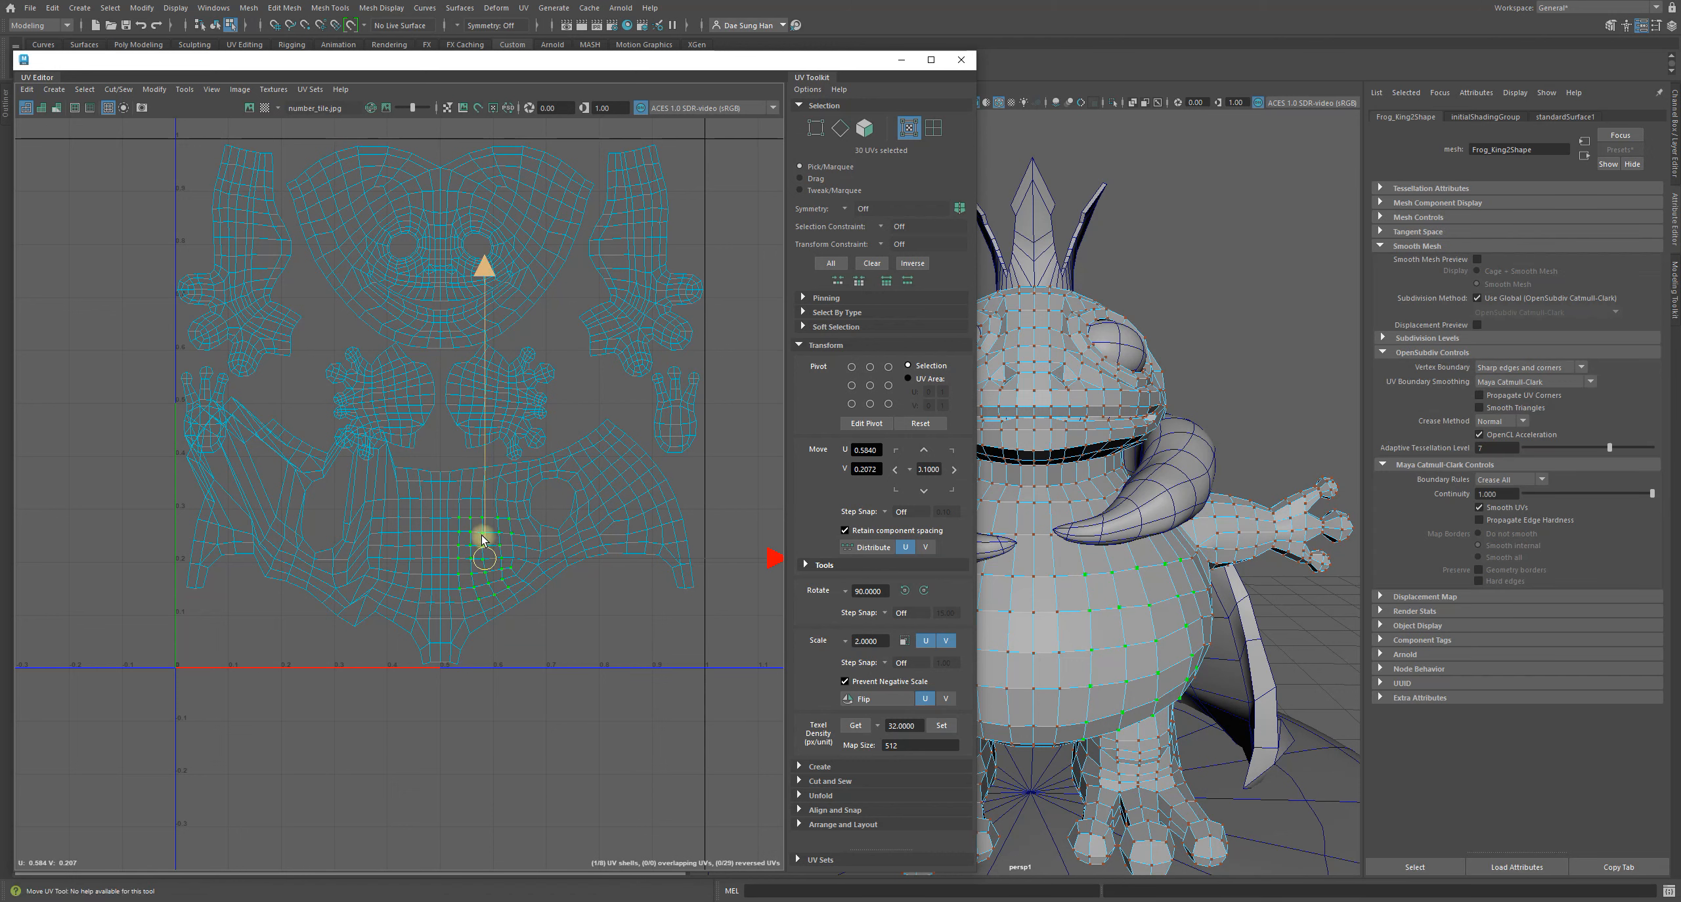
shift+right_click(499, 494)
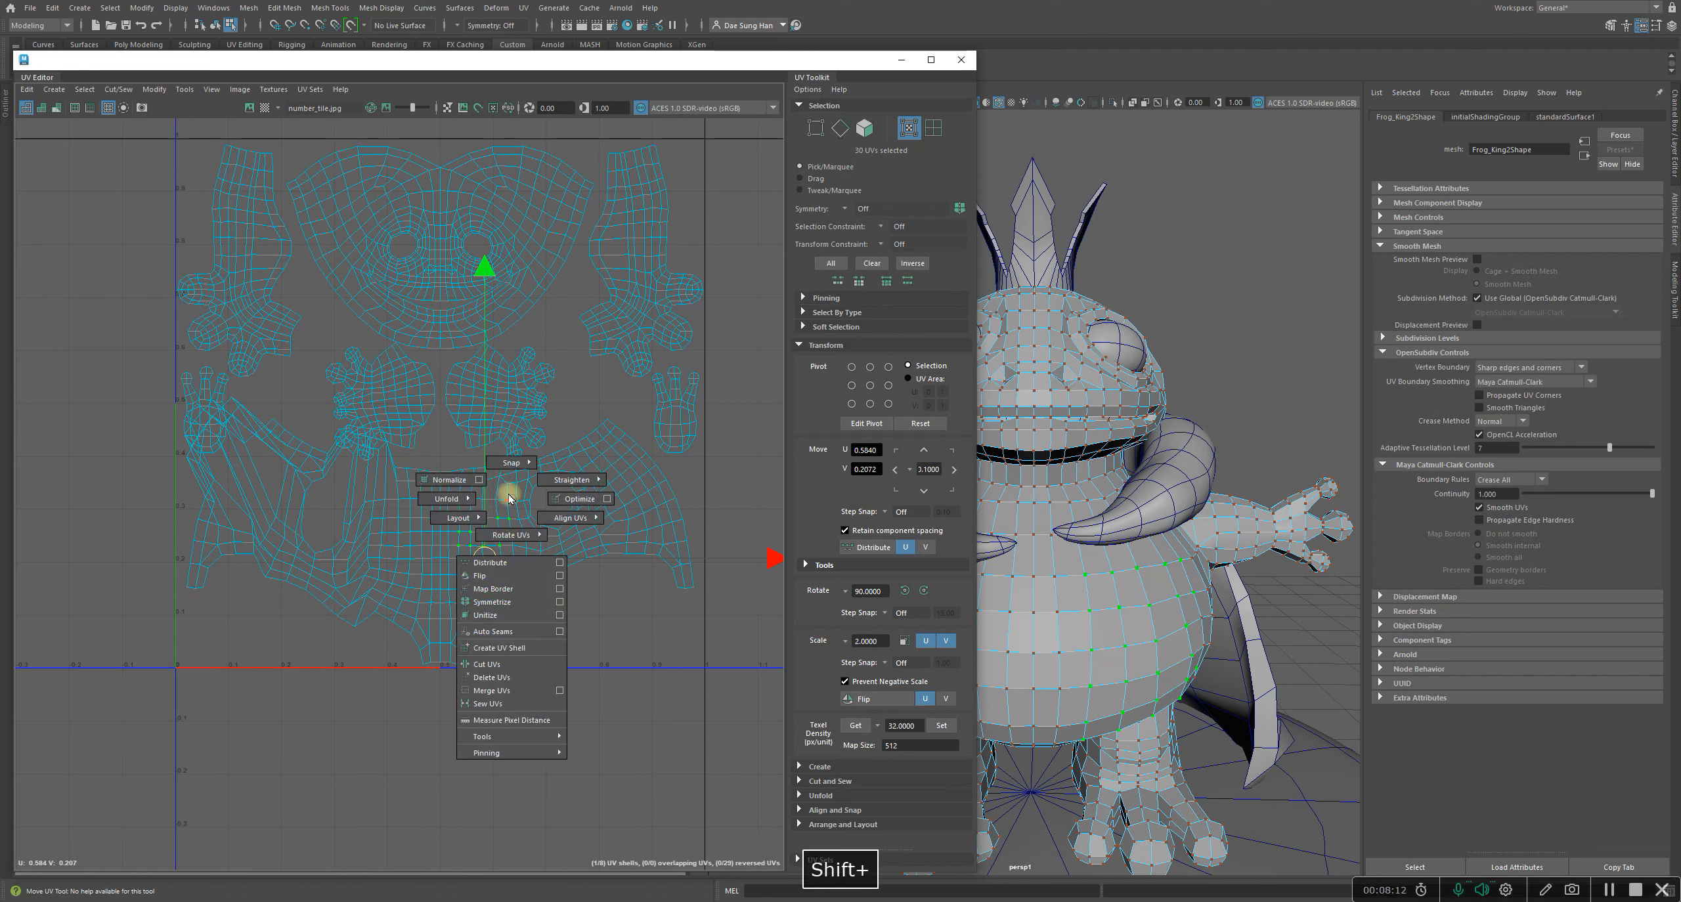
ctrl+right_drag(509, 498, 559, 514)
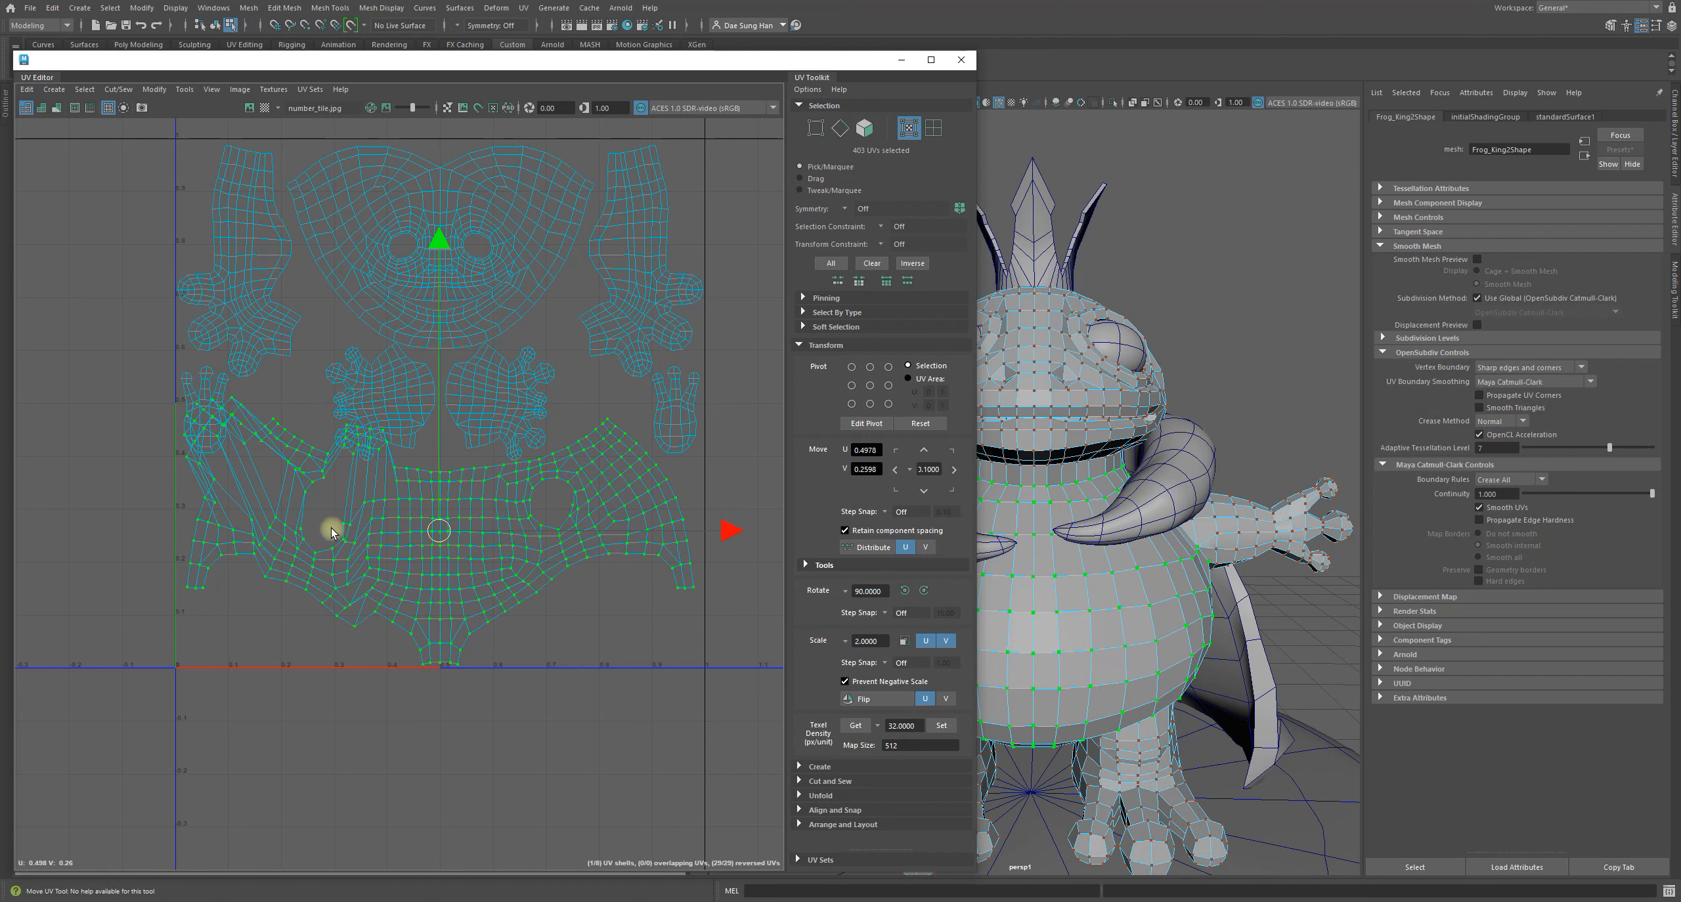
ctrl+drag(109, 247, 434, 754)
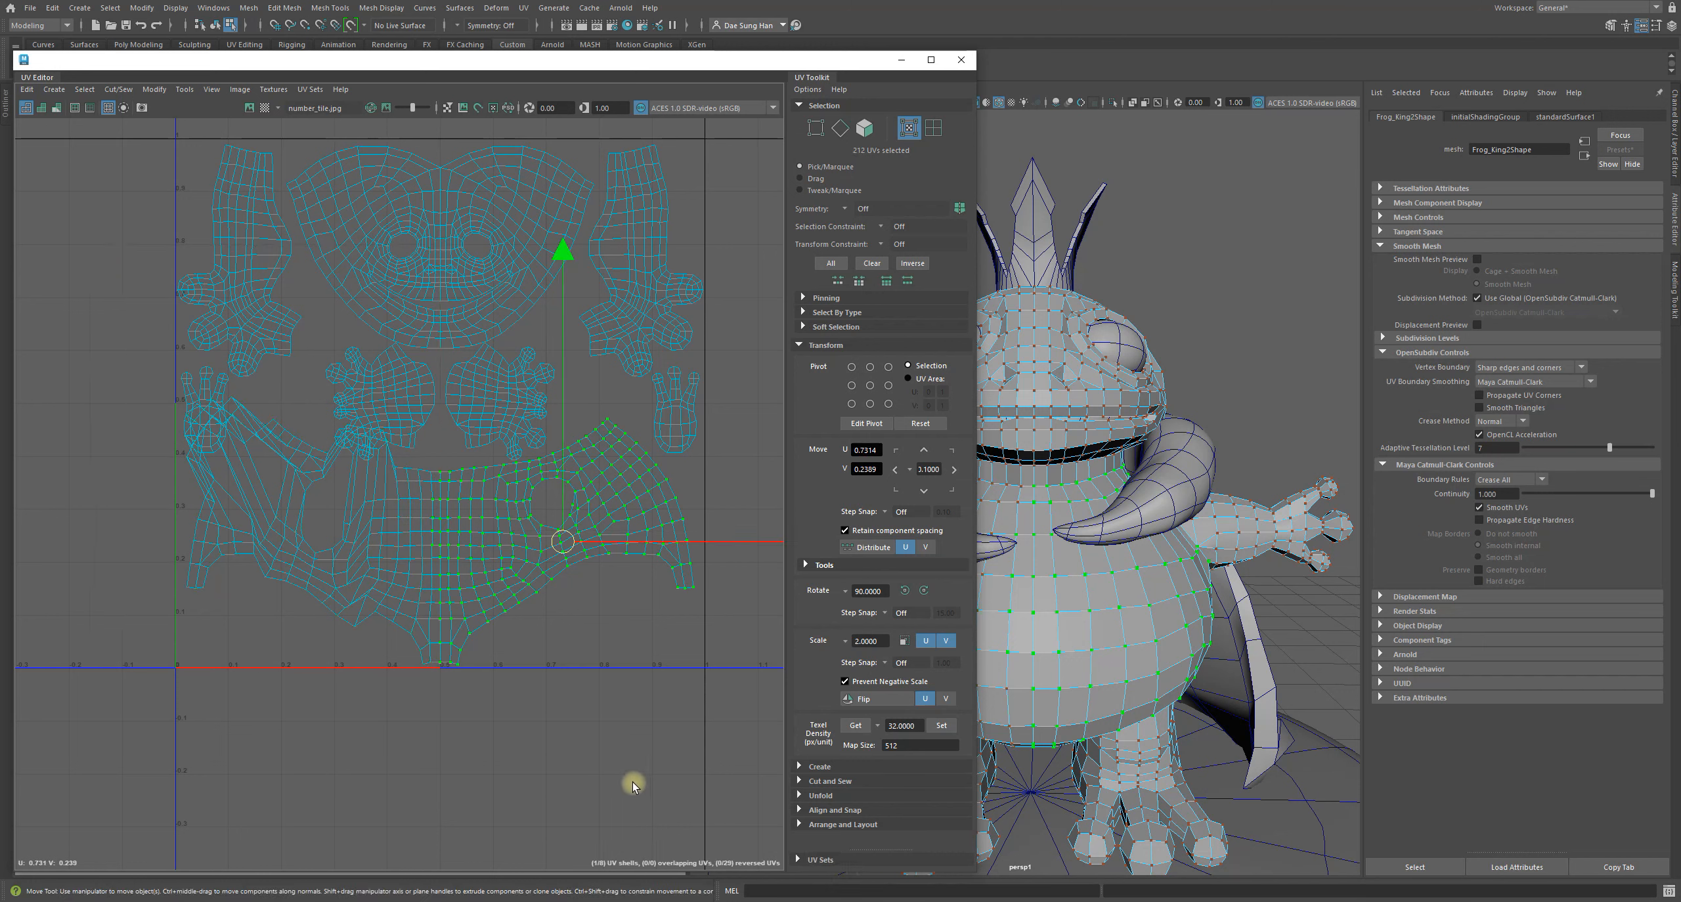
ctrl+drag(203, 288, 435, 688)
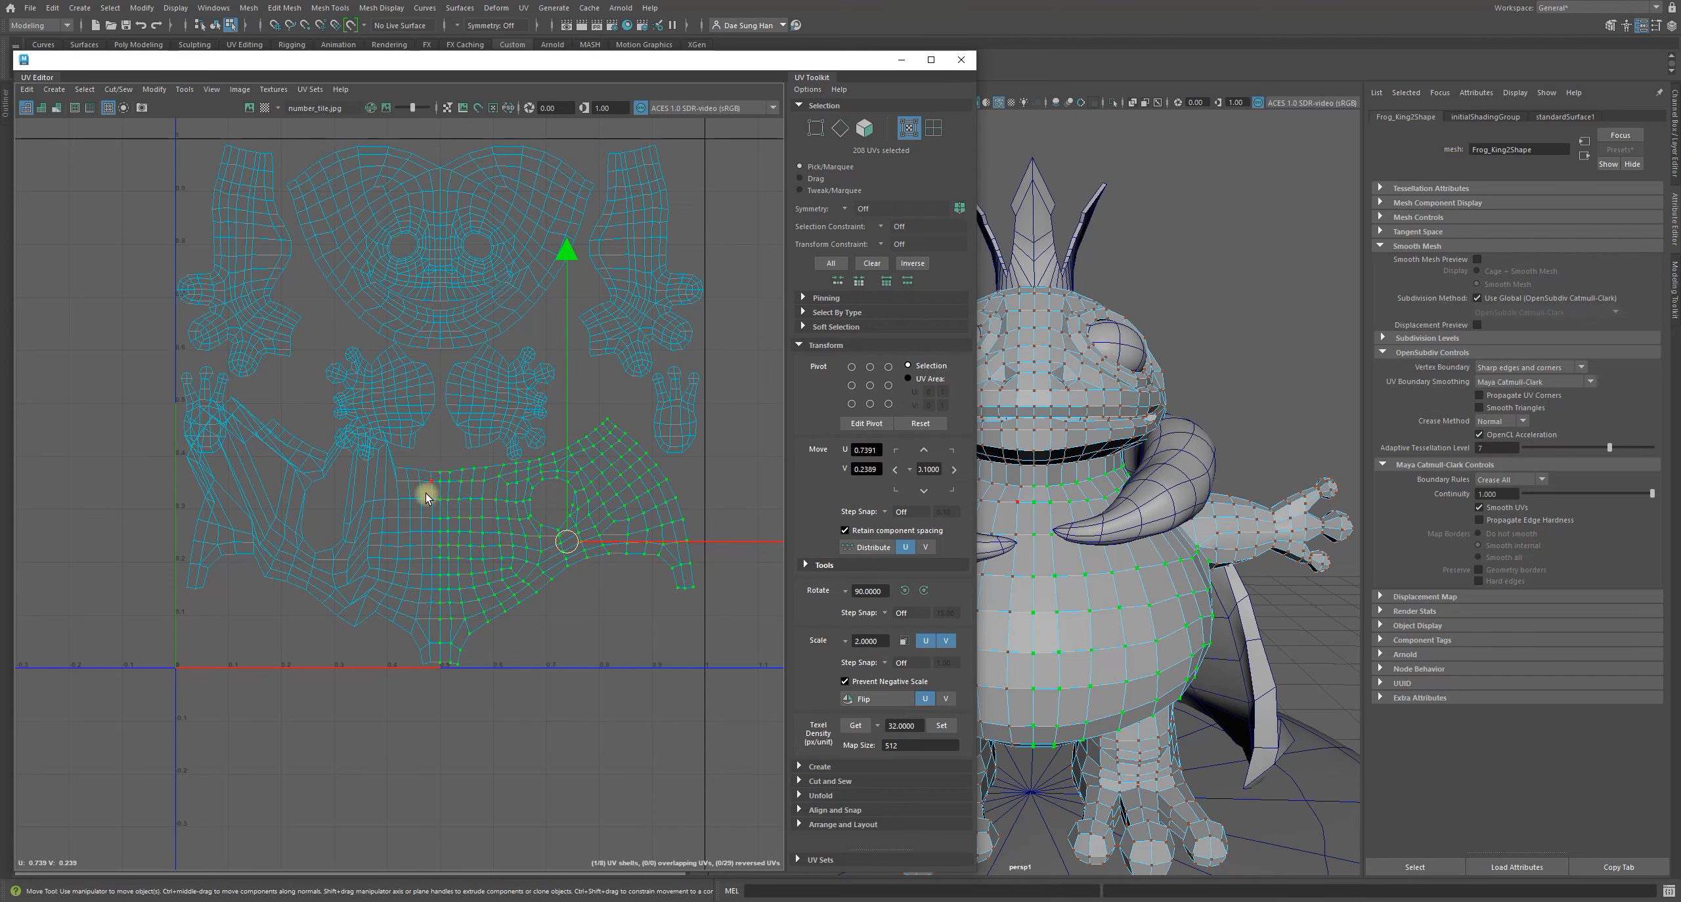
- Symmetrize the selected right half of the body shell onto its left half and clear the selection
alt+right_drag(335, 471, 645, 530)
alt+middle_drag(645, 530, 414, 214)
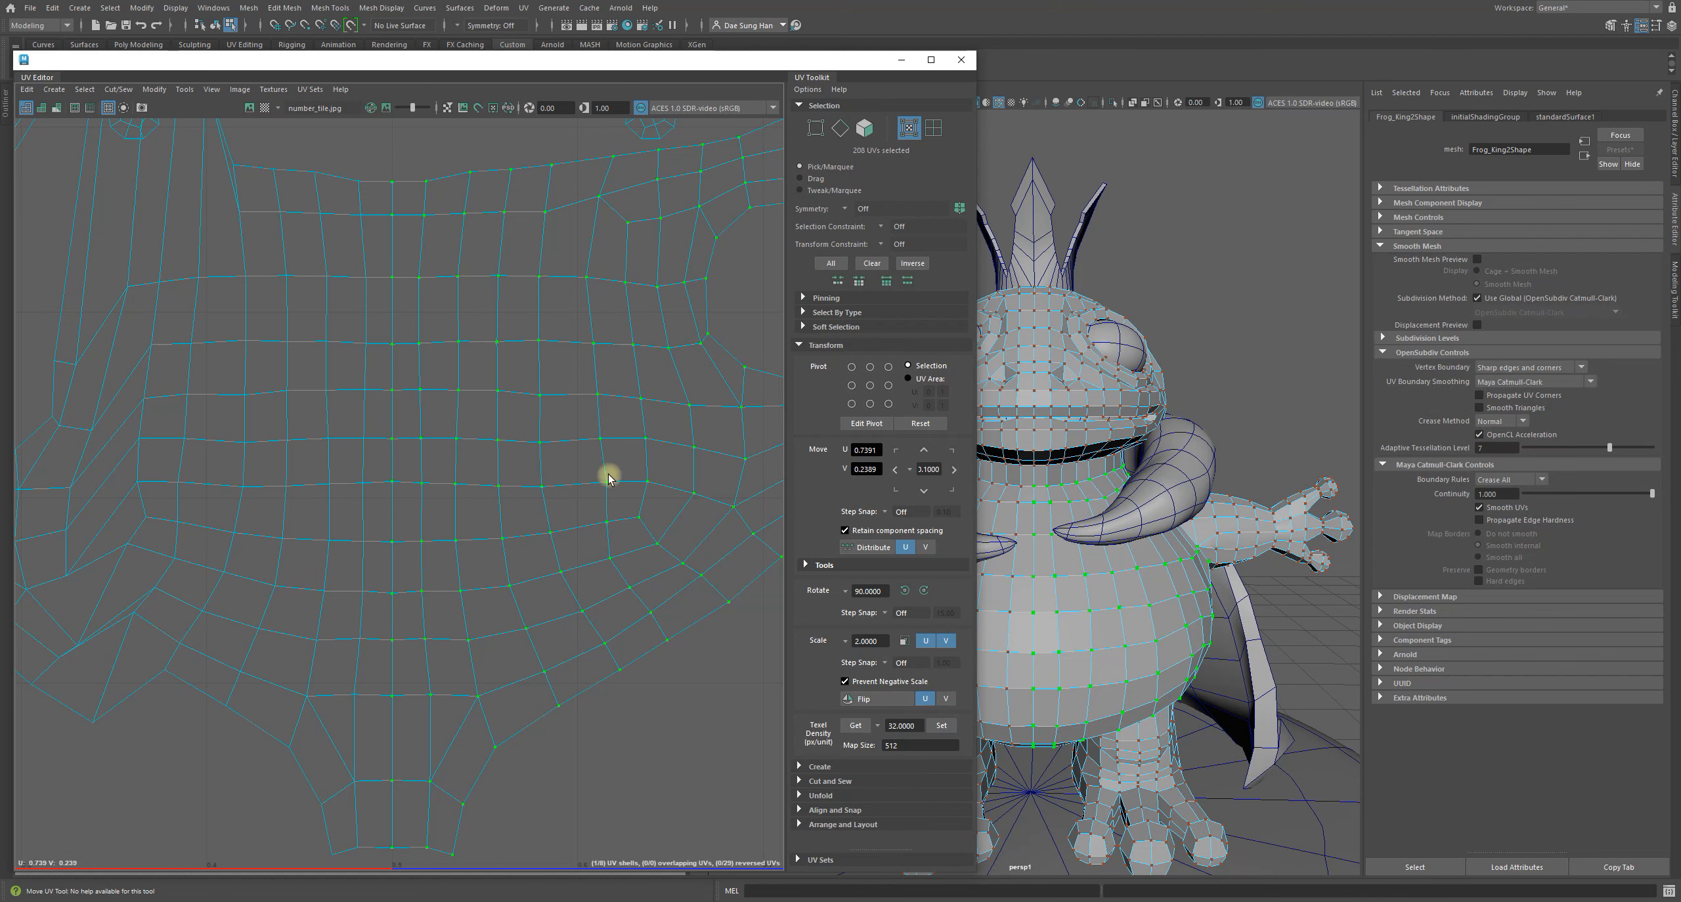
alt+right_drag(609, 477, 326, 447)
alt+middle_drag(326, 447, 282, 471)
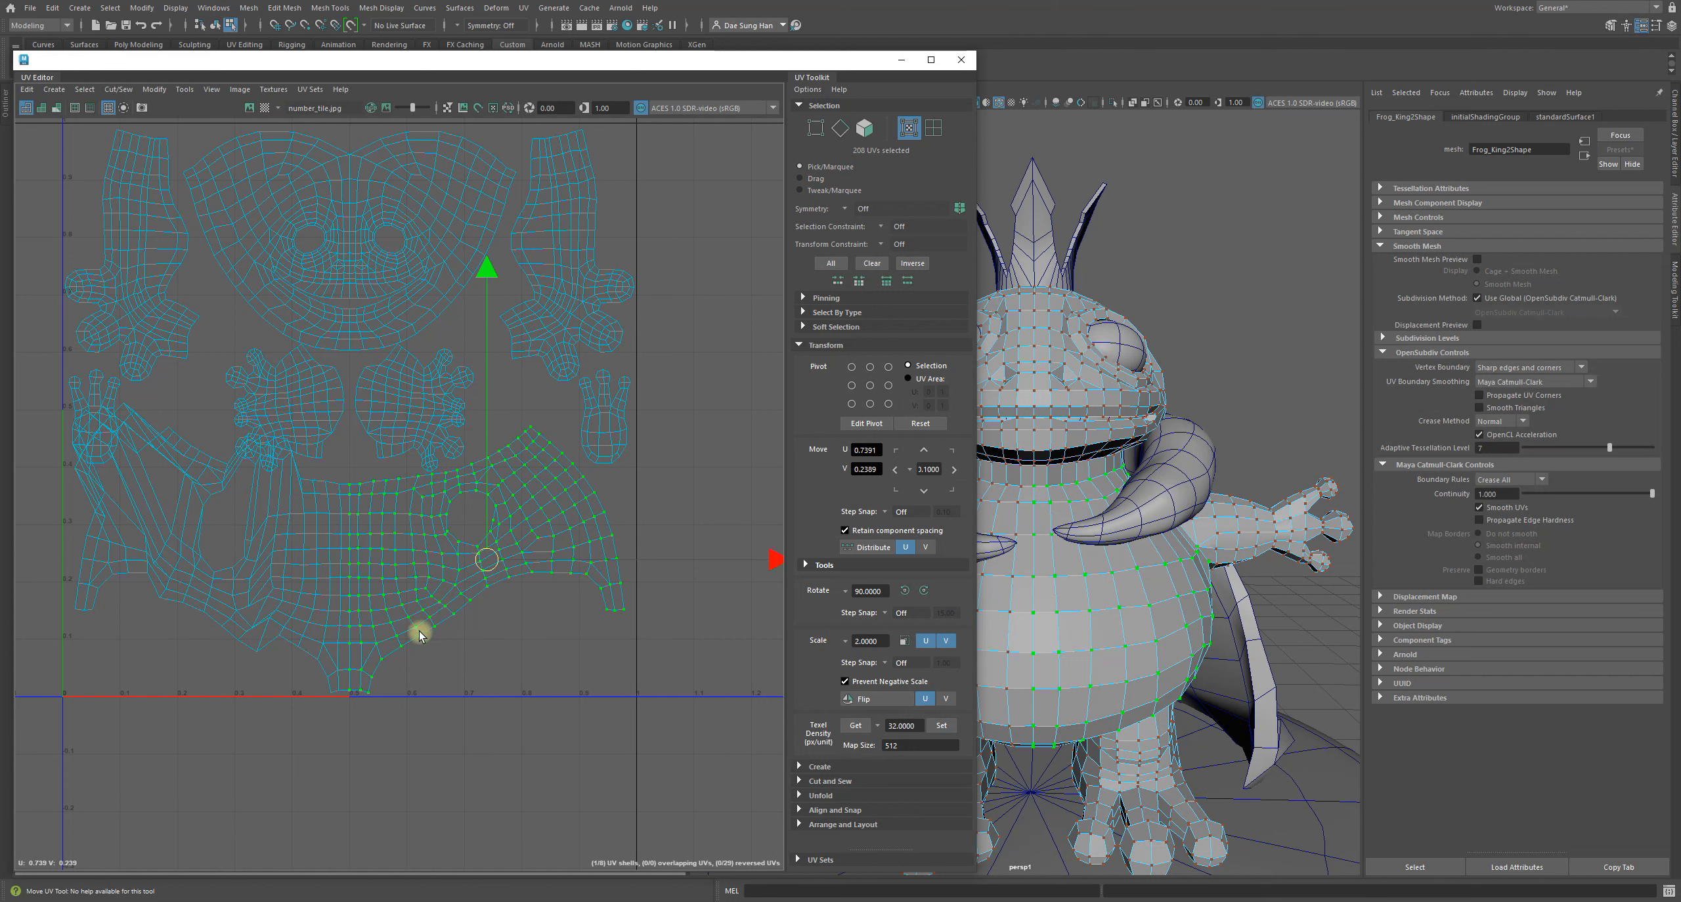
alt+middle_drag(428, 567, 500, 478)
alt+middle_drag(597, 520, 585, 589)
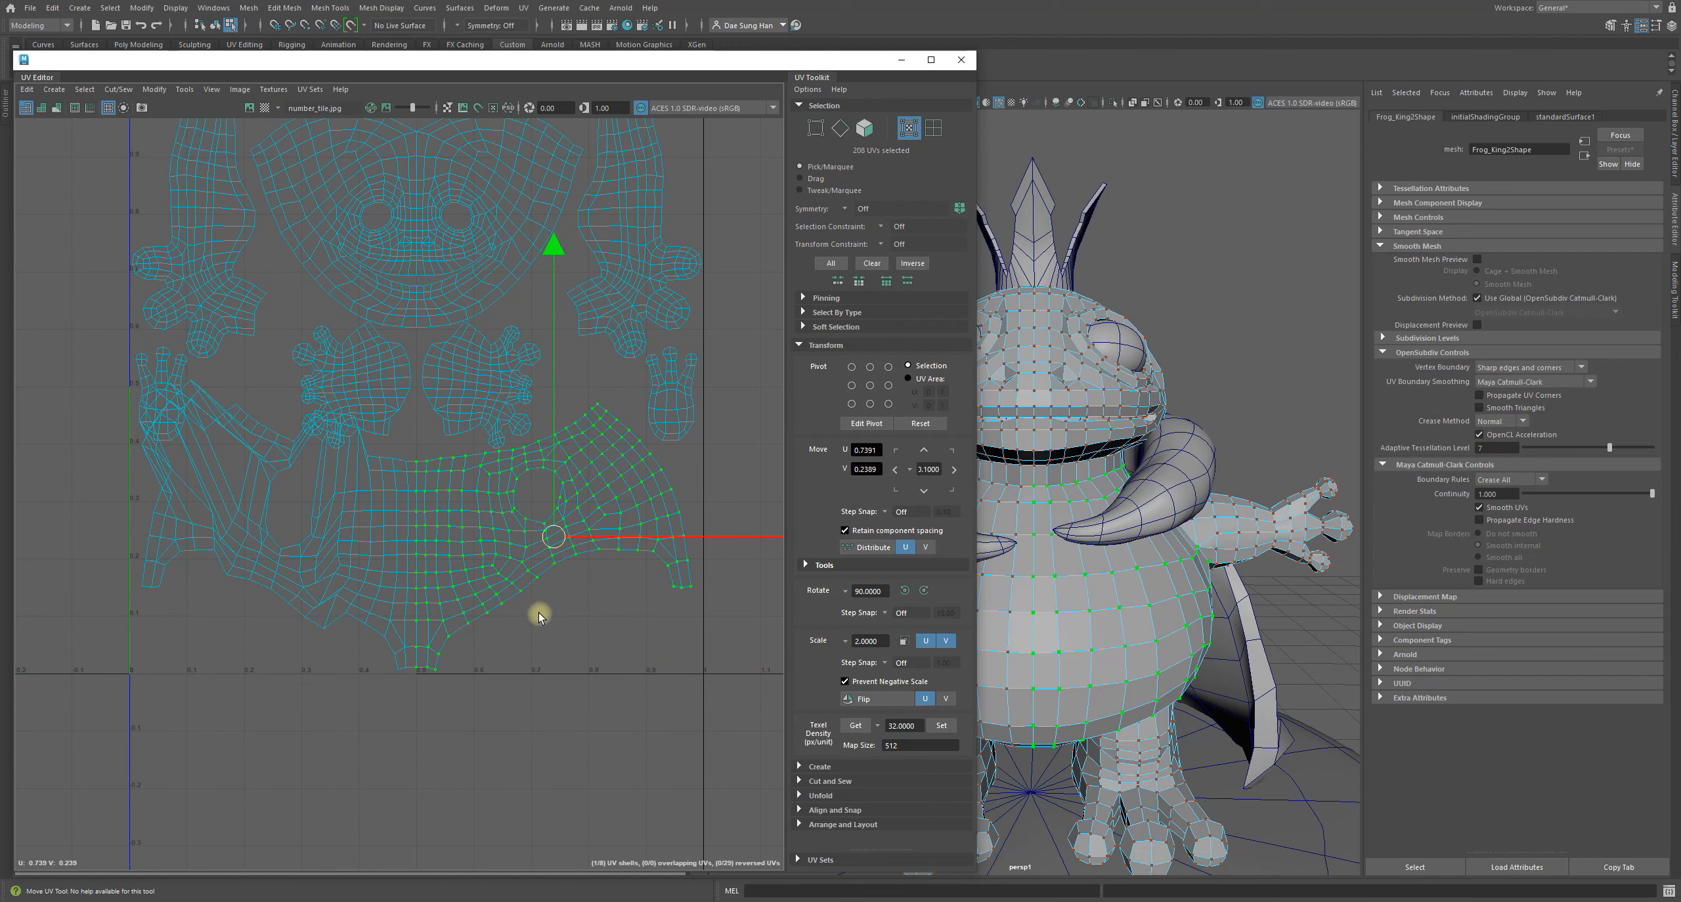
shift+right_drag(537, 612, 555, 715)
alt+middle_drag(575, 776, 769, 647)
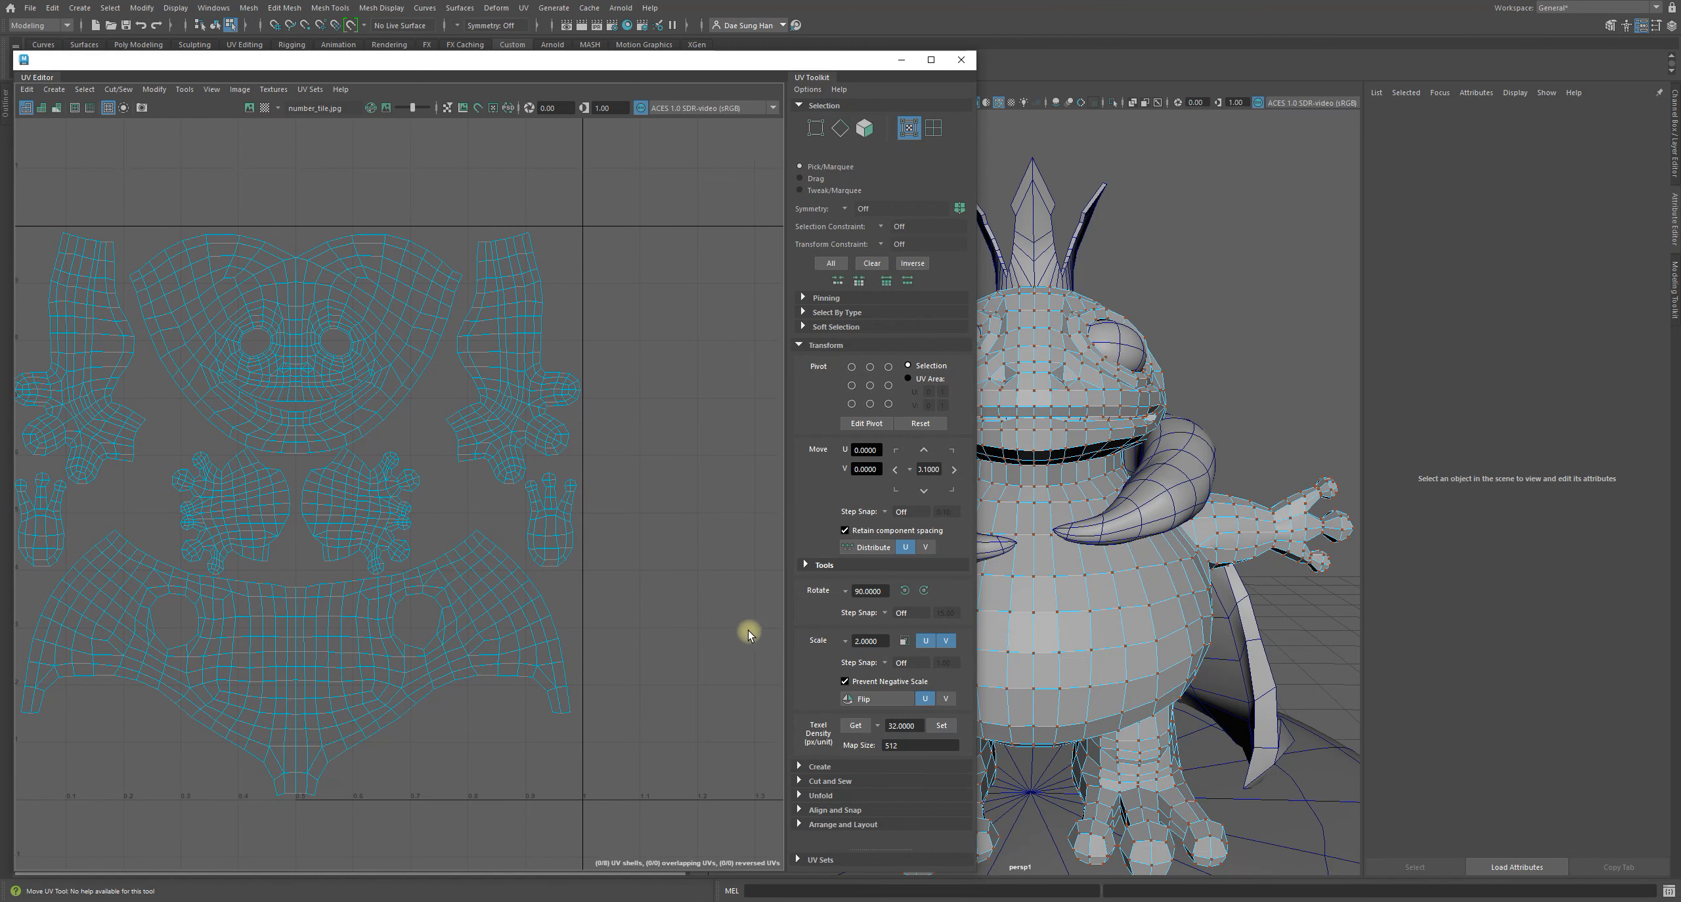
alt+middle_drag(649, 565, 746, 567)
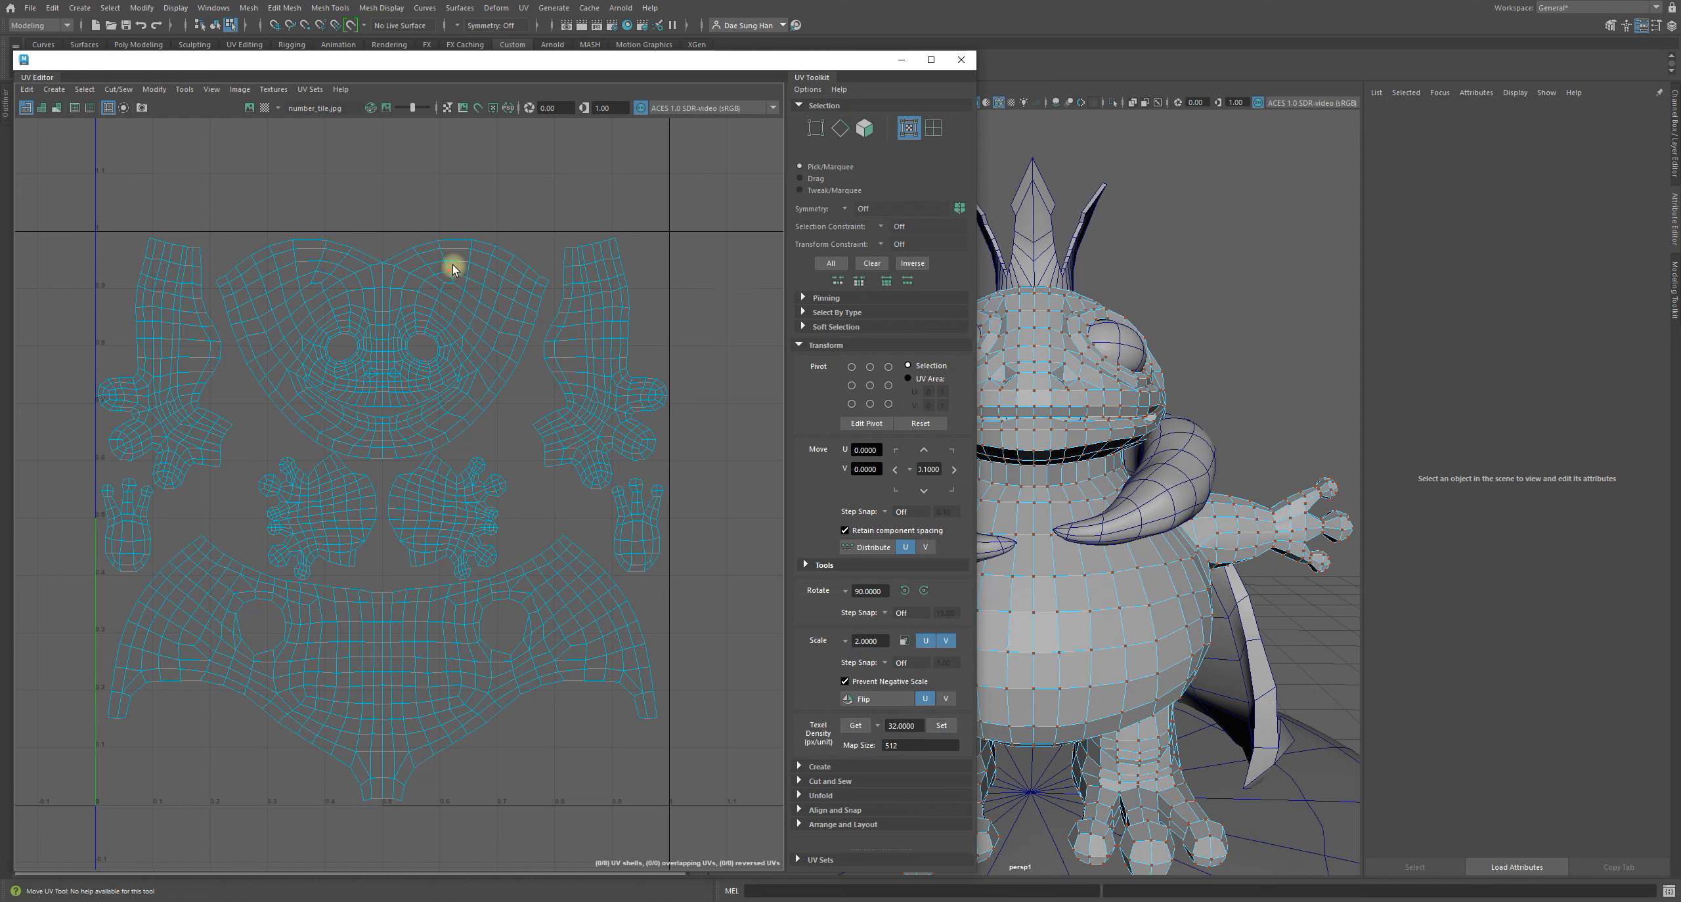
drag(453, 270, 465, 324)
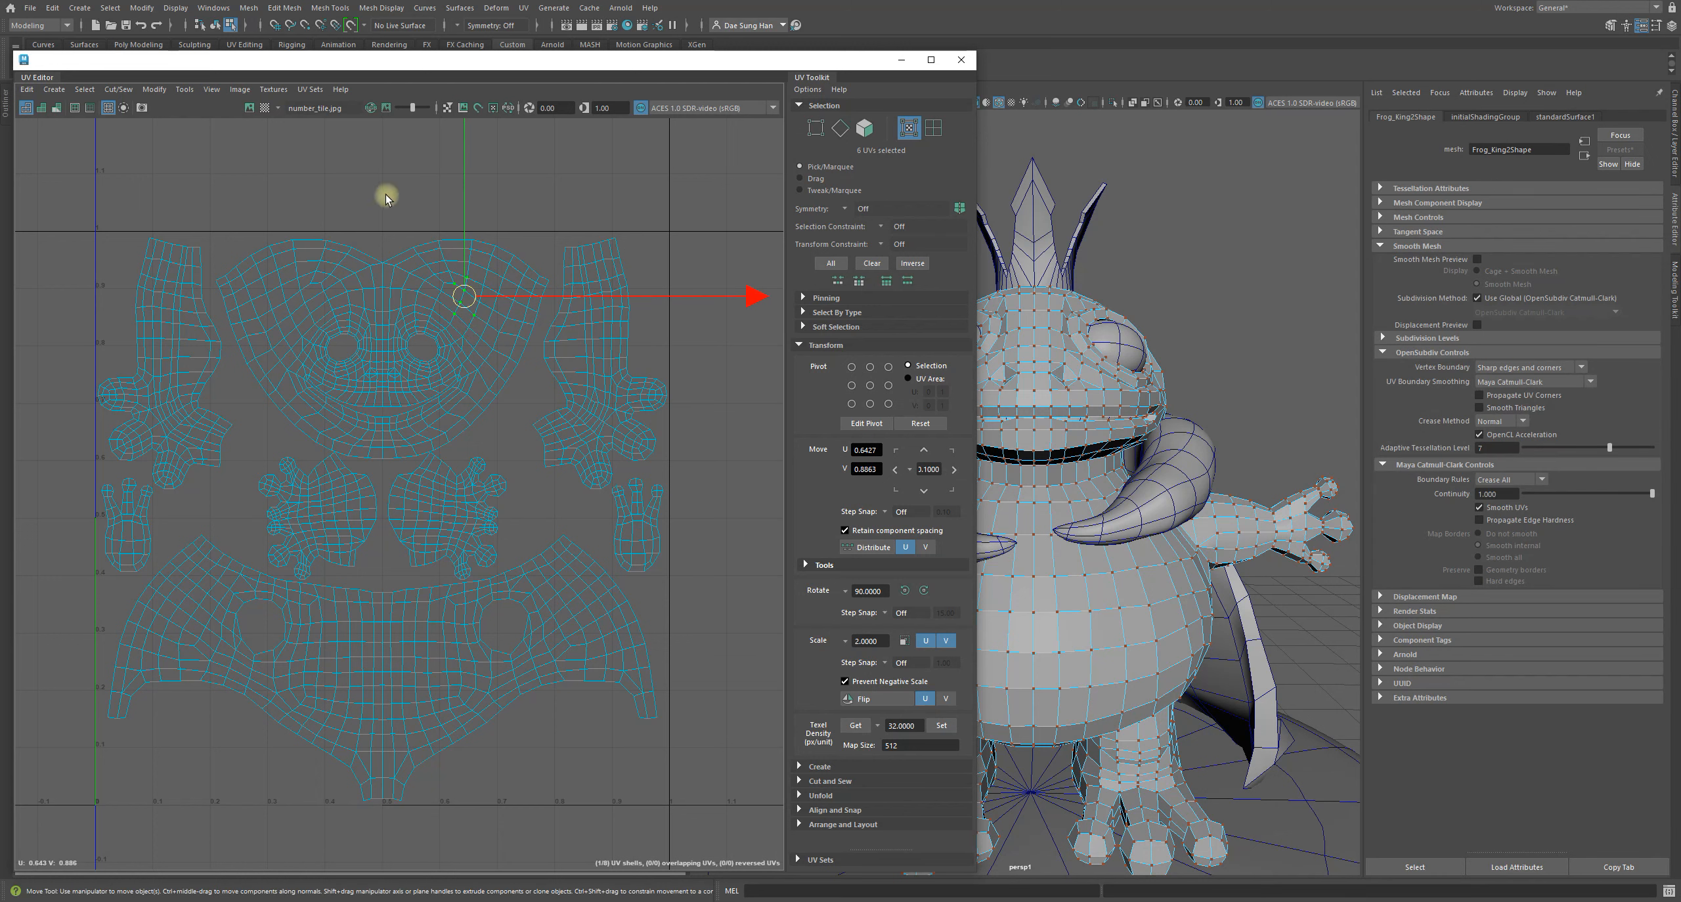
alt+right_drag(350, 261, 520, 523)
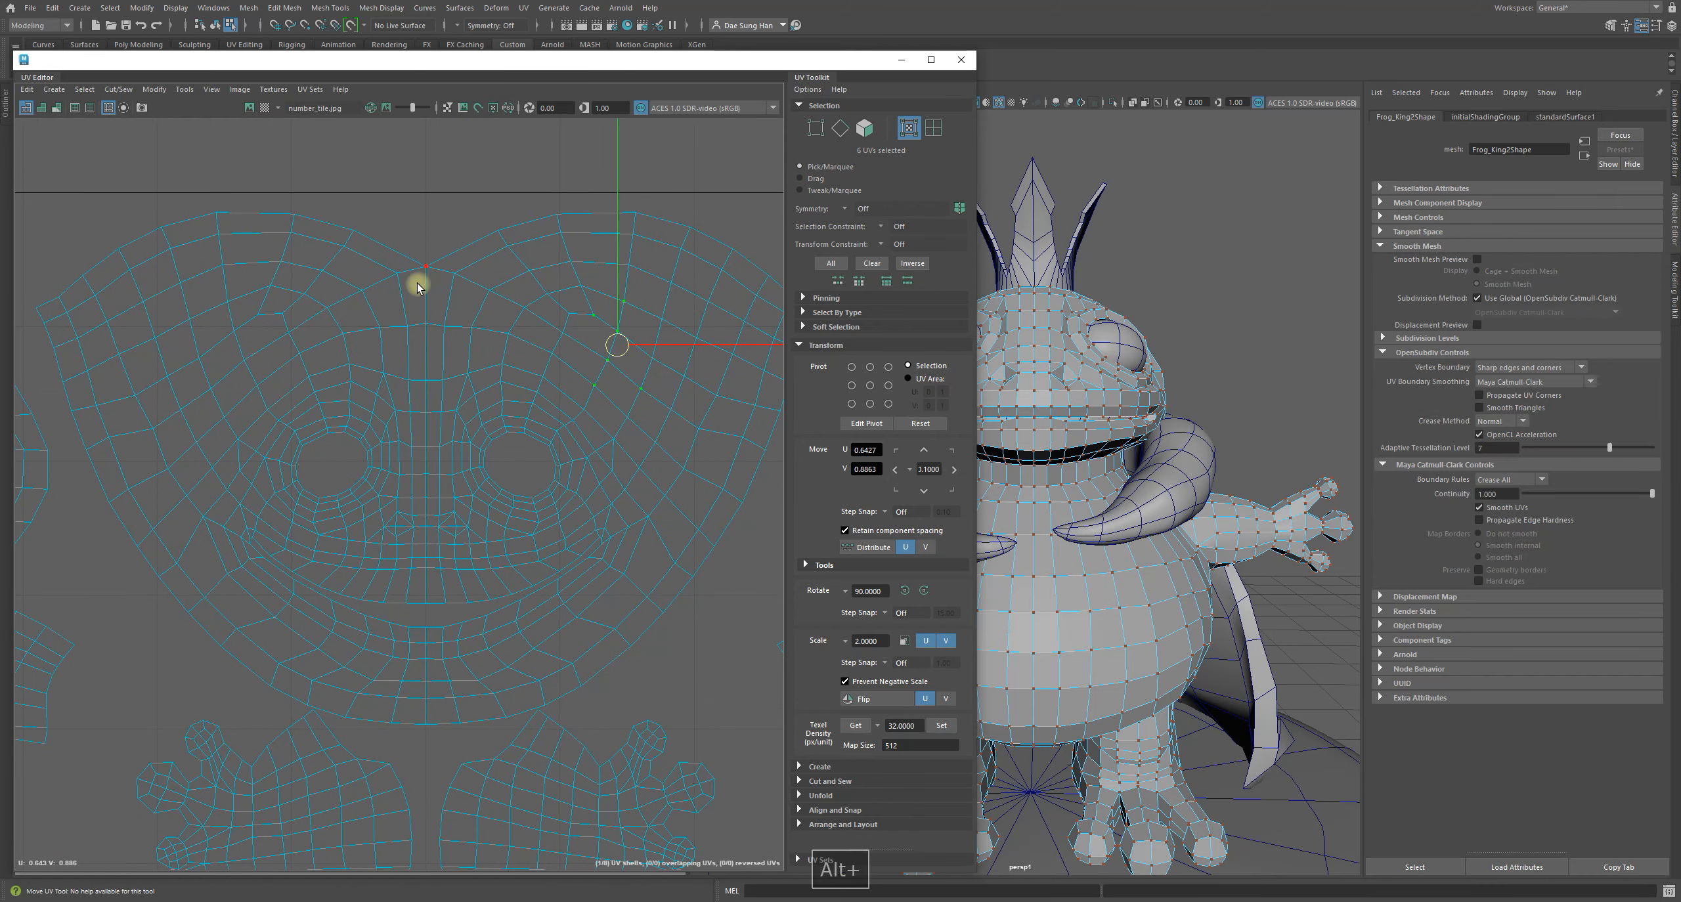
drag(453, 159, 955, 772)
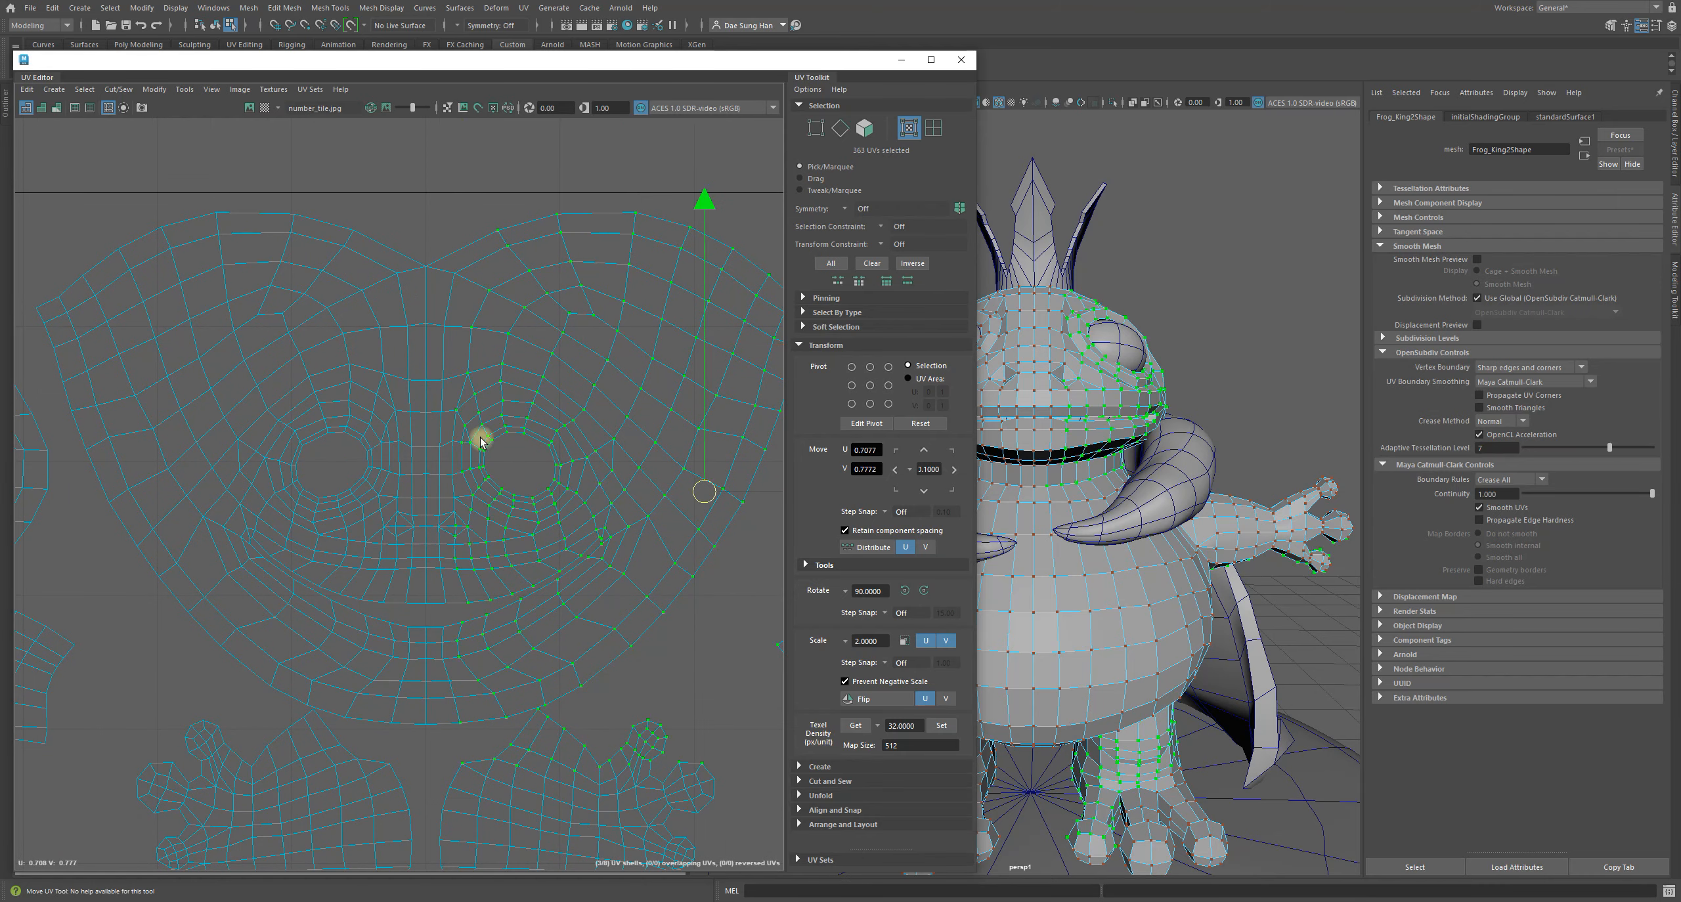
drag(432, 154, 733, 679)
alt+middle_drag(514, 593, 439, 503)
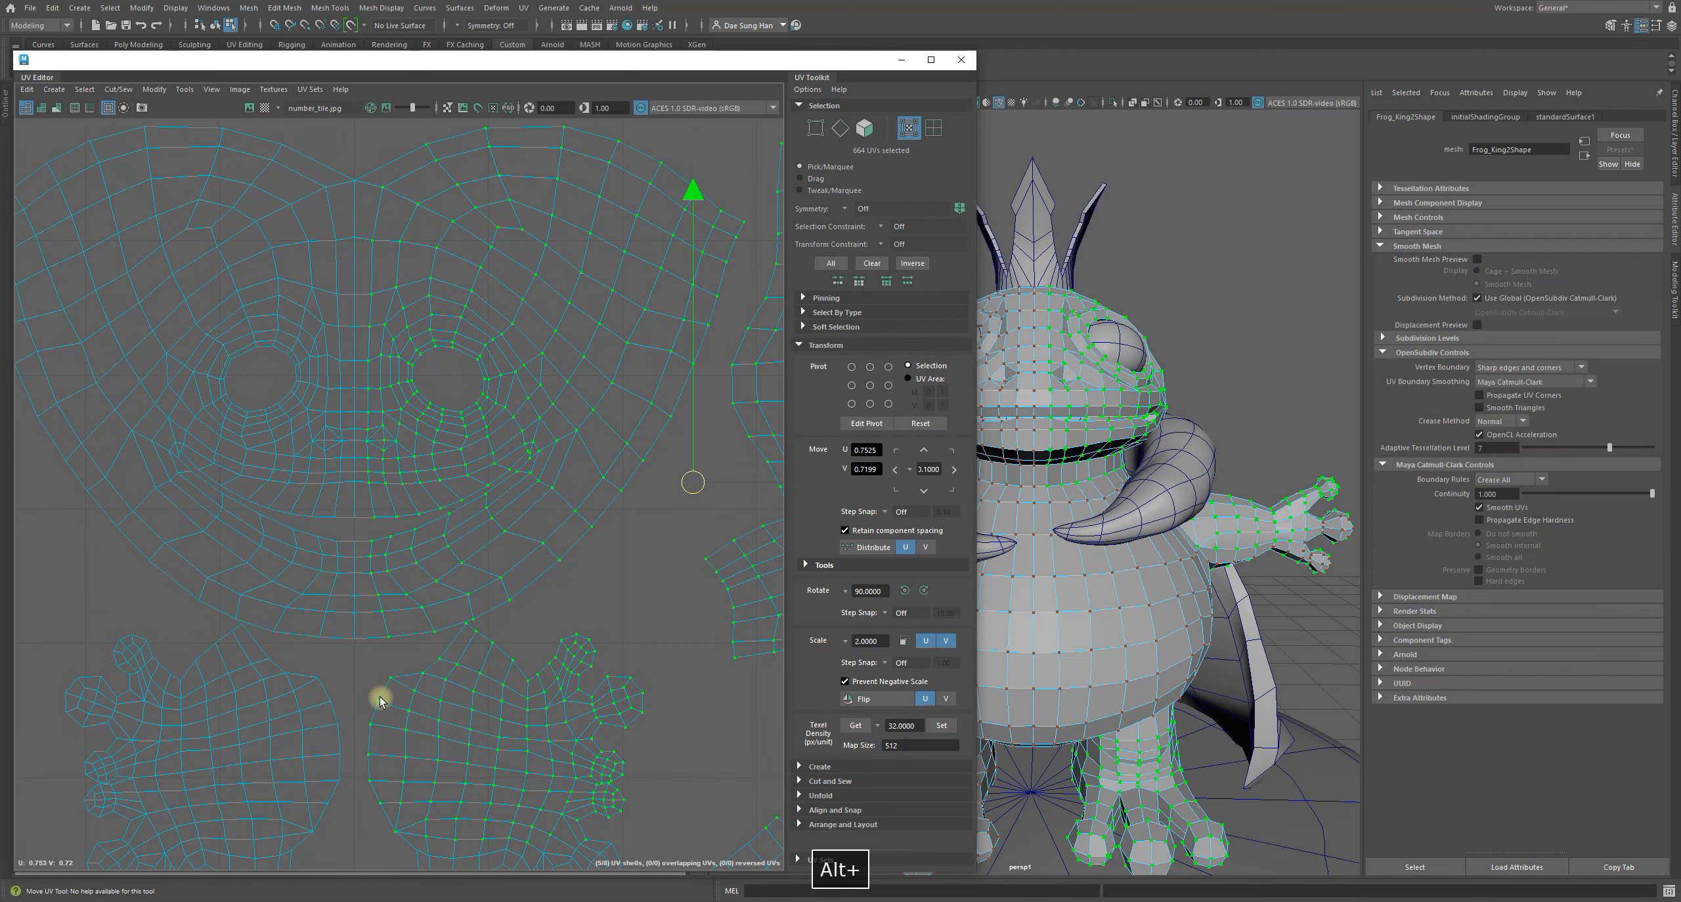
mouse_move(394, 260)
shift+right_down()
mouse_move(388, 365)
mouse_move(405, 345)
mouse_move(393, 261)
shift+right_up()
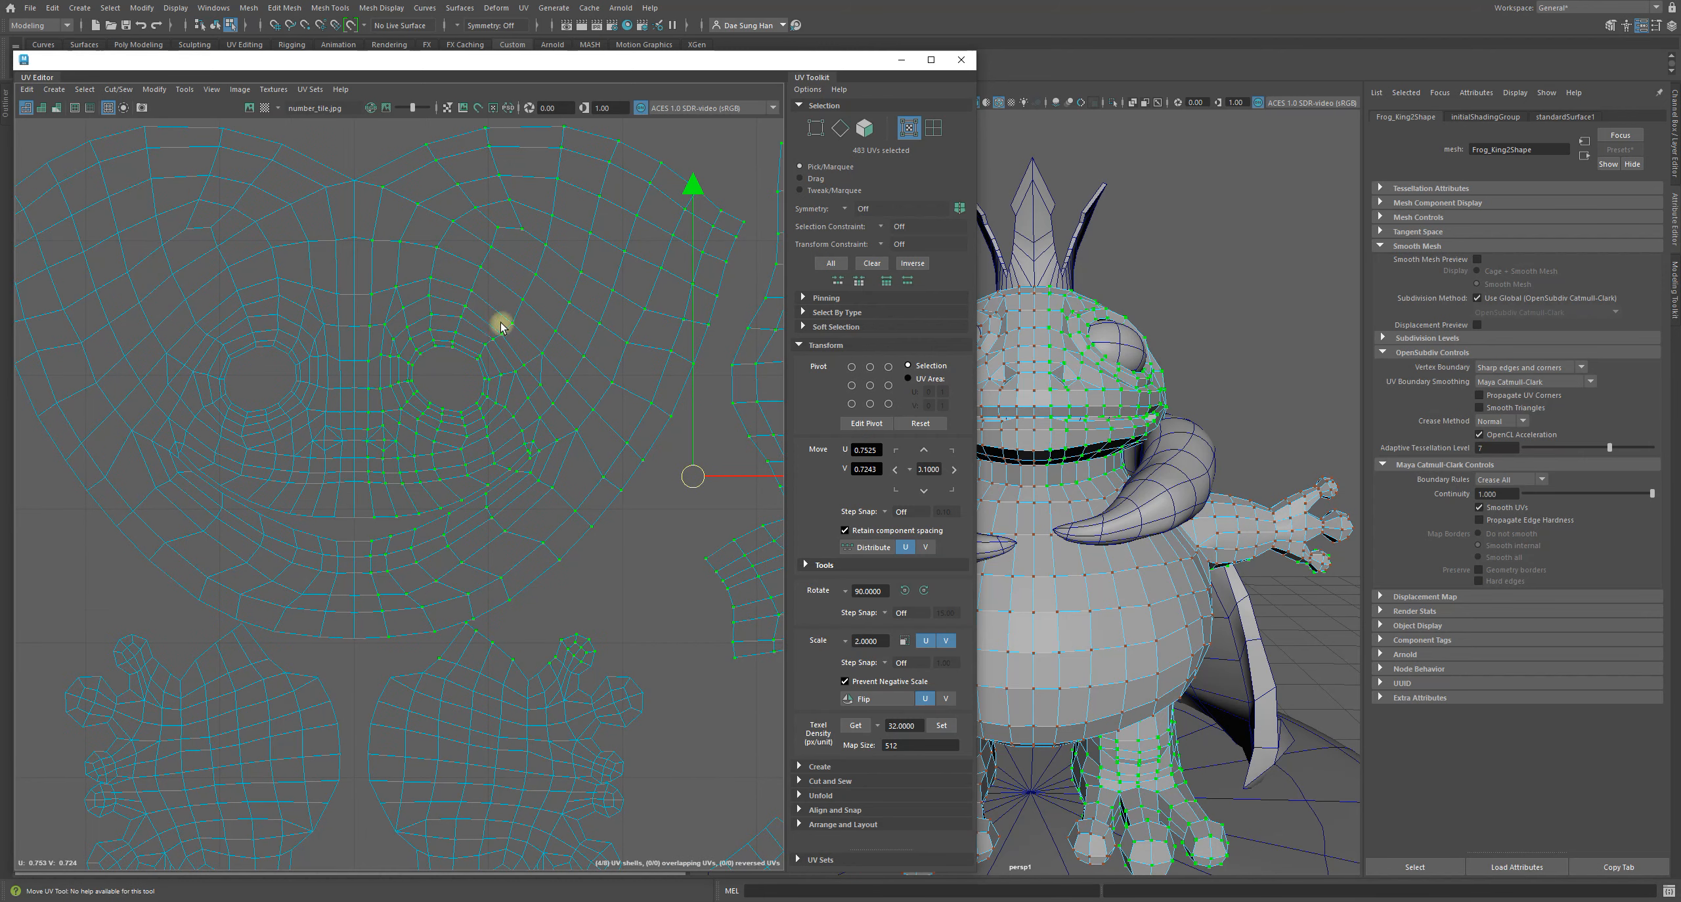
click(637, 551)
- Inspect the face shell's two halves up close and check the symmetry of the frog's complete UV layout
alt+right_drag(637, 551, 701, 418)
alt+middle_drag(701, 418, 616, 454)
alt+right_drag(322, 340, 392, 322)
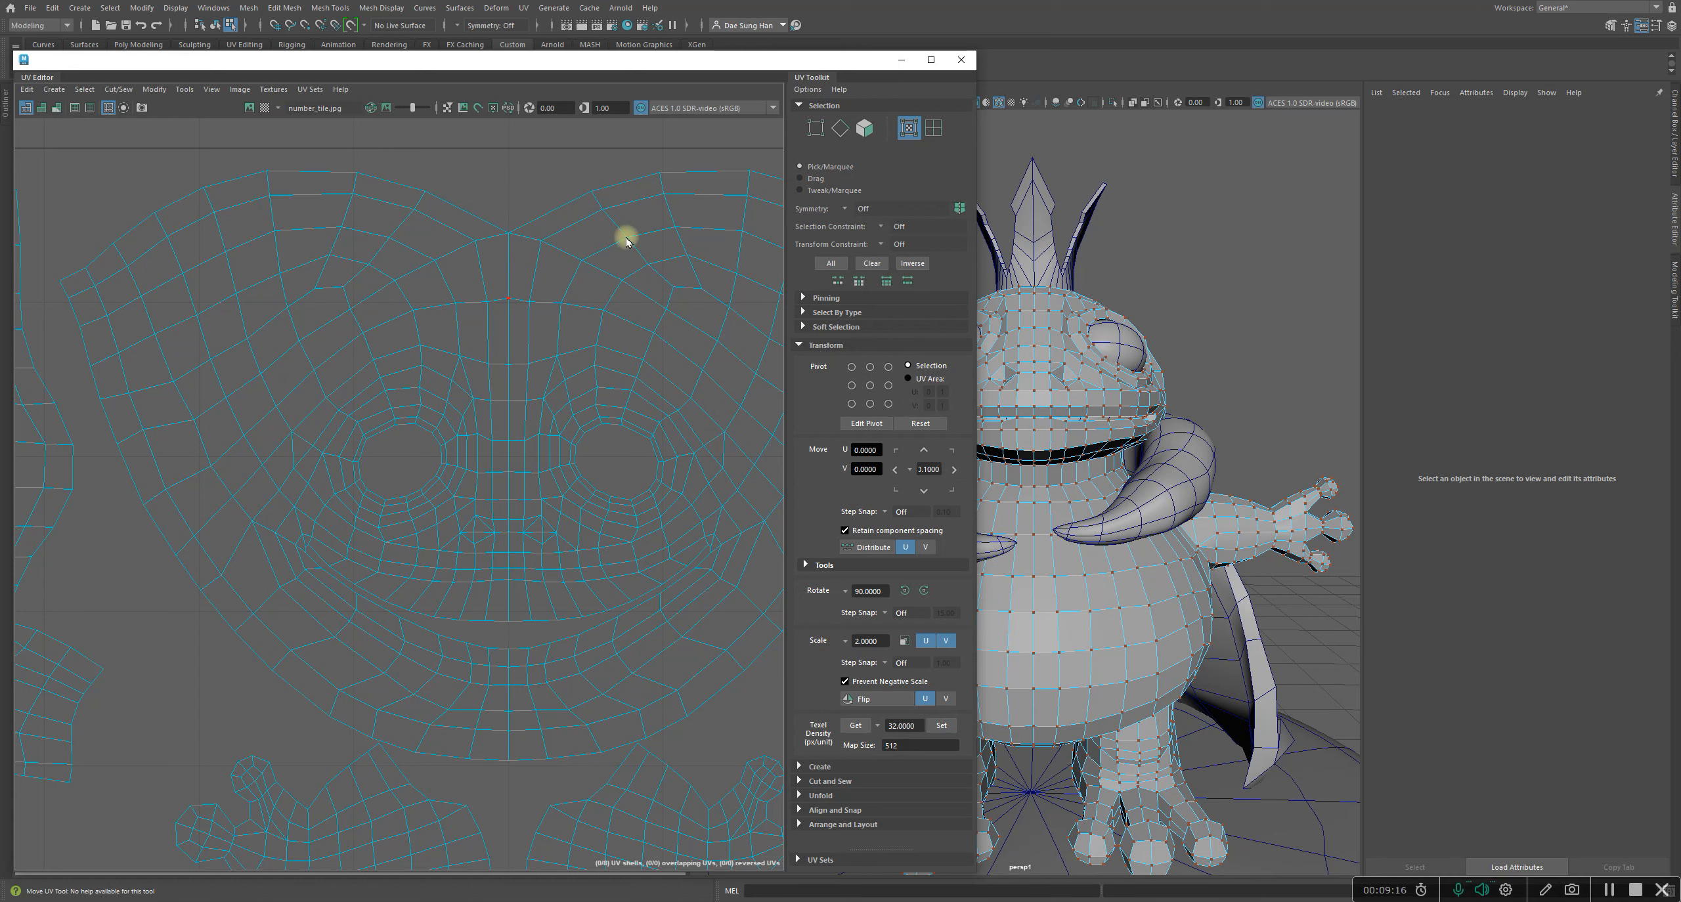
alt+right_drag(528, 620, 131, 564)
alt+middle_drag(582, 573, 462, 341)
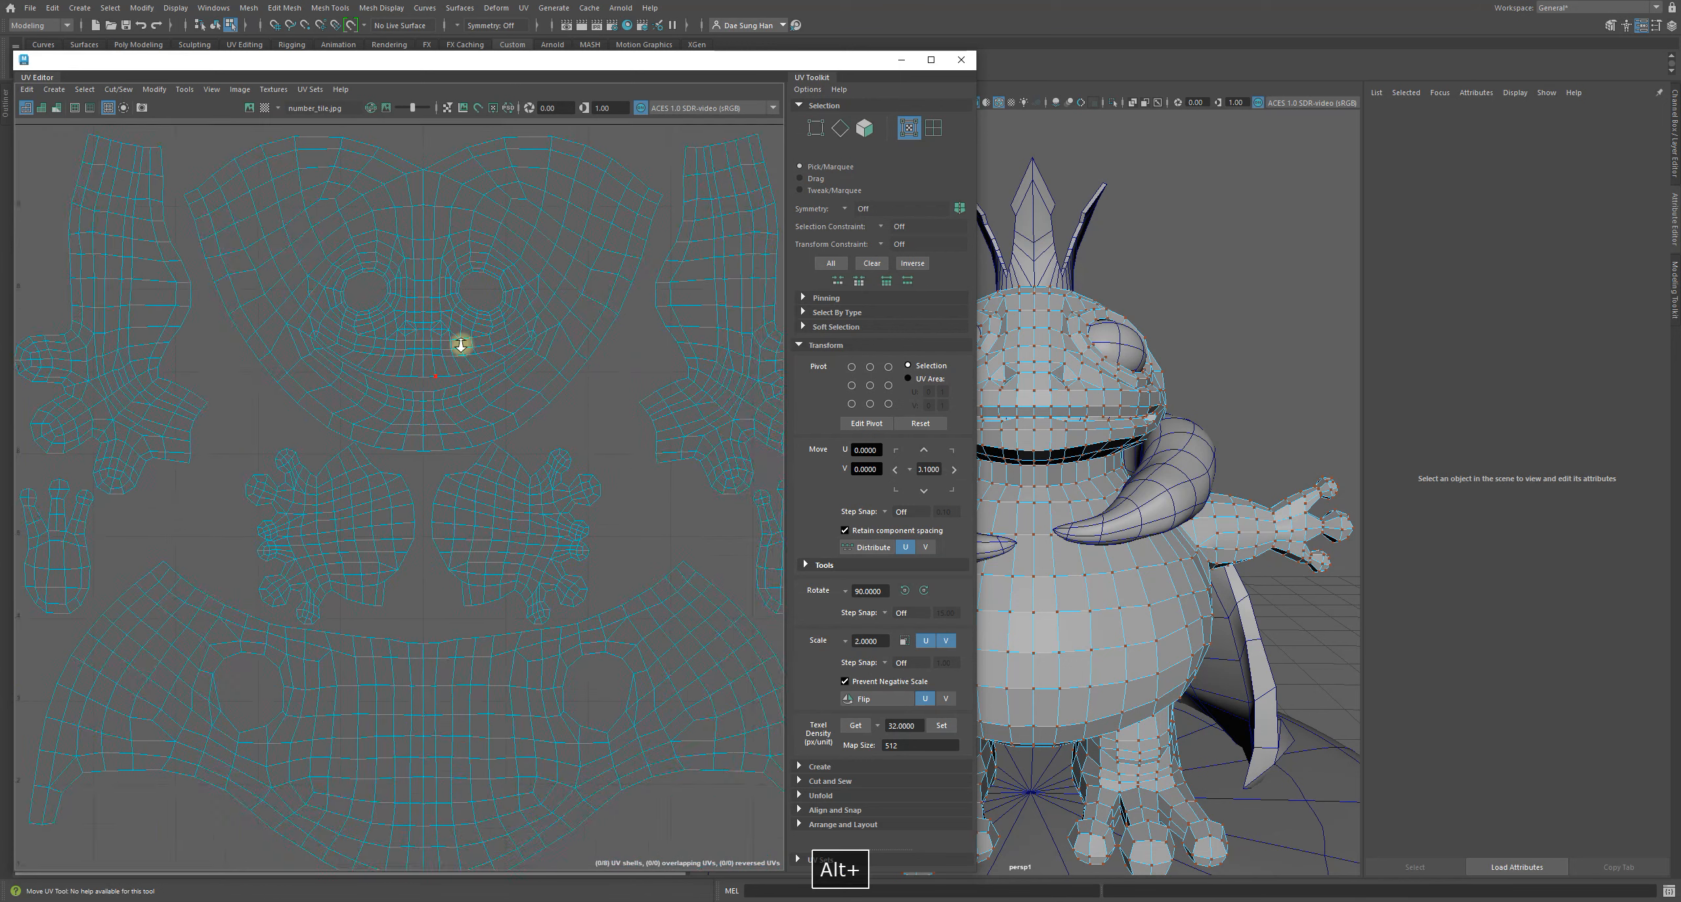
alt+right_drag(462, 342, 162, 356)
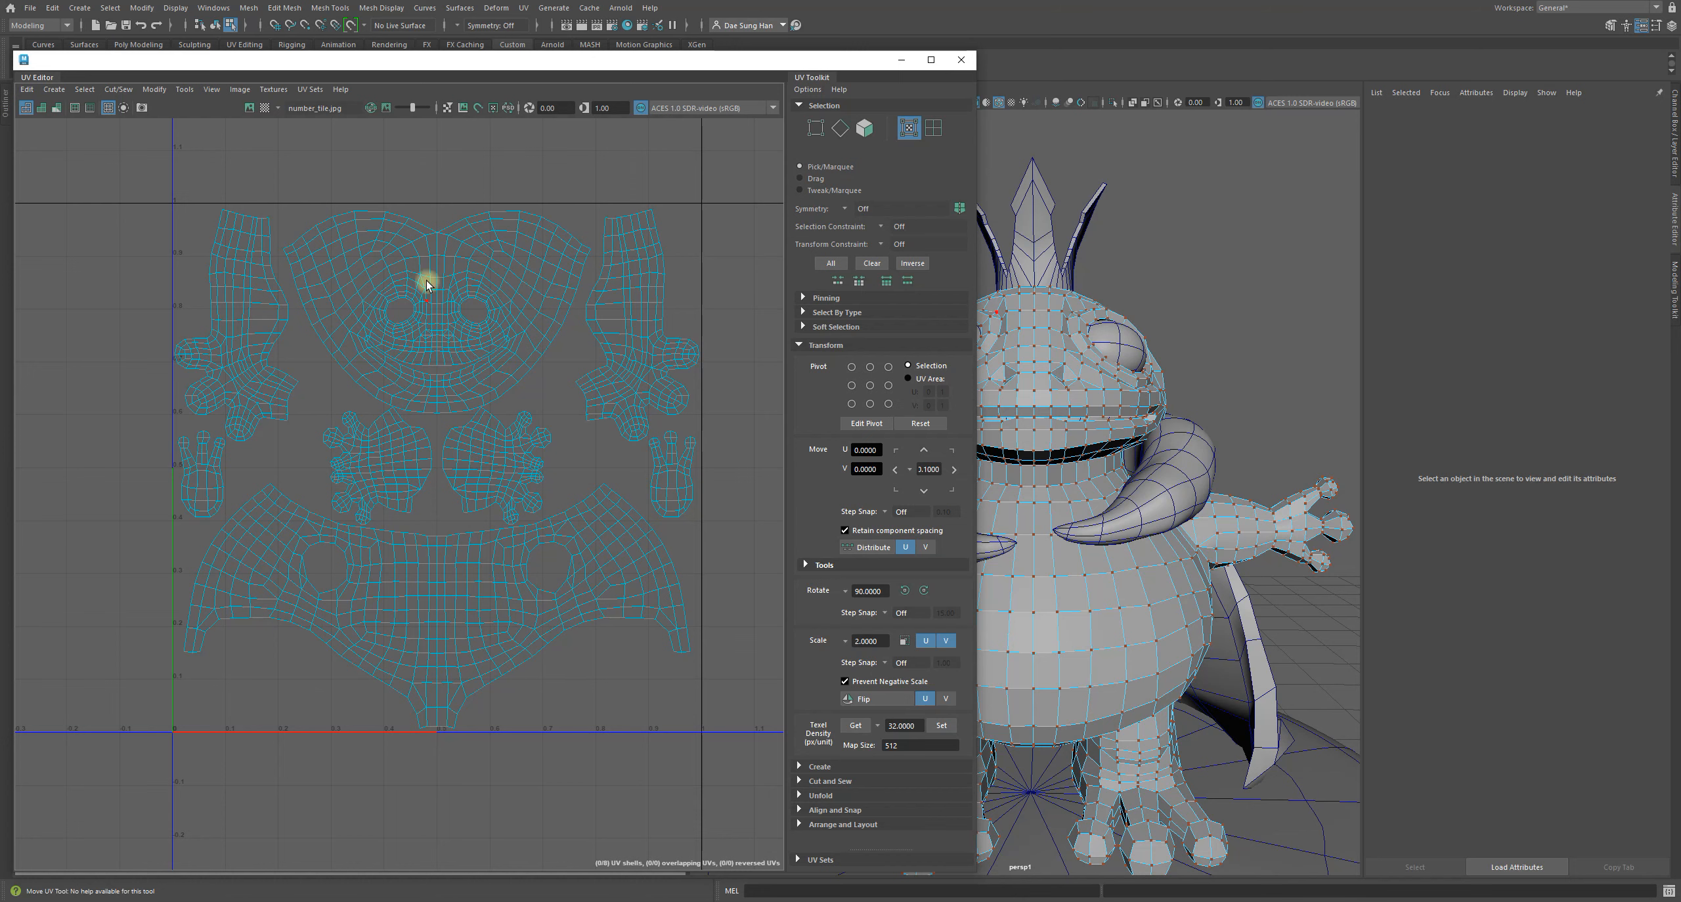
alt+right_drag(612, 594, 562, 503)
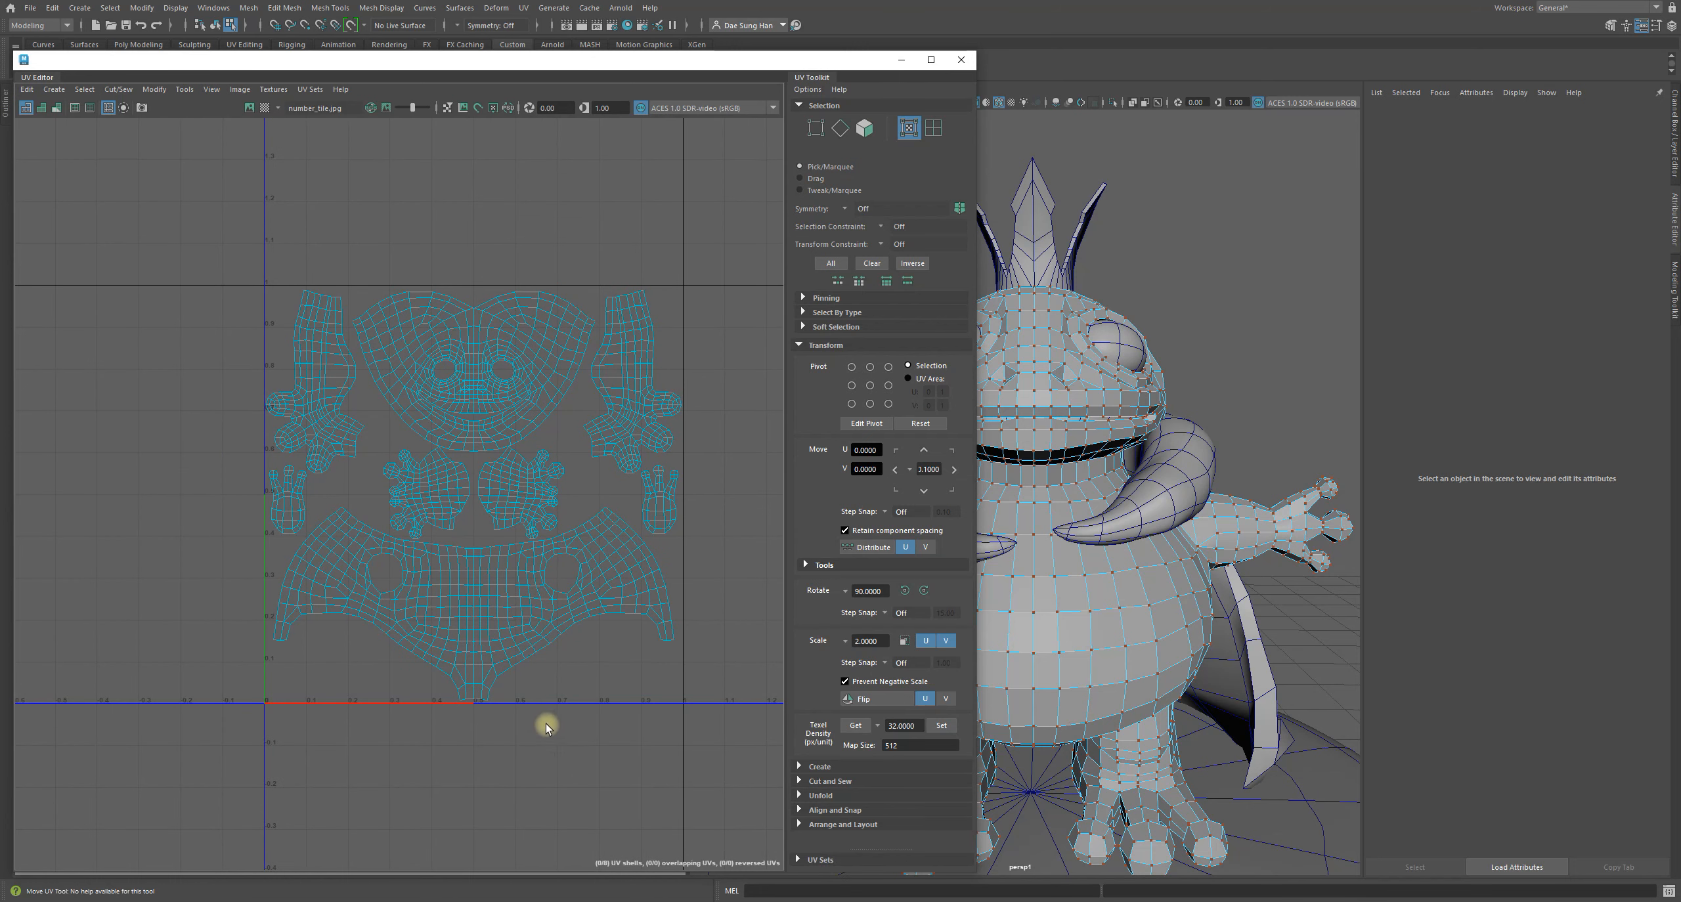